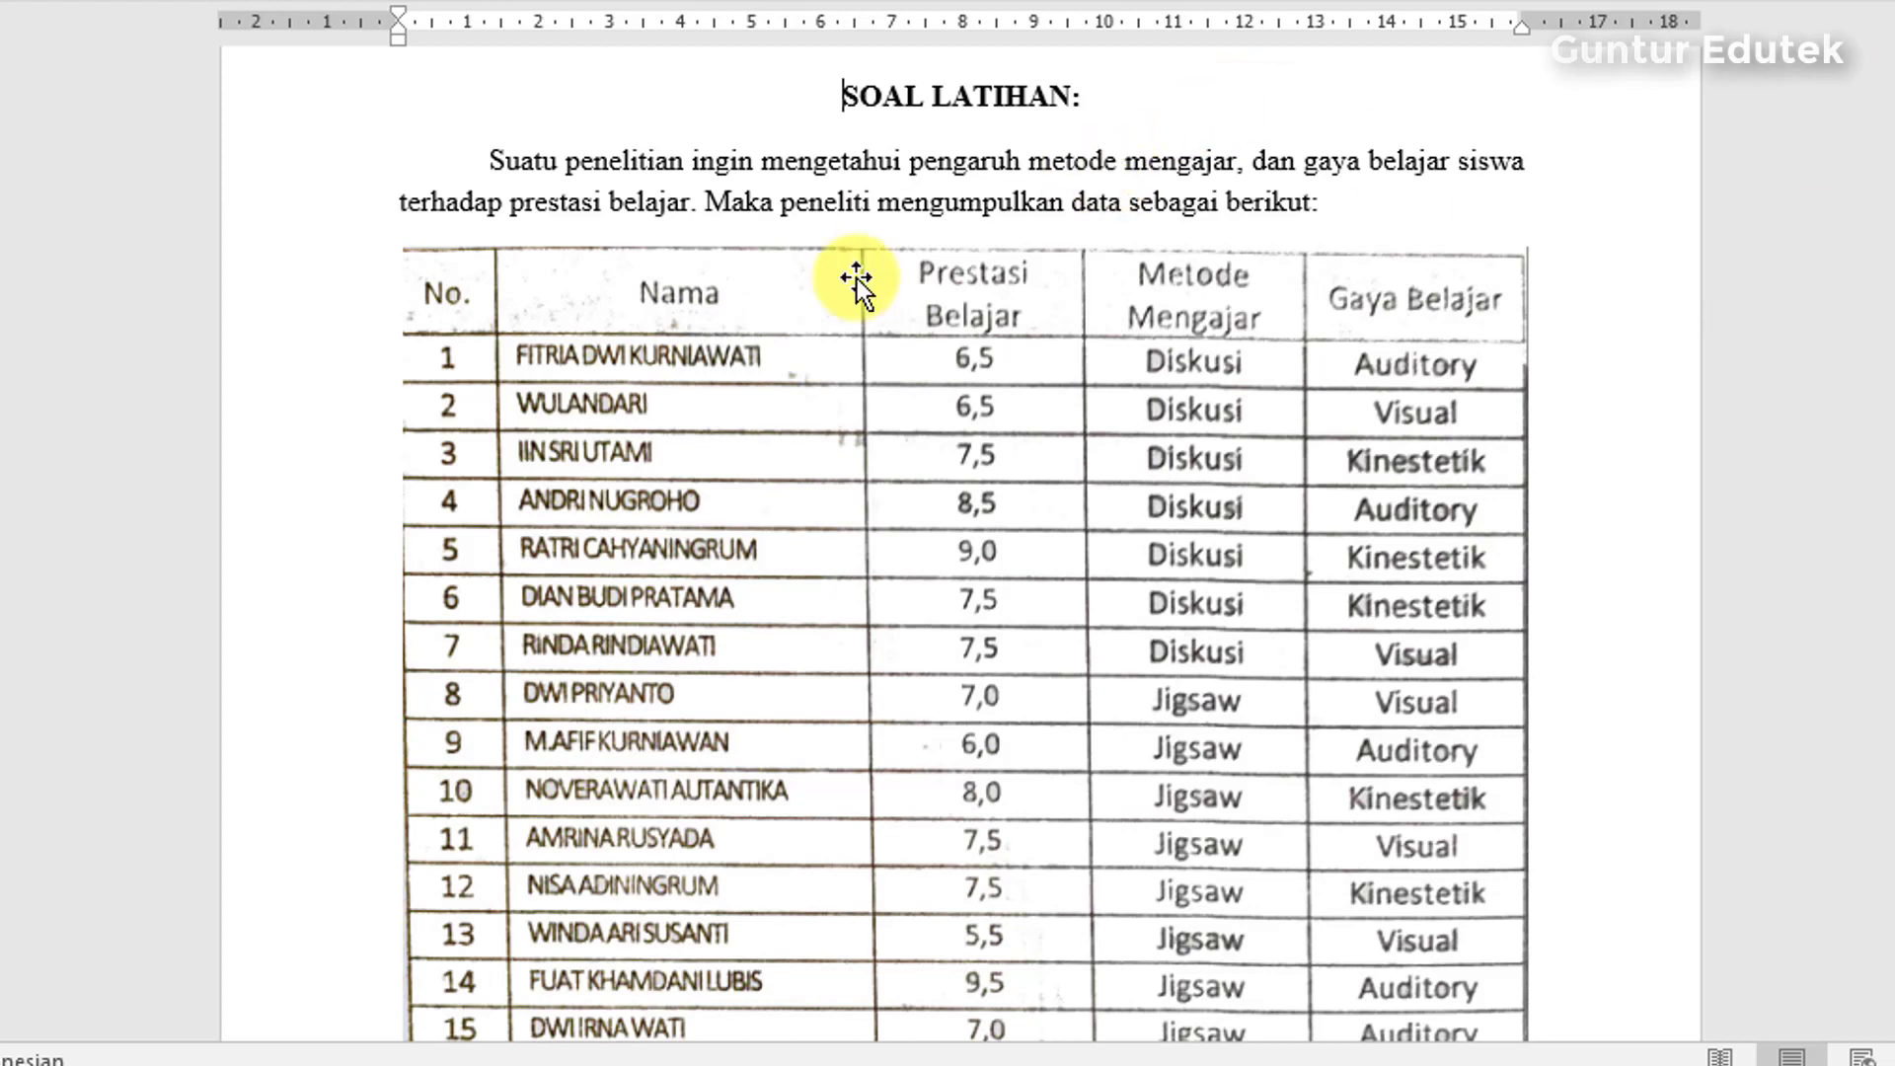
Step: Read the exercise's data table and its task list, highlighting the Normalitas and Homogenitas tests to run
{"action": "scroll", "coordinate": [901, 477], "scroll_direction": "down", "scroll_amount": 6}
{"action": "scroll", "coordinate": [921, 541], "scroll_direction": "up", "scroll_amount": 8}
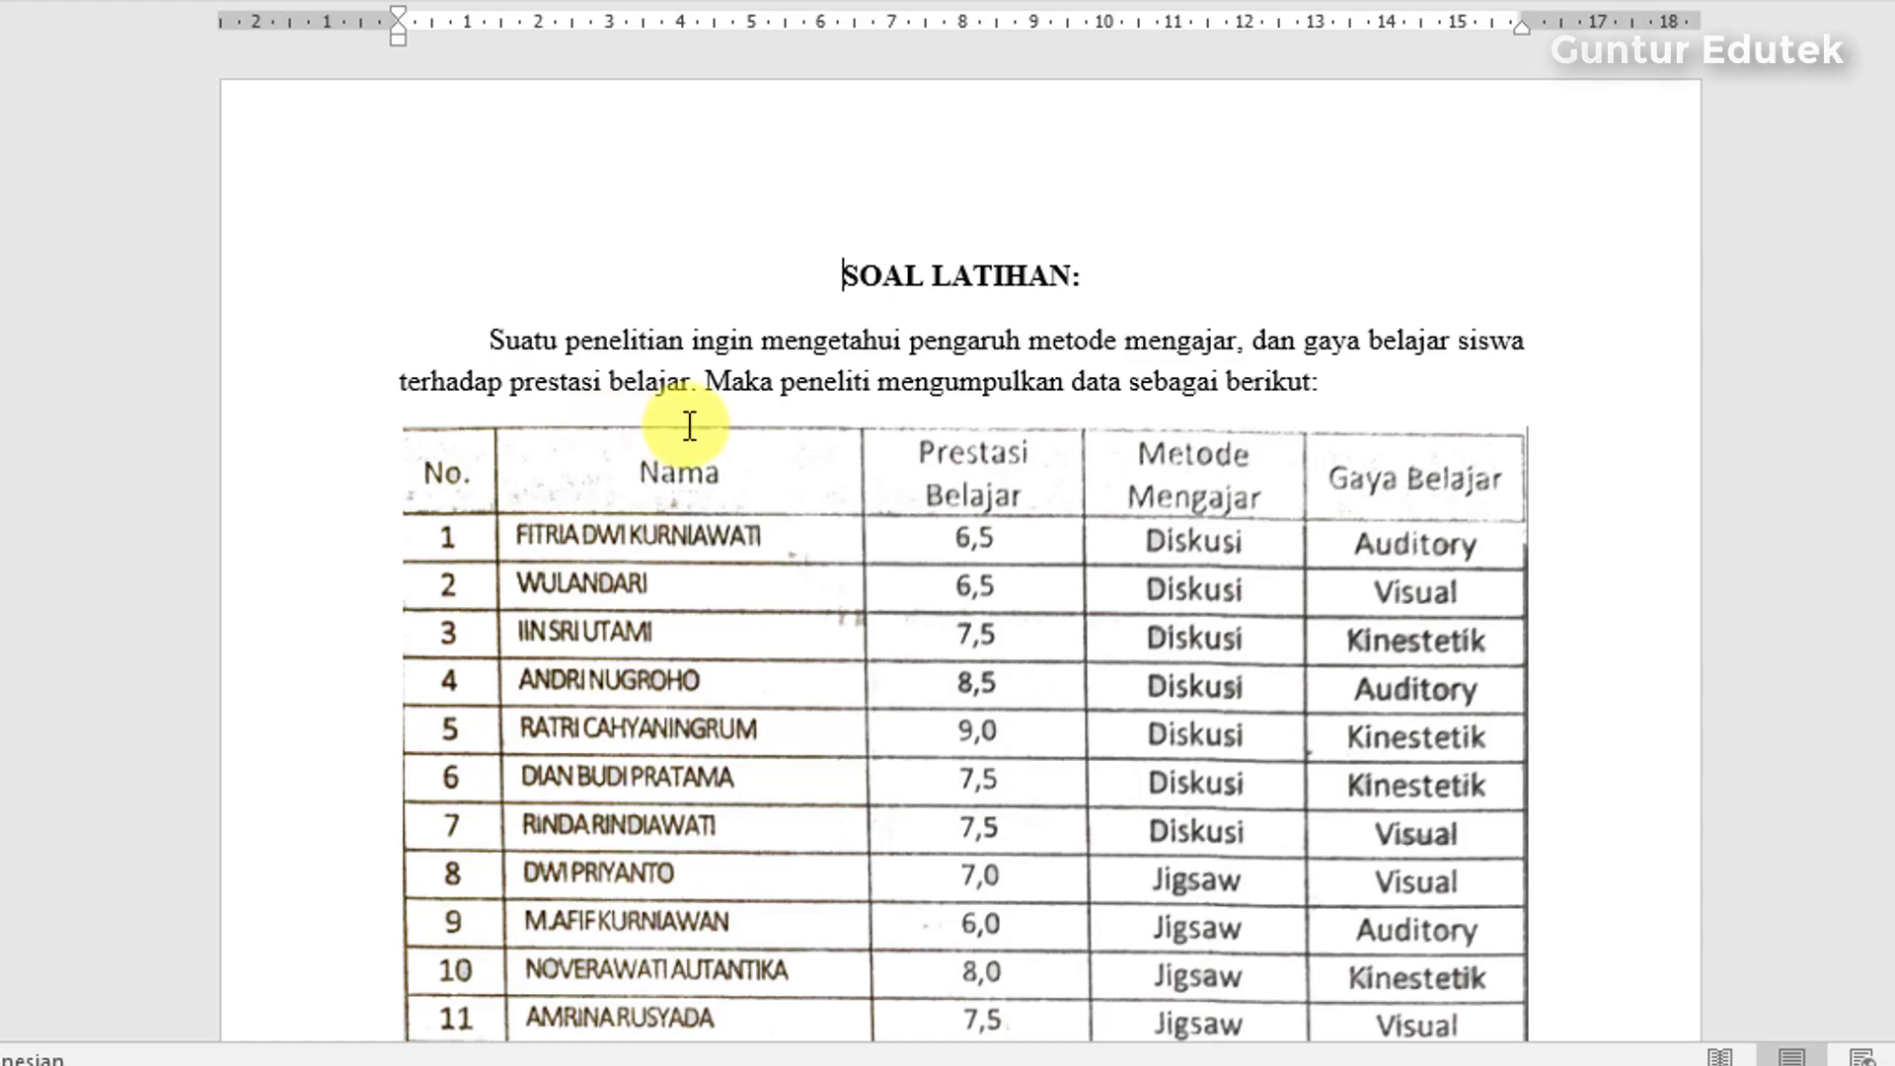
{"action": "scroll", "coordinate": [1140, 597], "scroll_direction": "down", "scroll_amount": 1}
{"action": "scroll", "coordinate": [1092, 664], "scroll_direction": "down", "scroll_amount": 5}
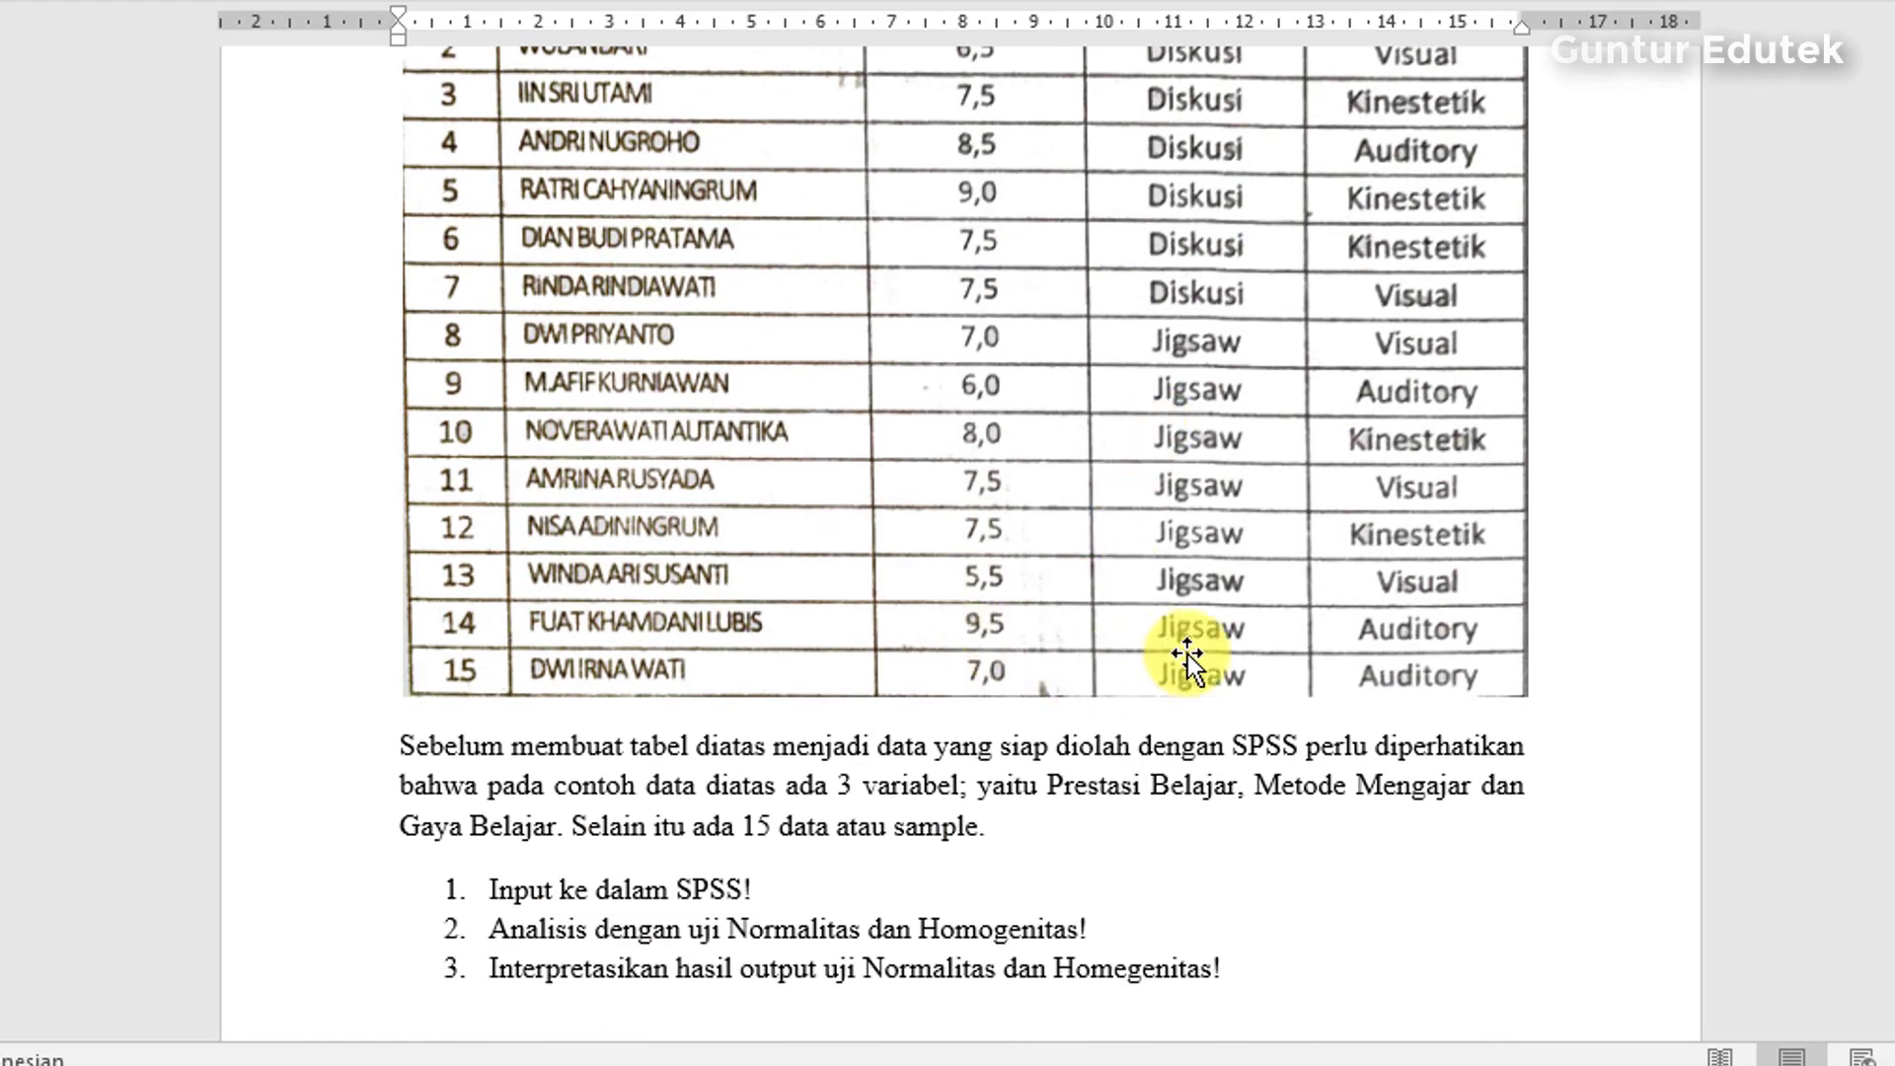
{"action": "scroll", "coordinate": [1174, 631], "scroll_direction": "up", "scroll_amount": 3}
{"action": "scroll", "coordinate": [1348, 471], "scroll_direction": "down", "scroll_amount": 2}
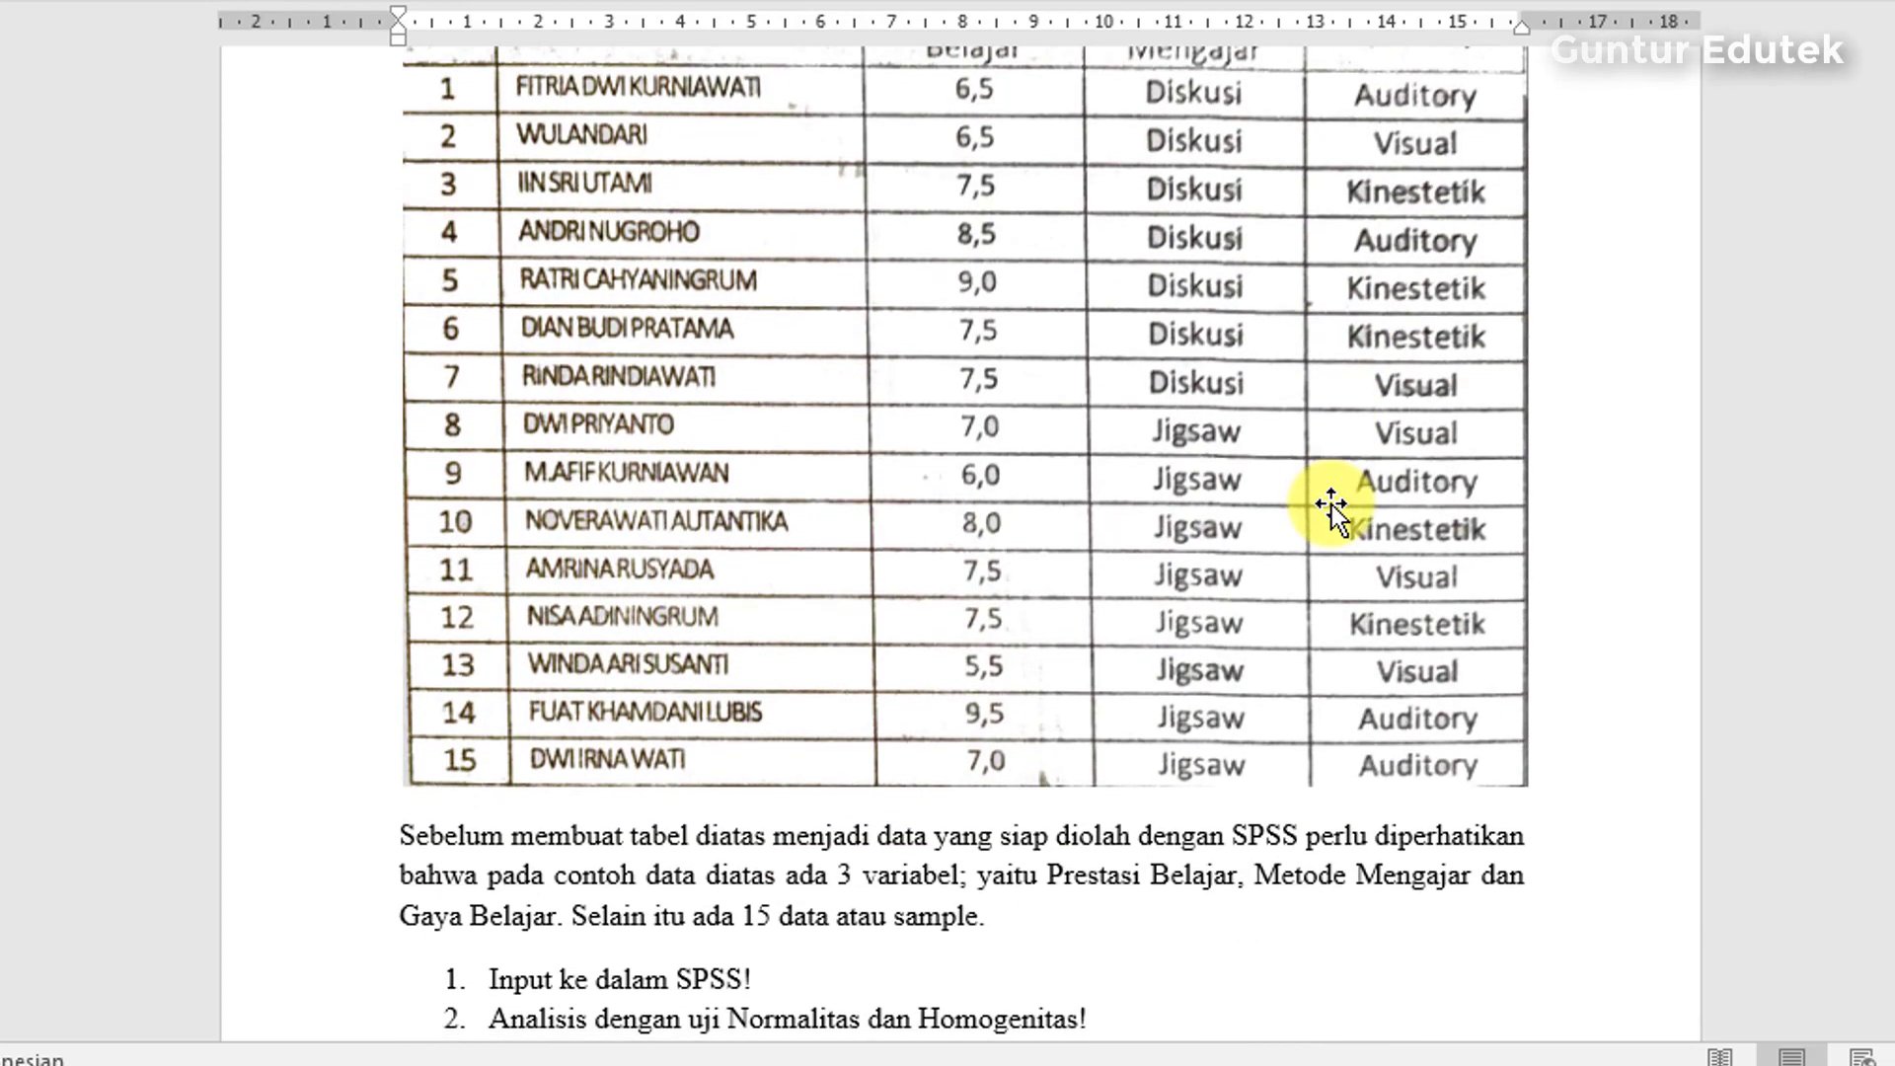
{"action": "scroll", "coordinate": [1330, 505], "scroll_direction": "down", "scroll_amount": 2}
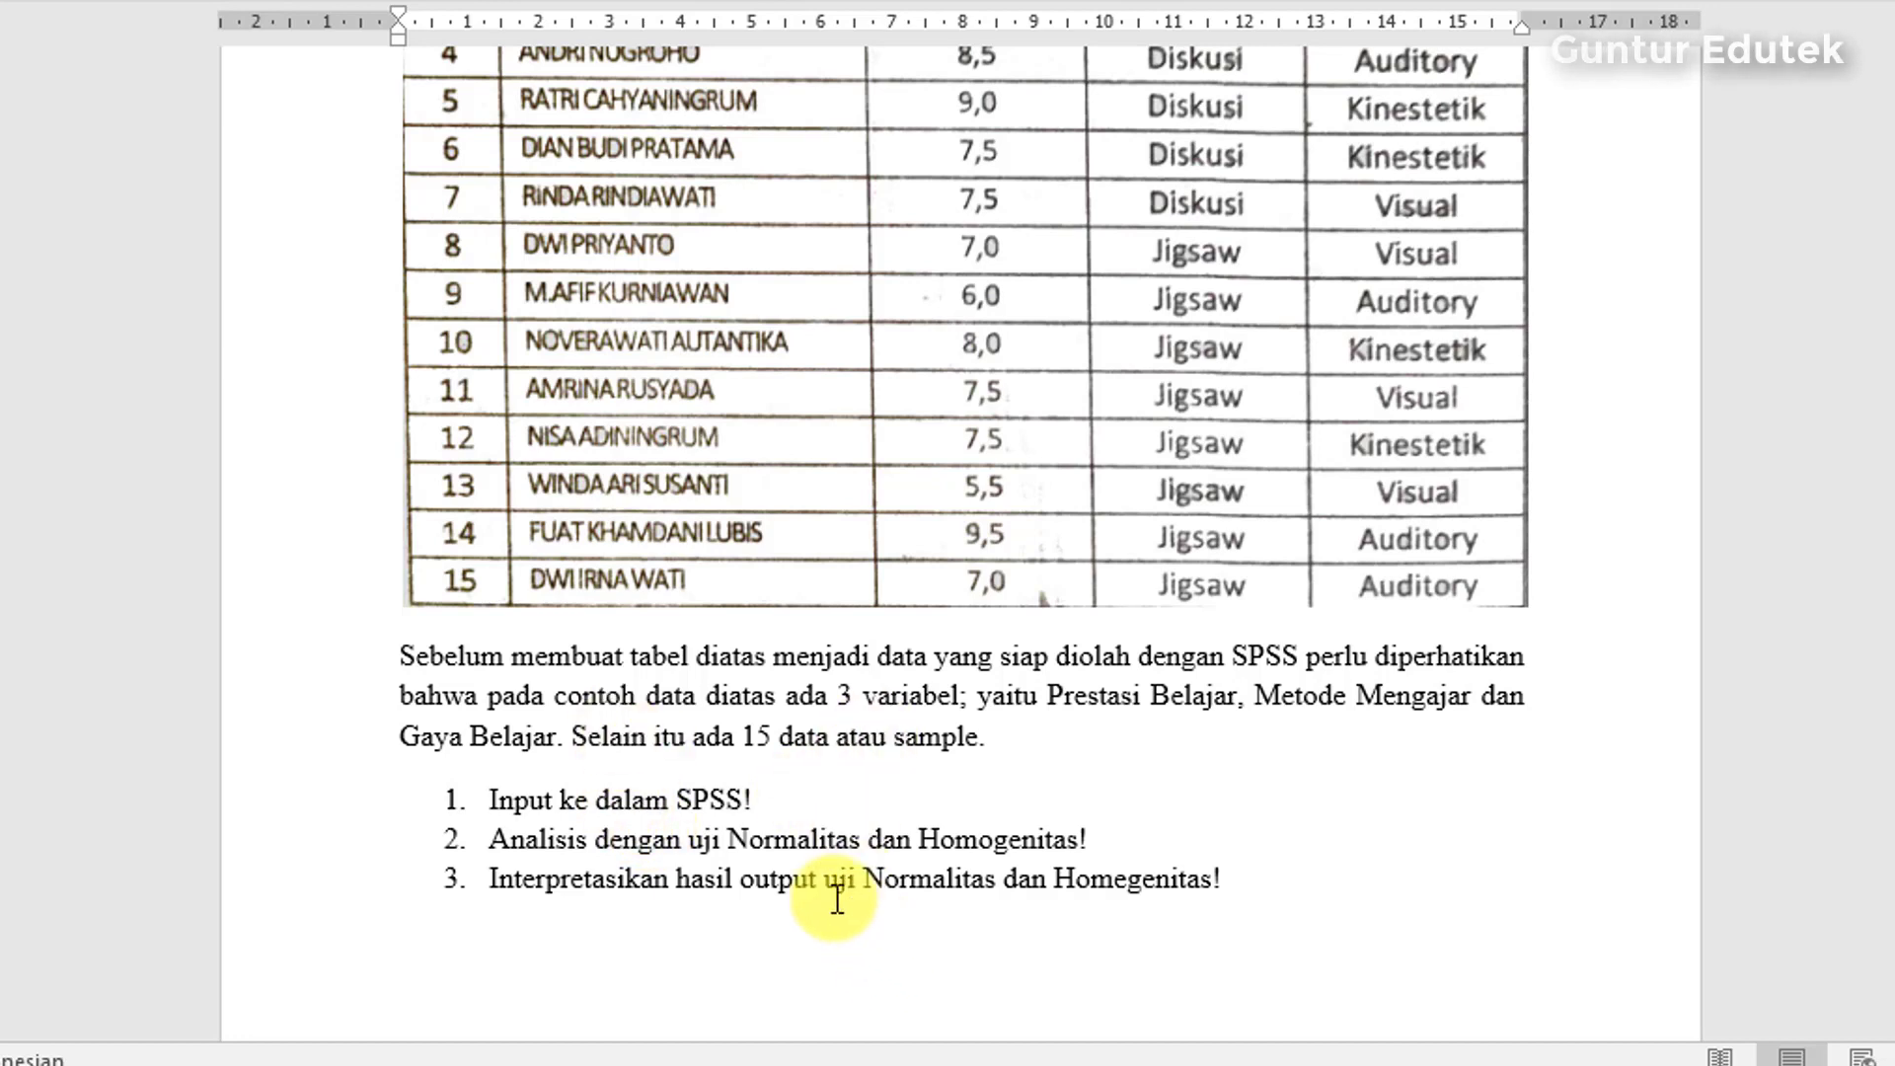
{"action": "left_click_drag", "start_coordinate": [728, 839], "coordinate": [868, 845]}
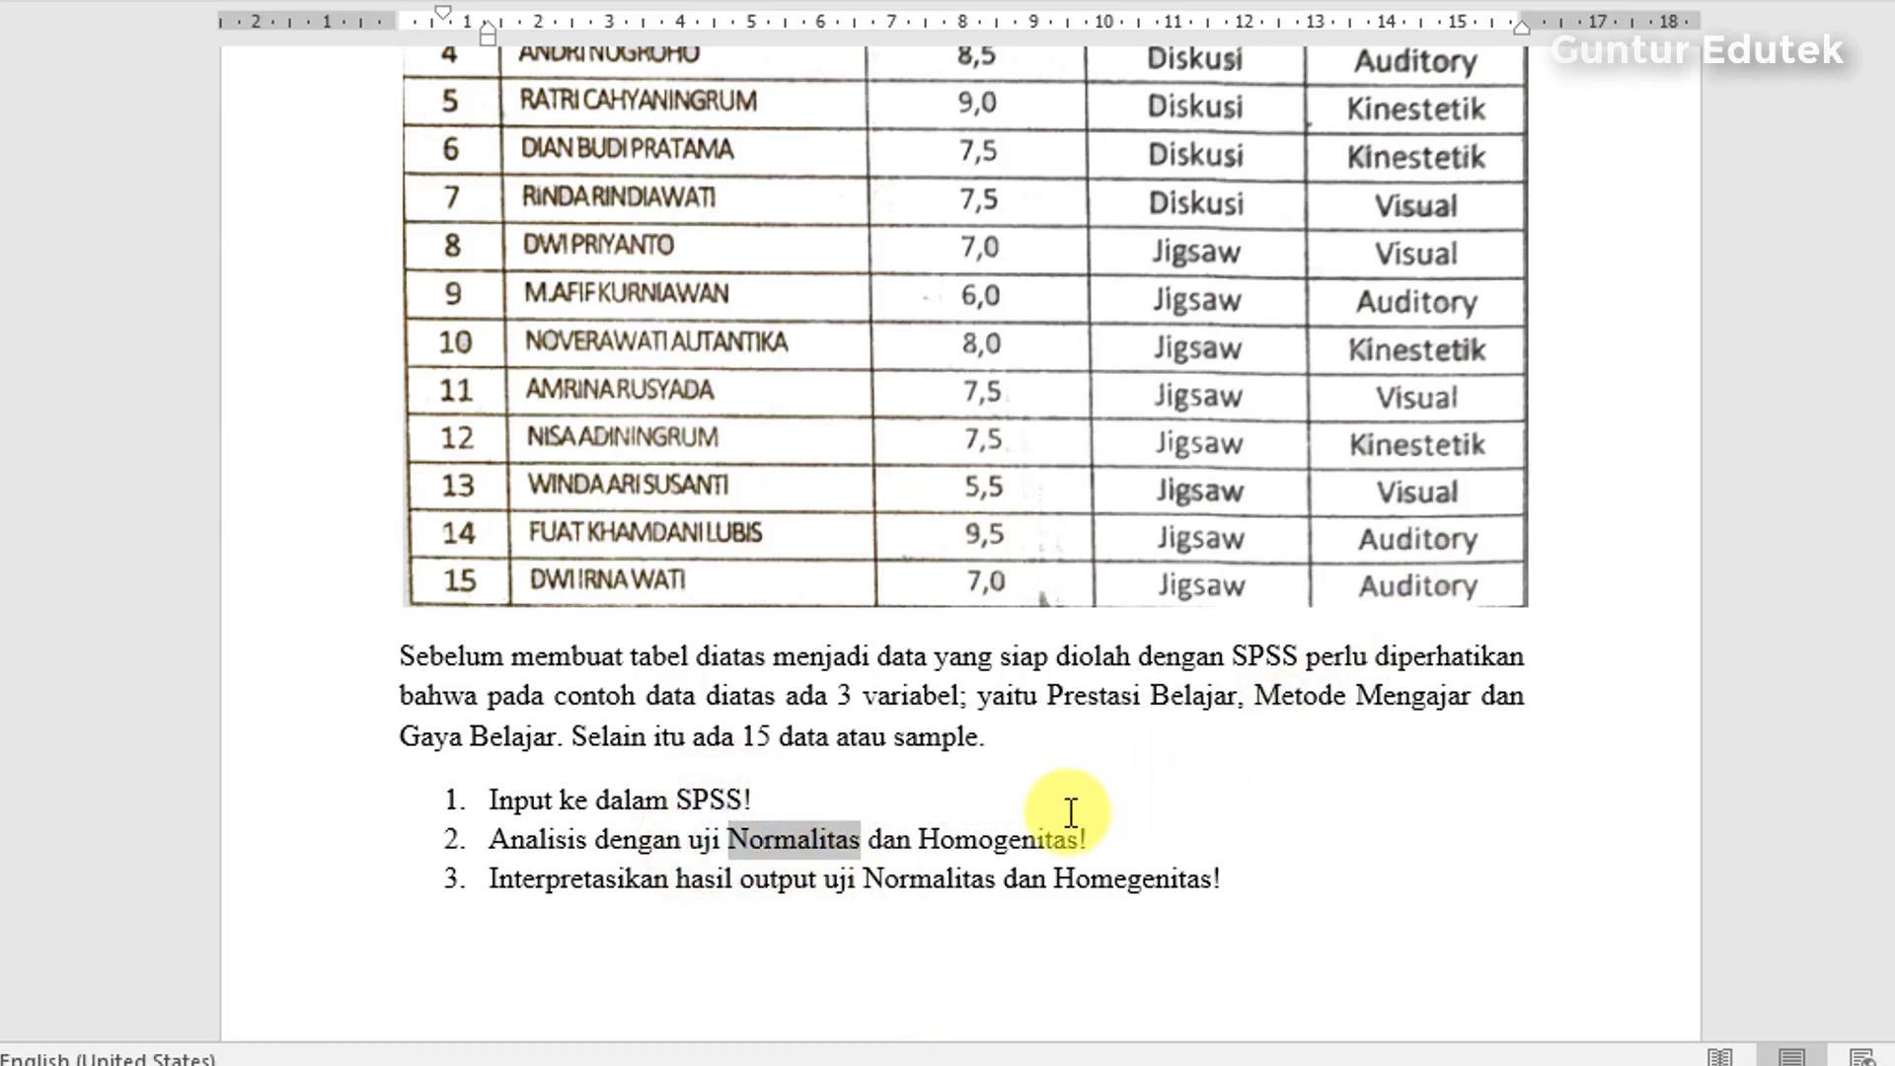
{"action": "left_click_drag", "start_coordinate": [925, 846], "coordinate": [1076, 846]}
{"action": "left_click", "coordinate": [1516, 634]}
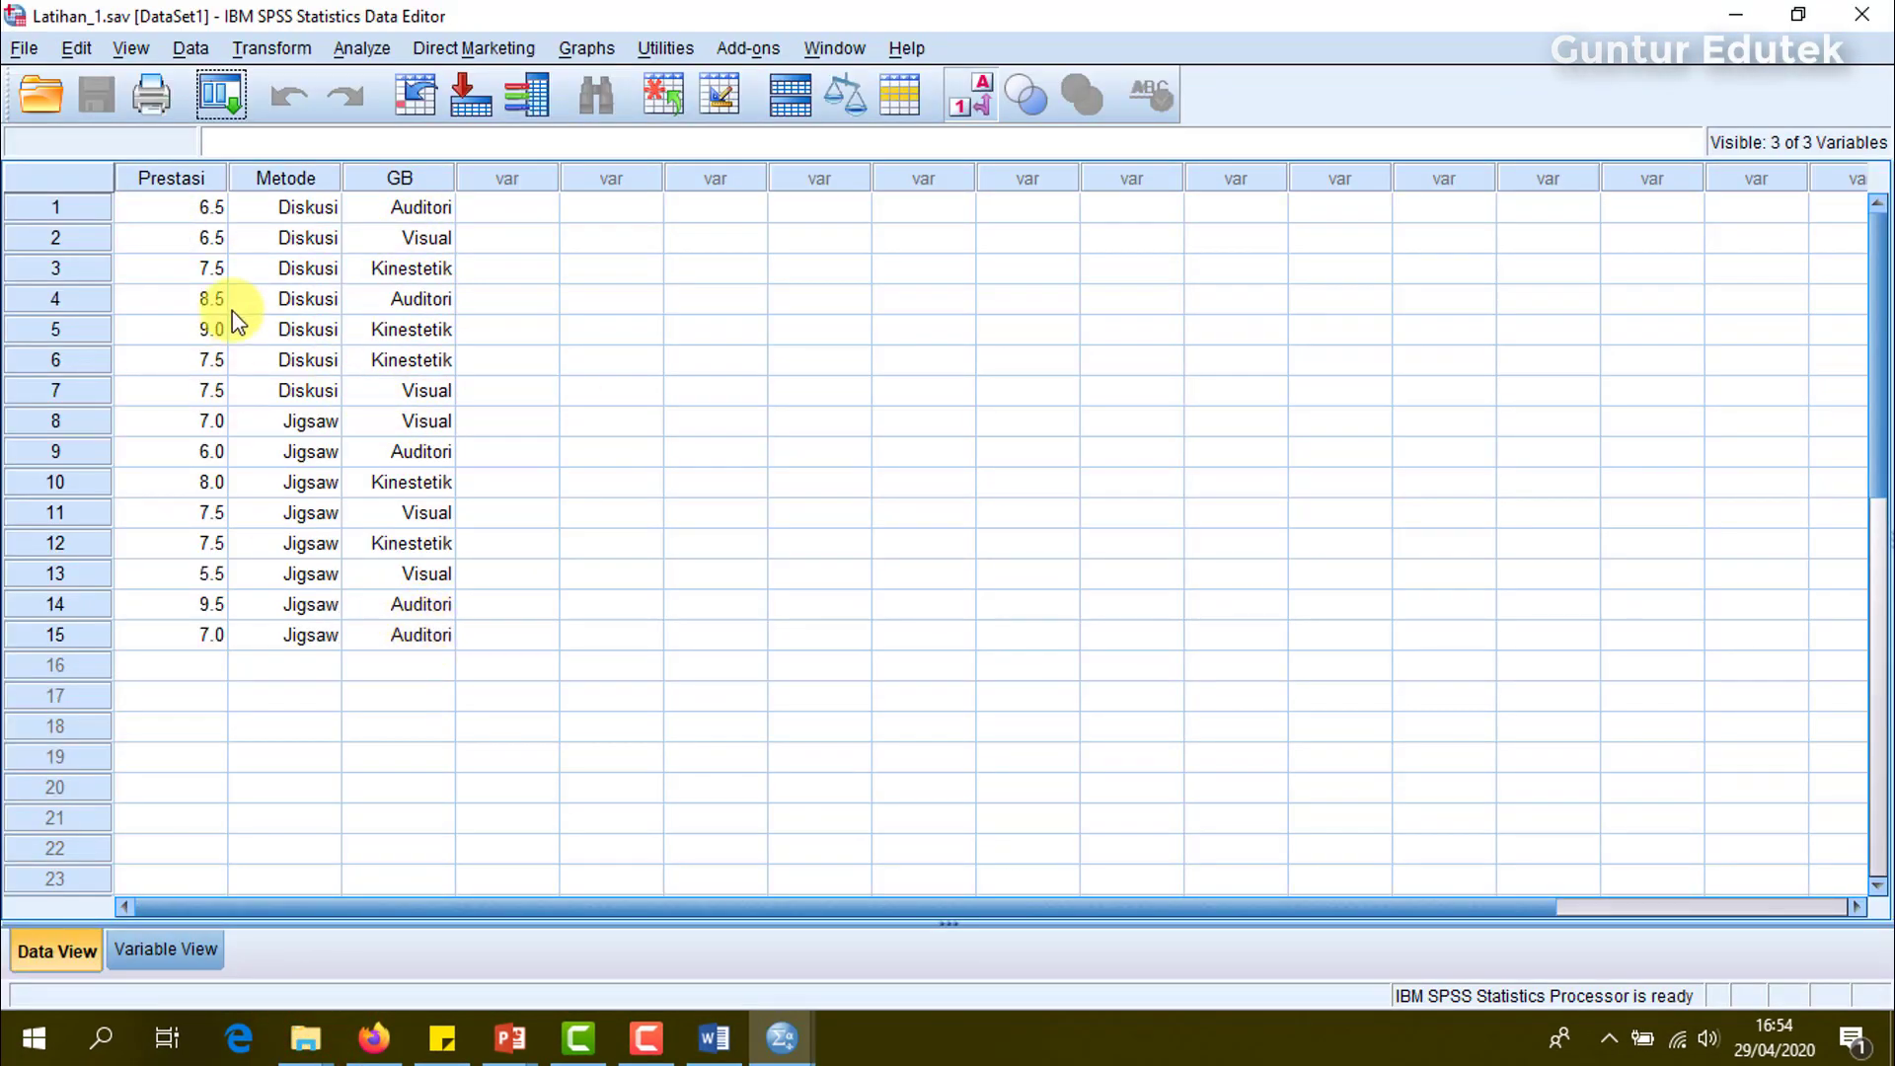
Step: Show the variable definitions of Latihan_1.sav and review the Prestasi, Metode and GB variables
{"action": "left_click", "coordinate": [172, 949]}
{"action": "left_click", "coordinate": [153, 172]}
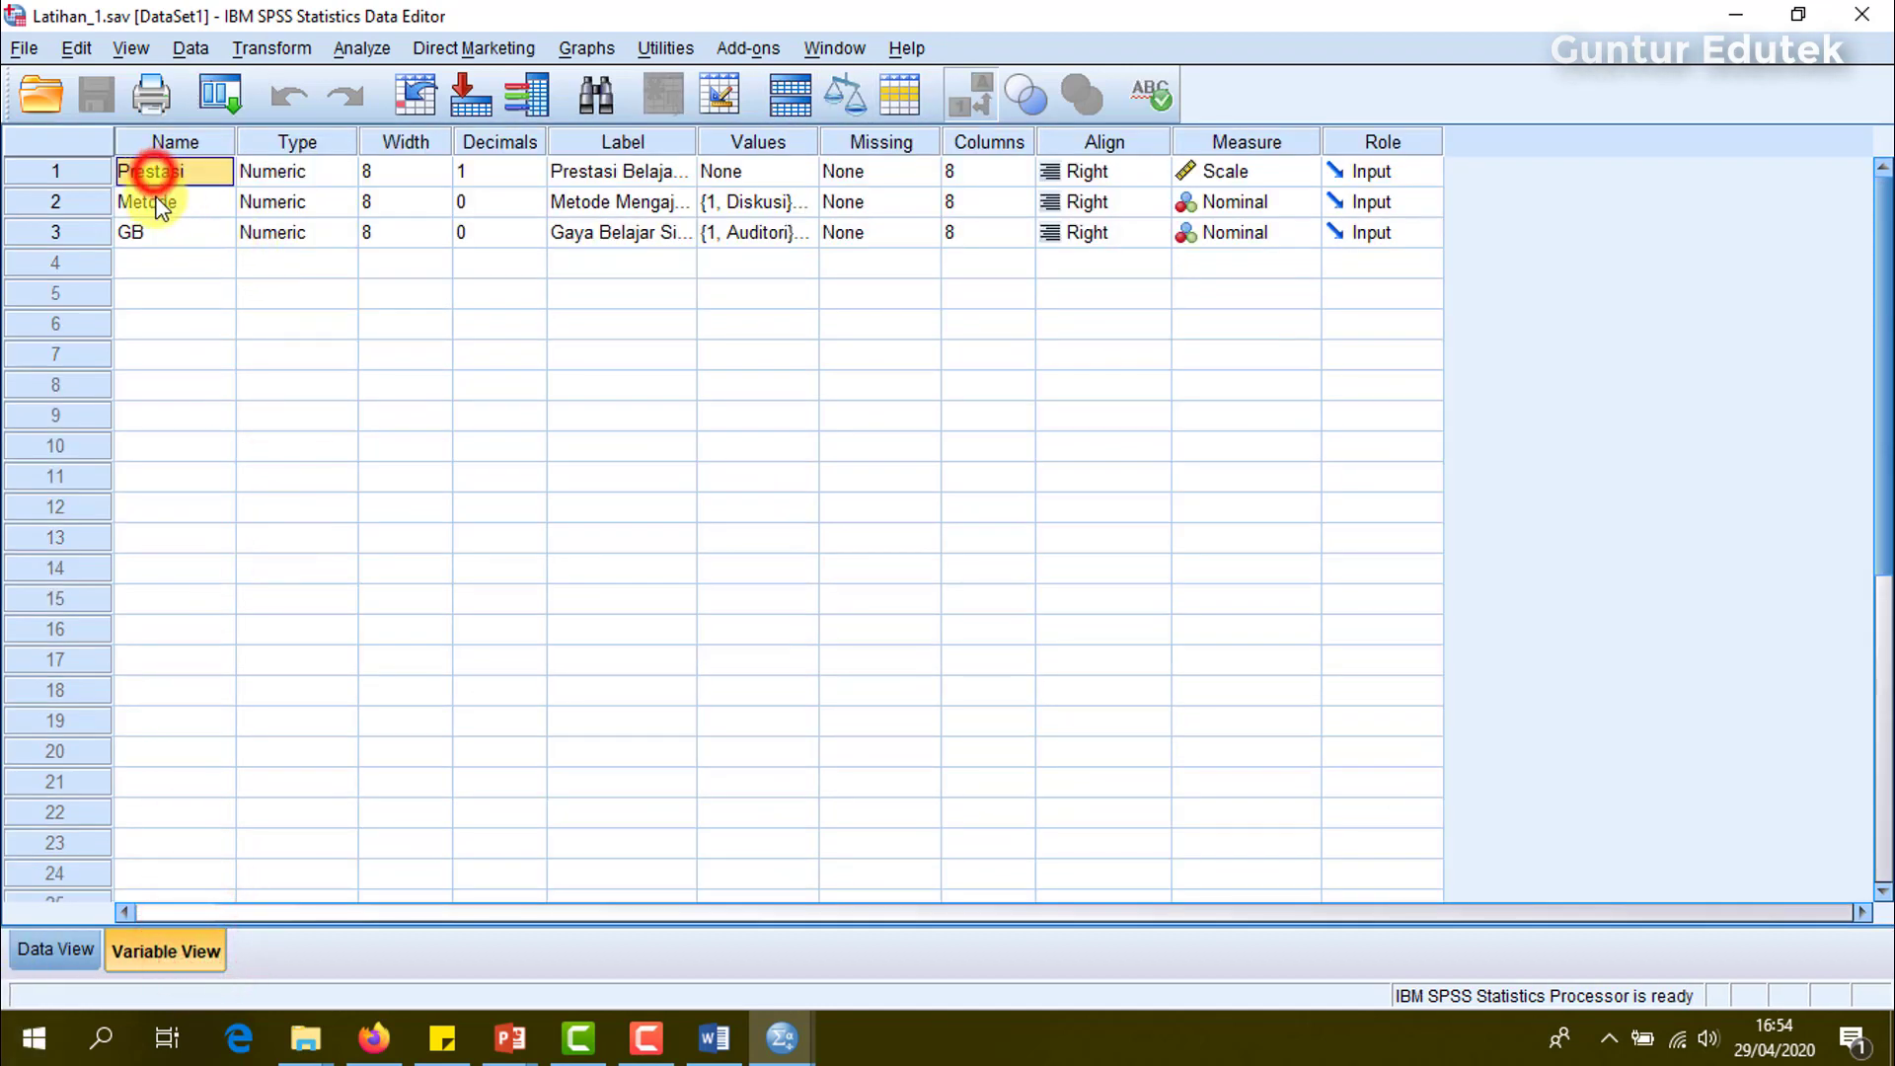
{"action": "left_click", "coordinate": [164, 236]}
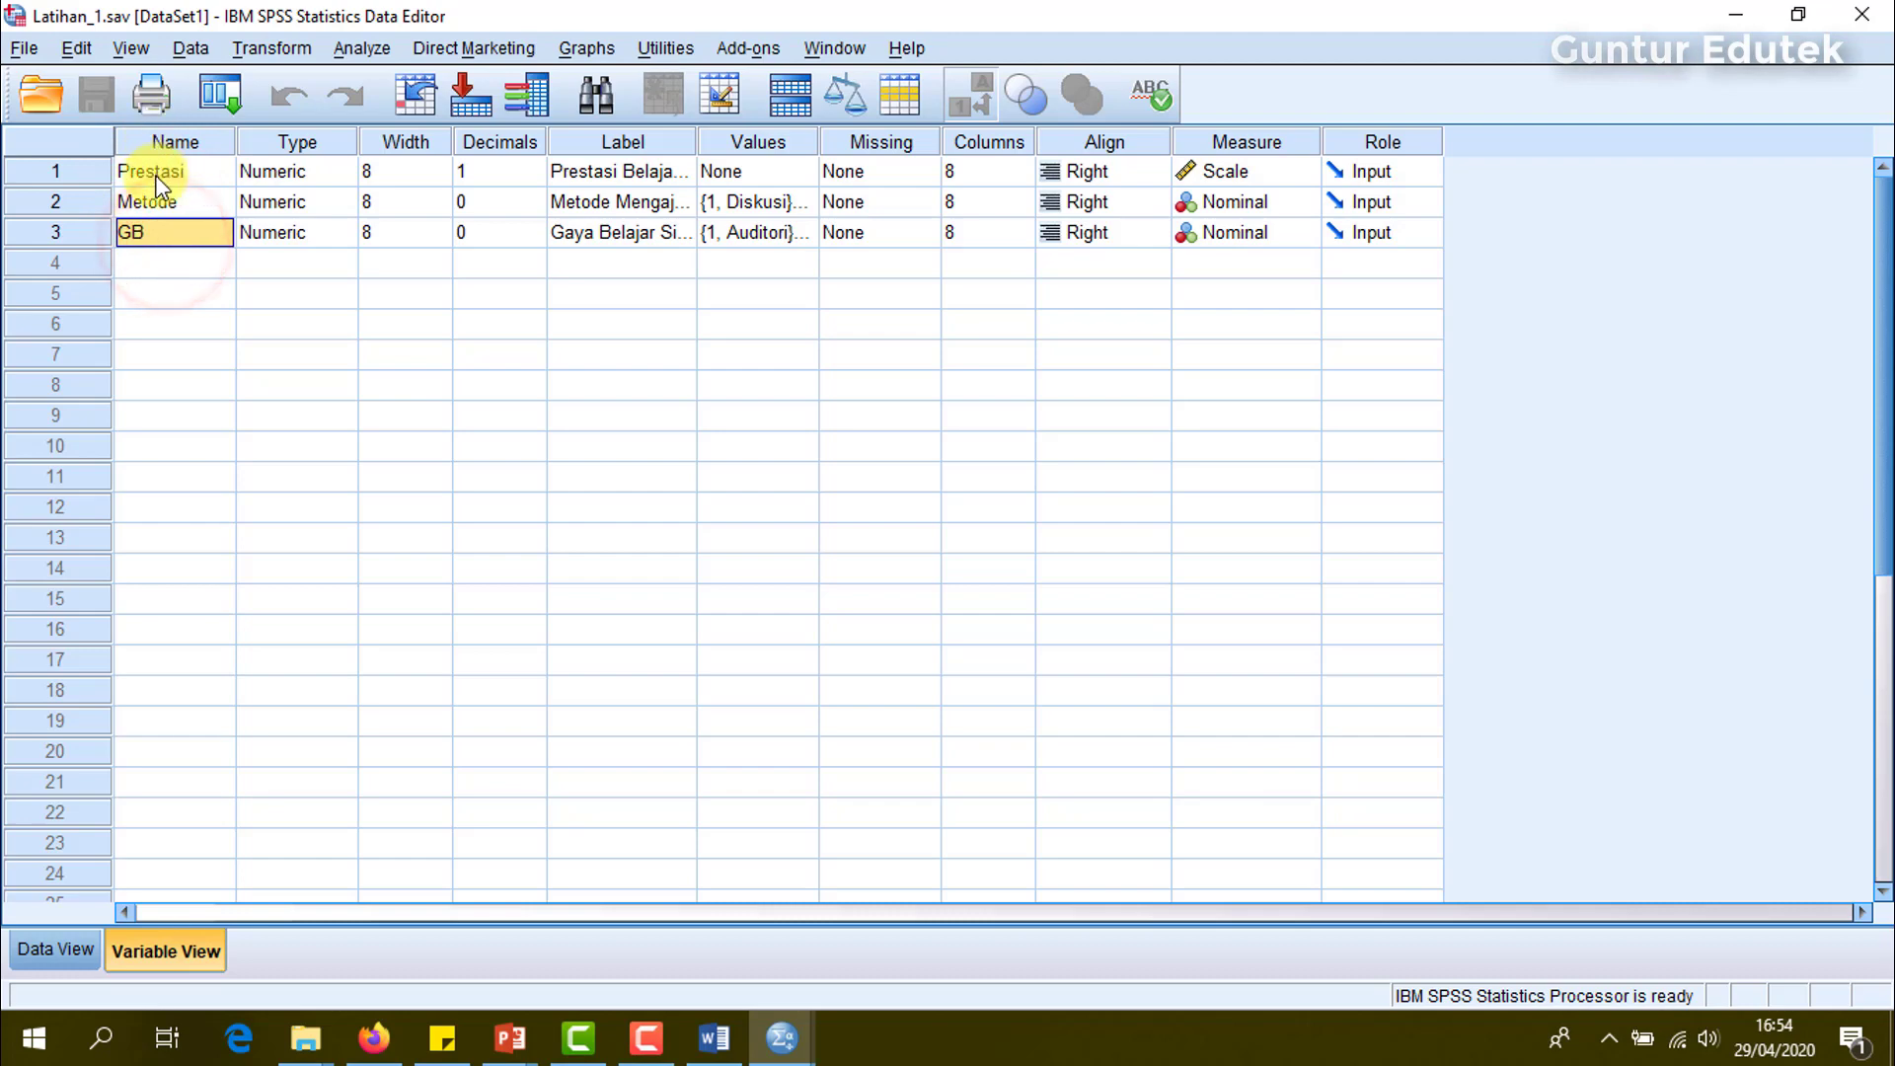
{"action": "left_click", "coordinate": [155, 174]}
{"action": "left_click", "coordinate": [170, 212]}
{"action": "left_click", "coordinate": [170, 239]}
{"action": "left_click", "coordinate": [180, 177]}
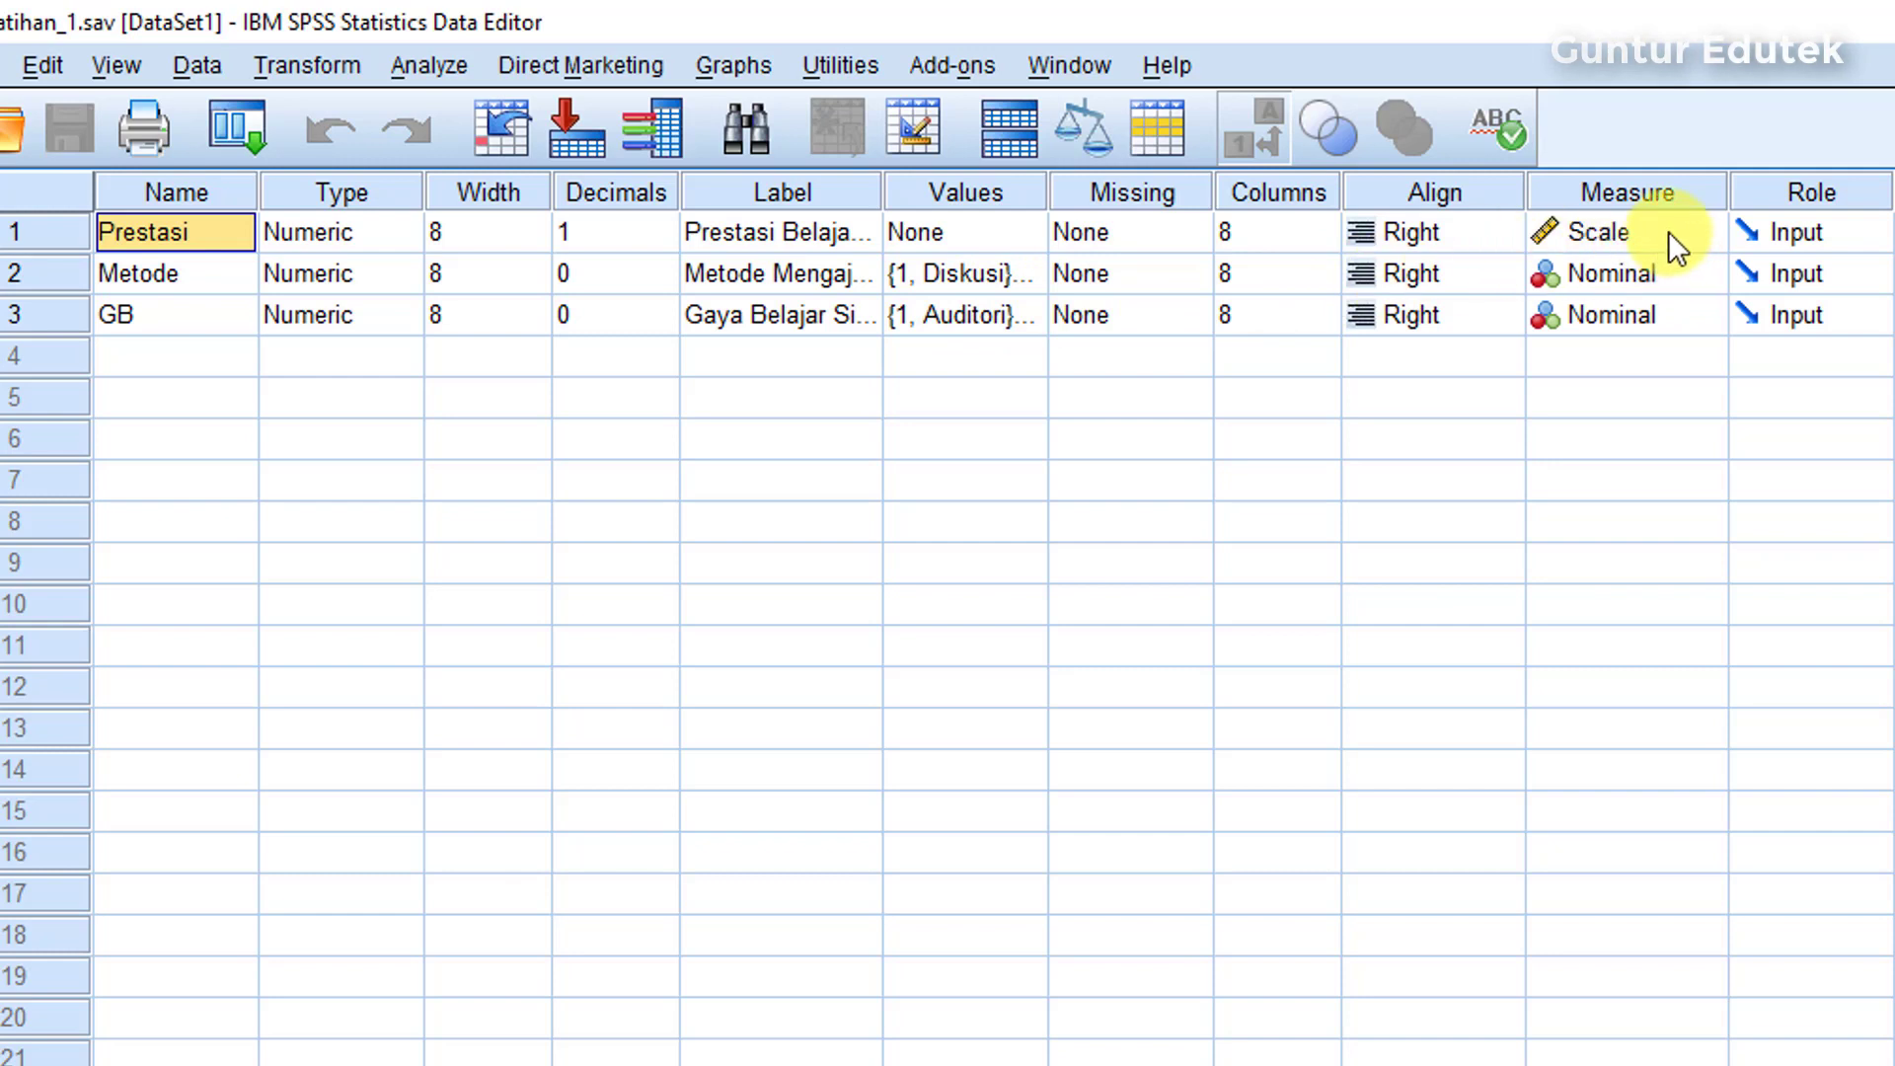
Step: Inspect the value labels of the Metode variable, including the Diskusi and Jigsaw entries, without changing them
{"action": "left_click", "coordinate": [158, 270]}
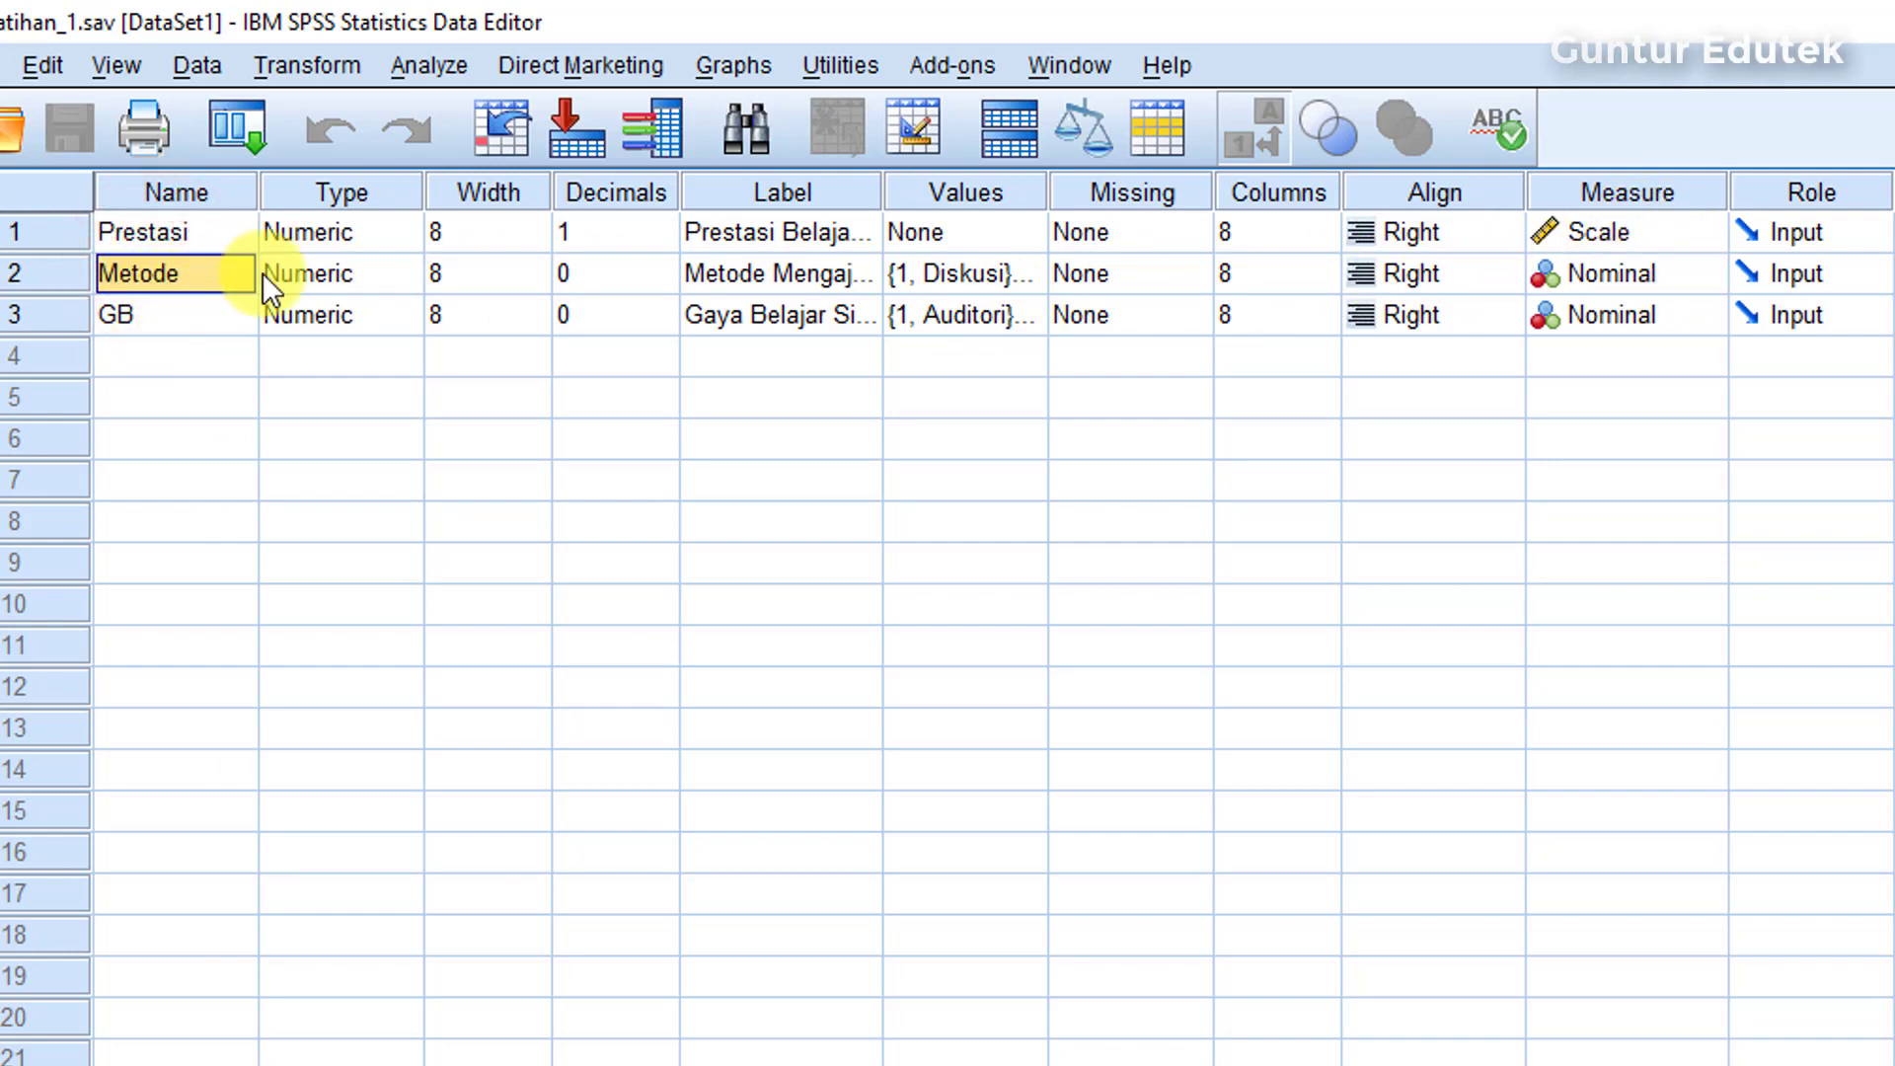
{"action": "left_click", "coordinate": [986, 268]}
{"action": "left_click", "coordinate": [1032, 279]}
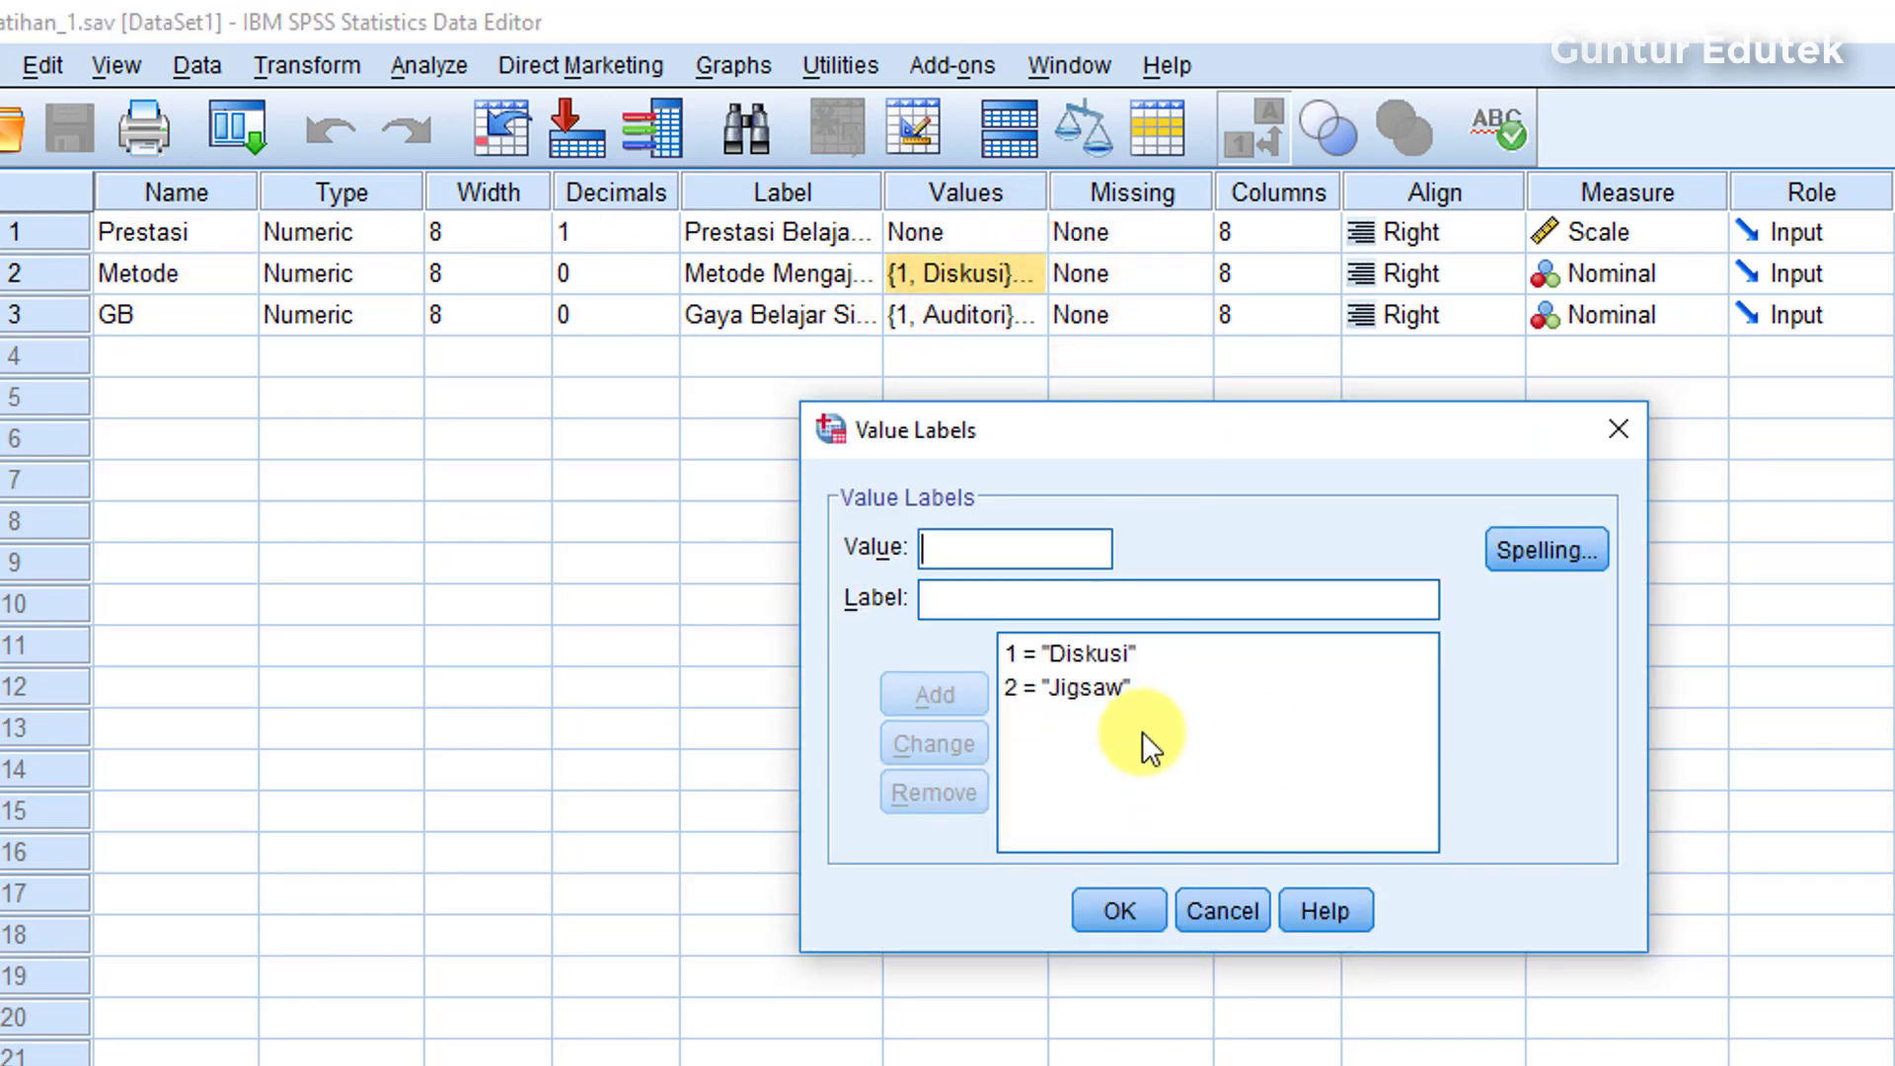
{"action": "left_click", "coordinate": [1093, 655]}
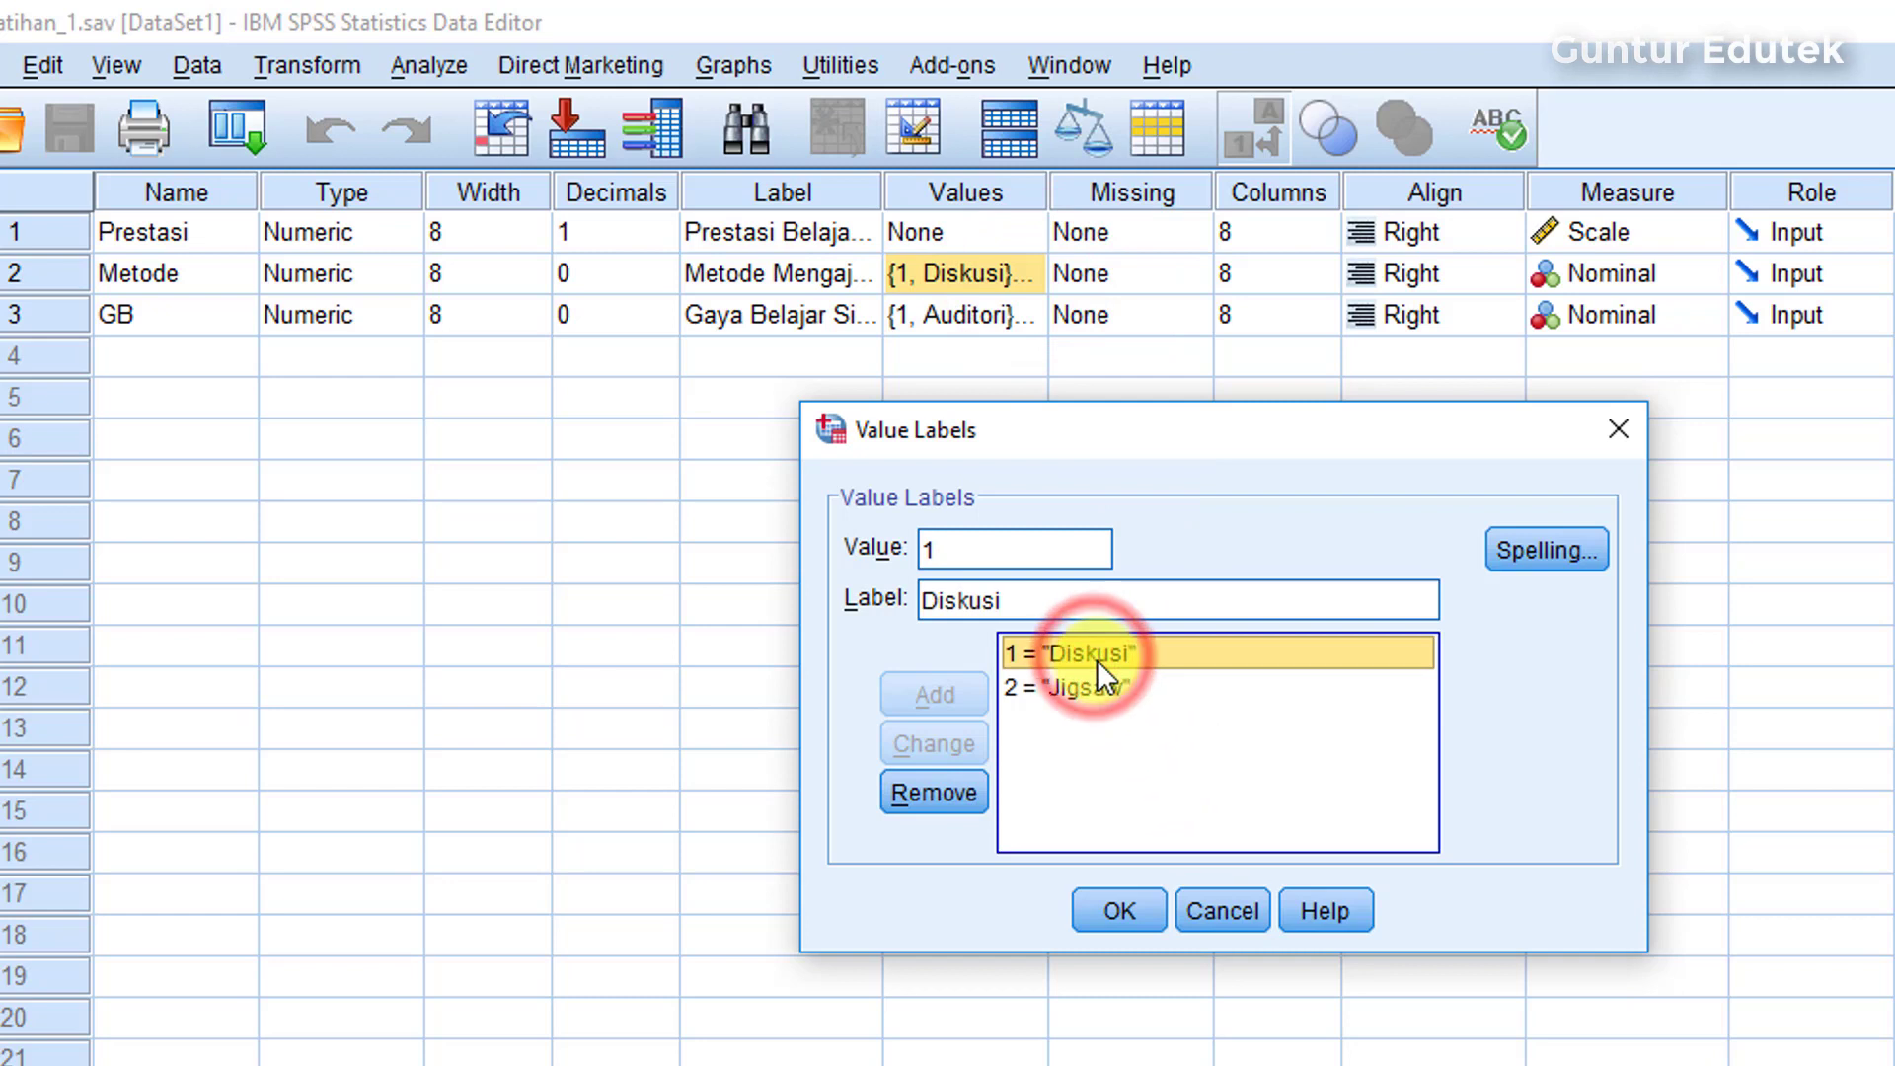
{"action": "left_click", "coordinate": [1081, 688]}
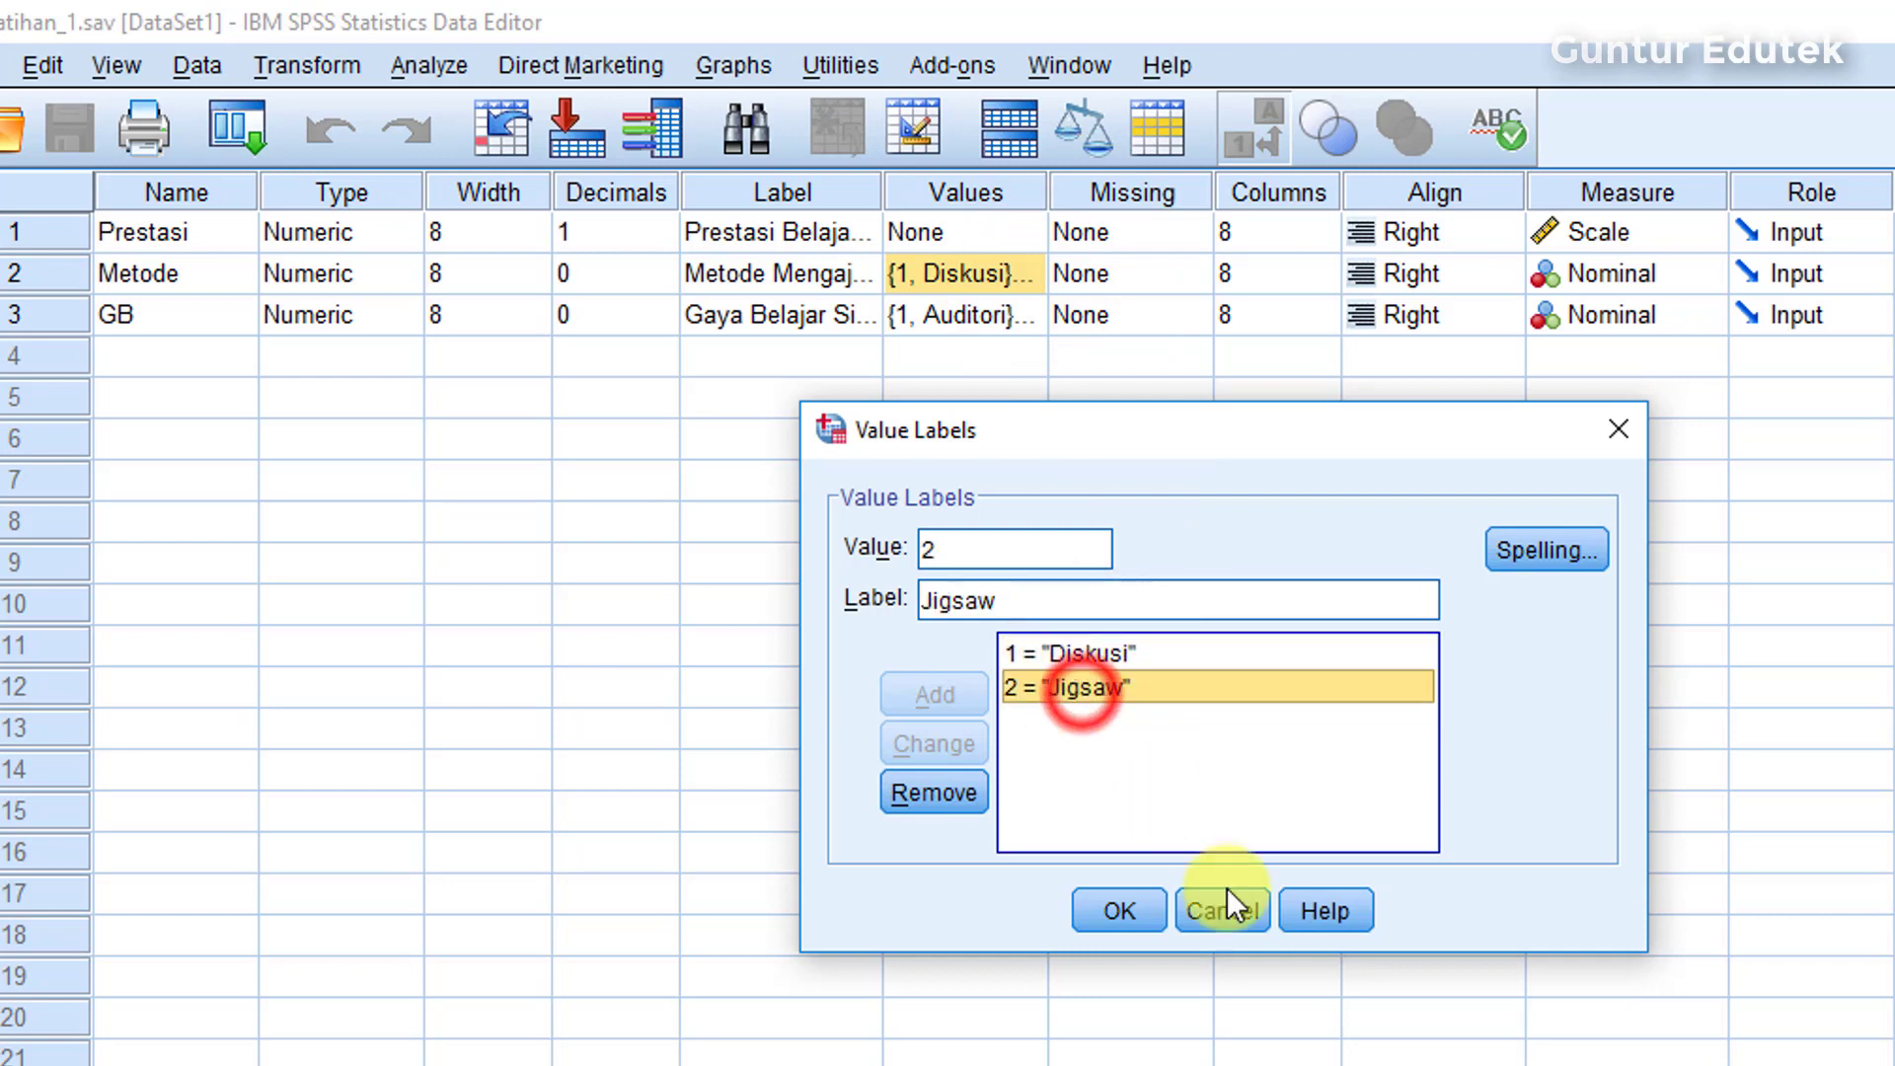
{"action": "left_click", "coordinate": [1212, 921]}
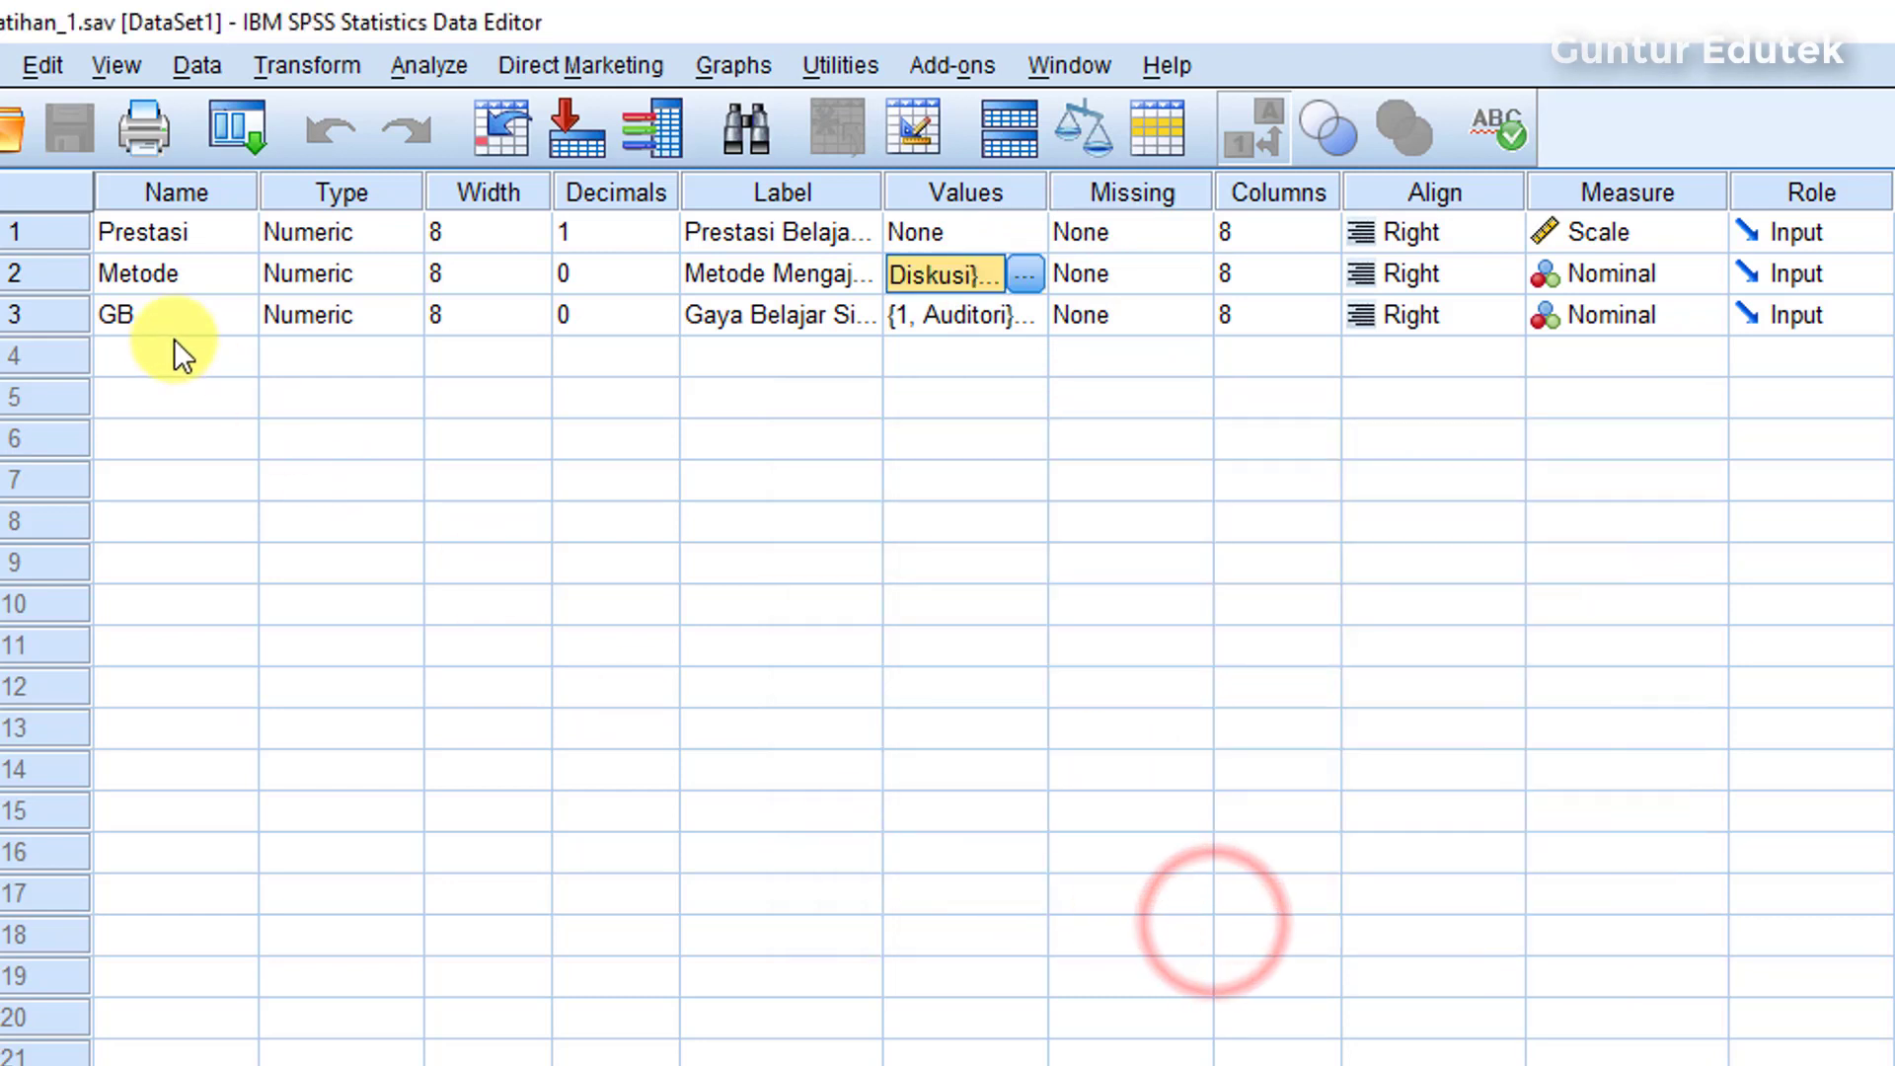
Step: Inspect the label and the value labels of the GB variable without changing them
{"action": "left_click", "coordinate": [146, 308]}
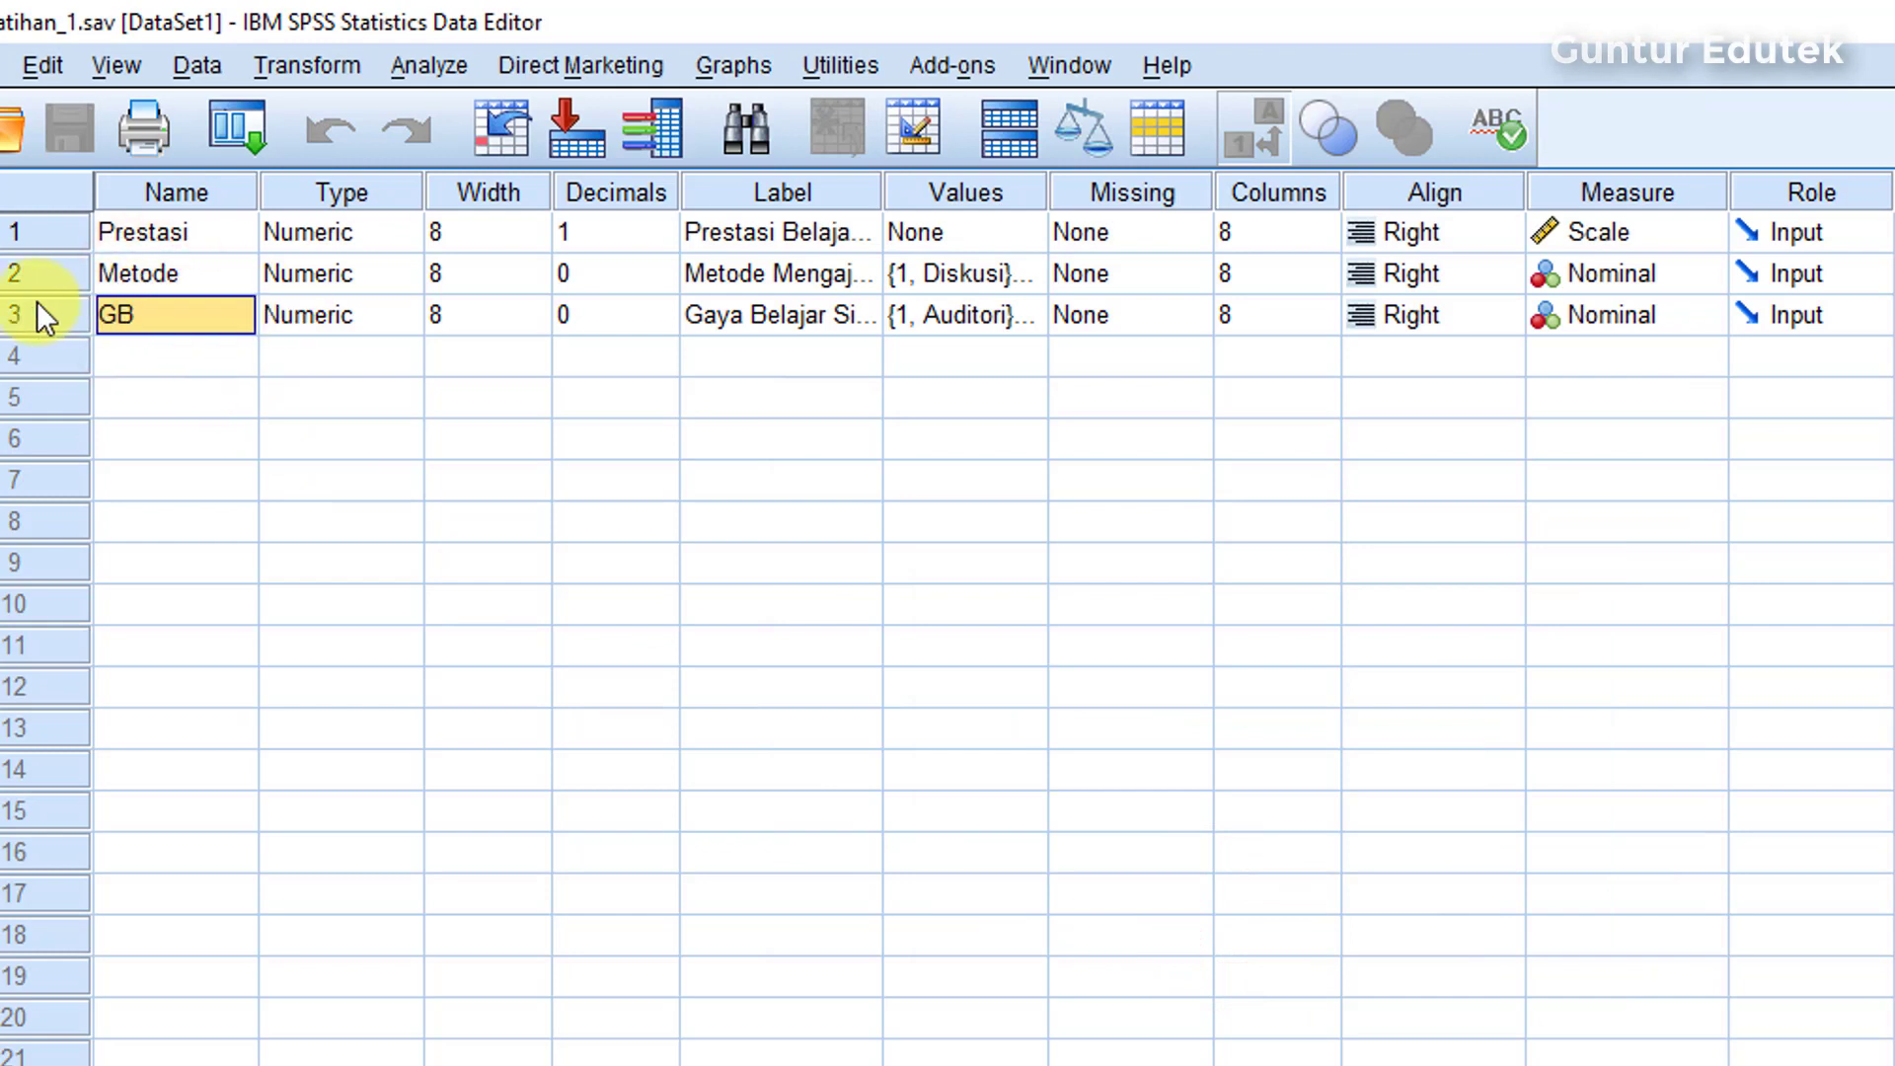
{"action": "left_click", "coordinate": [815, 318]}
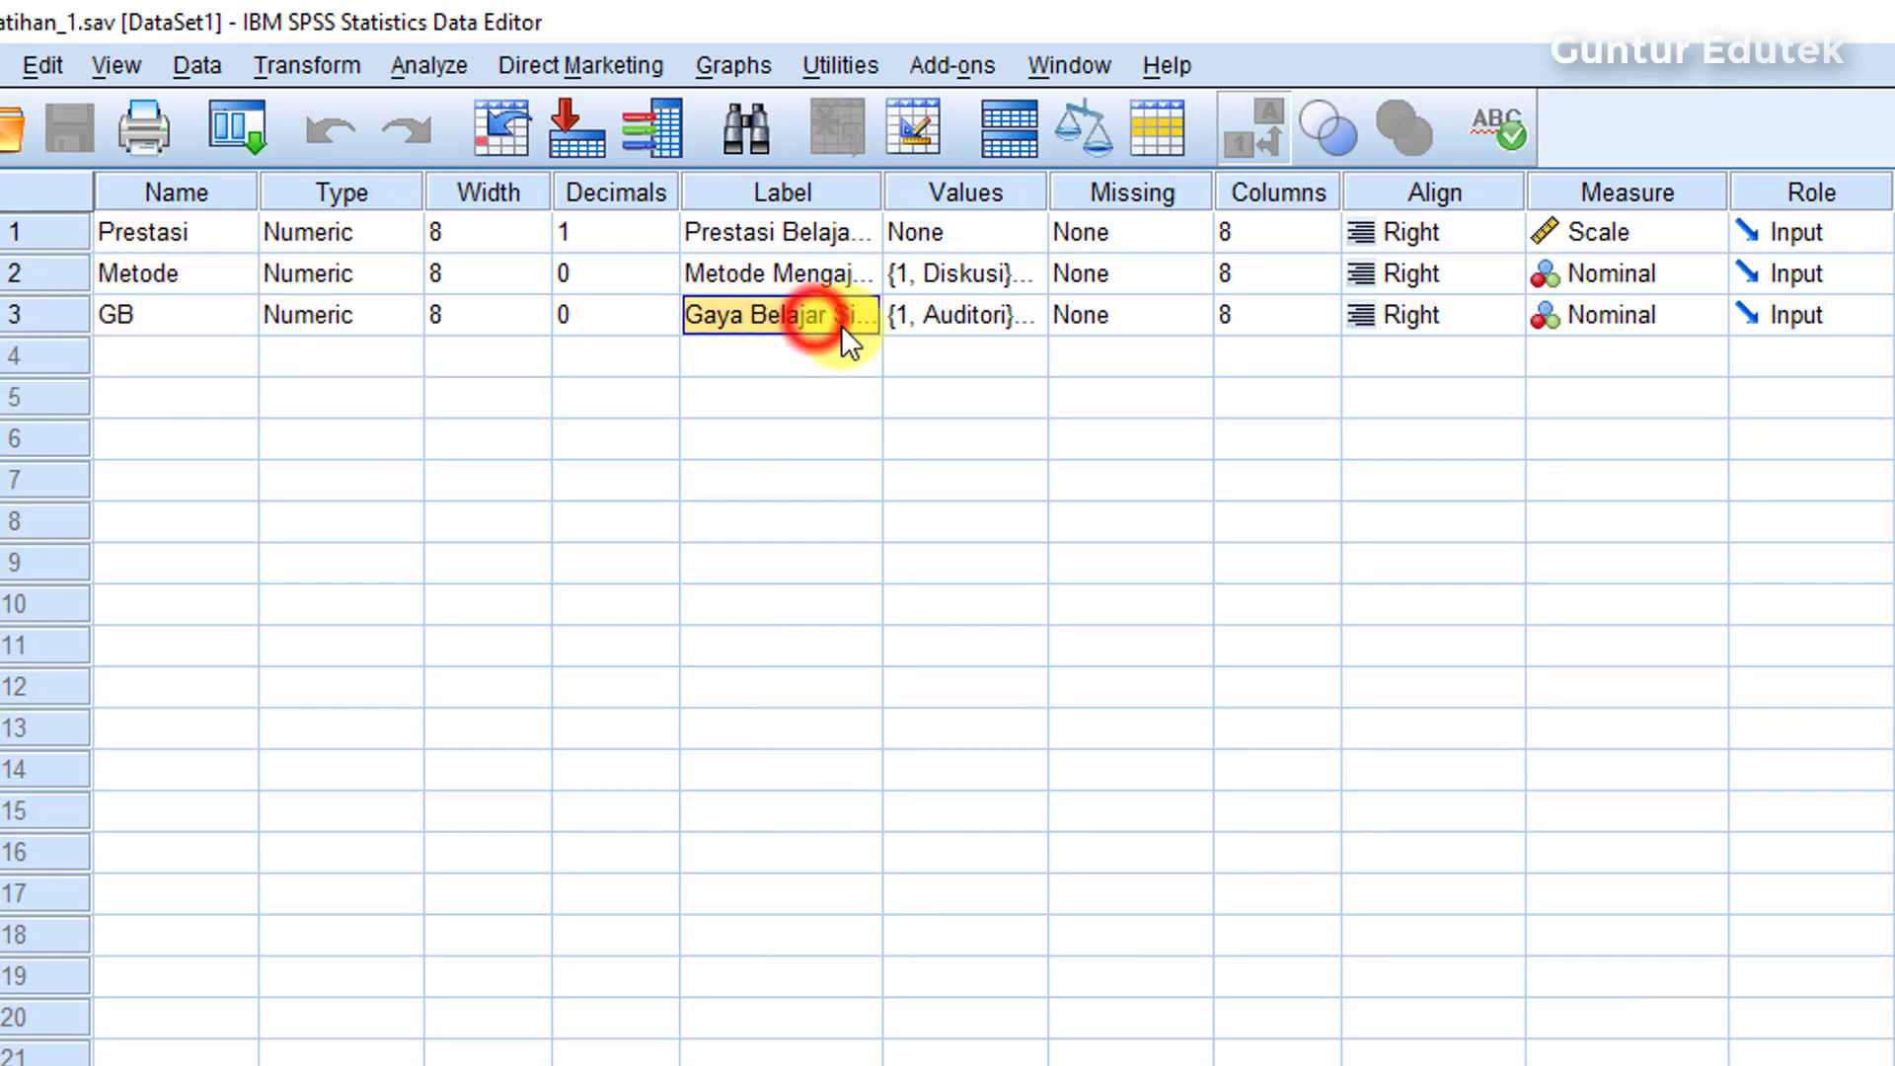
{"action": "left_click", "coordinate": [949, 325]}
{"action": "left_click", "coordinate": [1032, 319]}
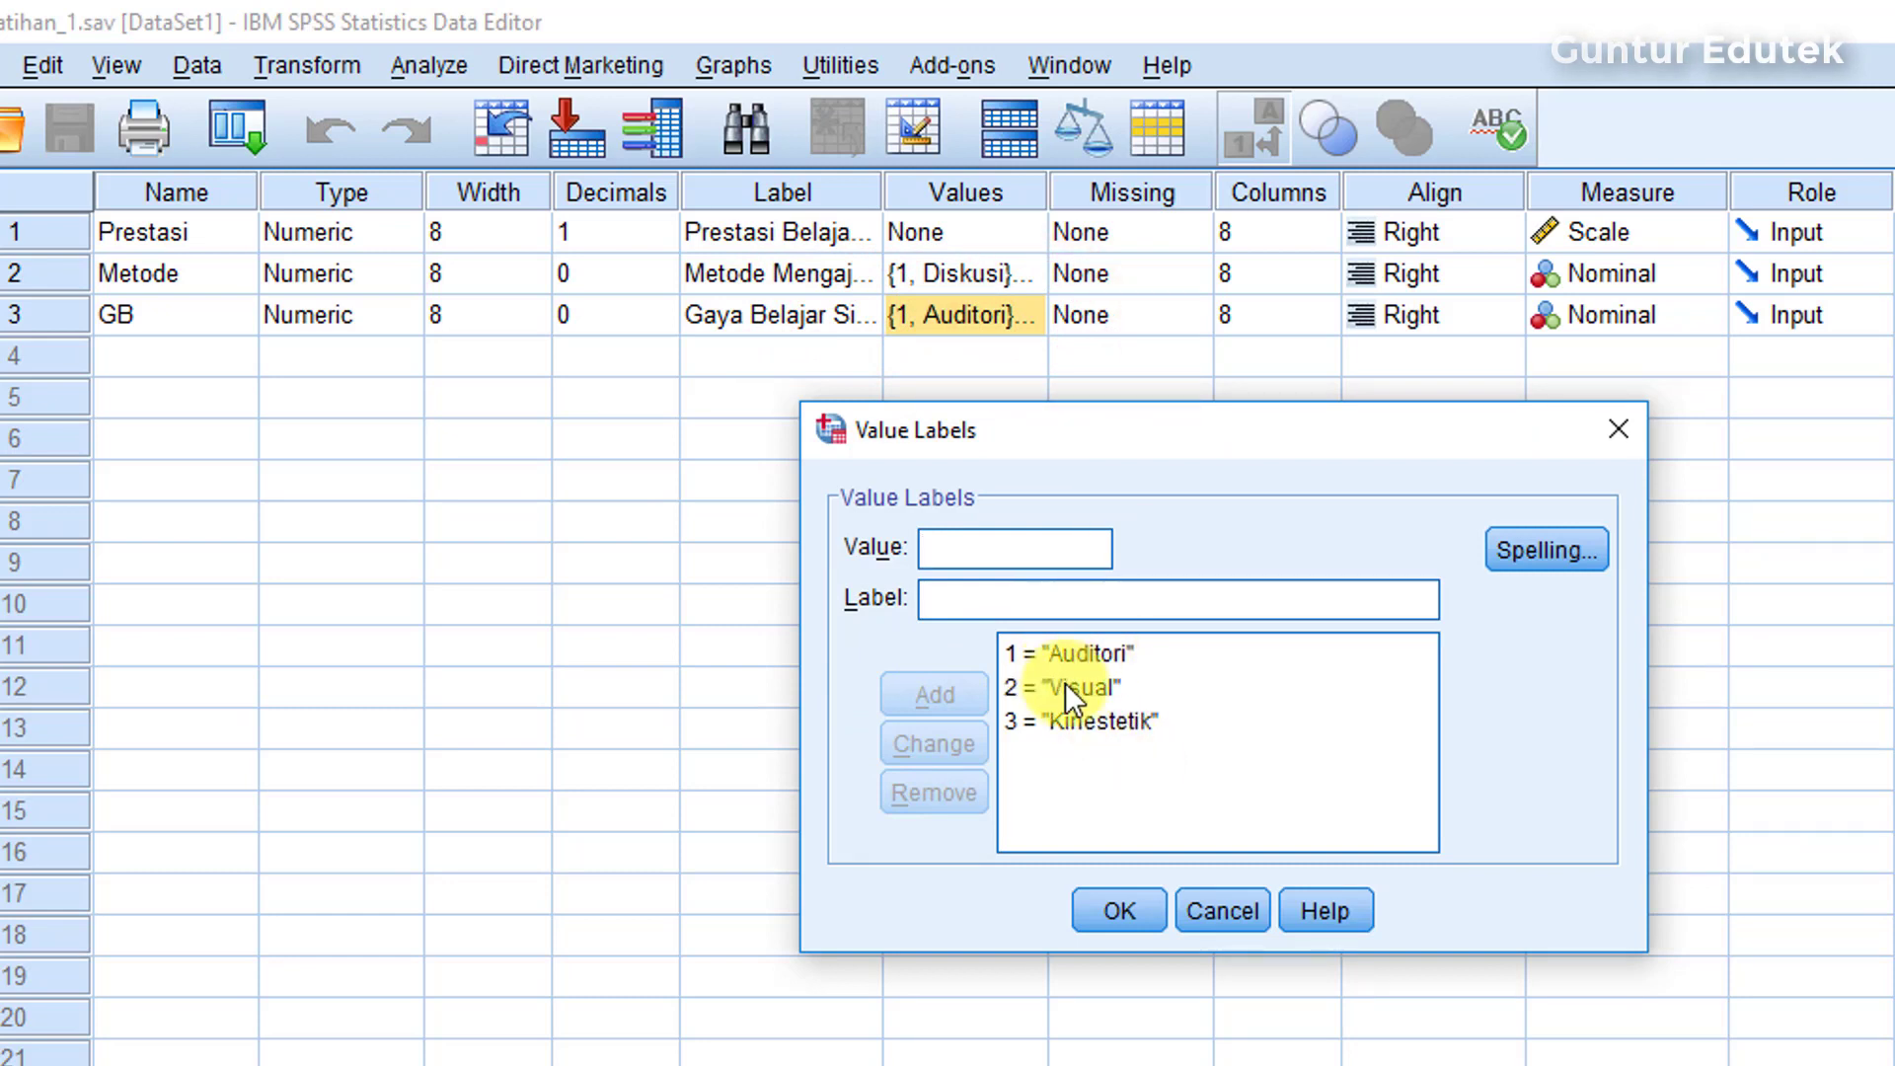
{"action": "left_click", "coordinate": [1212, 918]}
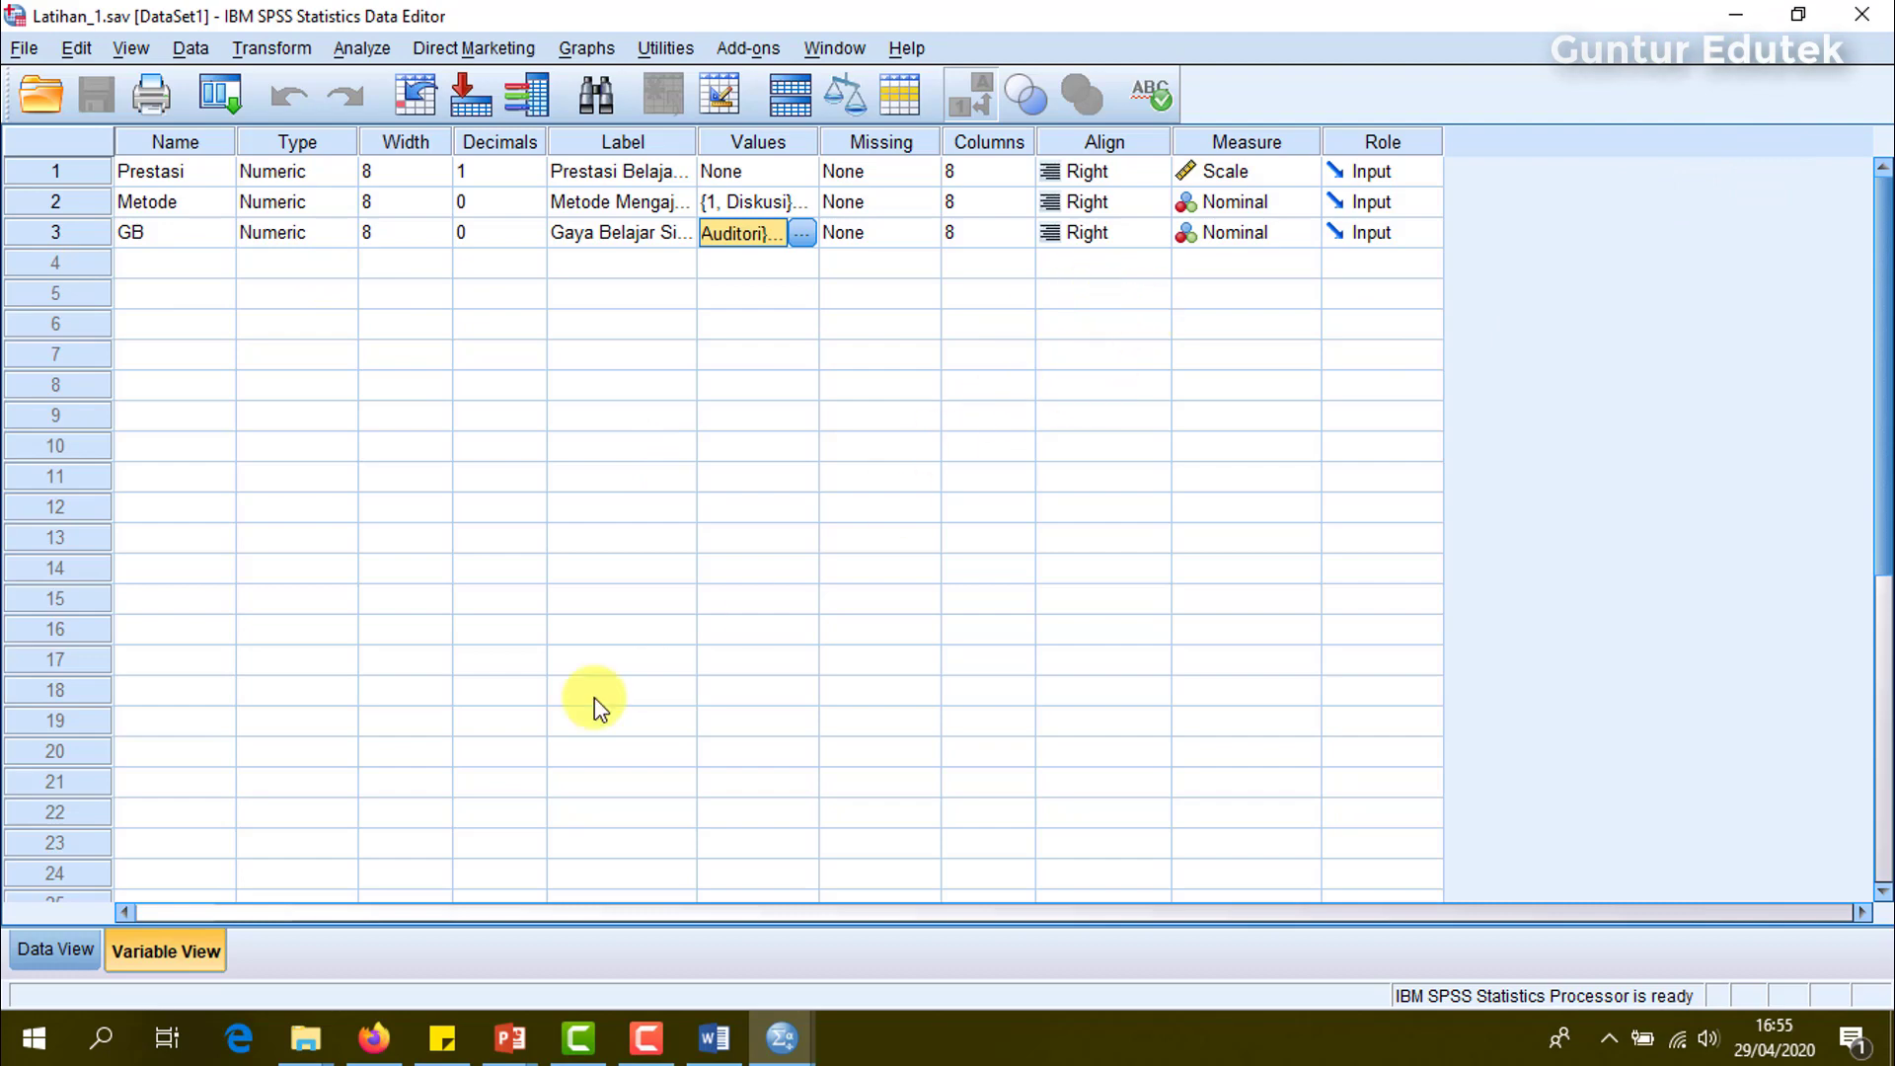
Step: Return to the case data and look over the entries for Prestasi, Metode and GB
{"action": "left_click", "coordinate": [79, 971]}
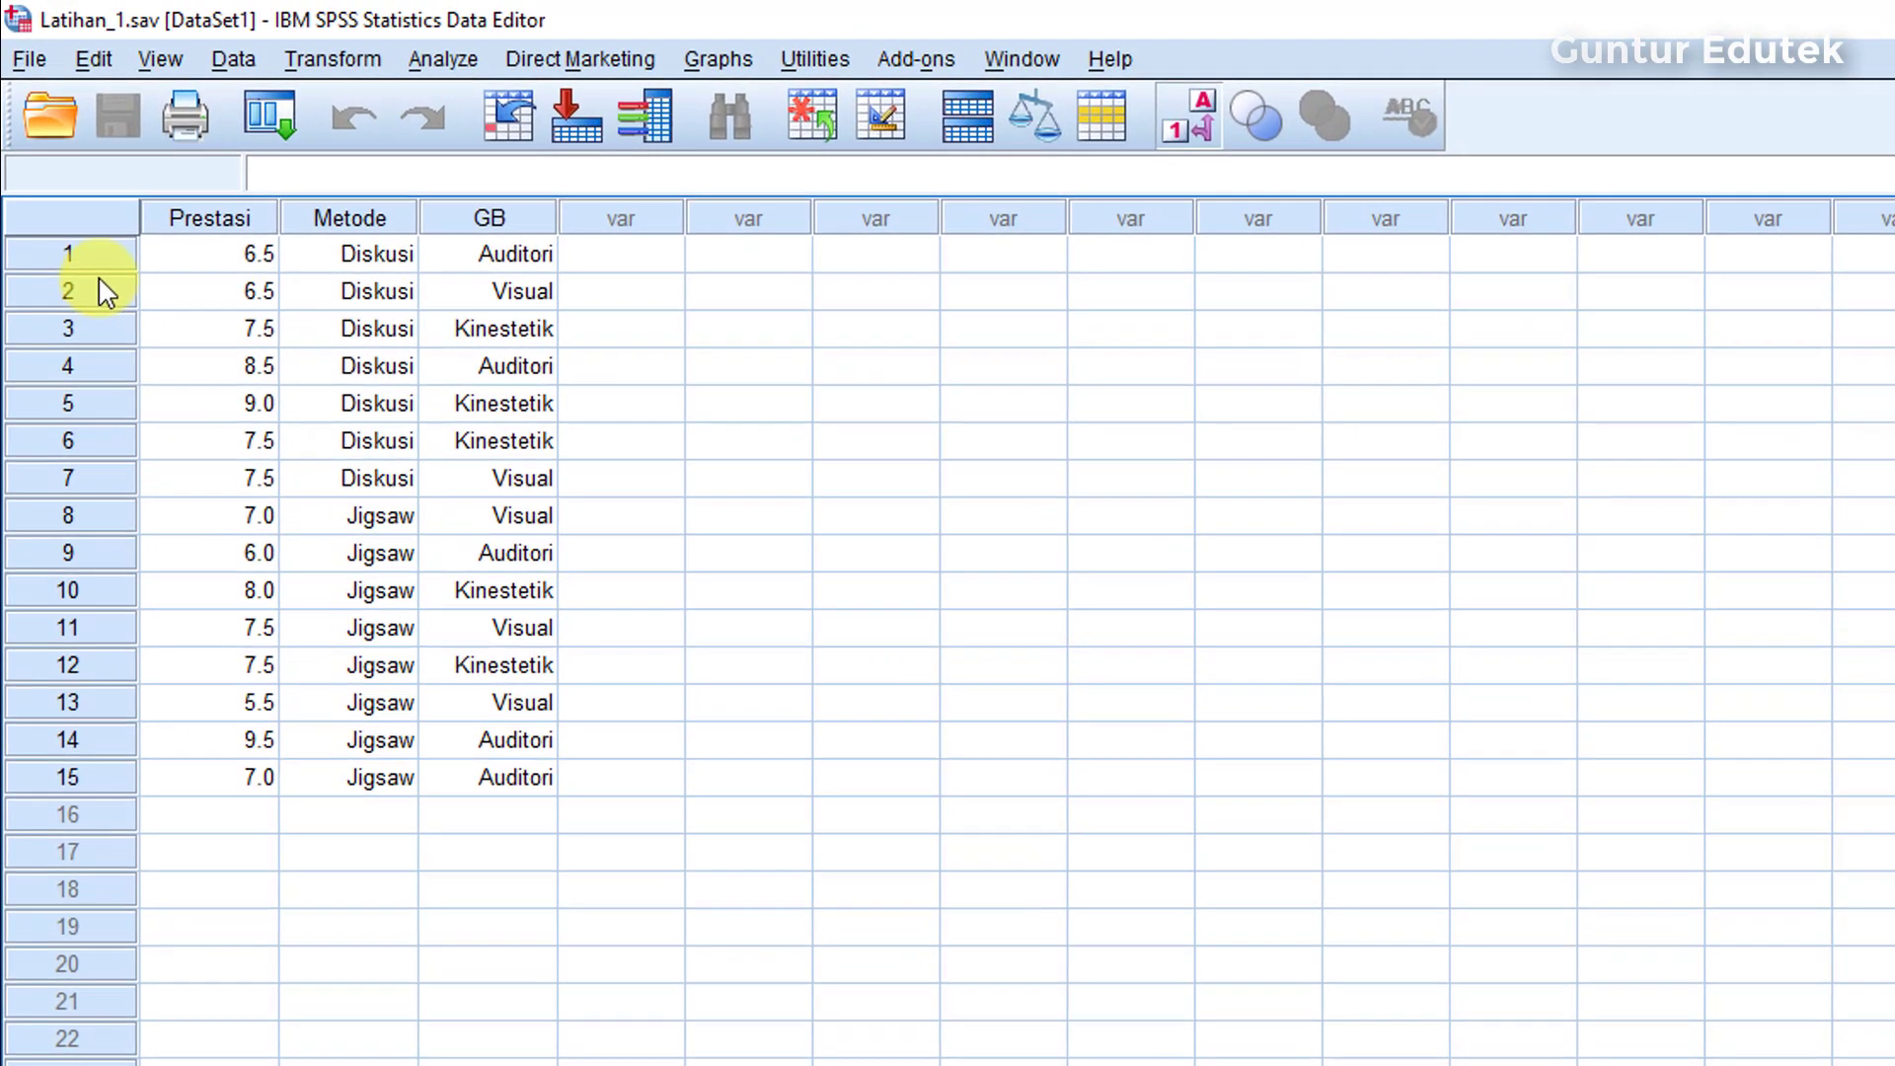
{"action": "left_click", "coordinate": [168, 257]}
{"action": "left_click", "coordinate": [590, 263]}
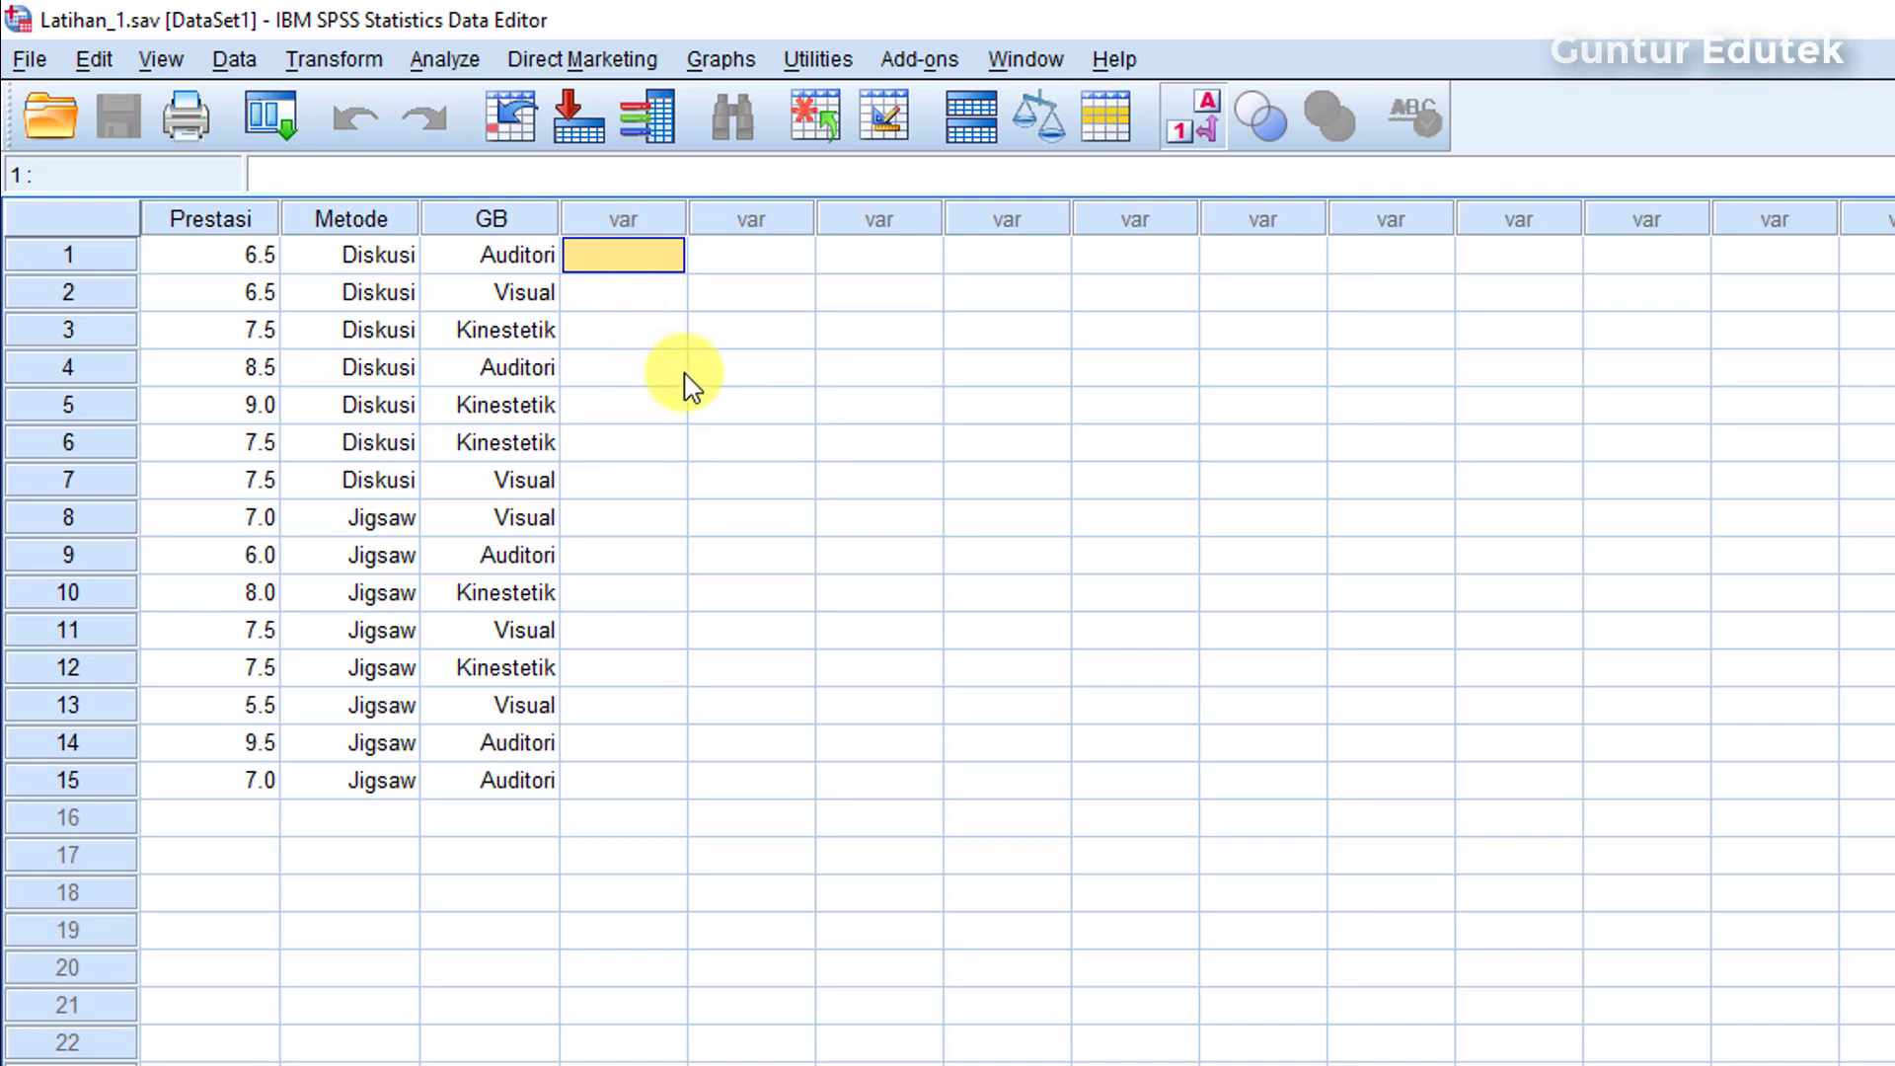
Step: Set up an Explore analysis with Prestasi Belajar Siswa as the dependent variable and Metode Mengajar and Gaya Belajar Siswa as factors
{"action": "left_click", "coordinate": [442, 63]}
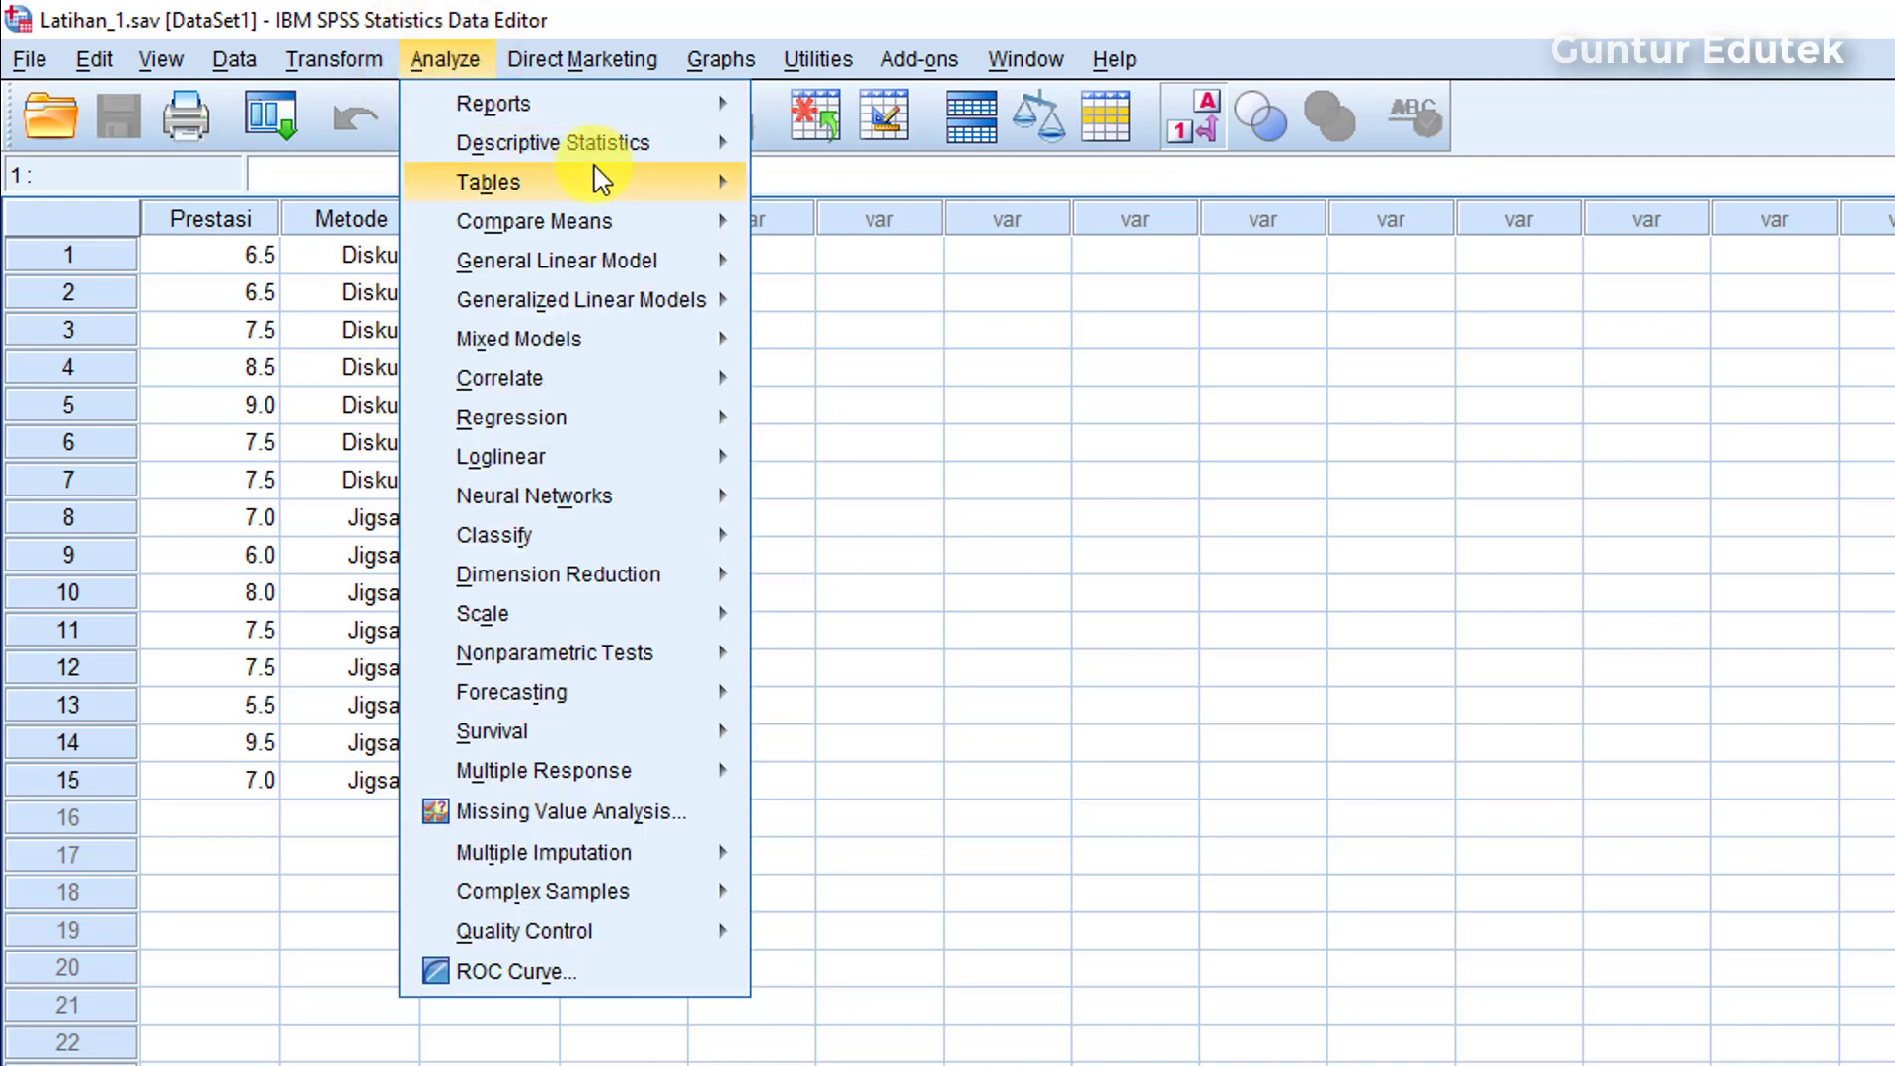
{"action": "mouse_move", "coordinate": [617, 144]}
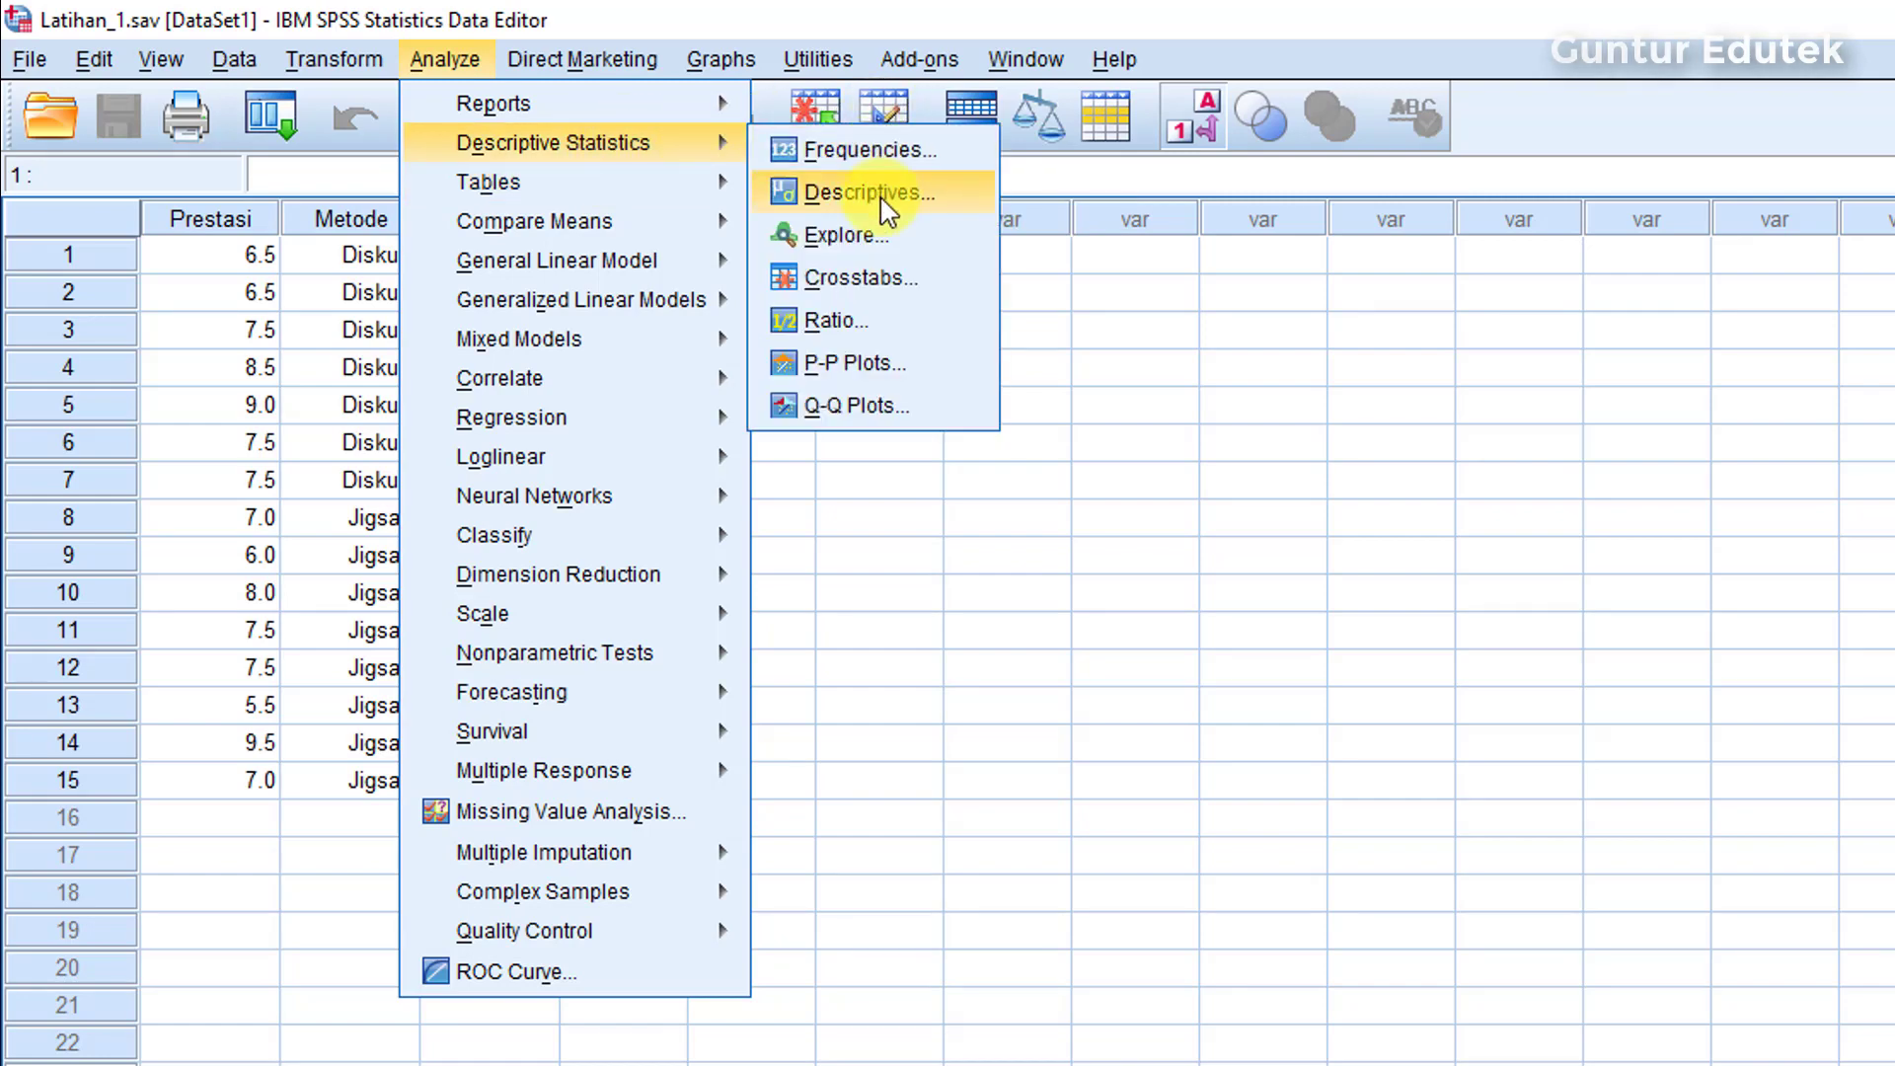
{"action": "left_click", "coordinate": [893, 246]}
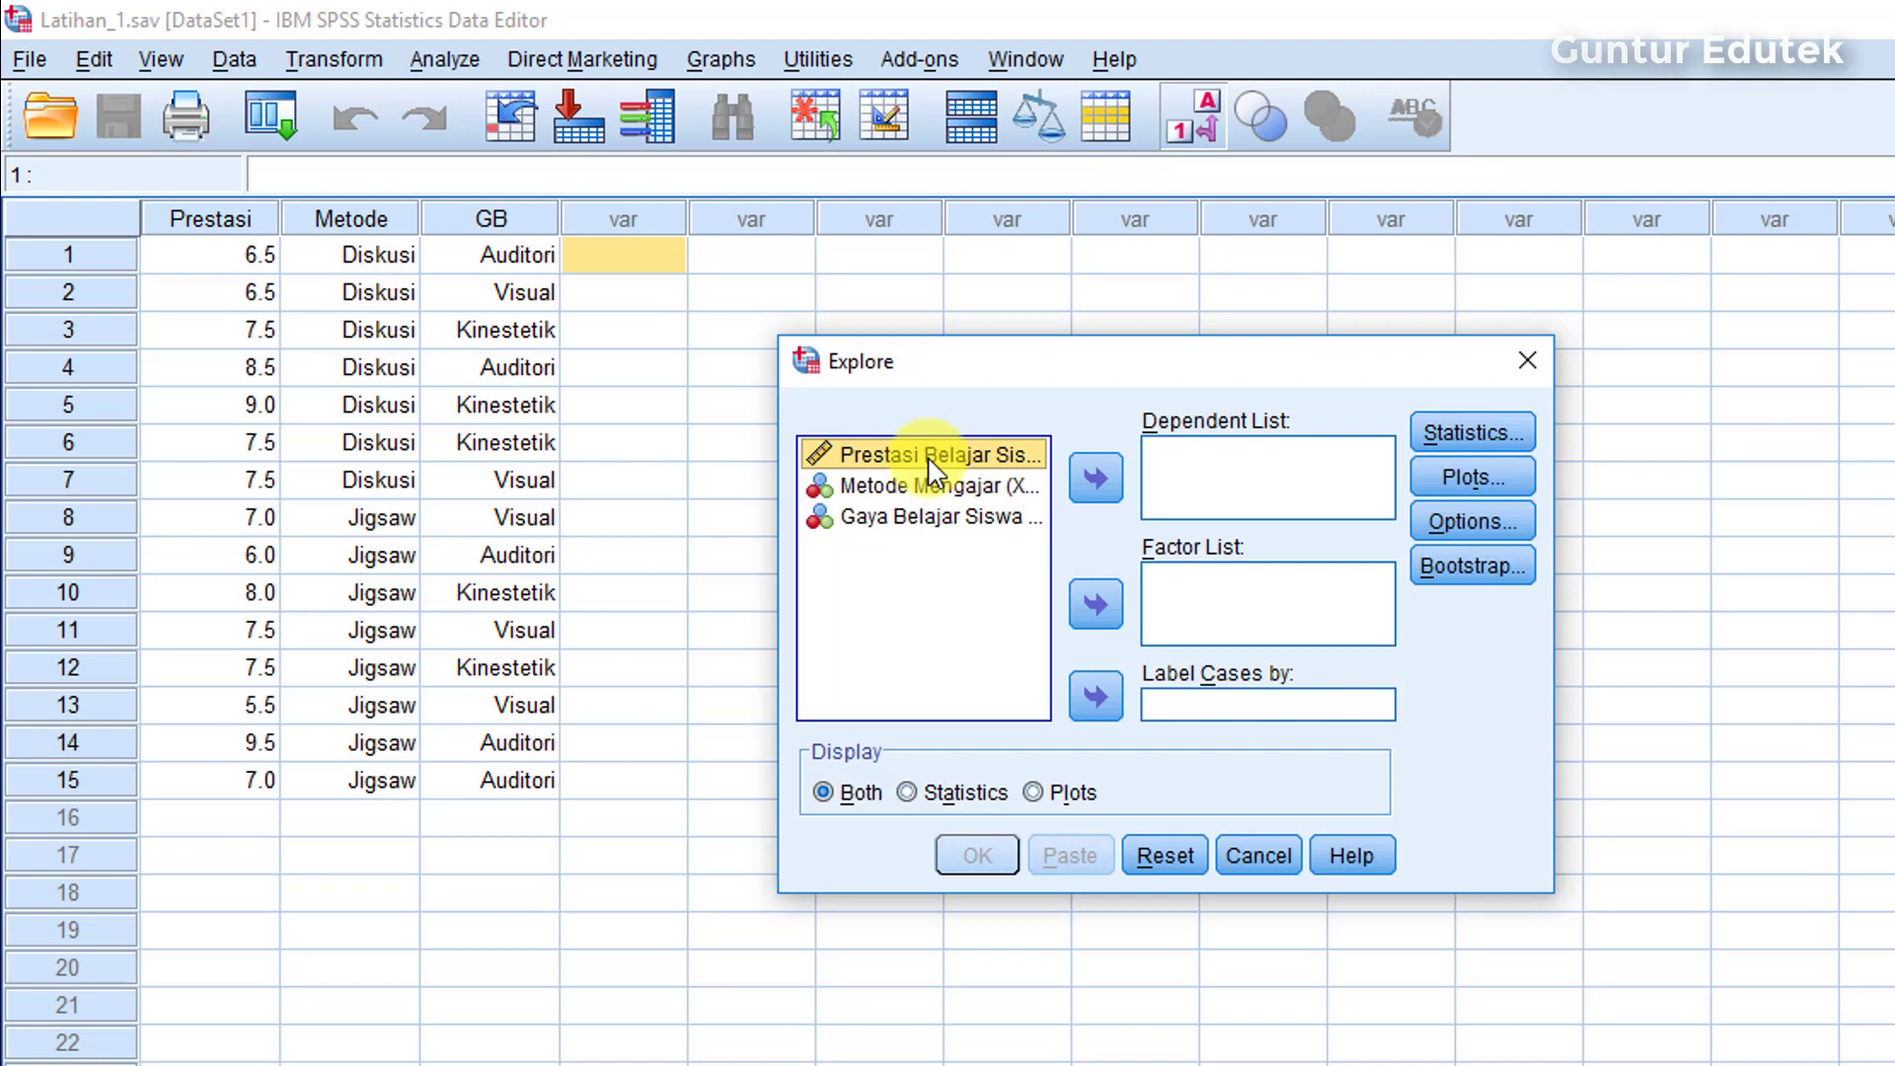
{"action": "left_click", "coordinate": [1097, 478]}
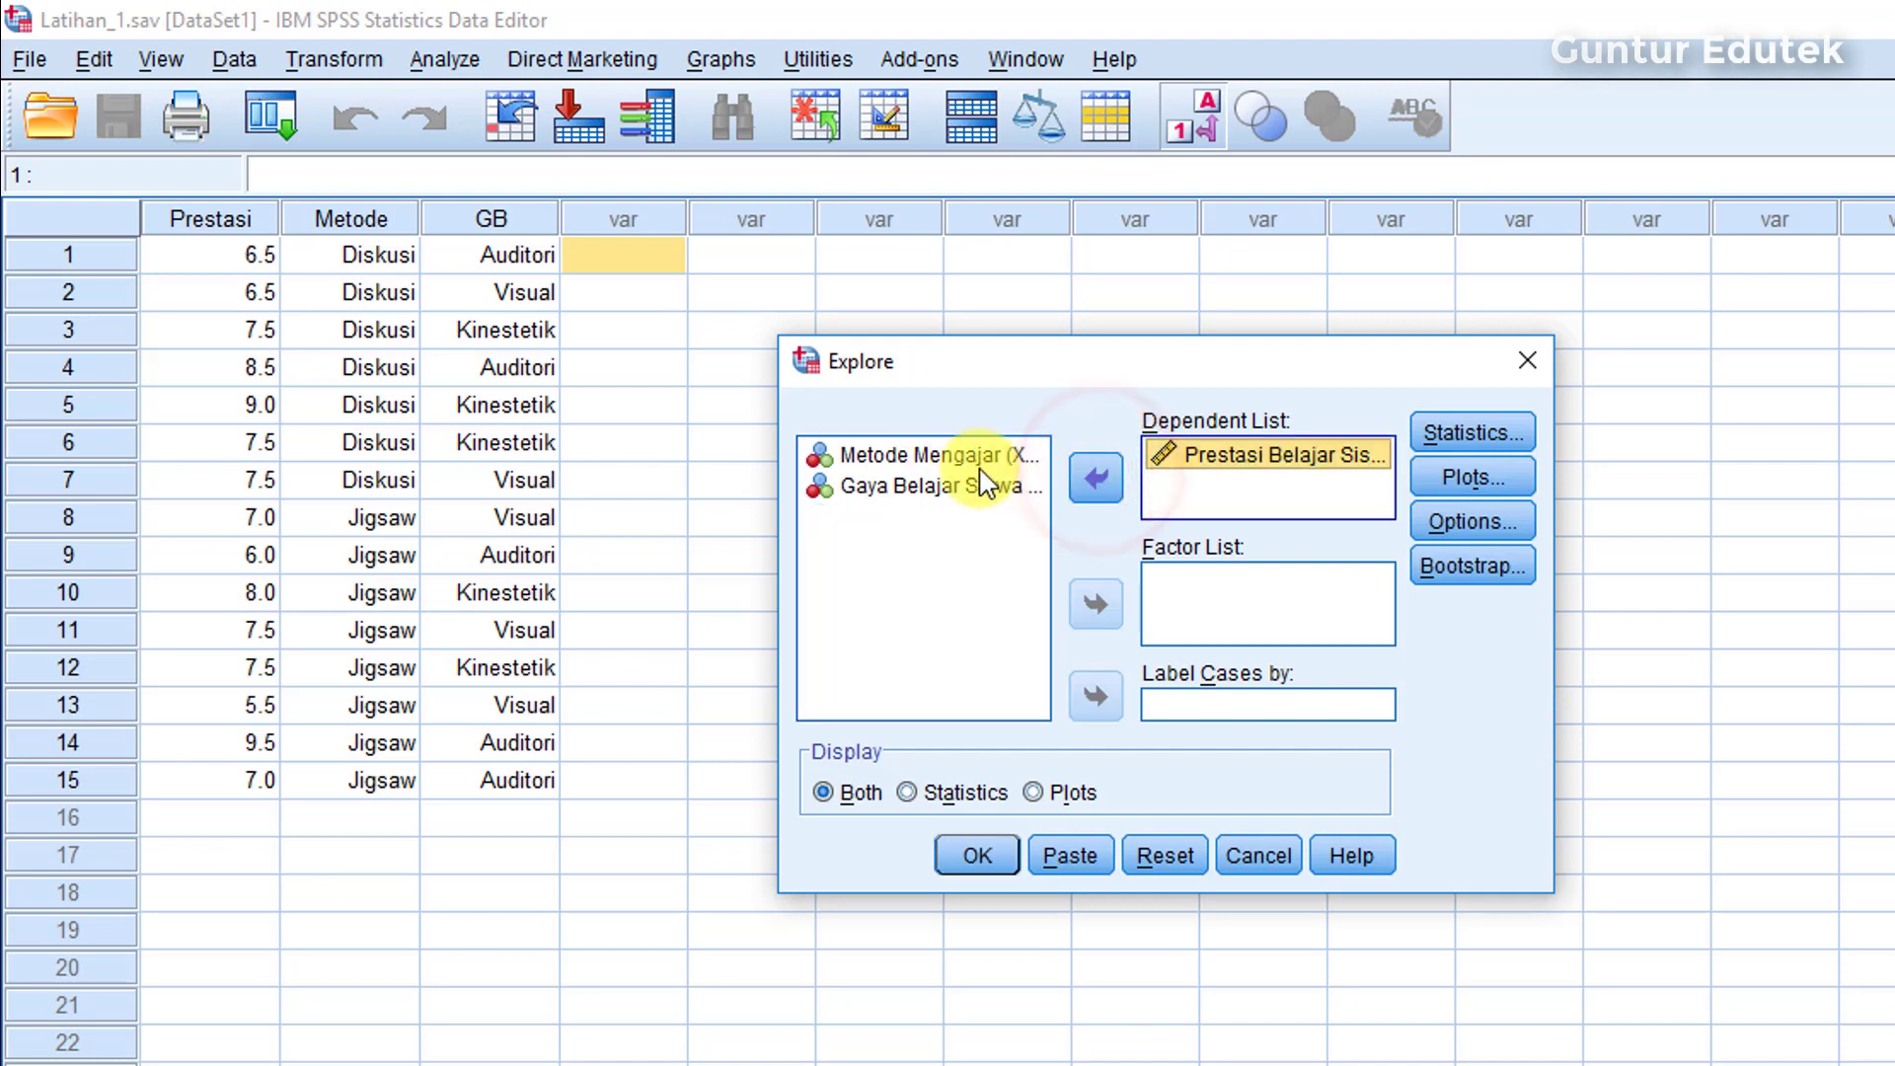
{"action": "left_click", "coordinate": [938, 461]}
{"action": "left_click", "coordinate": [1095, 602]}
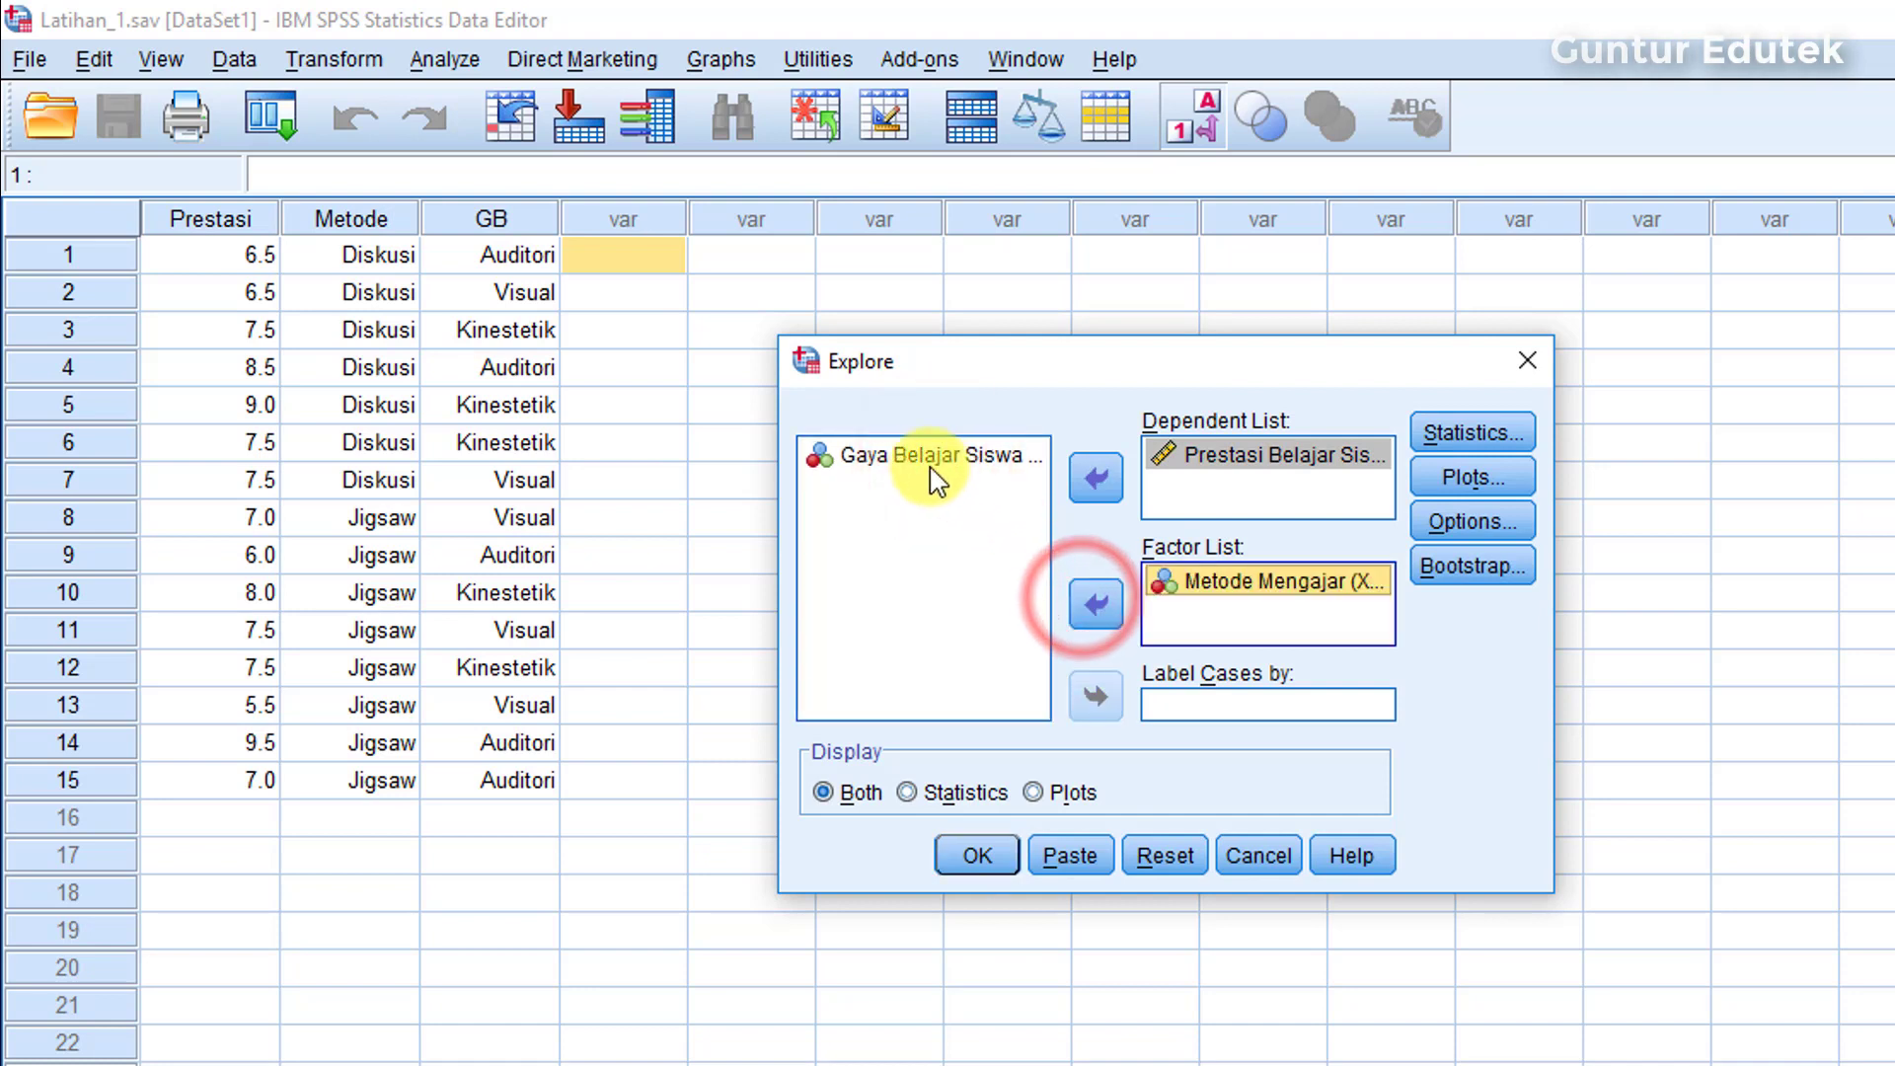
{"action": "left_click", "coordinate": [924, 459]}
{"action": "left_click", "coordinate": [1095, 604]}
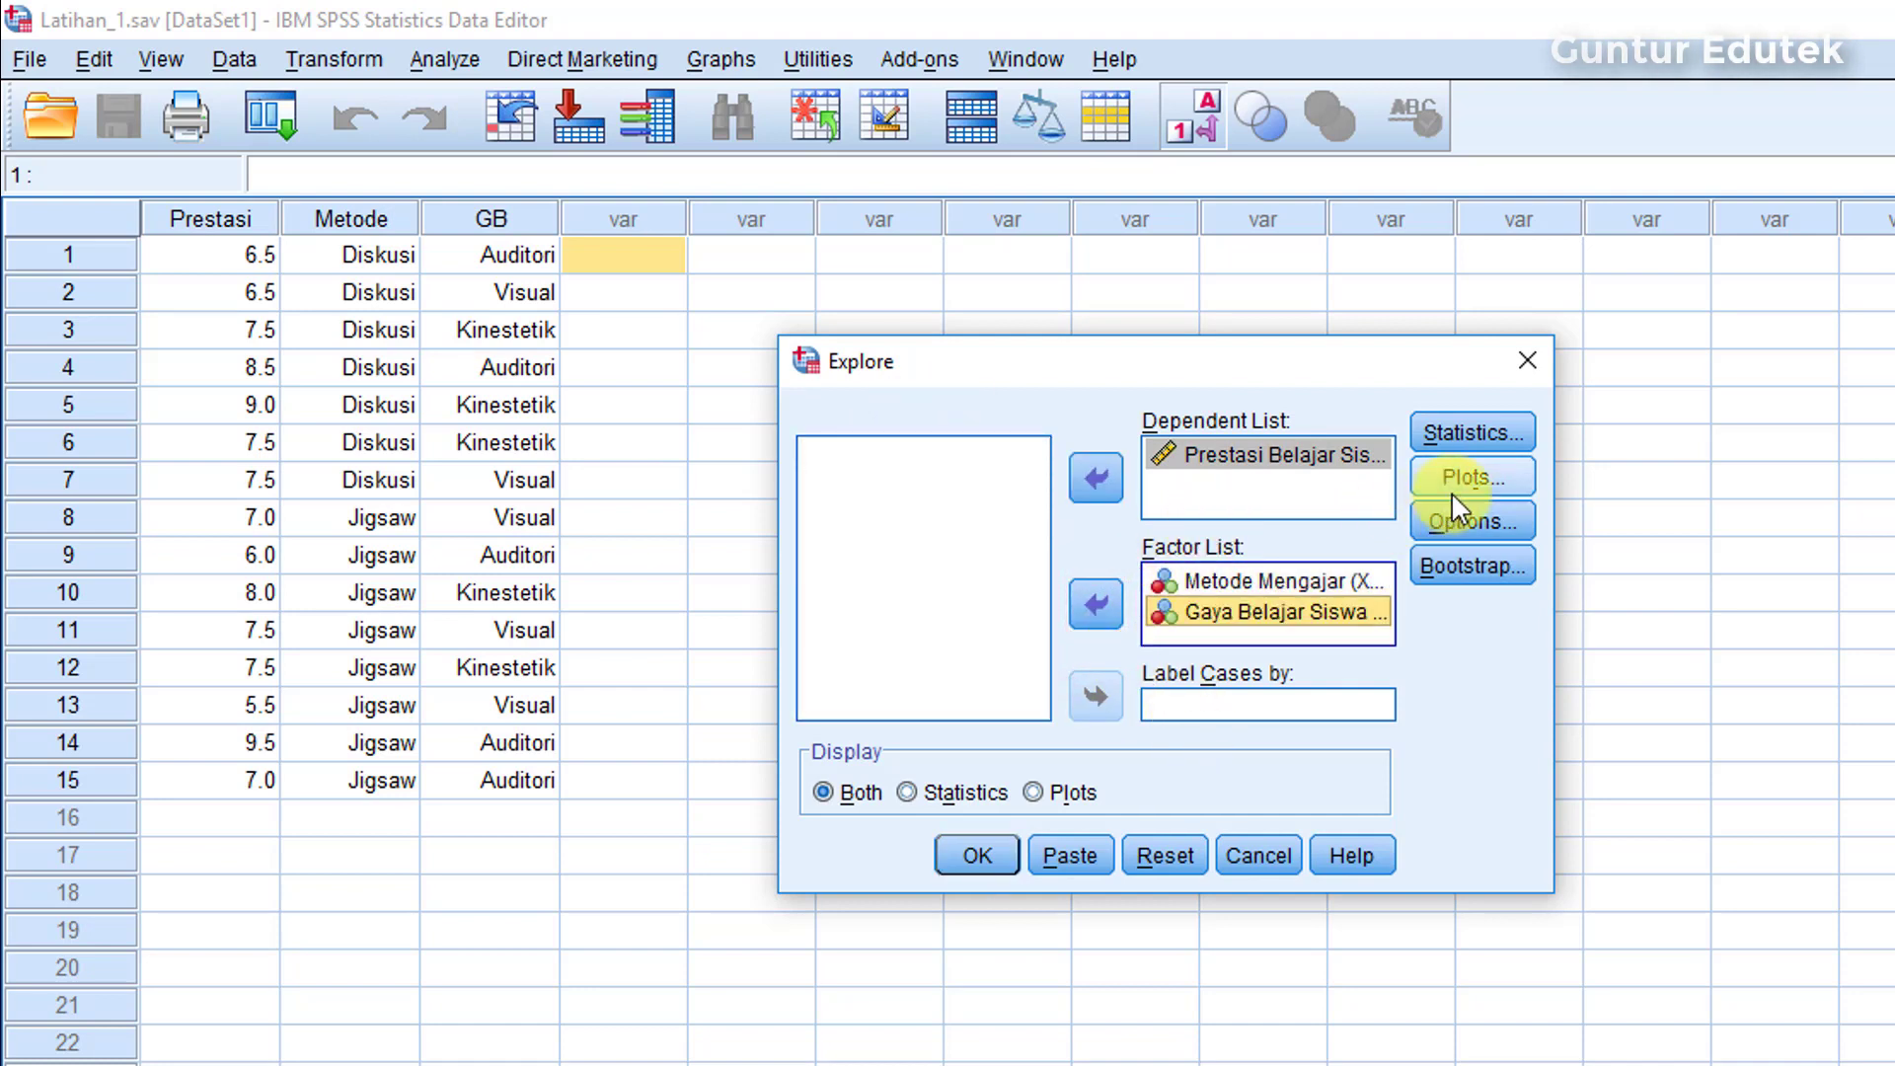
Step: Set the Explore plots' Spread vs Level with Levene Test option to Power estimation and run the analysis
{"action": "left_click", "coordinate": [1499, 478]}
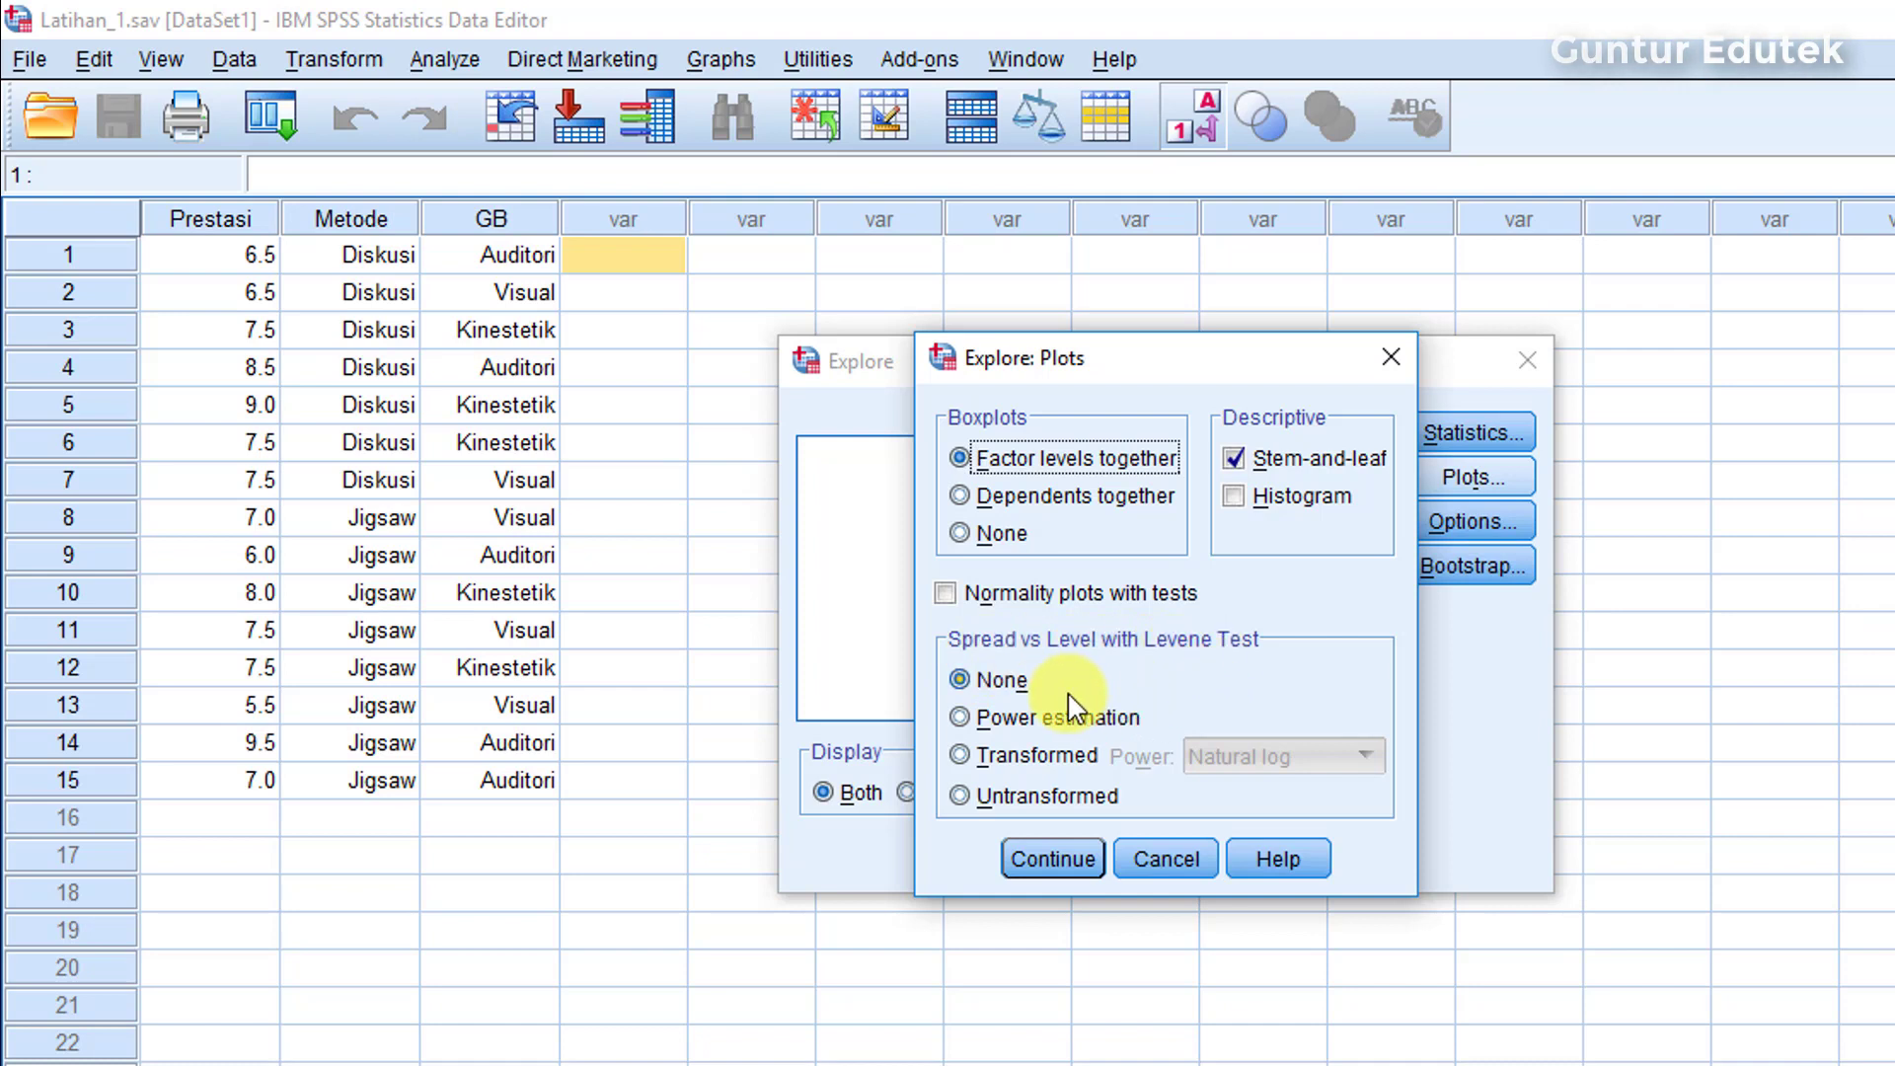
{"action": "left_click", "coordinate": [975, 718]}
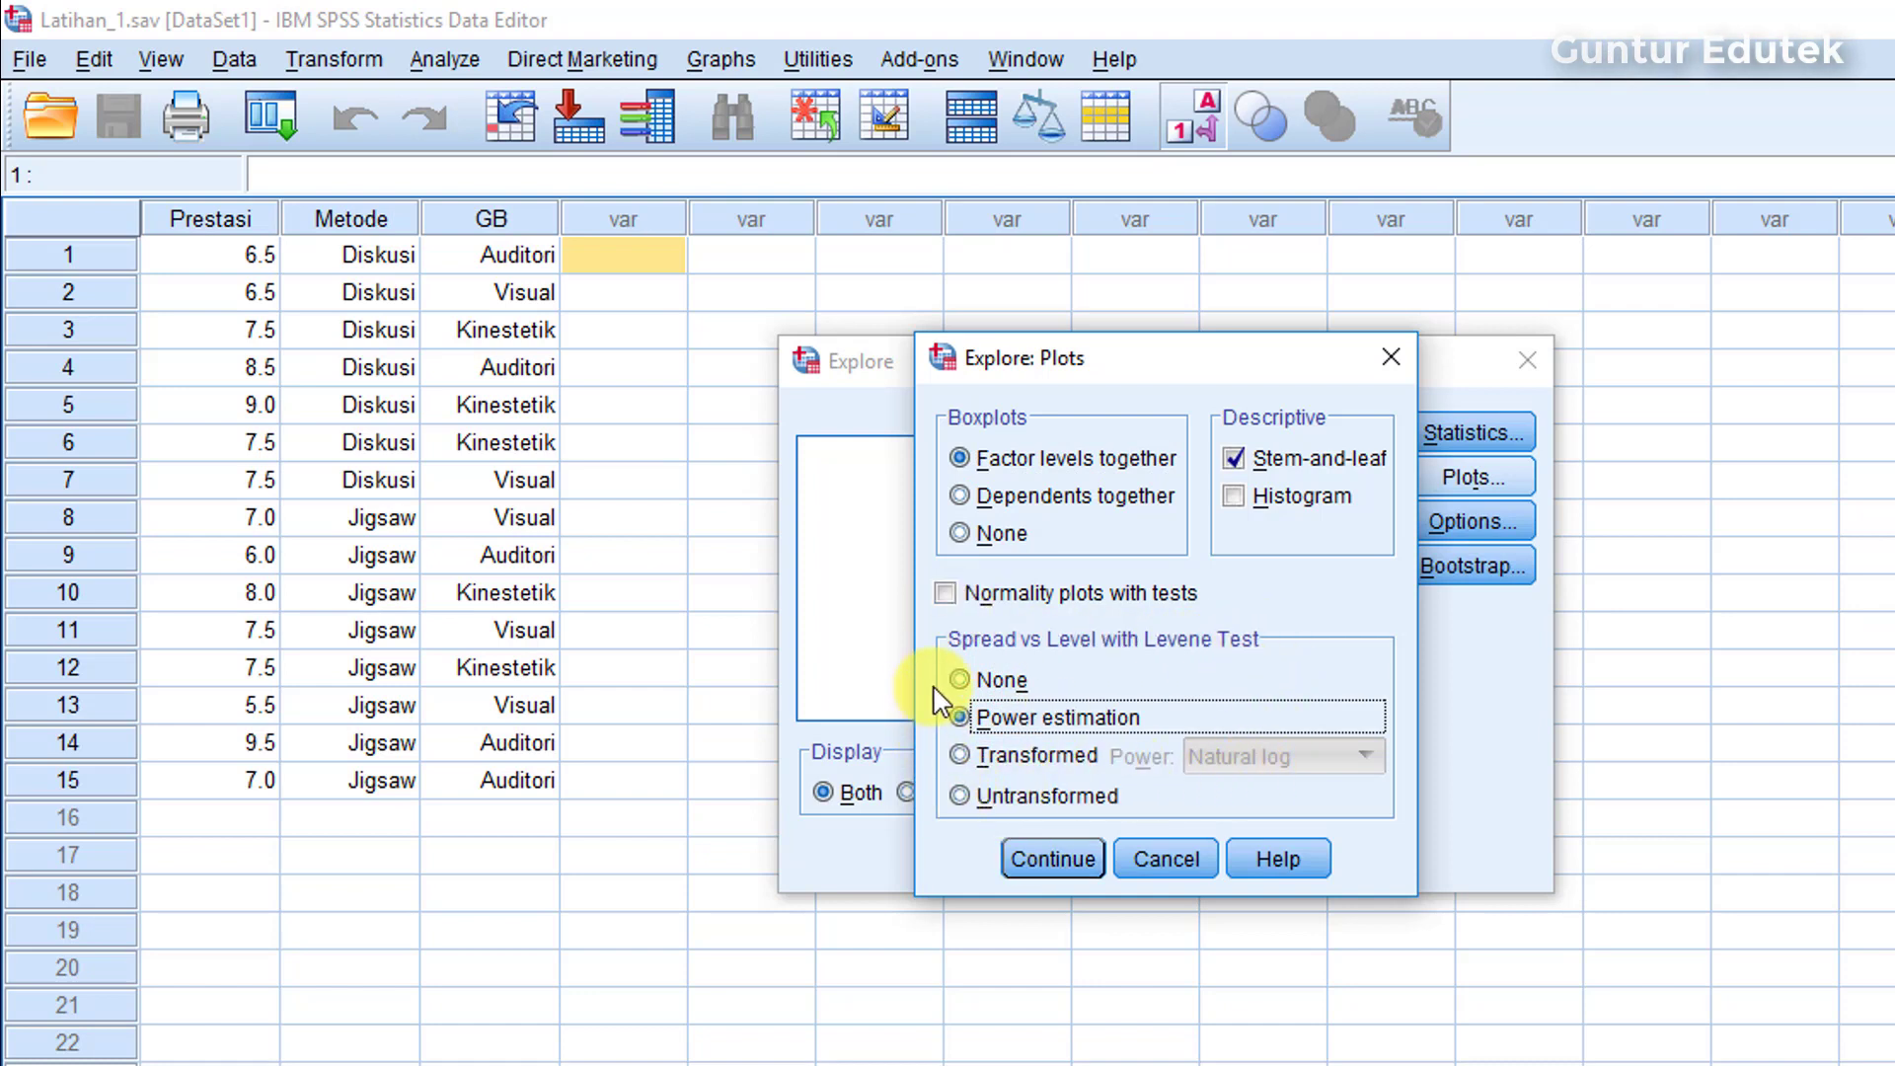
{"action": "left_click", "coordinate": [1053, 859]}
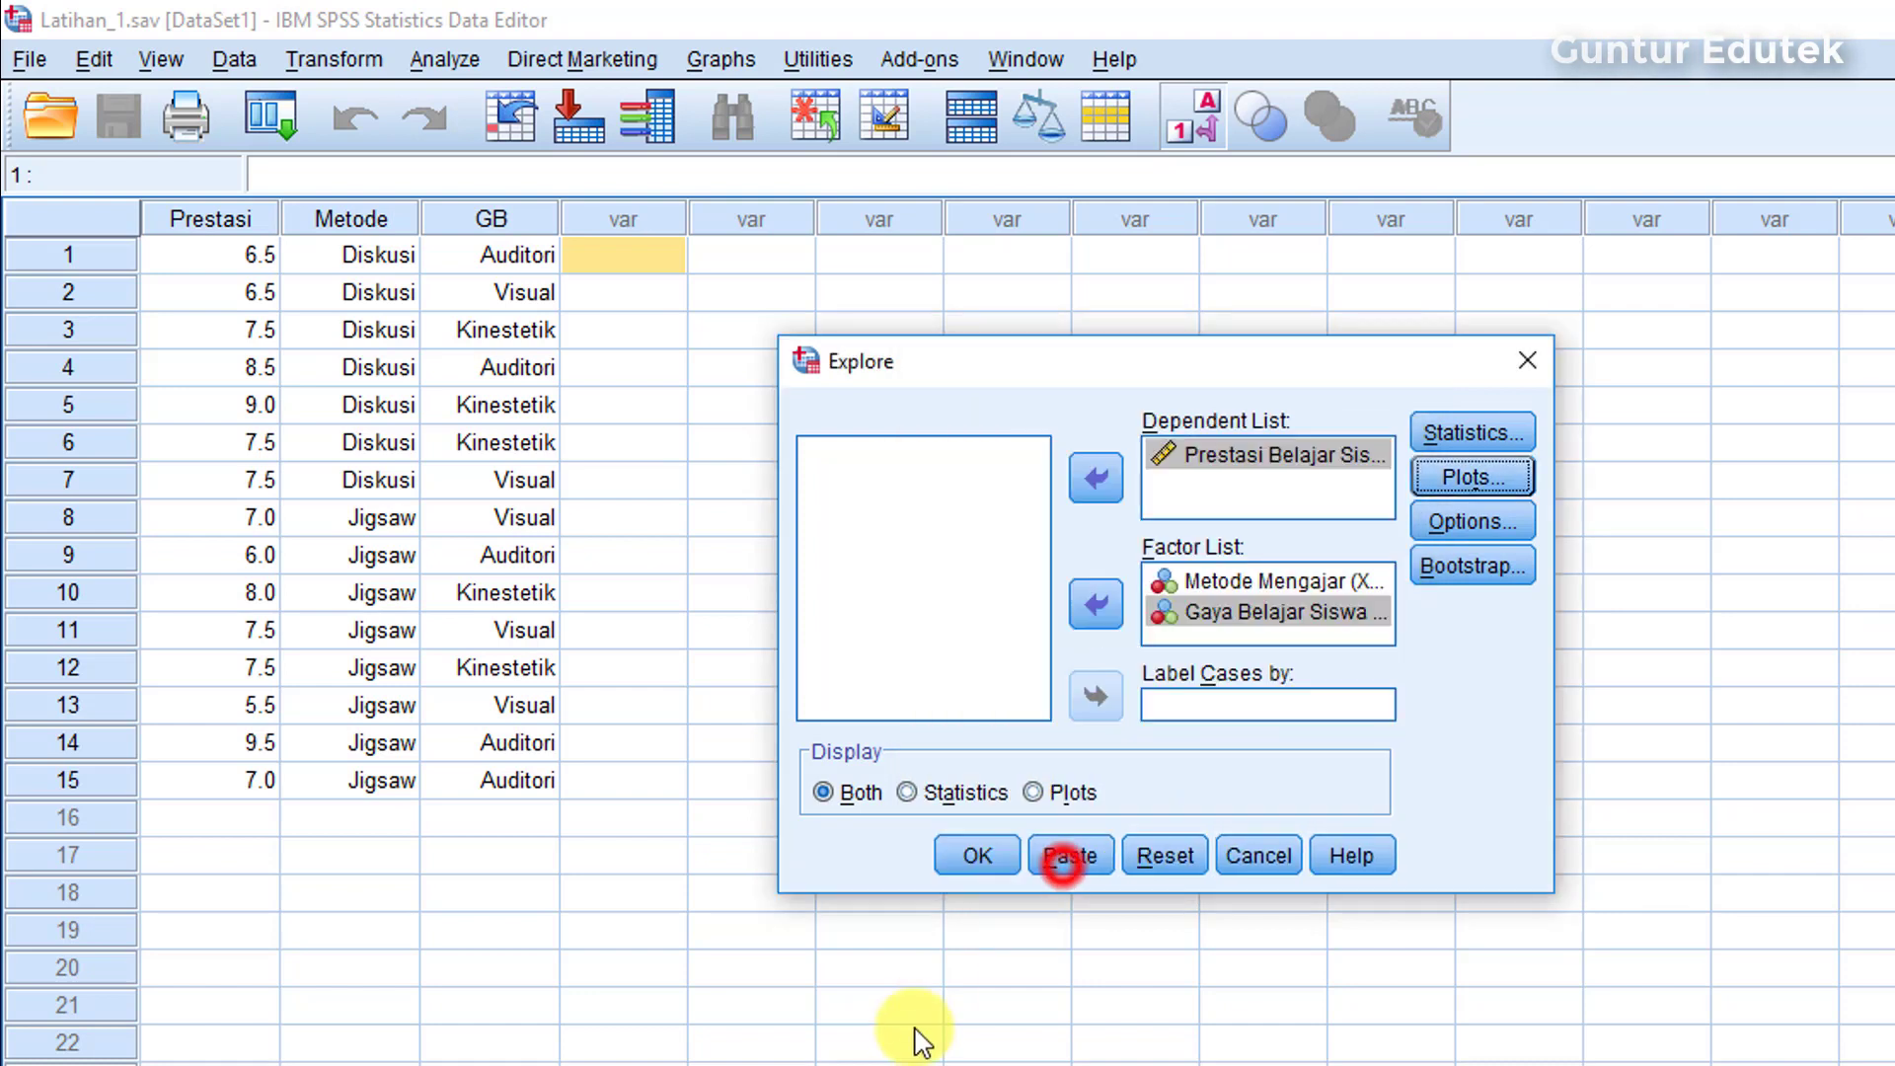
{"action": "left_click", "coordinate": [985, 860]}
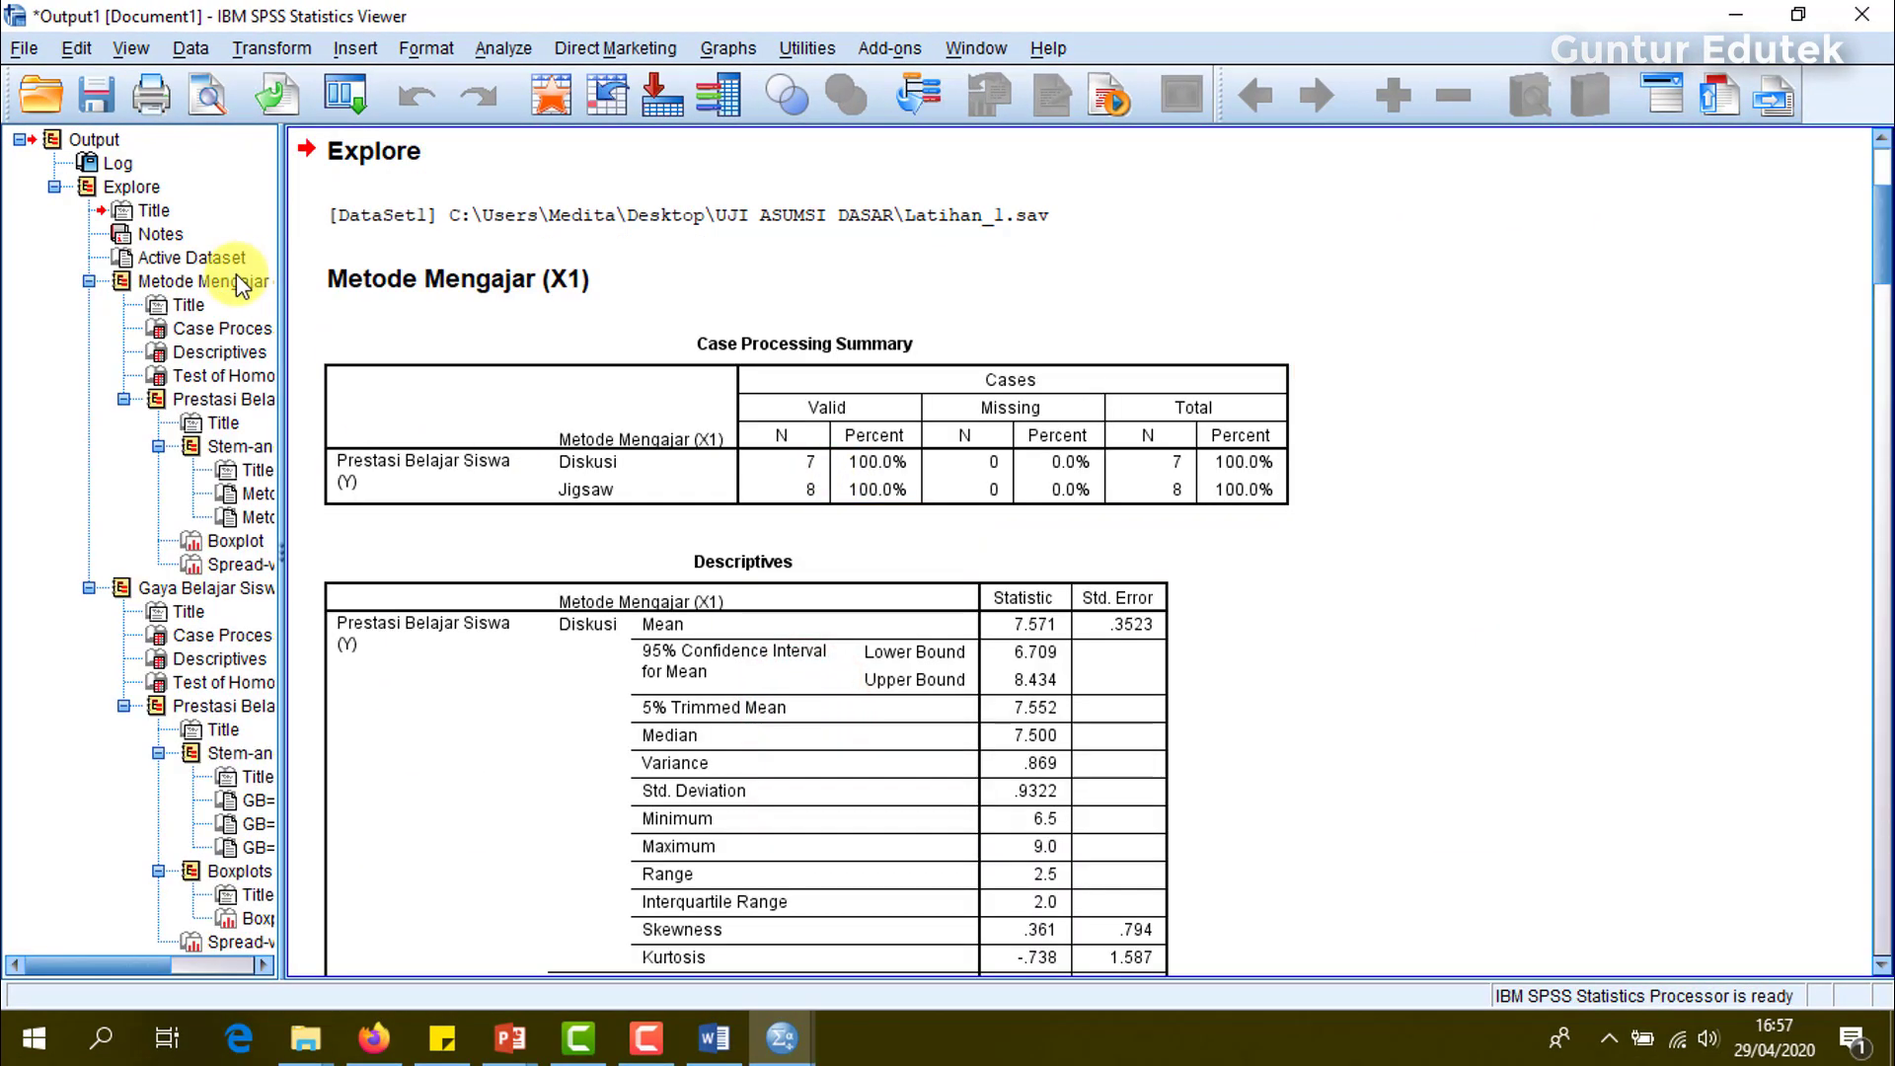
Step: Find the Test of Homogeneity of Variance table for Metode Mengajar (X1) in the Explore output and examine it
{"action": "left_click", "coordinate": [167, 283]}
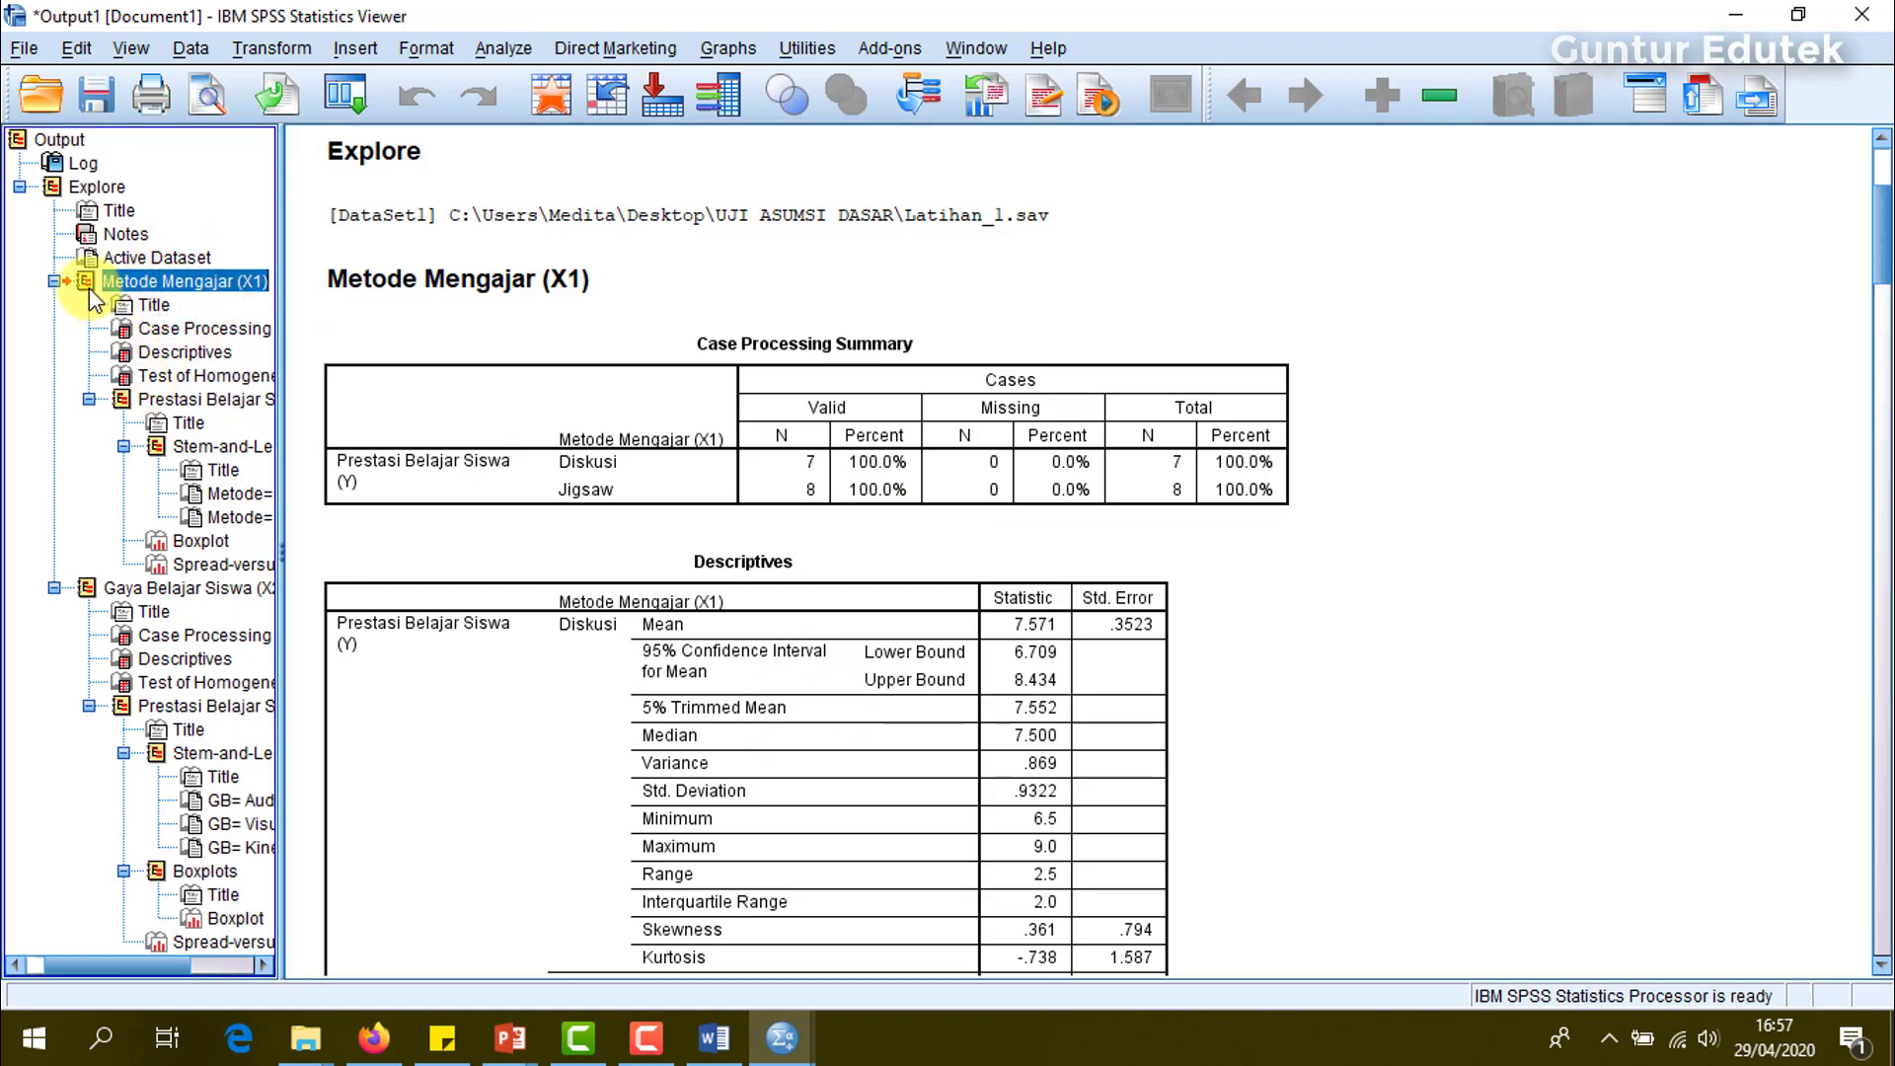
{"action": "left_click", "coordinate": [185, 590]}
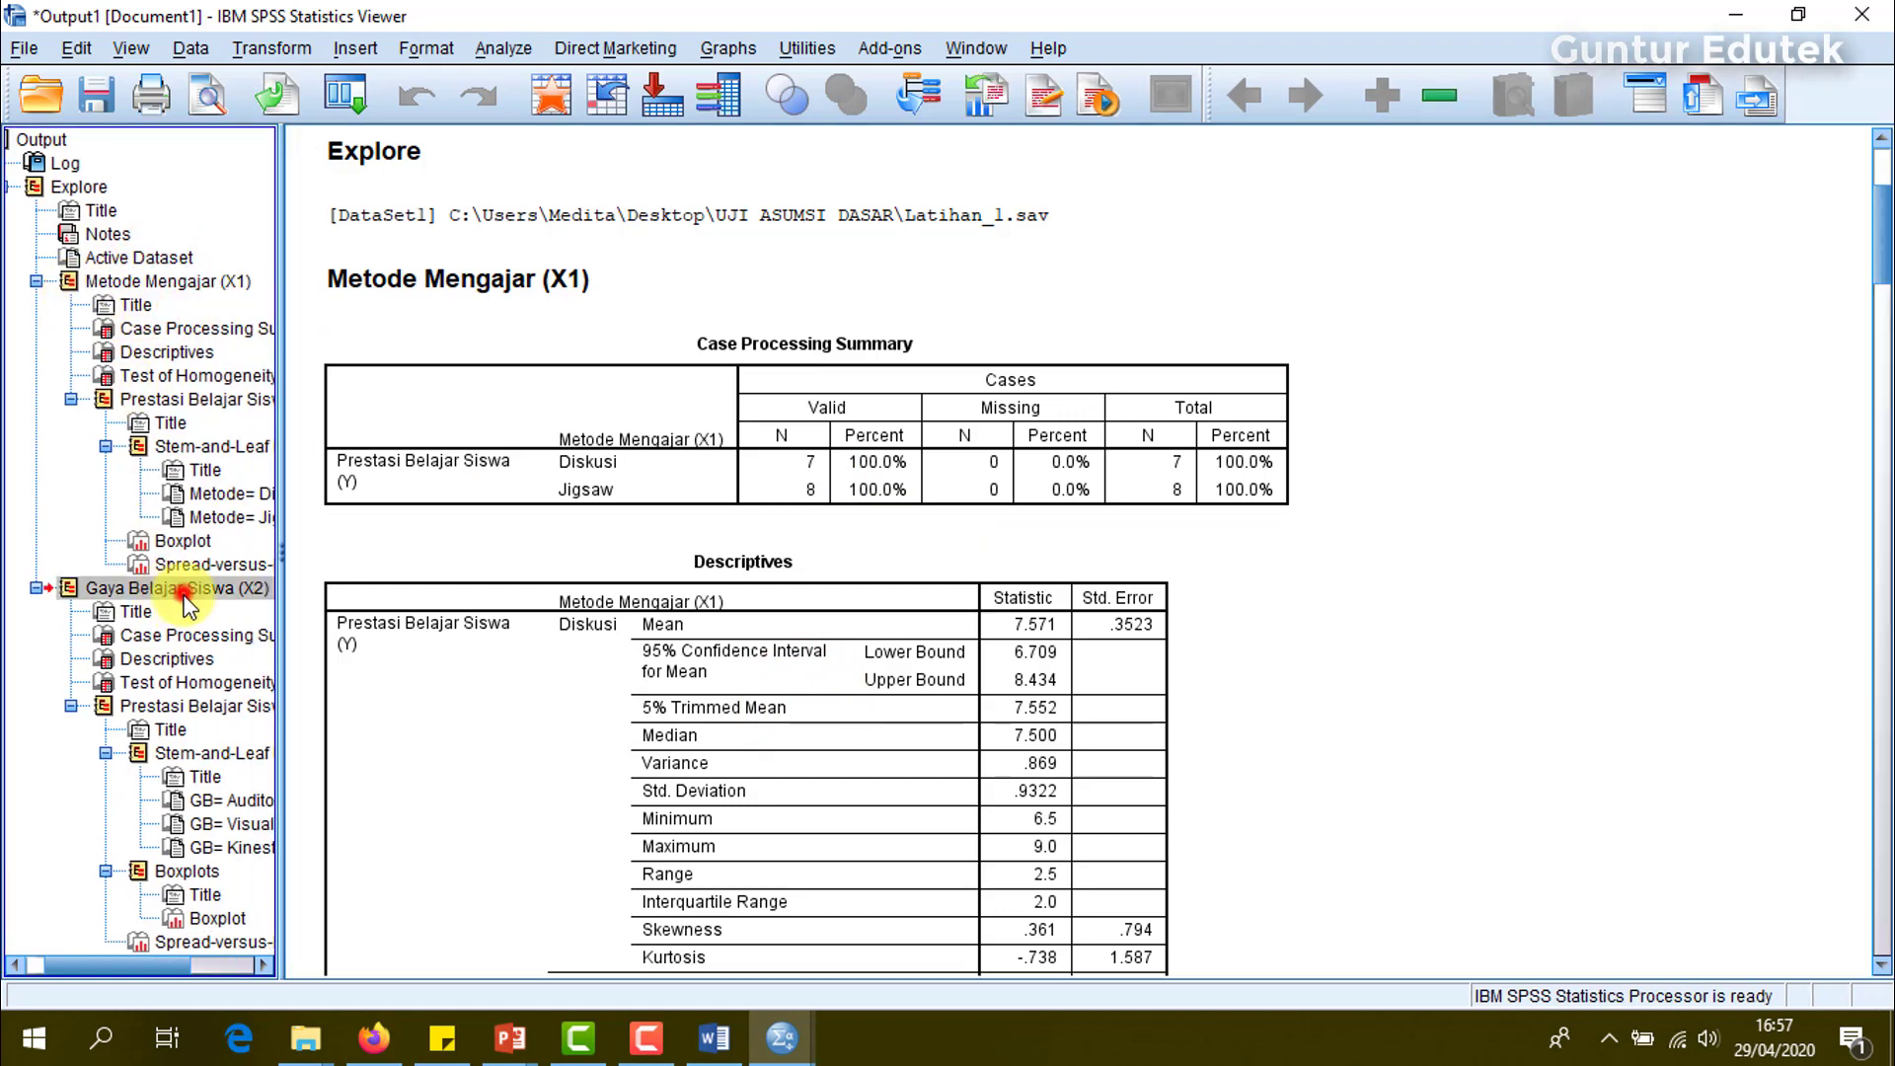
{"action": "left_click", "coordinate": [110, 284]}
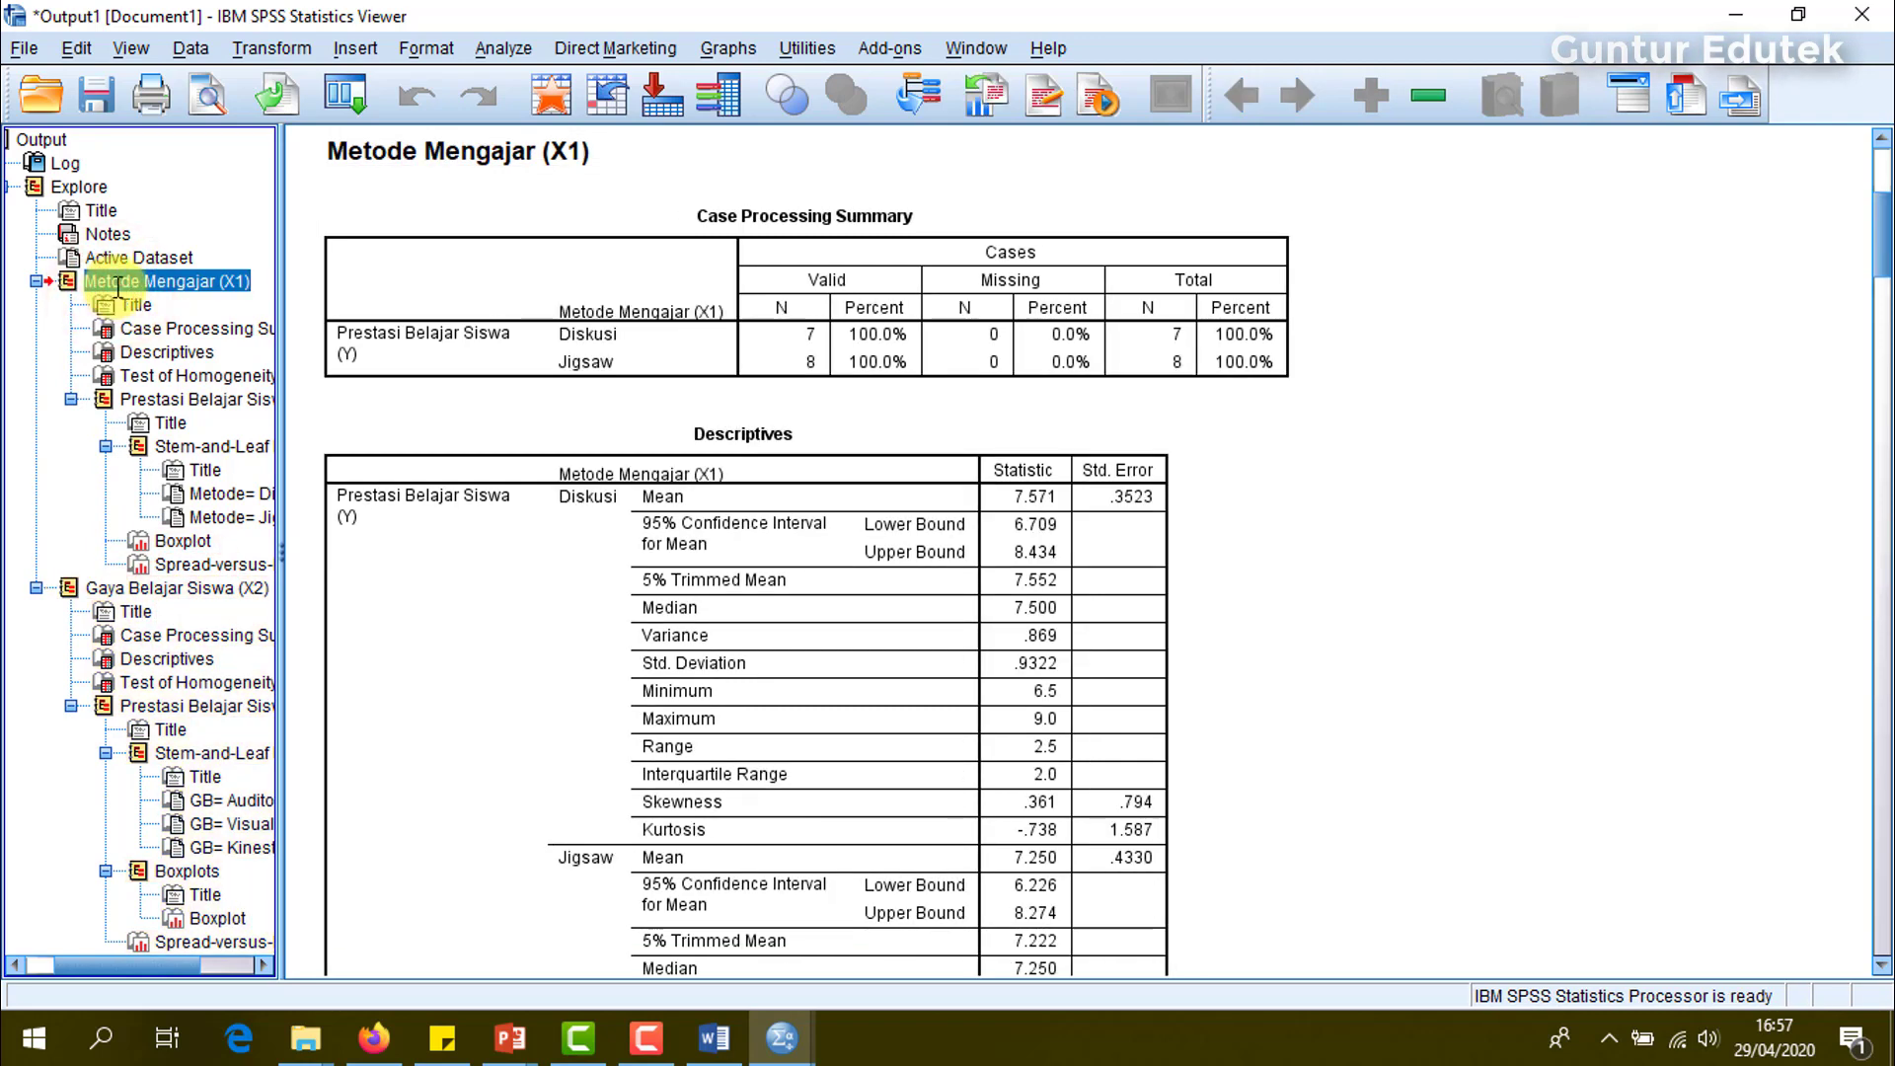
{"action": "left_click", "coordinate": [178, 378]}
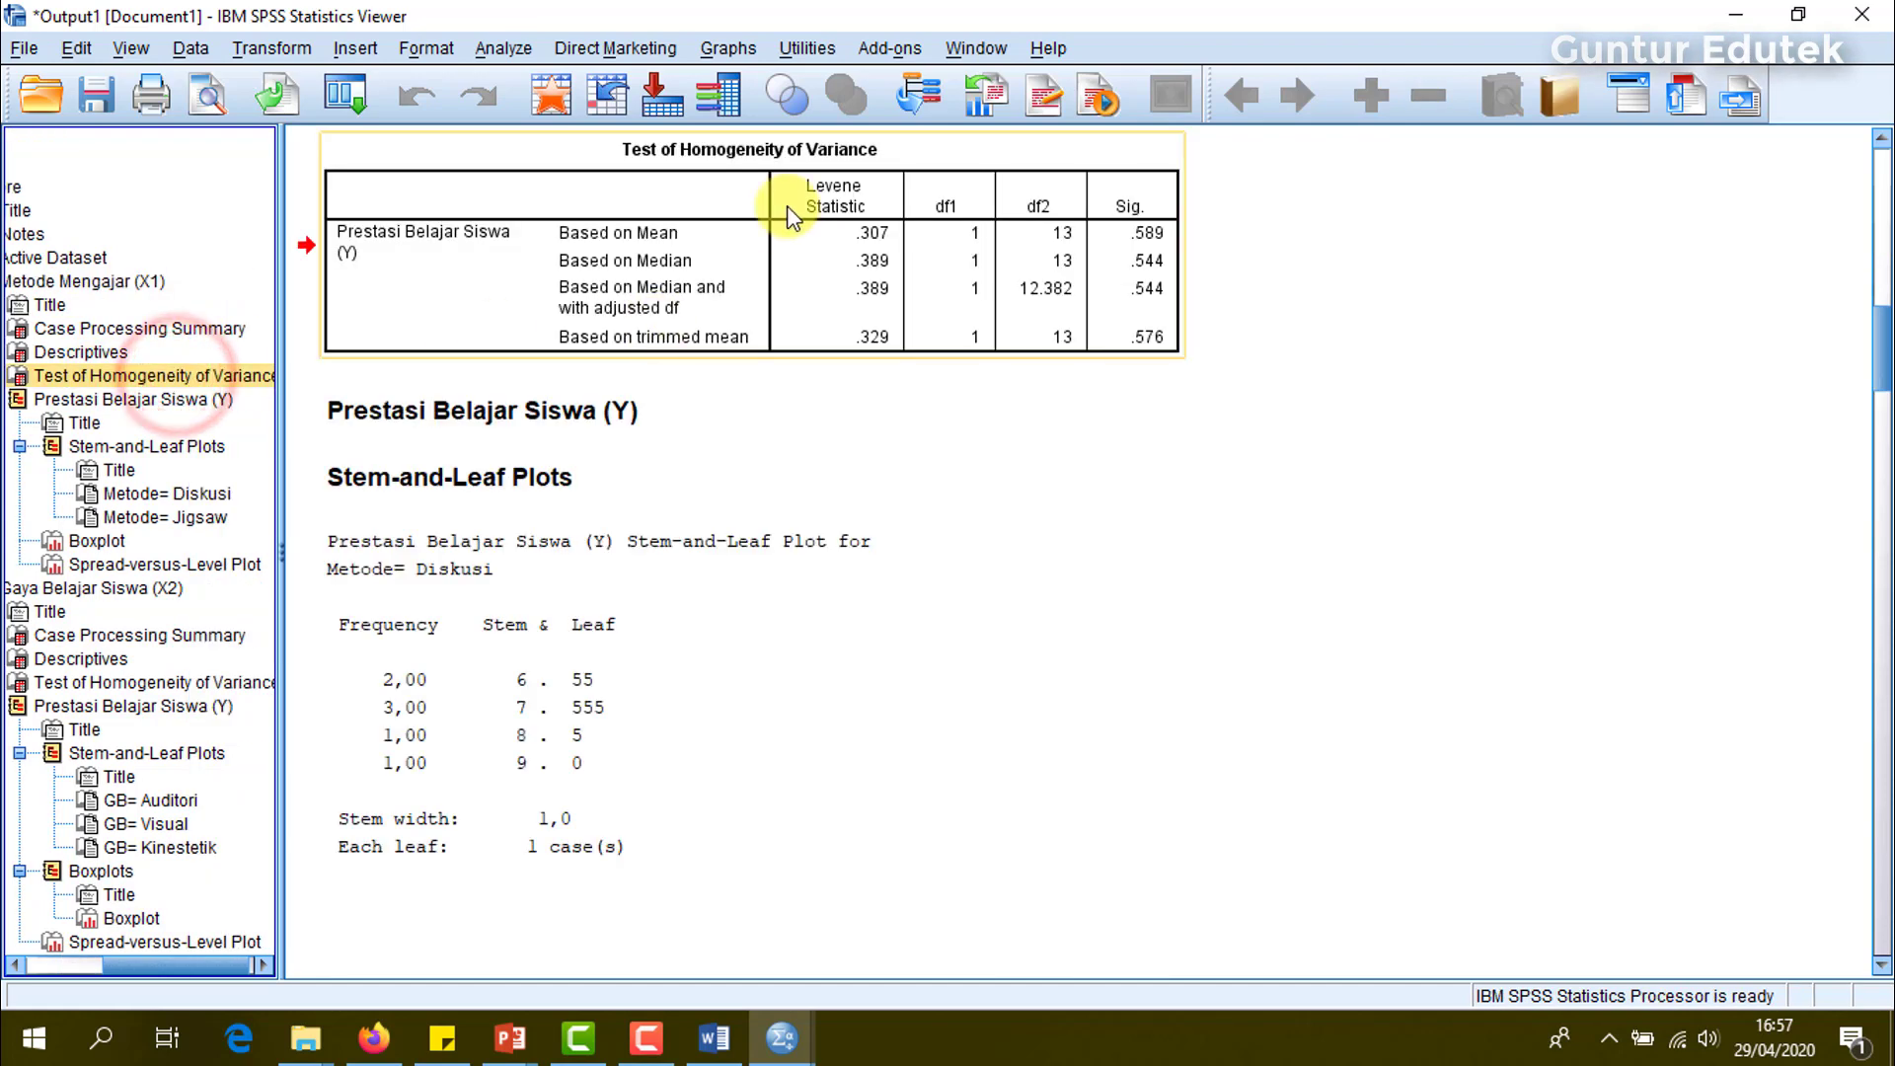
{"action": "scroll", "coordinate": [858, 365], "scroll_direction": "up", "scroll_amount": 3}
{"action": "left_click", "coordinate": [719, 472]}
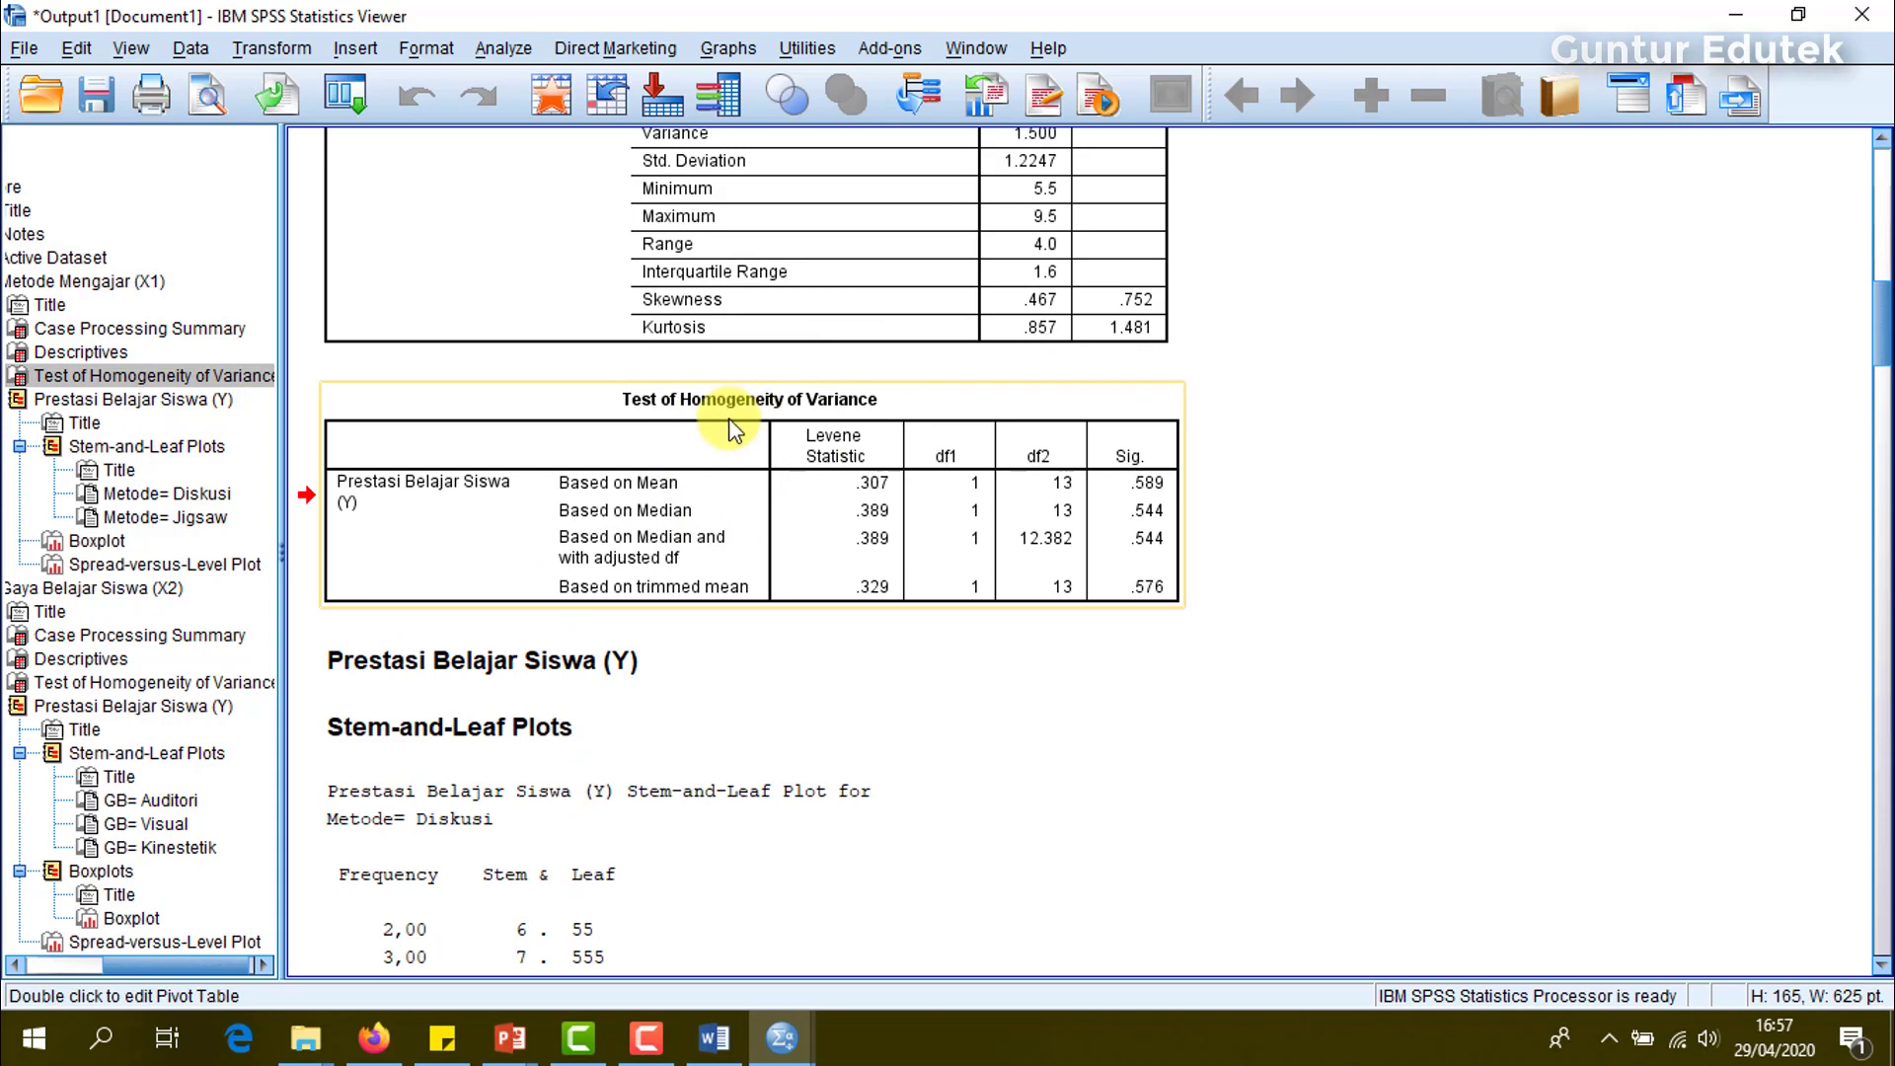
Step: Find the Test of Homogeneity of Variance table for Gaya Belajar Siswa (X2) in the Explore output and examine it
{"action": "left_click", "coordinate": [113, 590]}
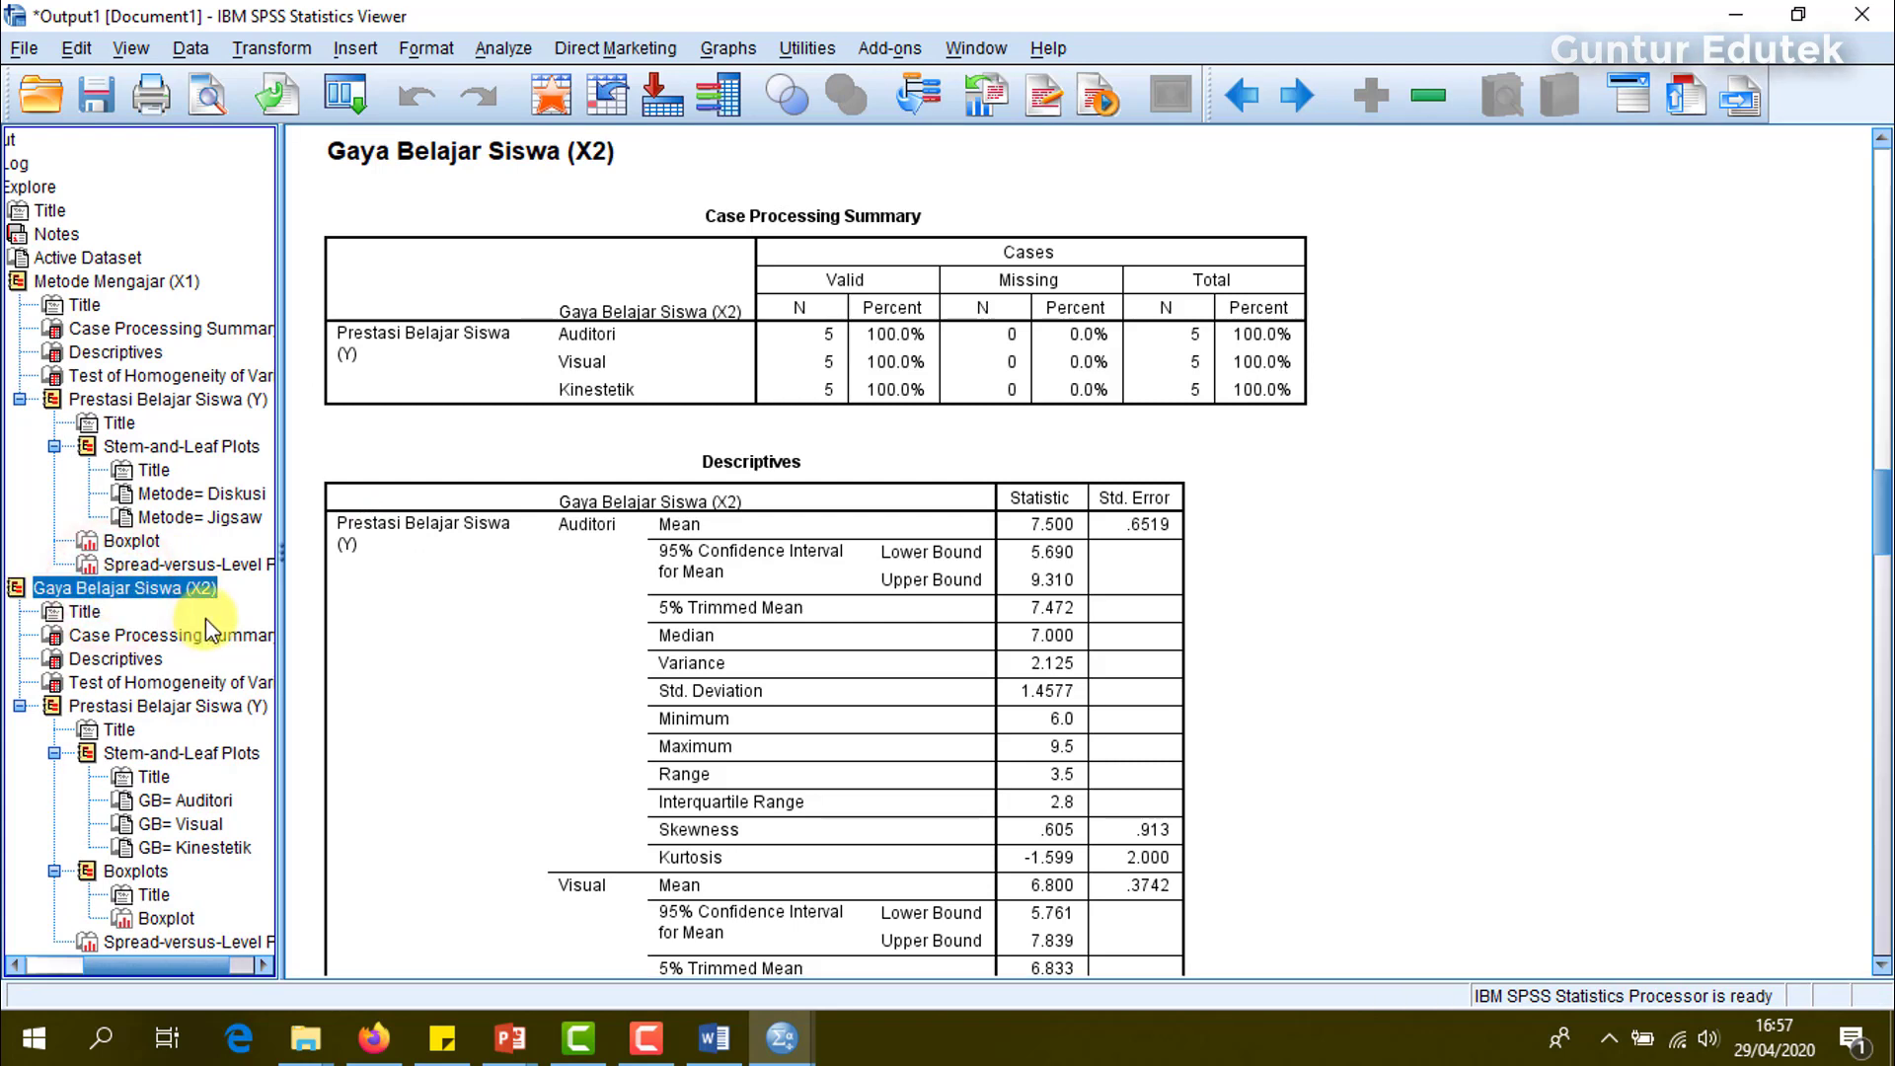
{"action": "left_click", "coordinate": [127, 684]}
{"action": "left_click", "coordinate": [656, 334]}
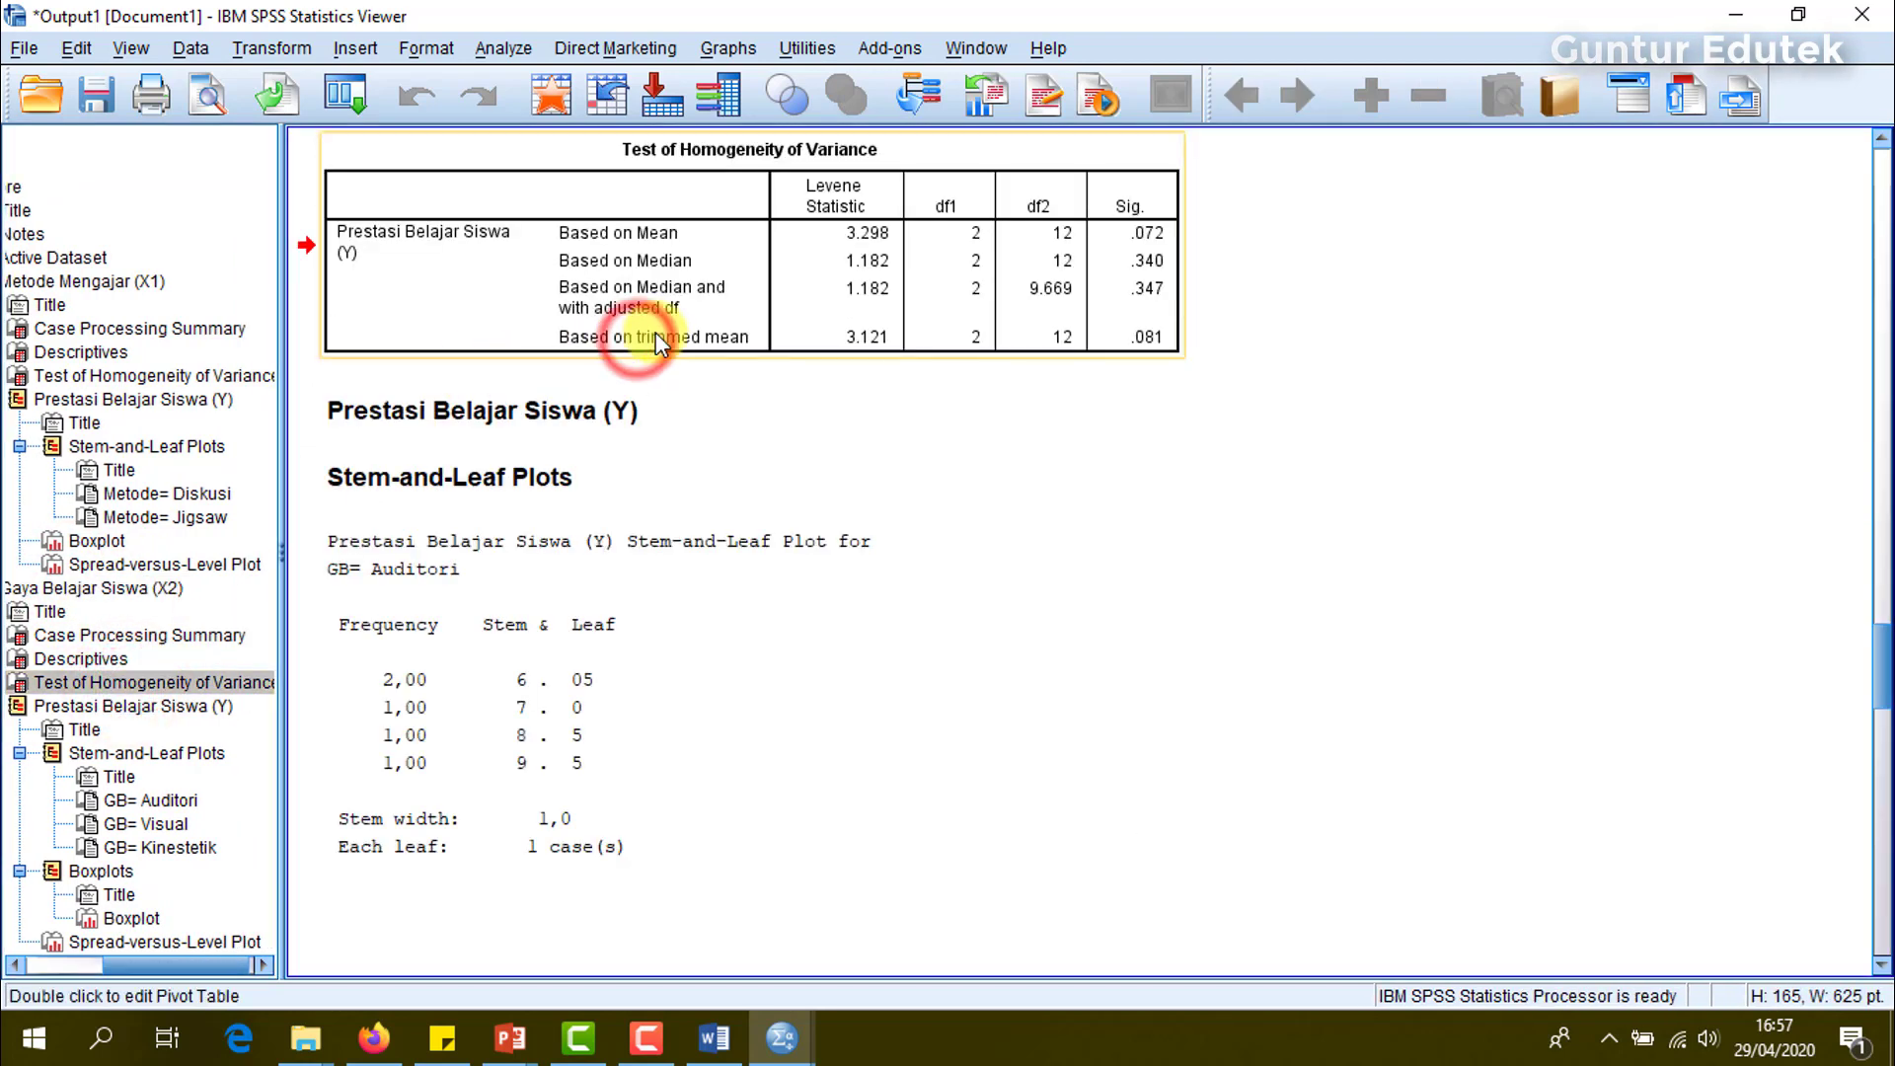
{"action": "scroll", "coordinate": [796, 357], "scroll_direction": "up", "scroll_amount": 2}
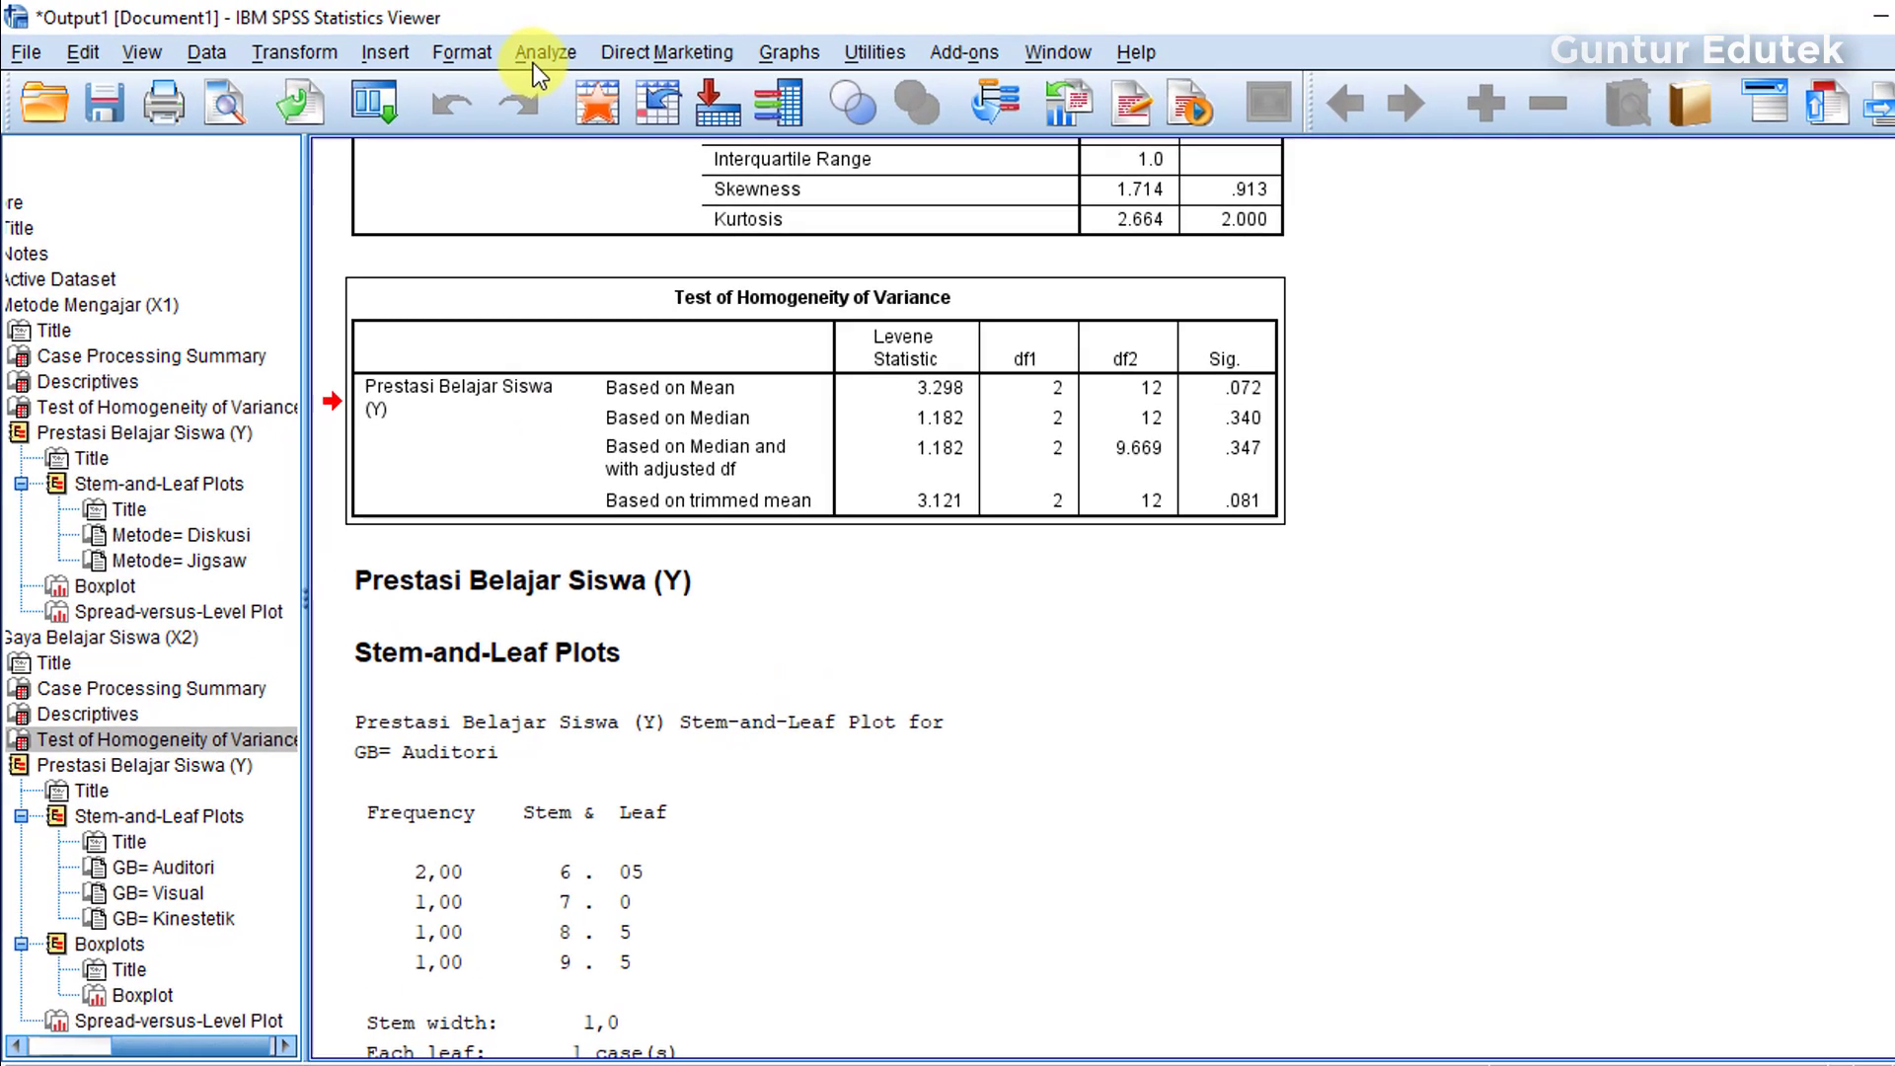
Step: Set up a One-Way ANOVA with Prestasi Belajar Siswa as the dependent variable and Metode Mengajar (X1) as the factor
{"action": "left_click", "coordinate": [541, 56]}
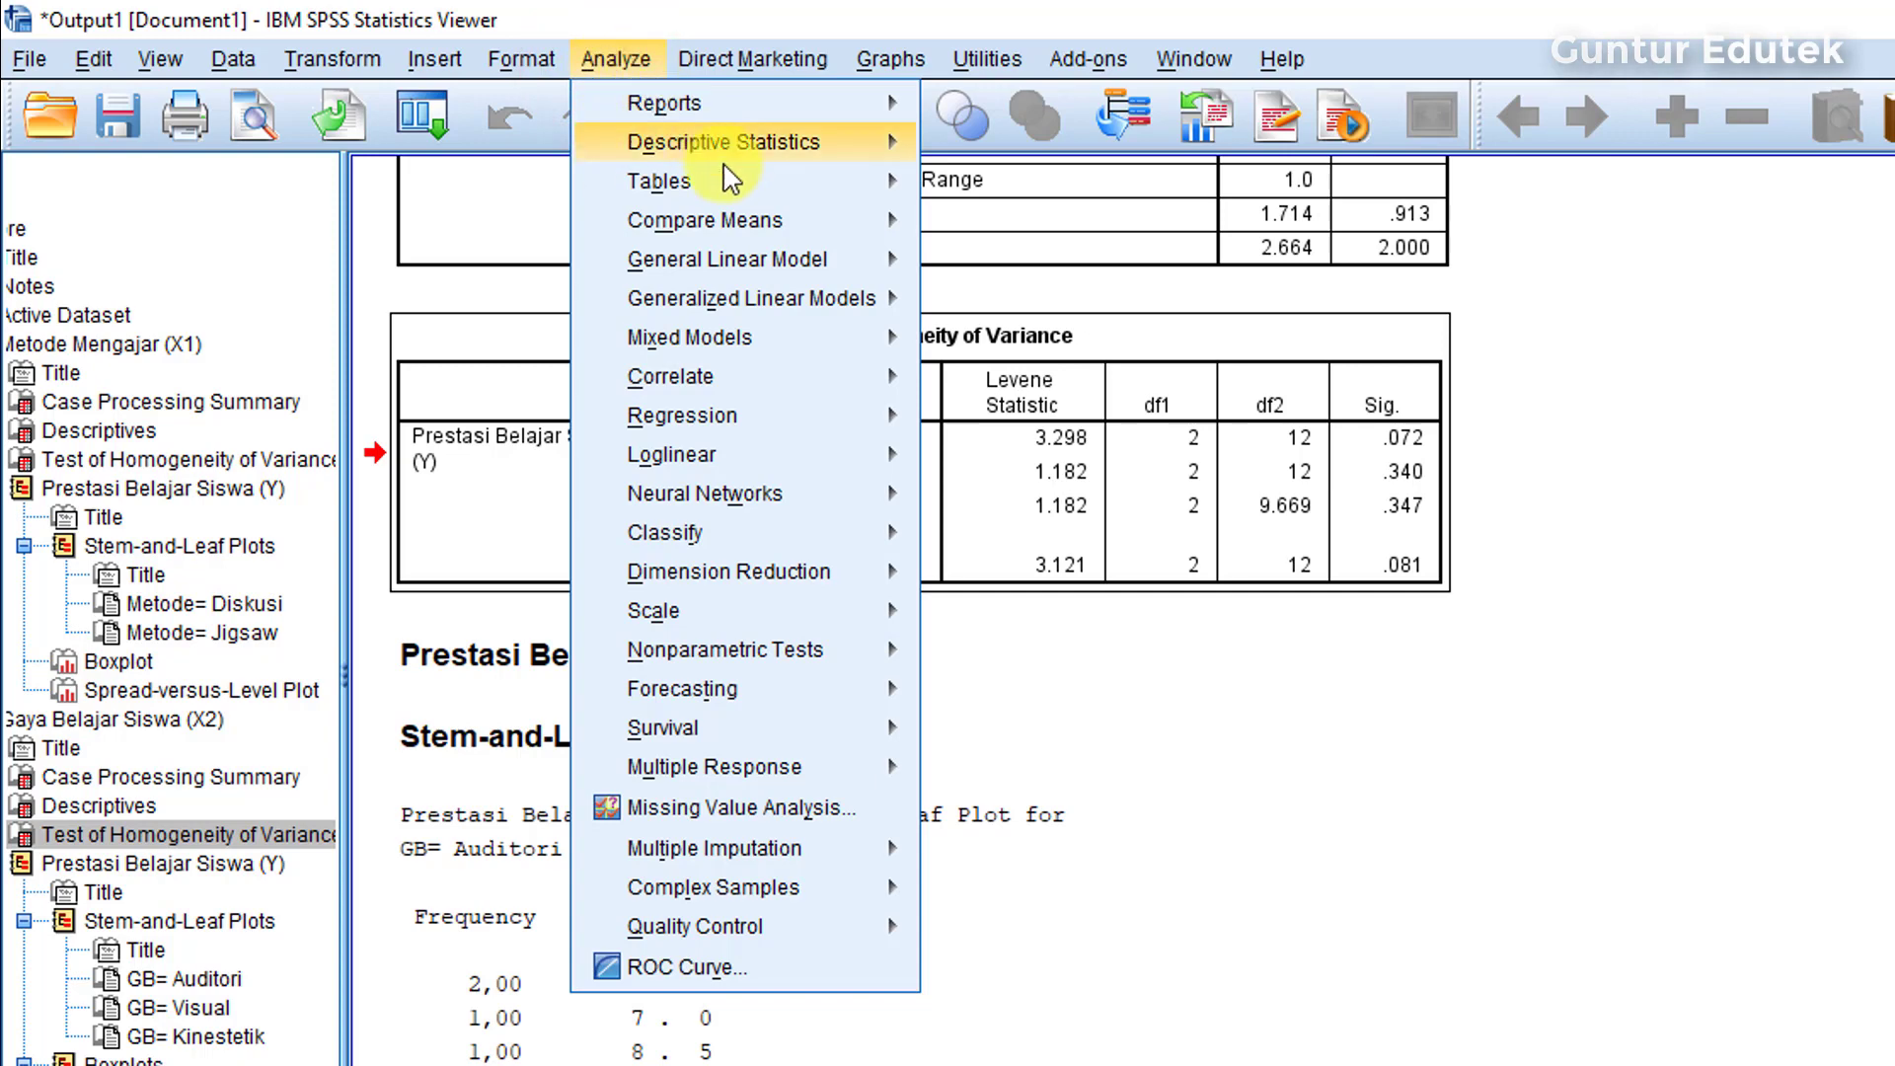
{"action": "mouse_move", "coordinate": [779, 225]}
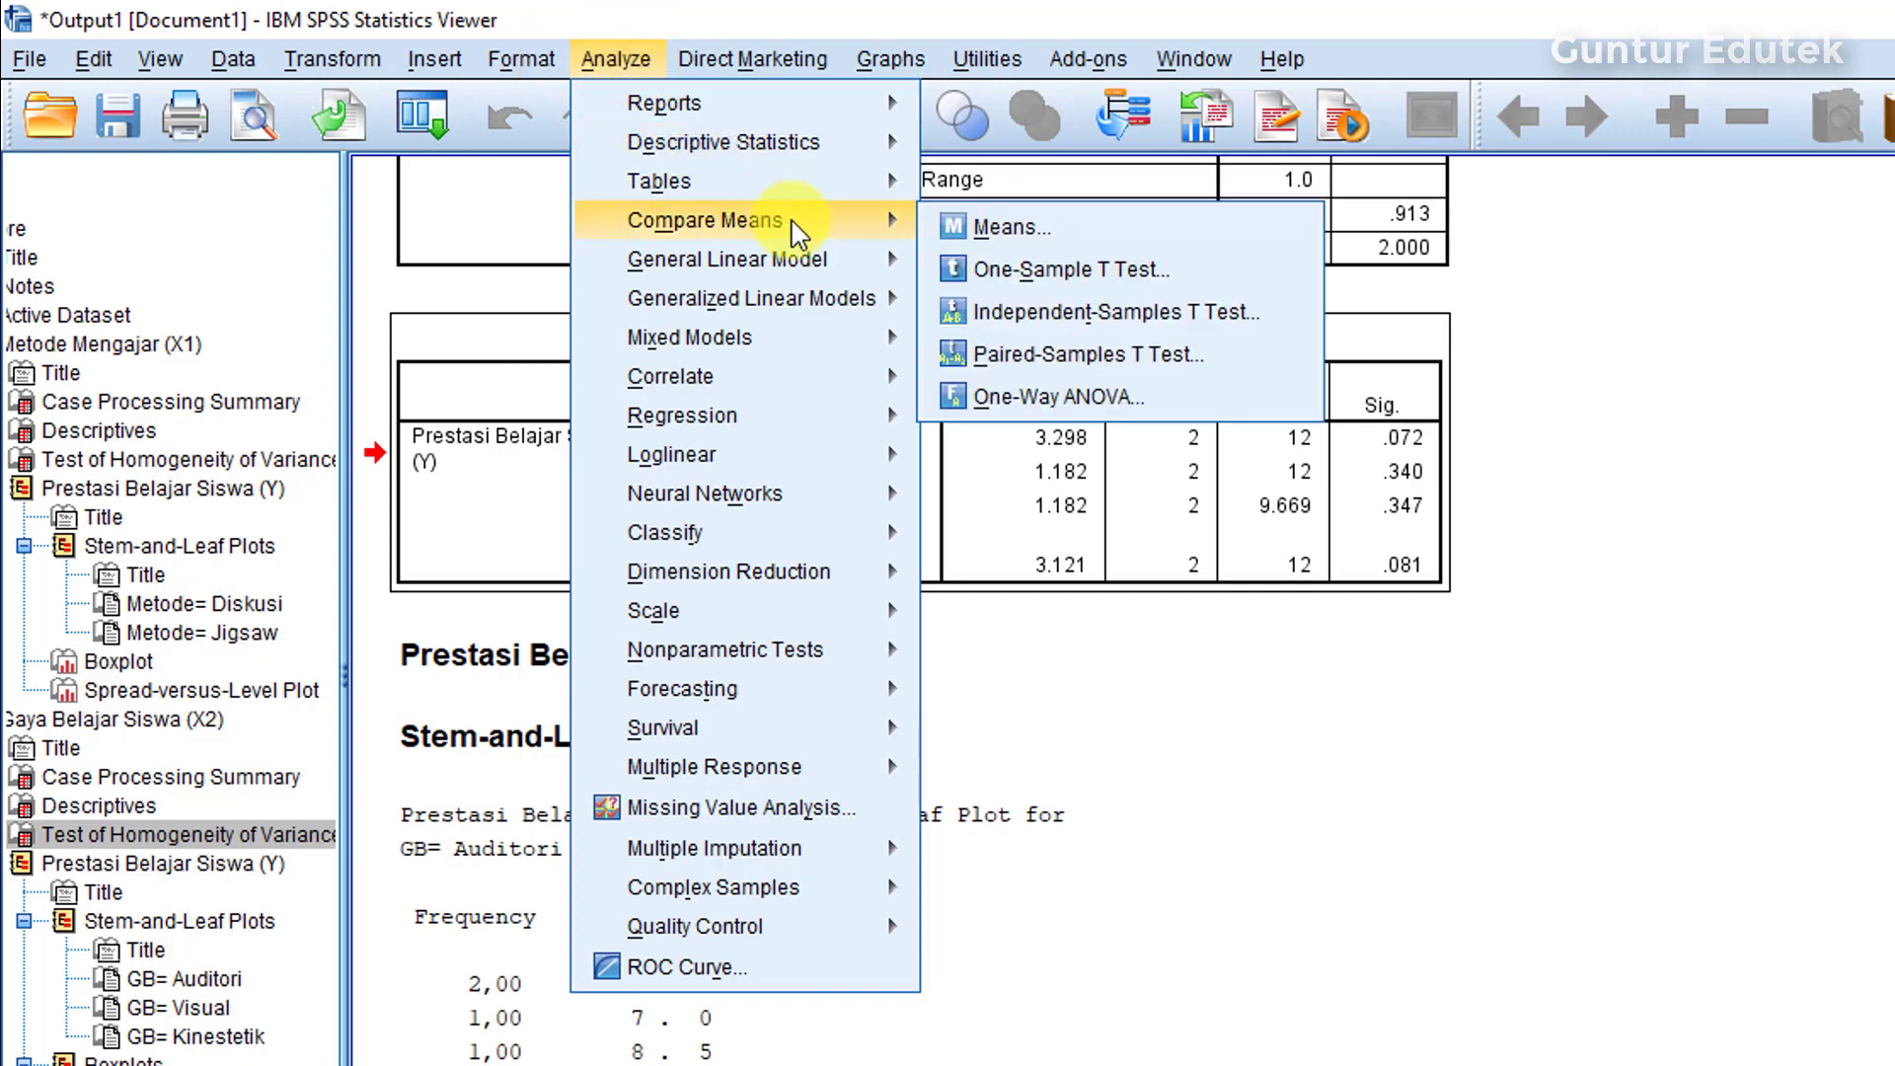
{"action": "left_click", "coordinate": [1041, 398]}
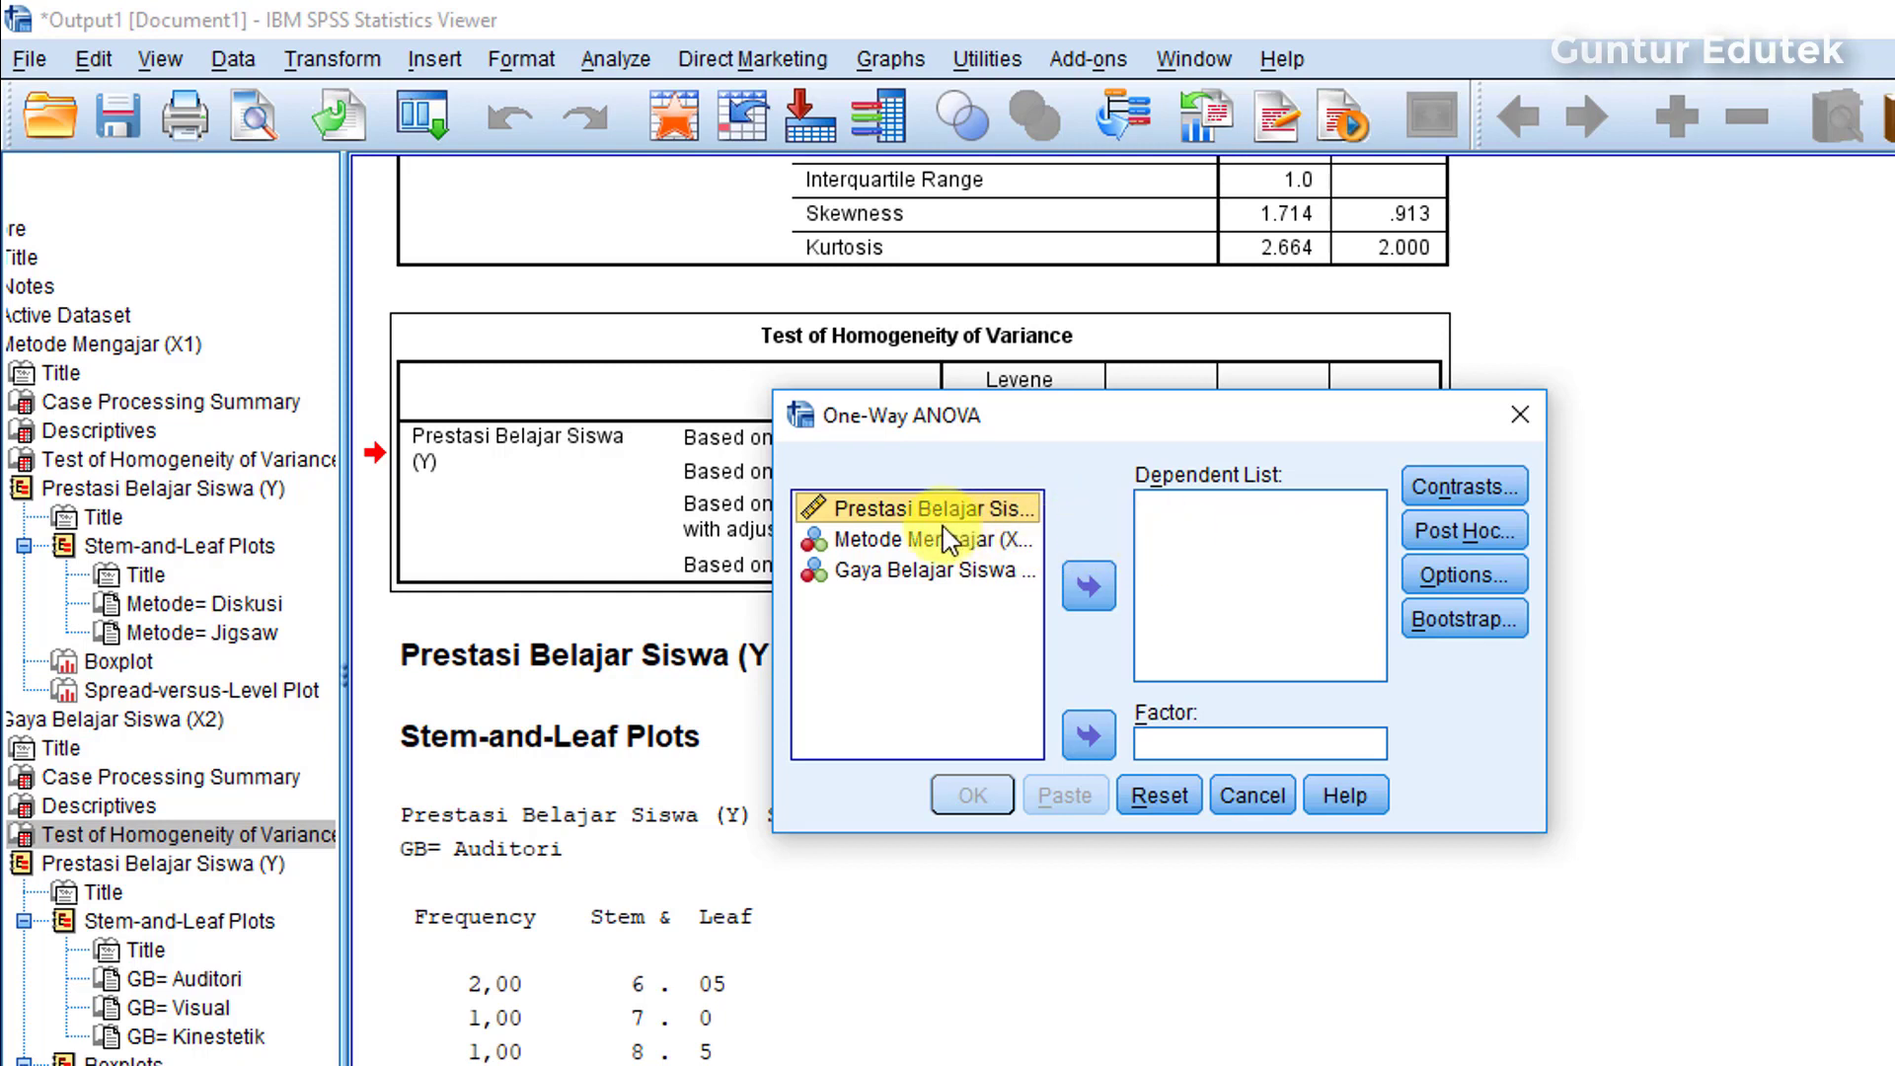
{"action": "left_click", "coordinate": [1085, 587]}
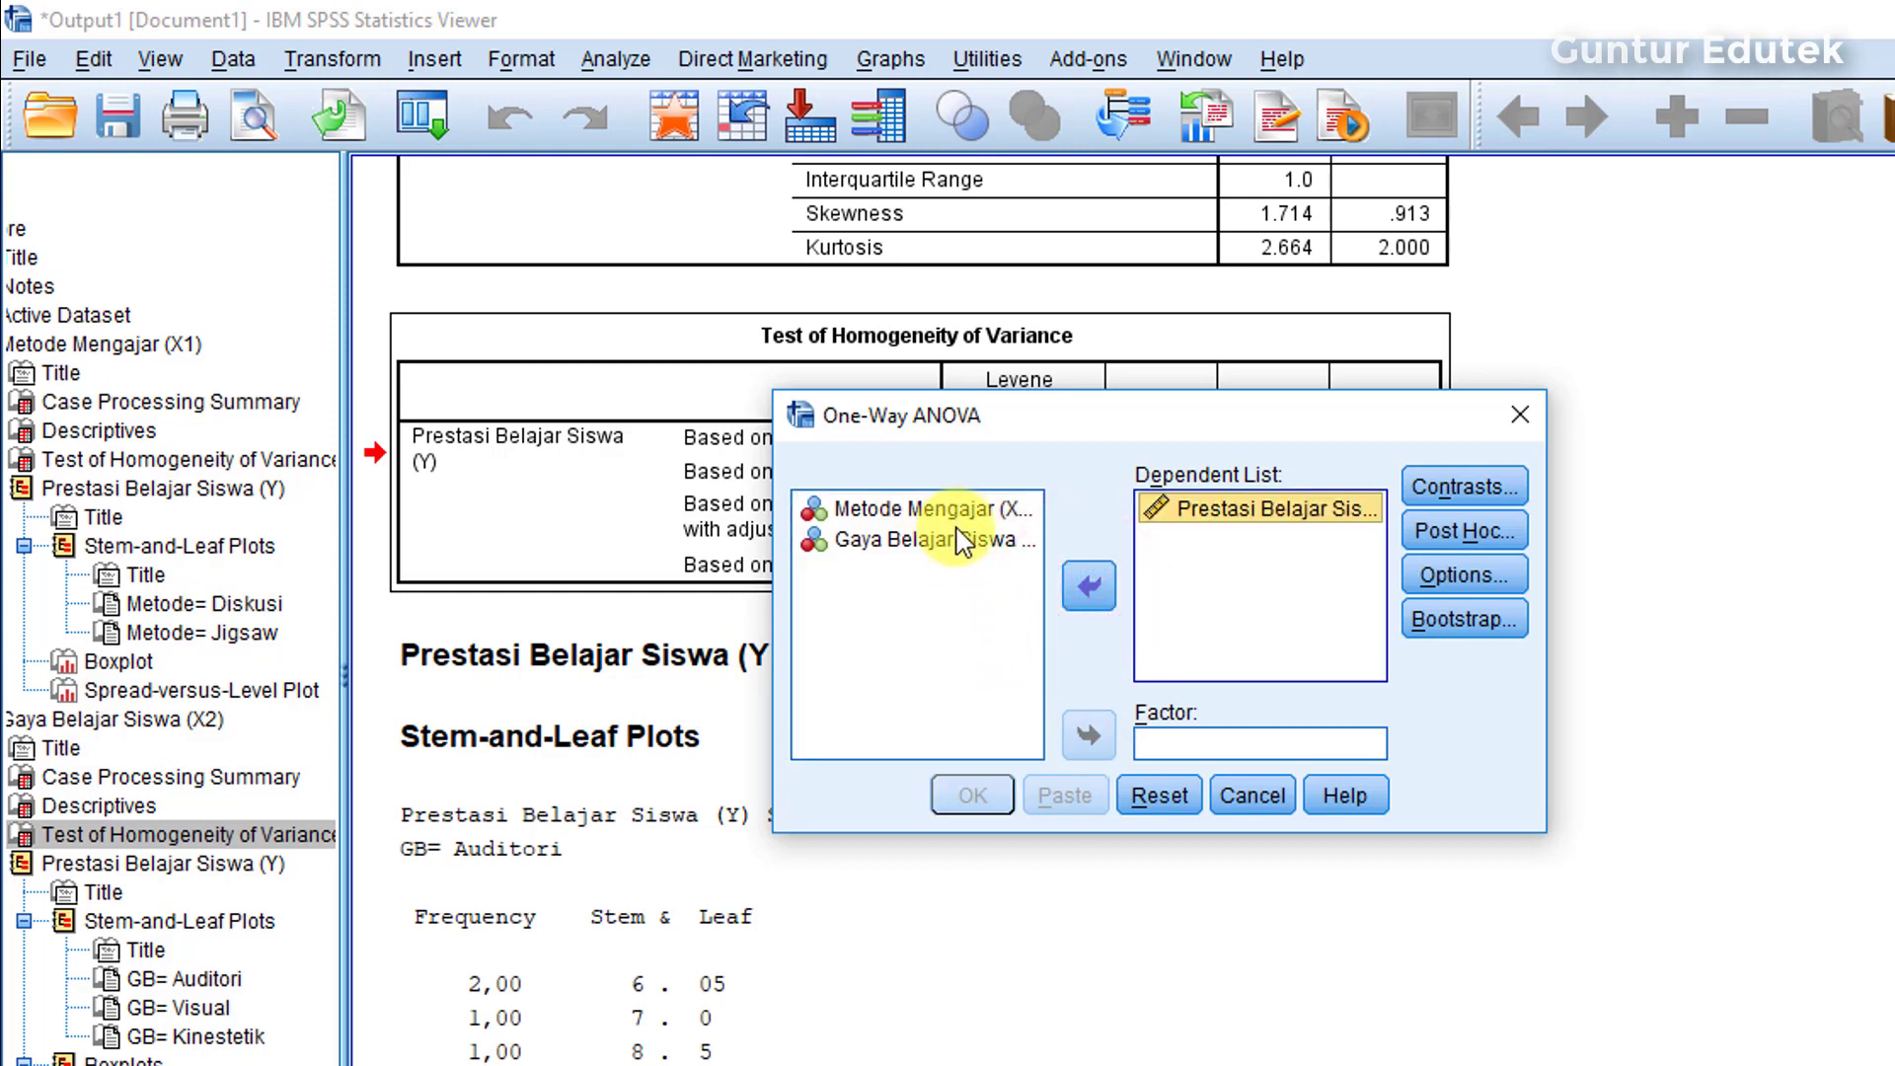
{"action": "left_click", "coordinate": [954, 515]}
{"action": "left_click", "coordinate": [1088, 735]}
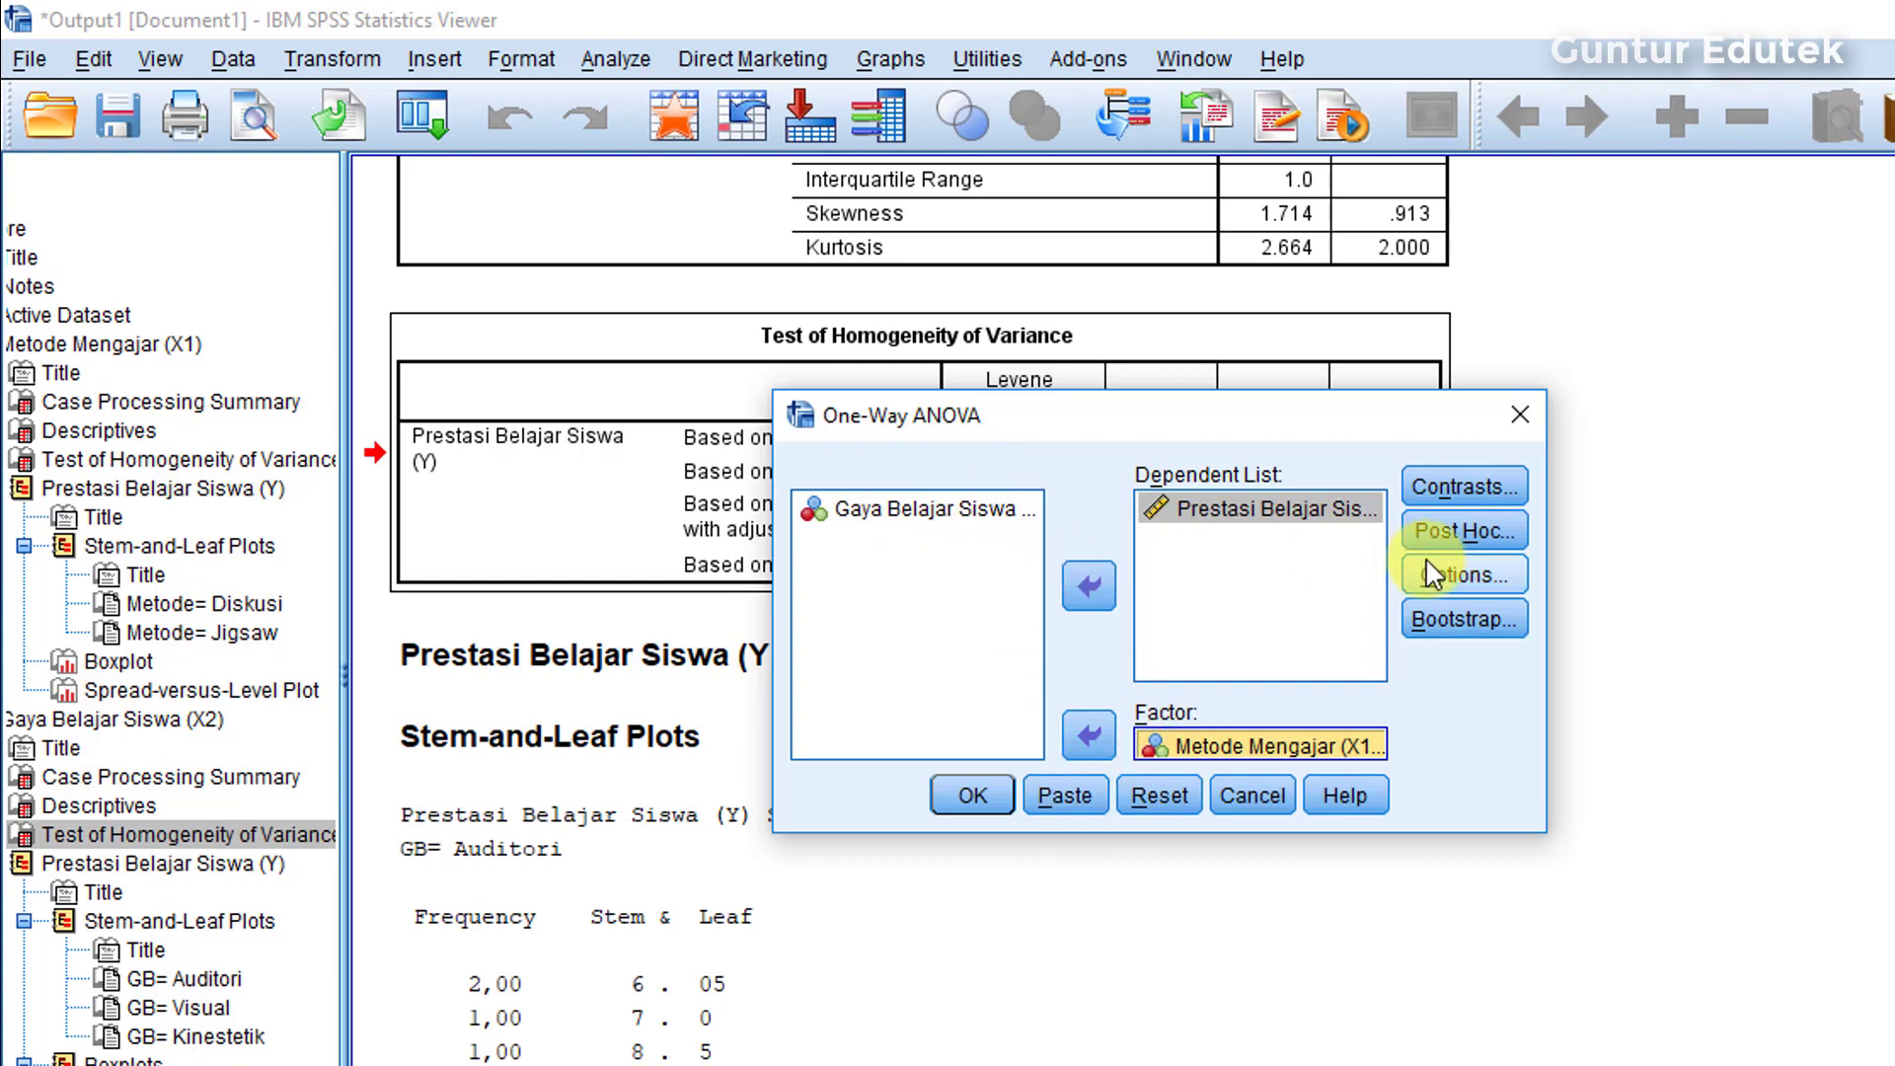
Step: Include the Homogeneity of variance test in the One-Way ANOVA, run it and select the resulting Test of Homogeneity of Variances table
{"action": "left_click", "coordinate": [1486, 578]}
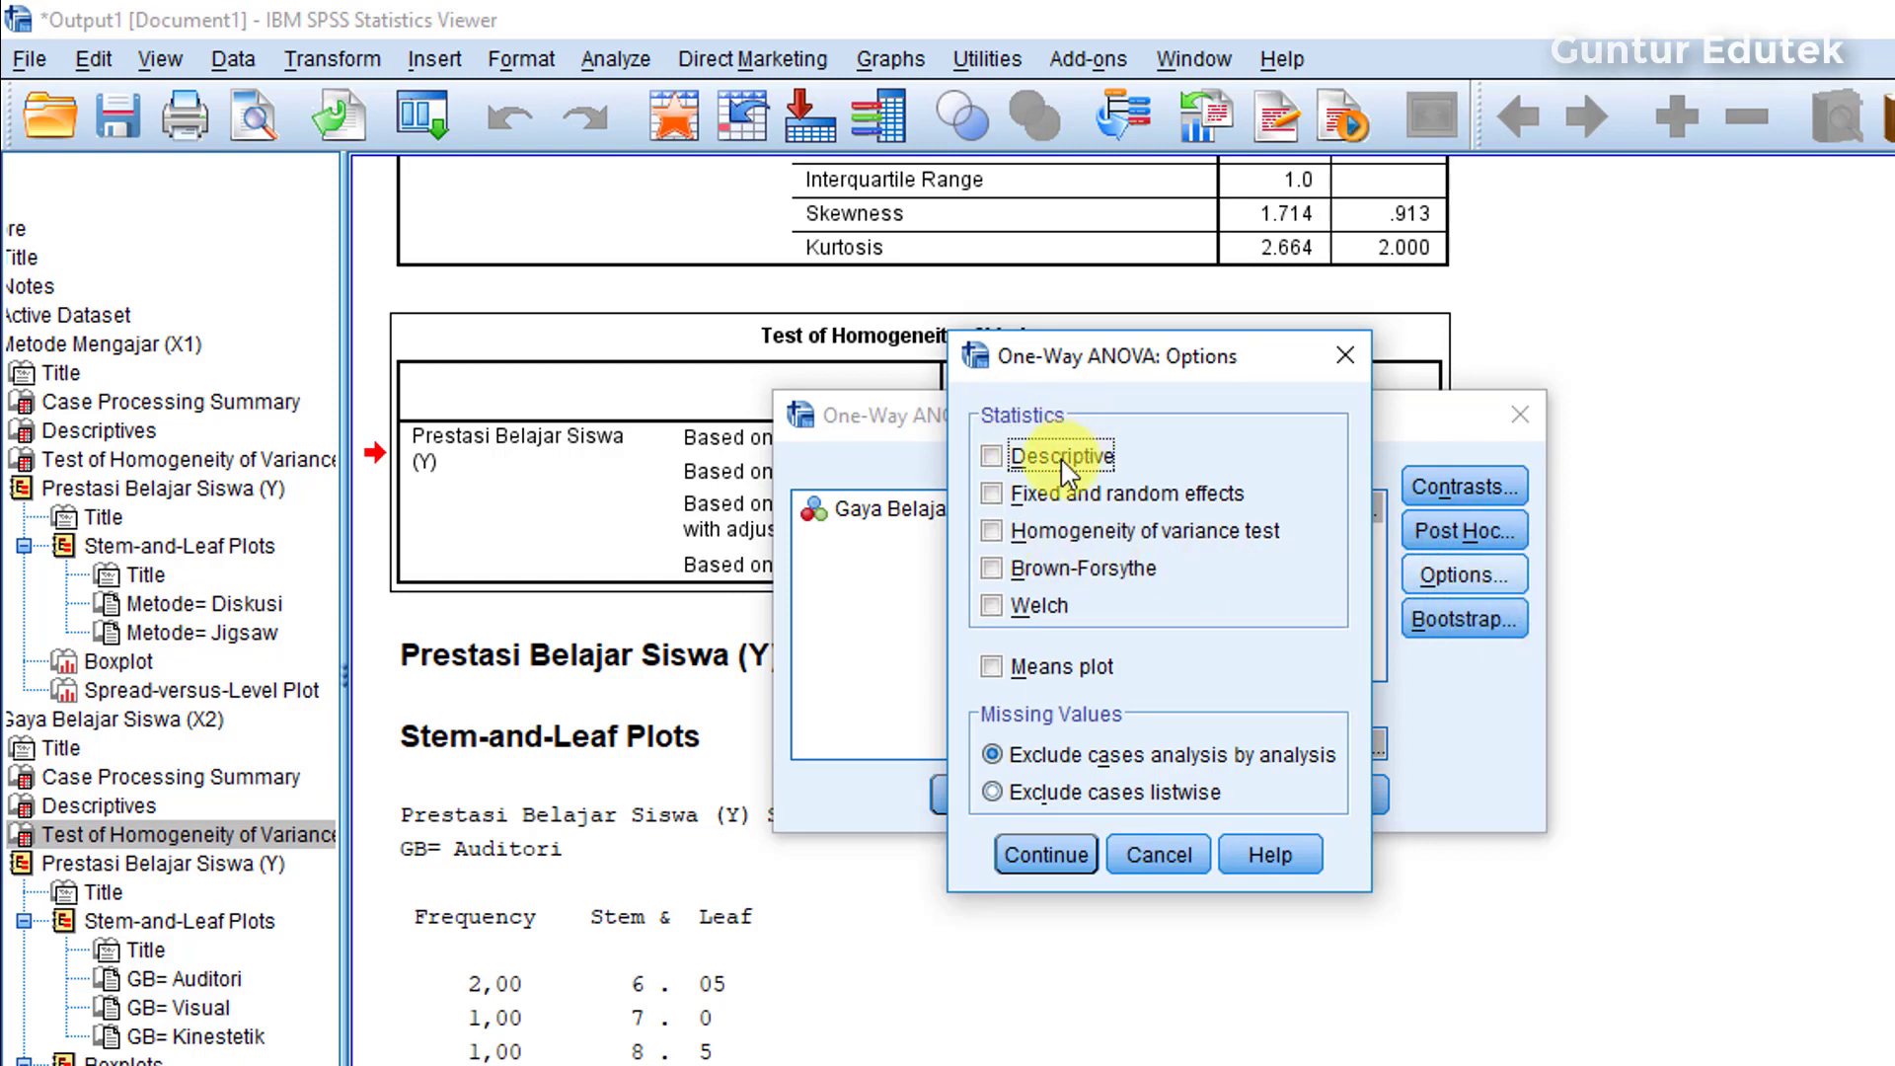
{"action": "left_click", "coordinate": [991, 531]}
{"action": "left_click", "coordinate": [1046, 854]}
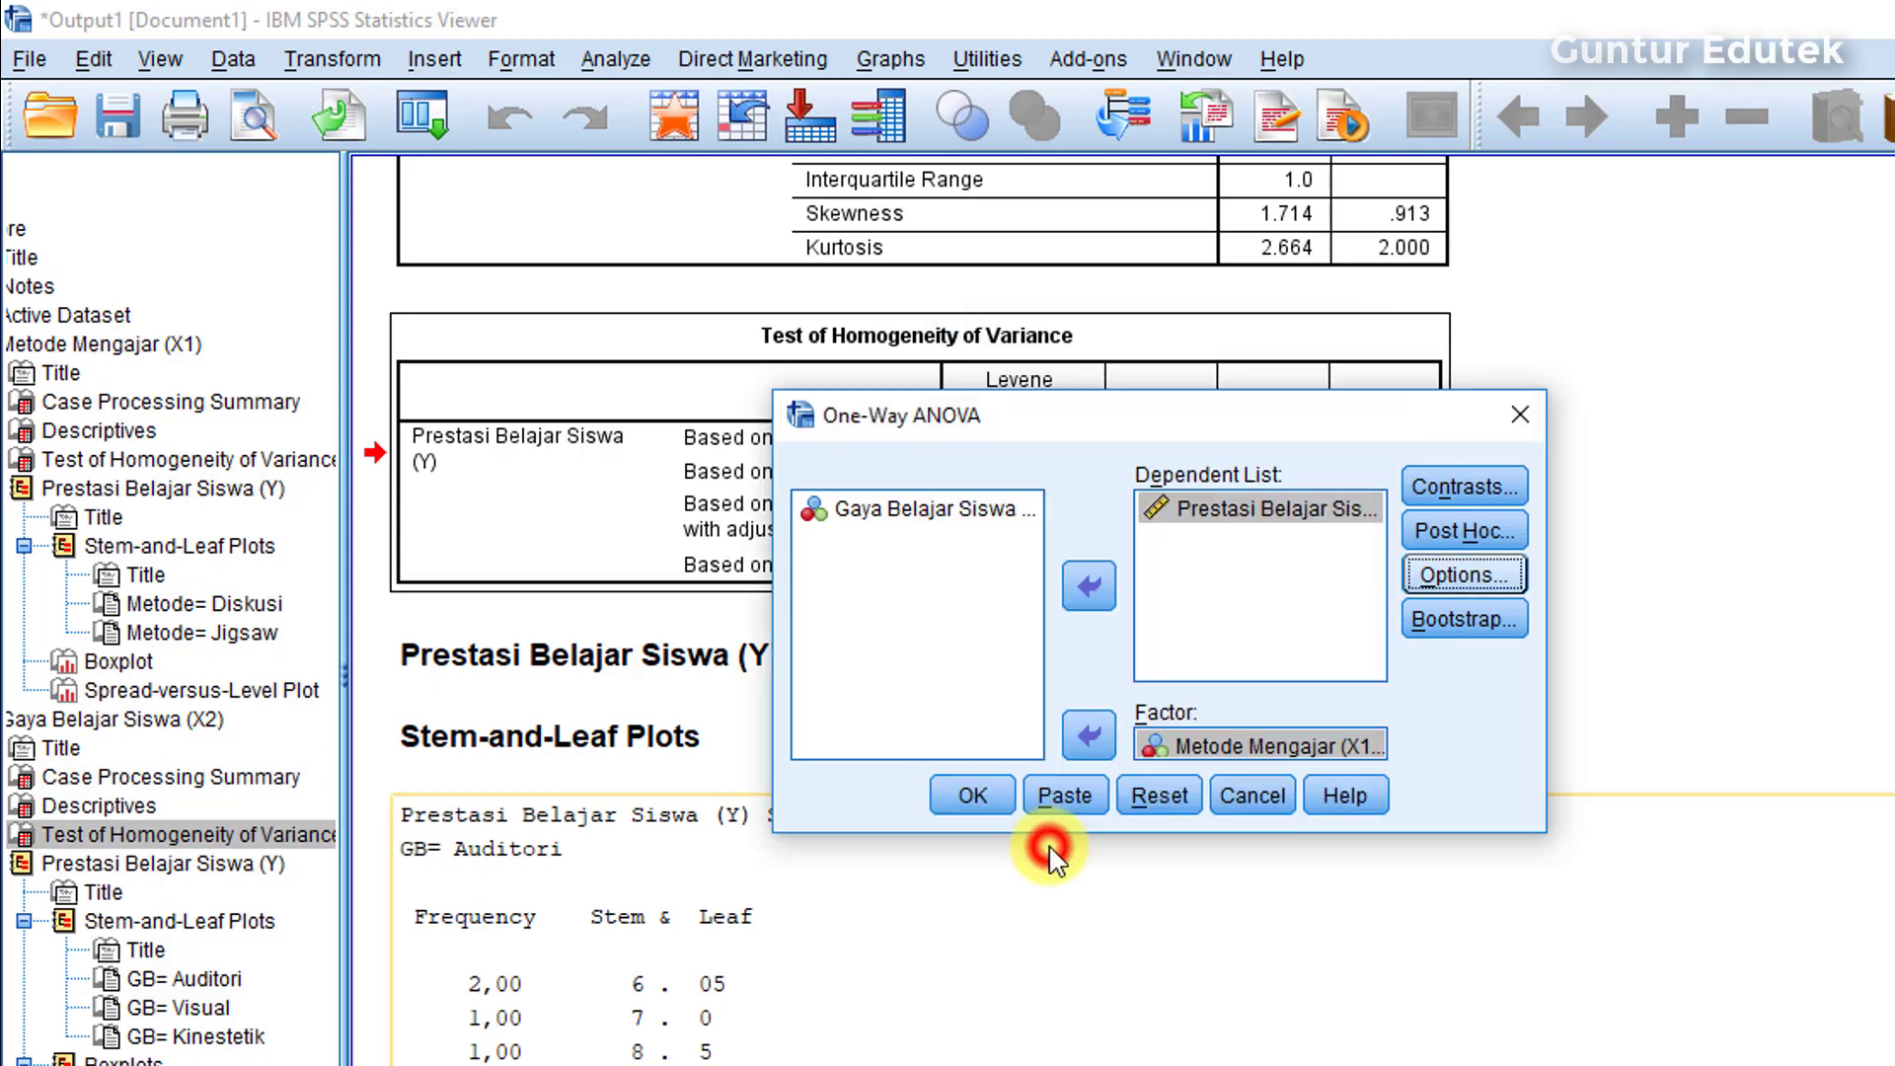
{"action": "left_click", "coordinate": [972, 796]}
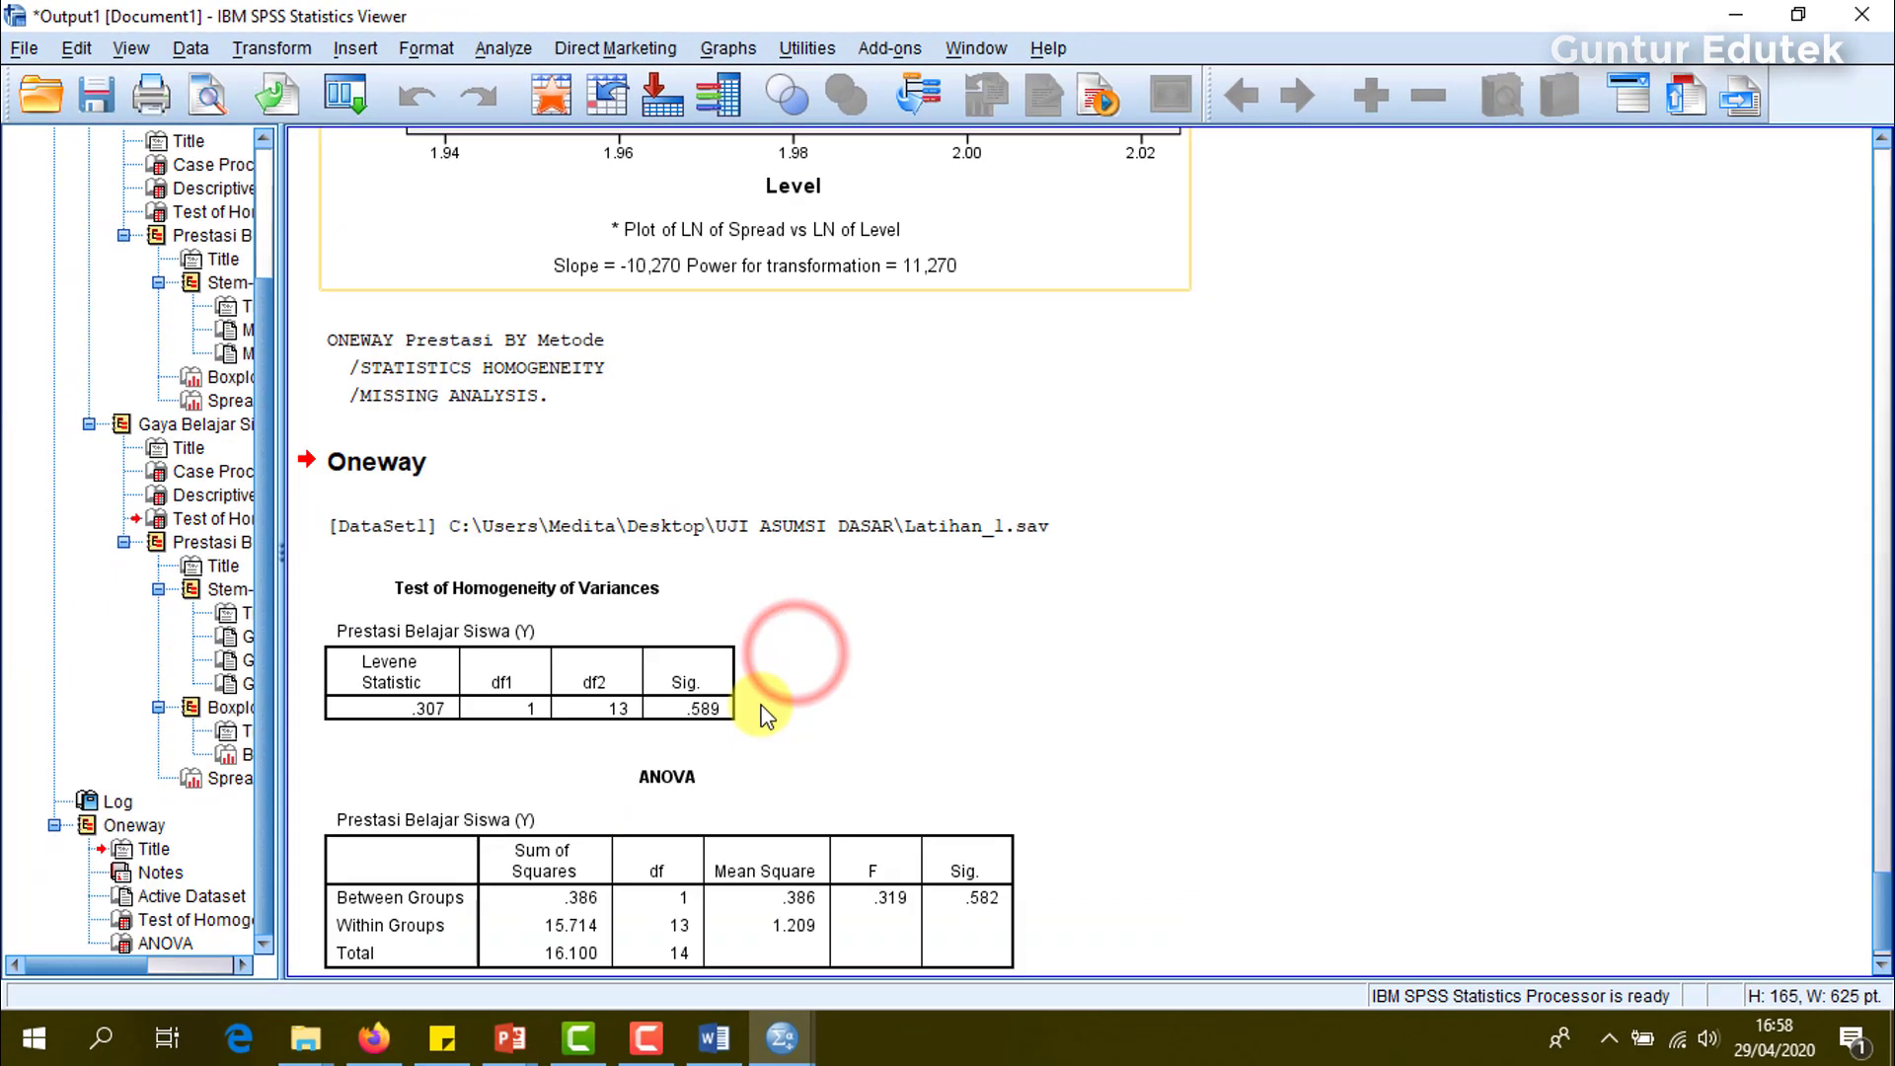
{"action": "left_click", "coordinate": [614, 669]}
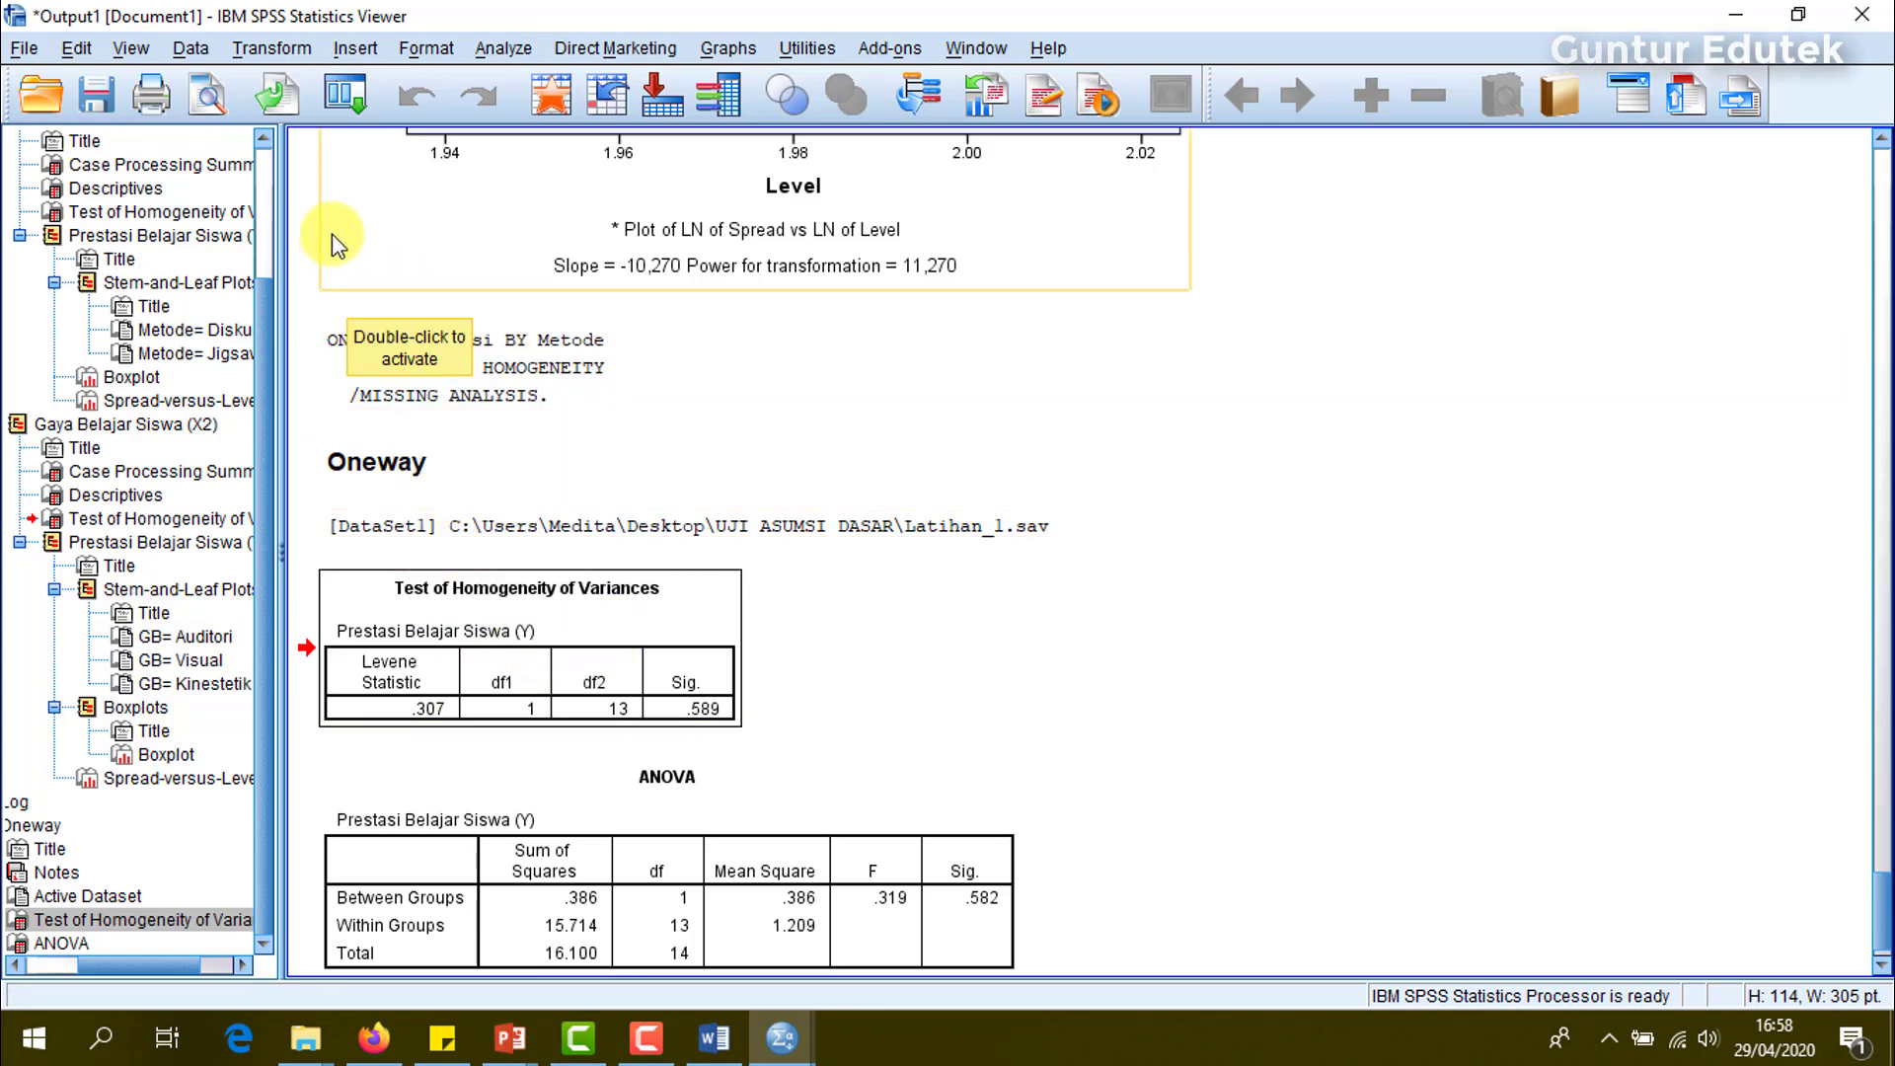
Step: Rerun the One-Way ANOVA with Gaya Belajar Siswa replacing Metode Mengajar as the factor, and select its Test of Homogeneity of Variances table
{"action": "left_click", "coordinate": [503, 47]}
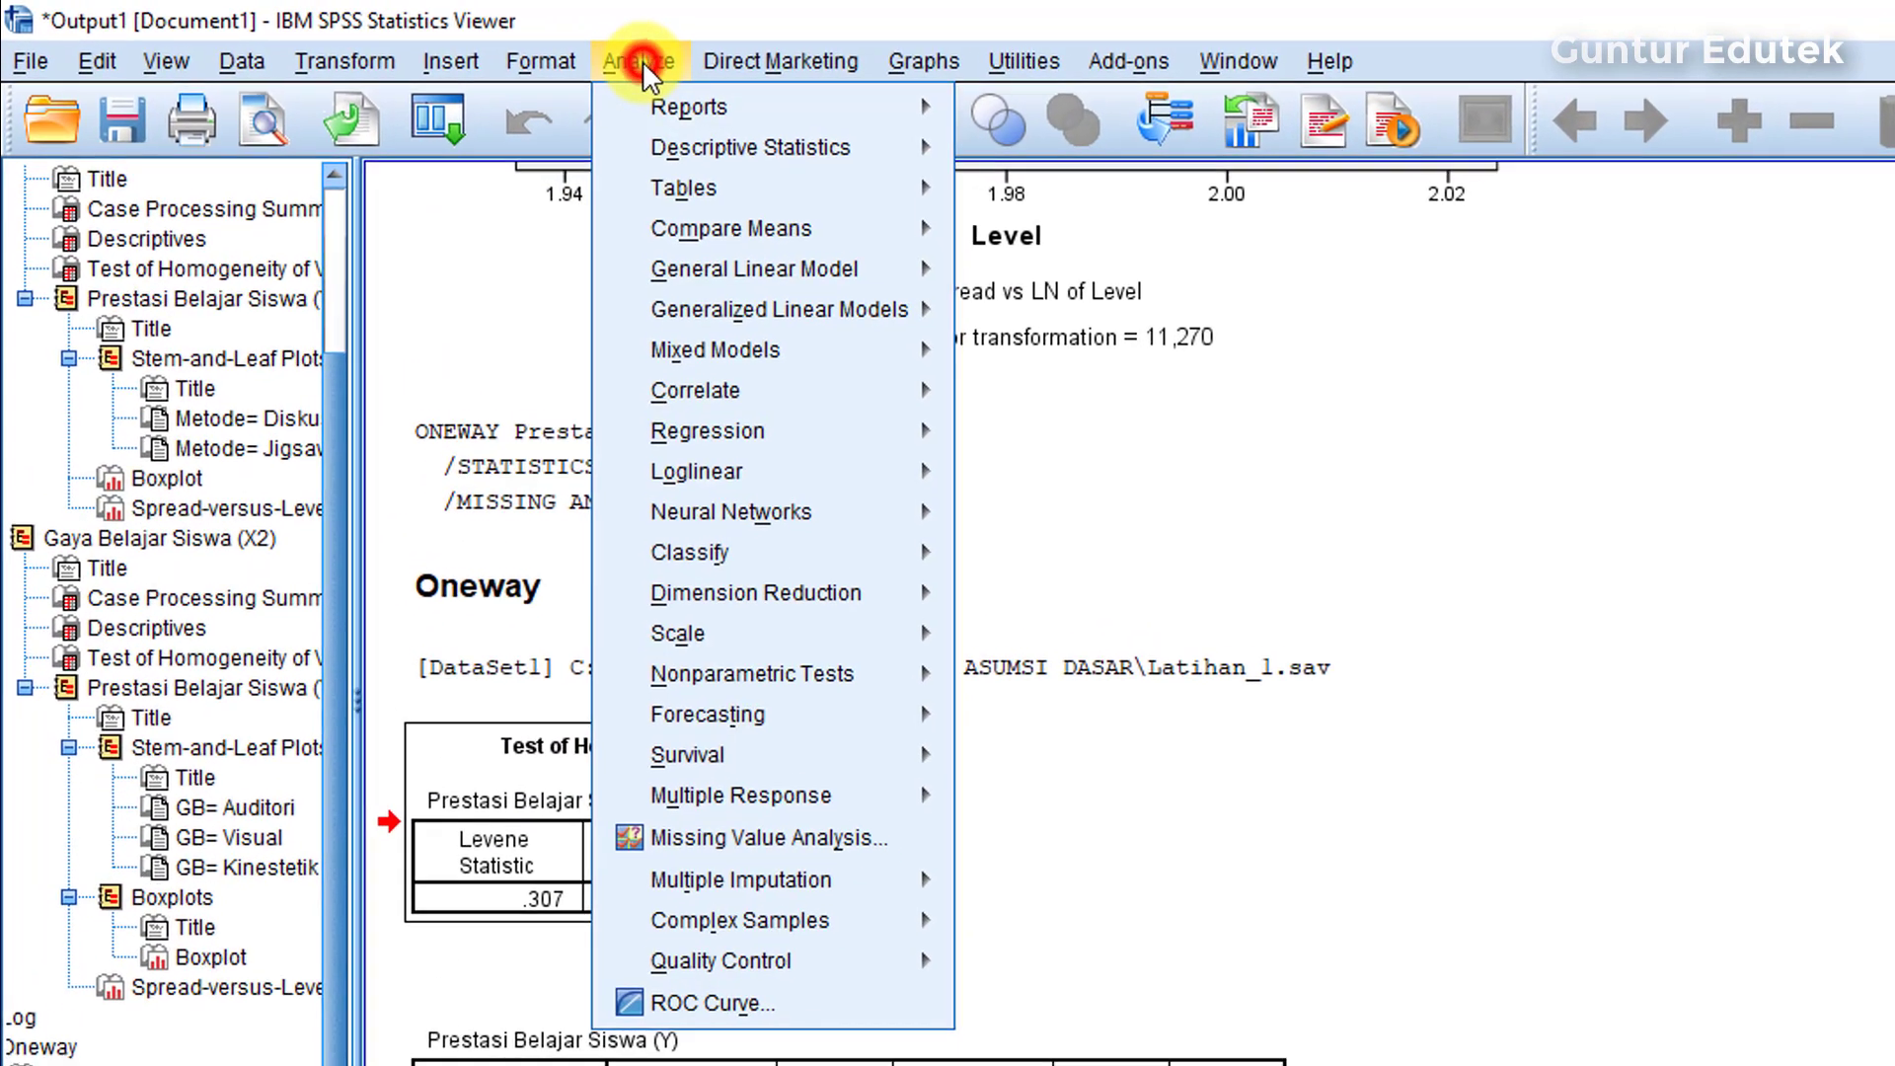
{"action": "mouse_move", "coordinate": [744, 229]}
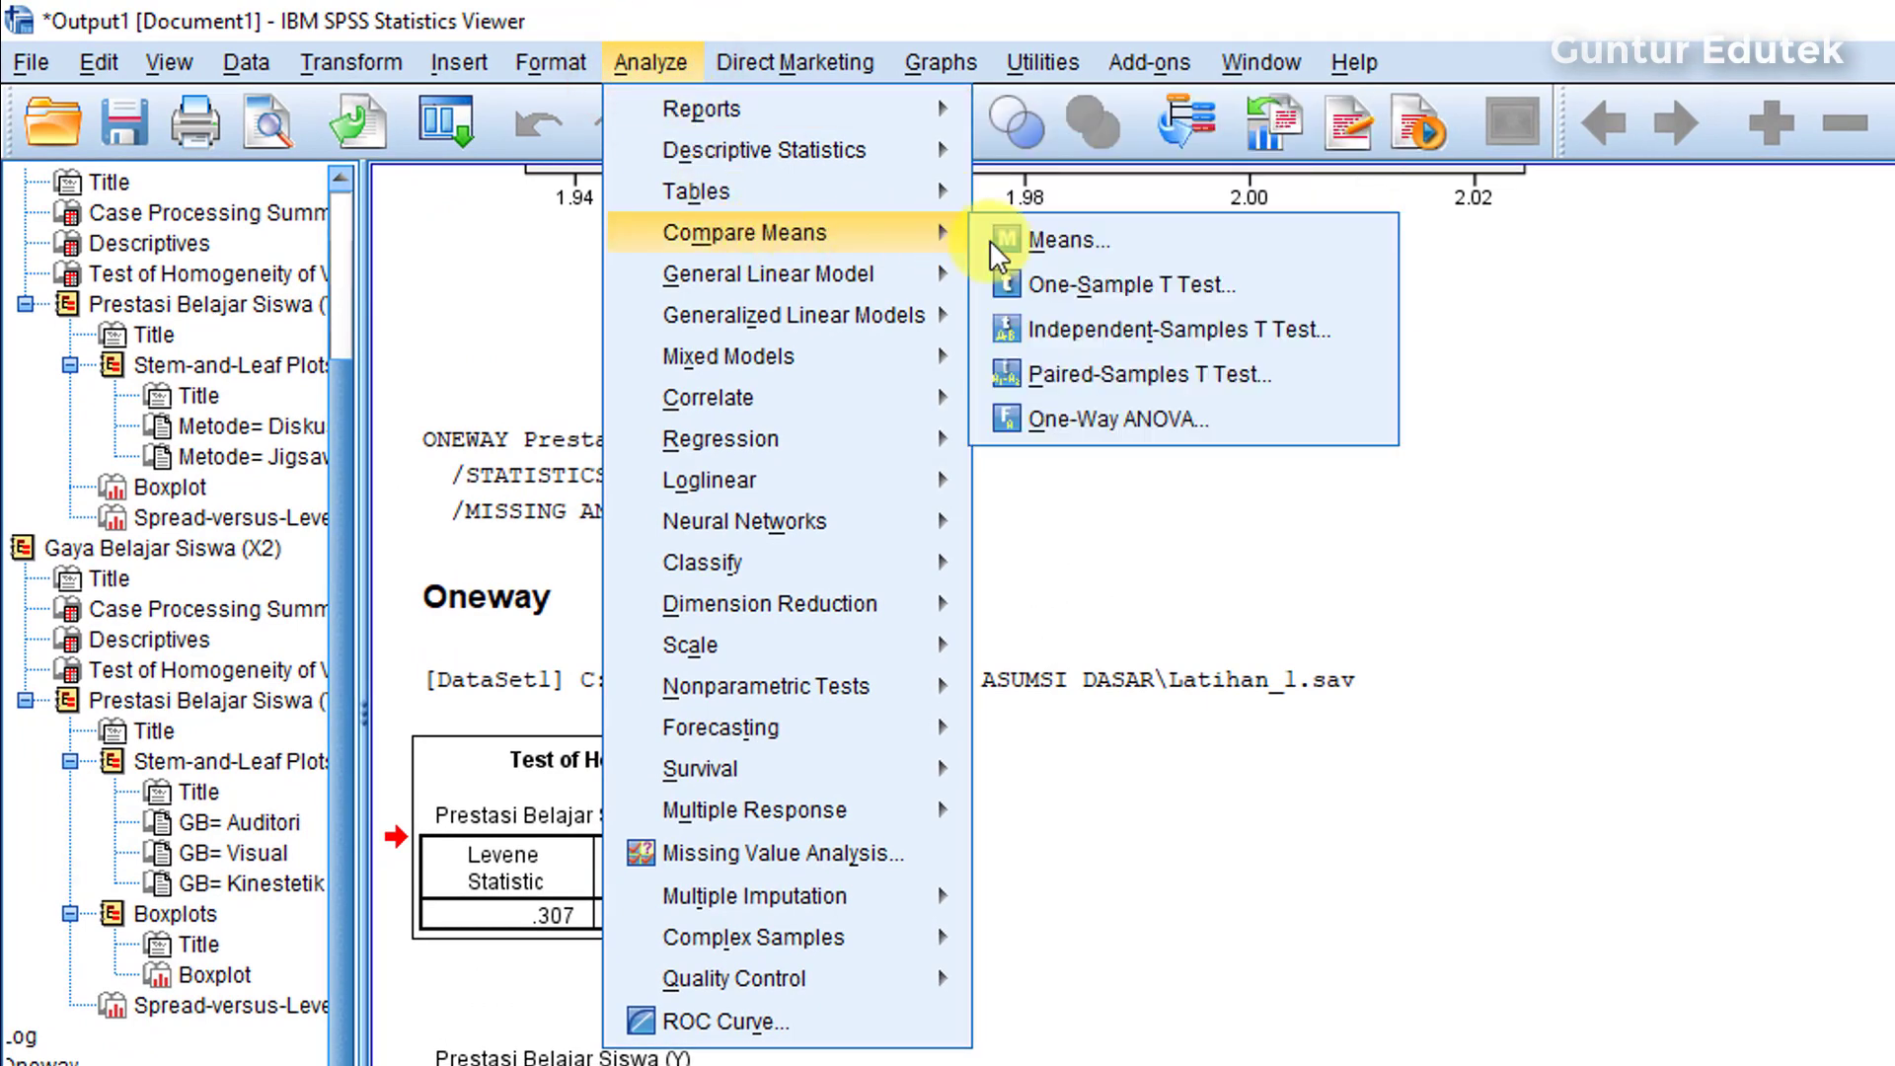
{"action": "left_click", "coordinate": [1097, 416]}
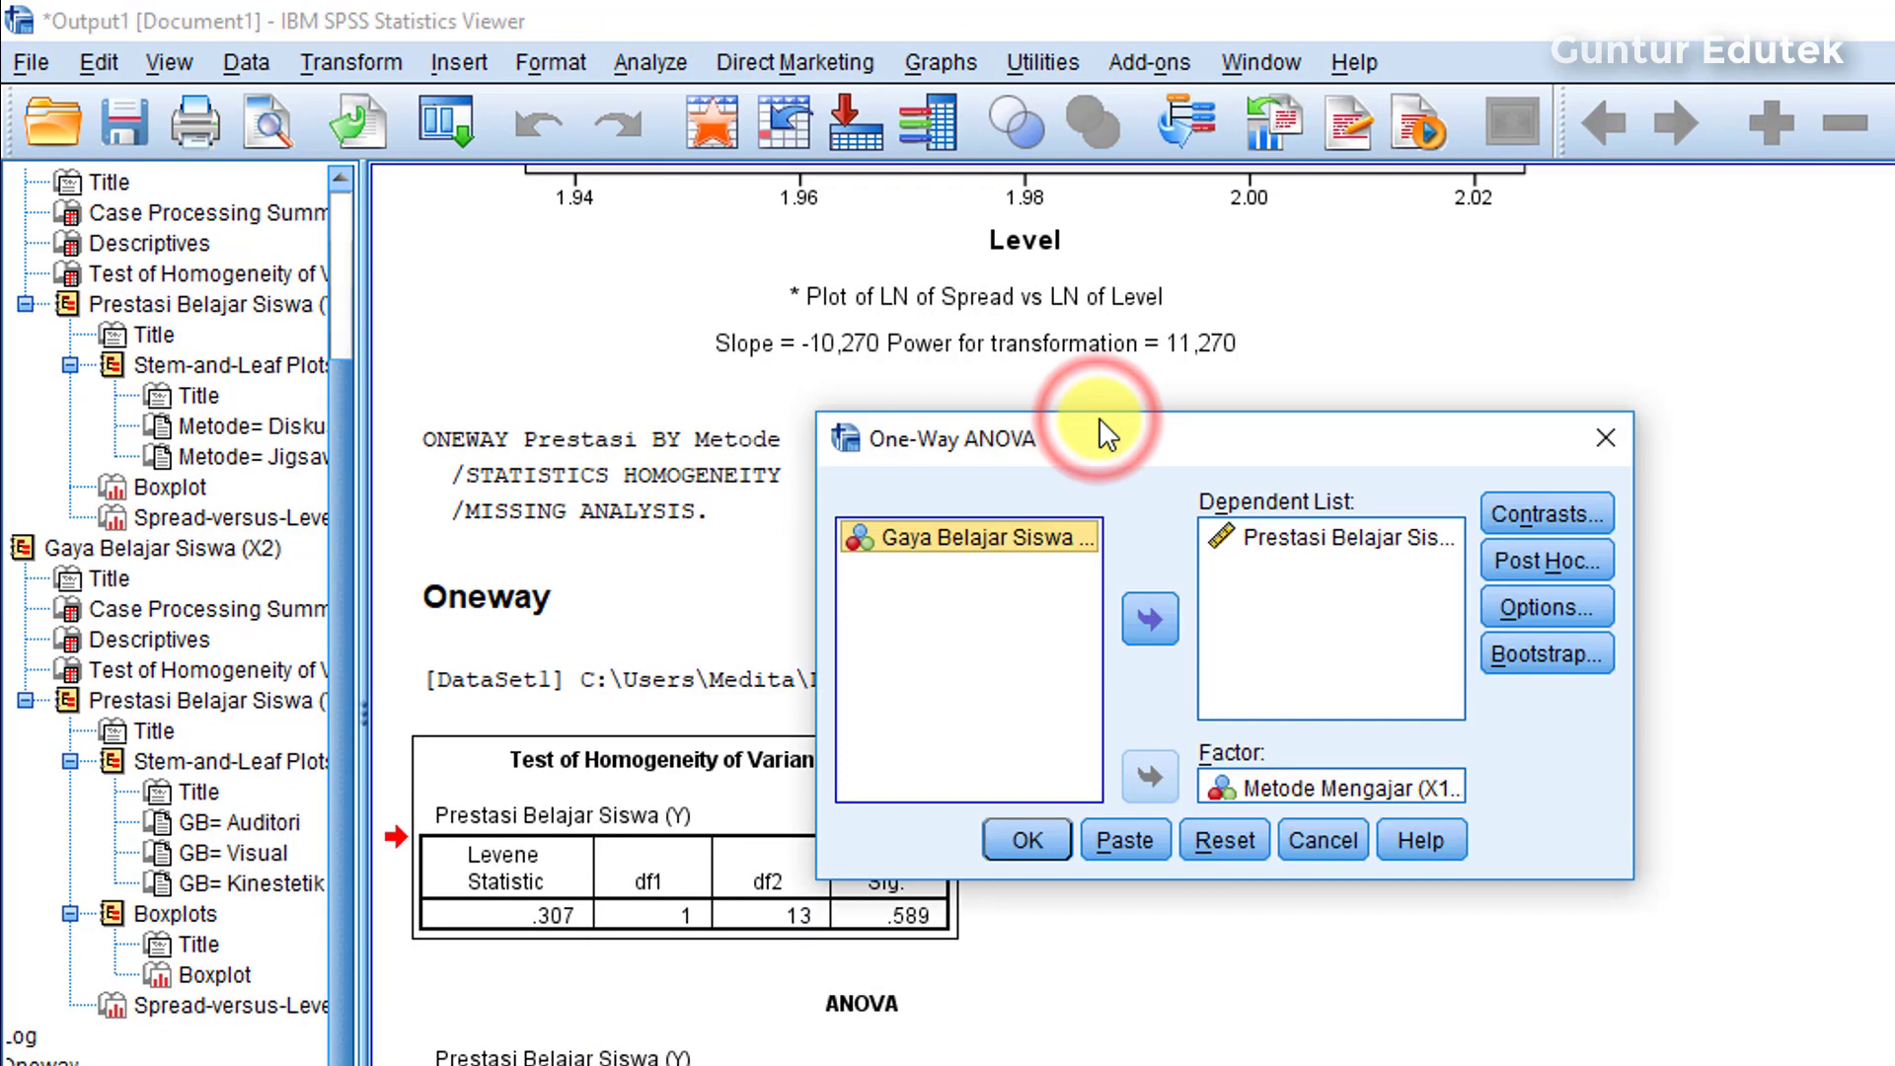
{"action": "left_click", "coordinate": [1344, 788]}
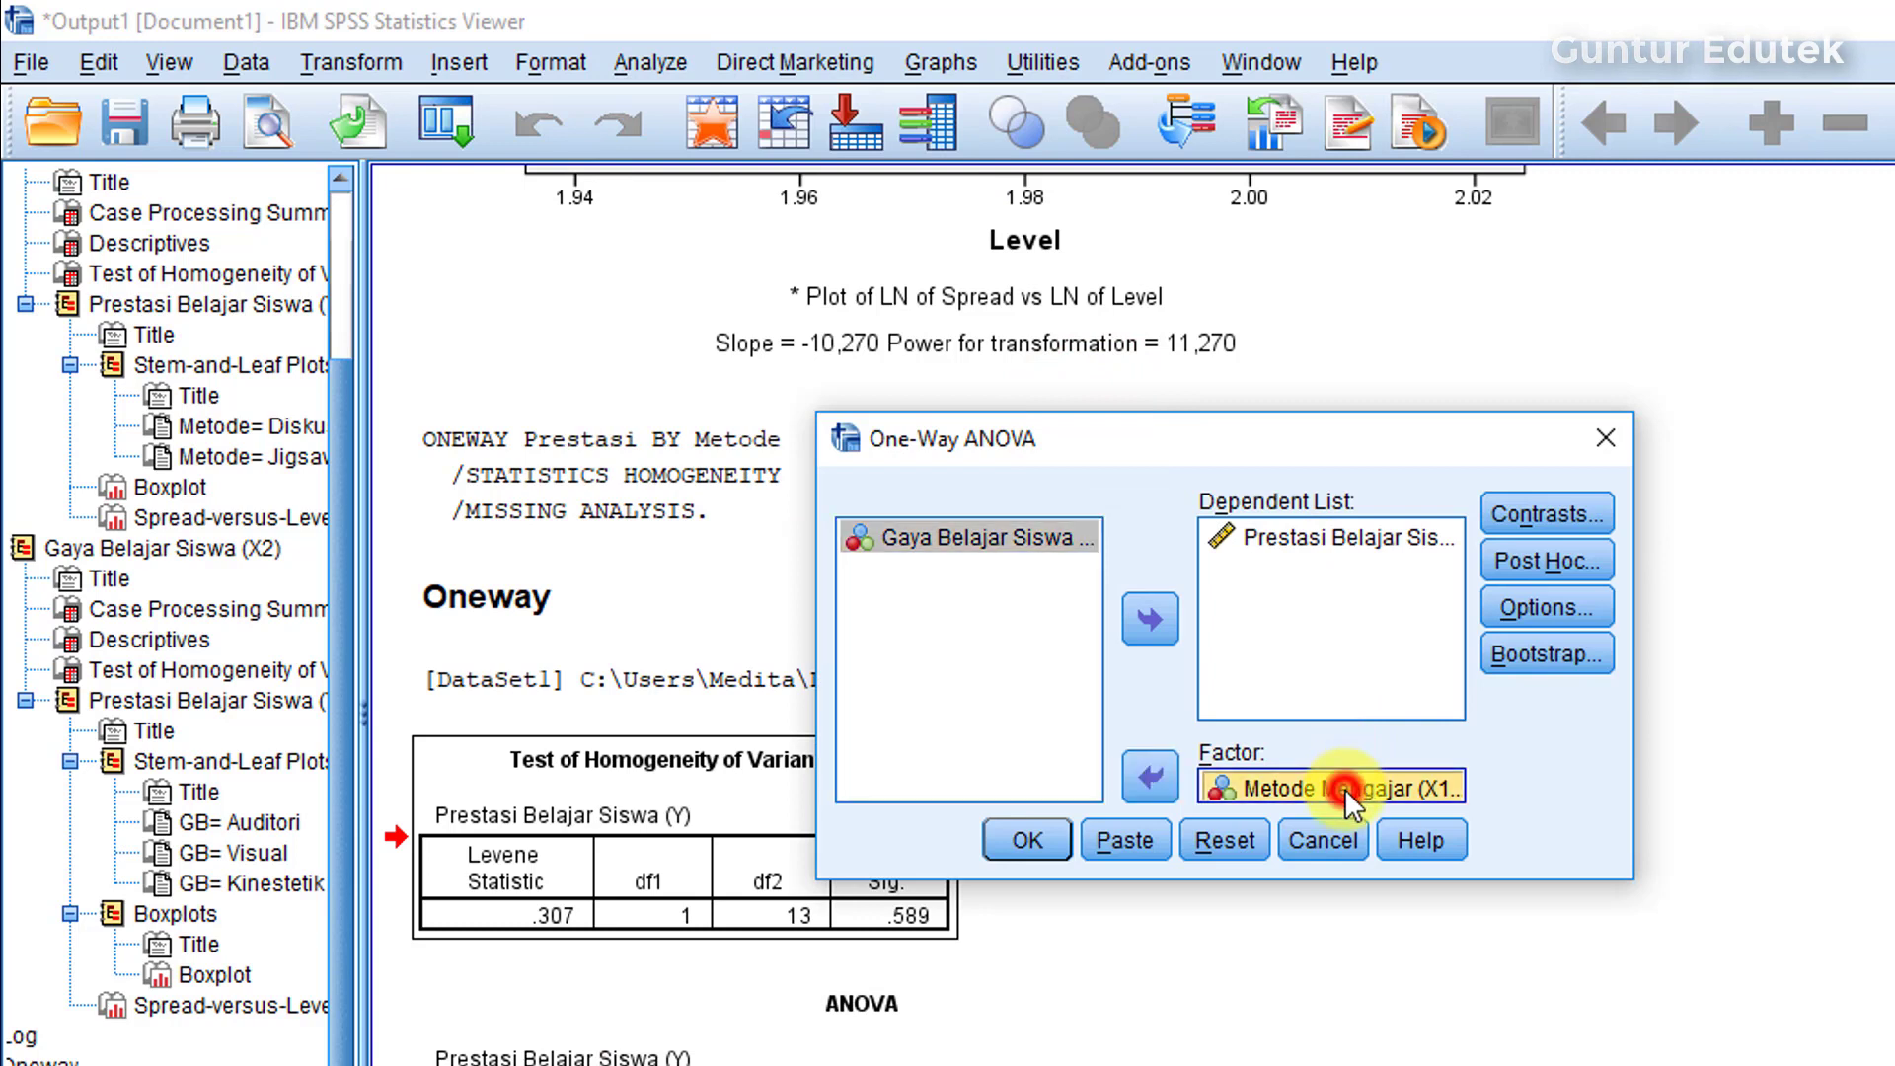
{"action": "left_click", "coordinate": [1151, 778]}
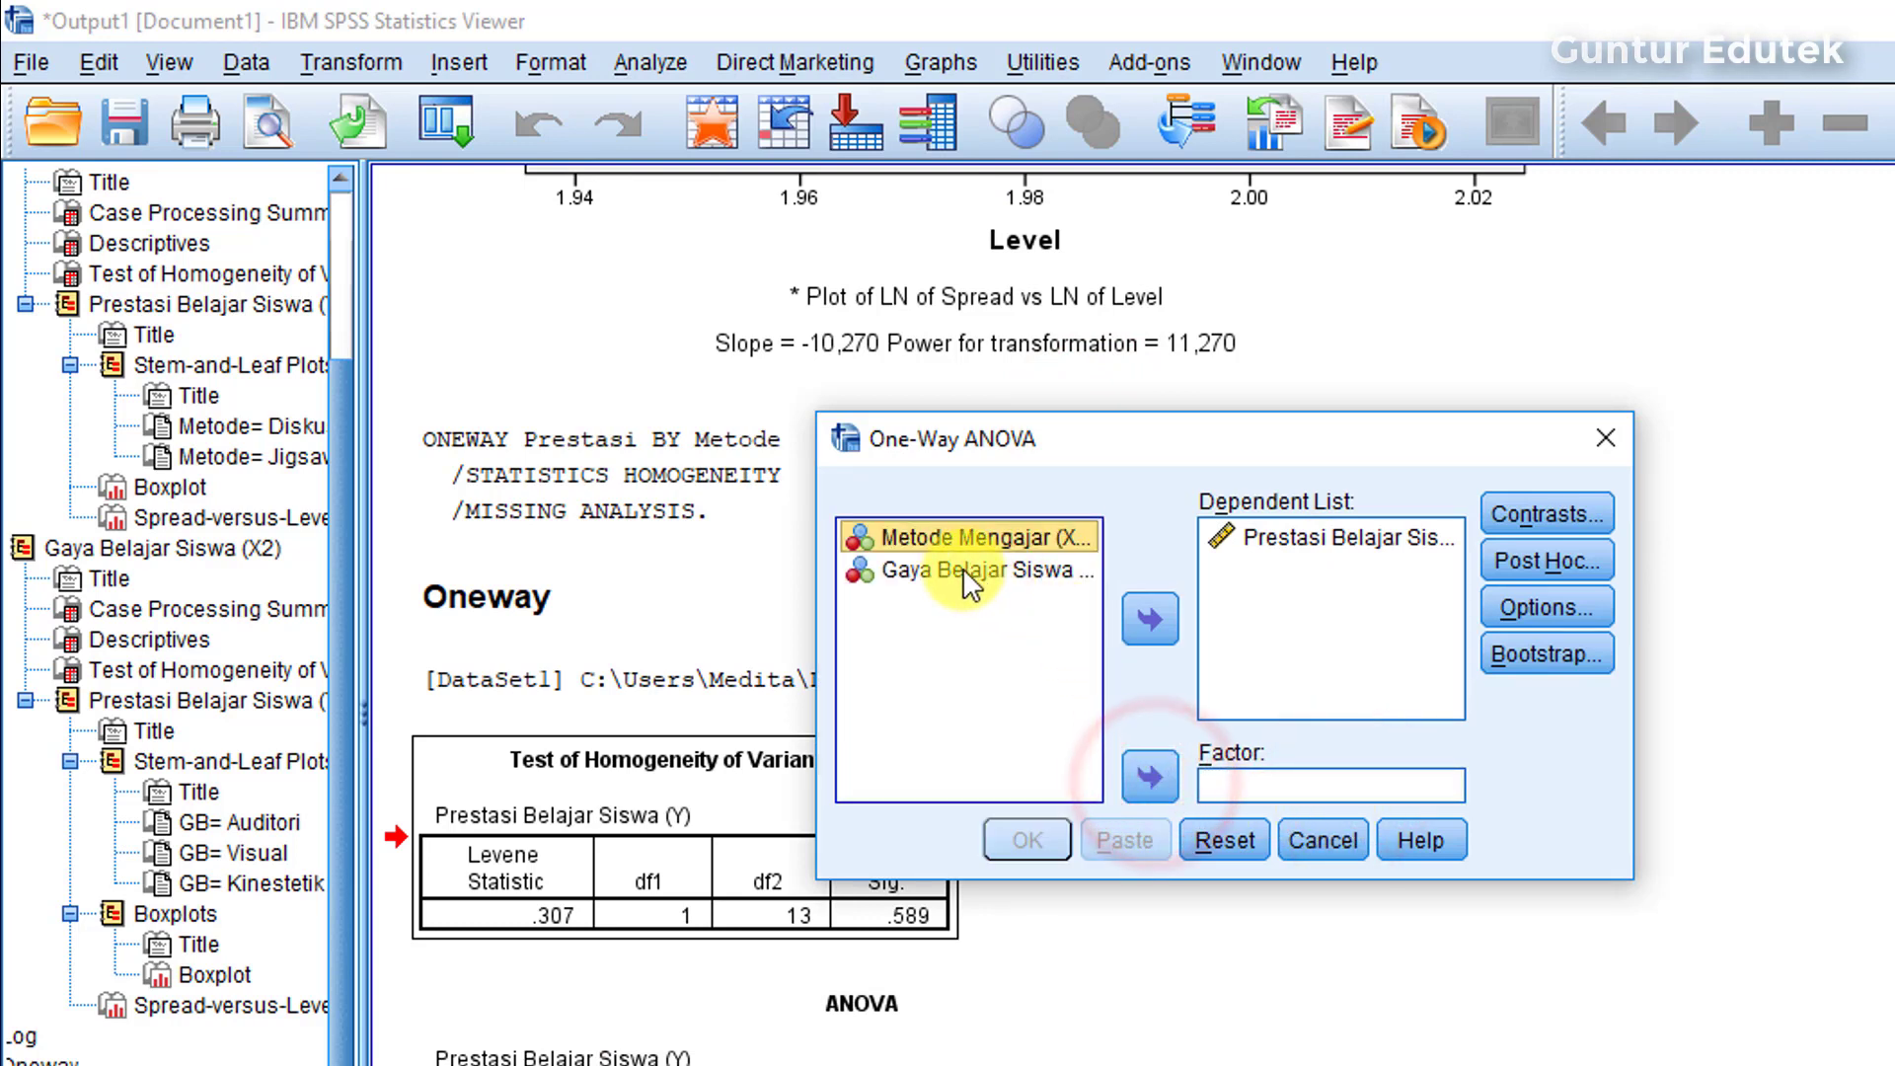
{"action": "left_click", "coordinate": [961, 569]}
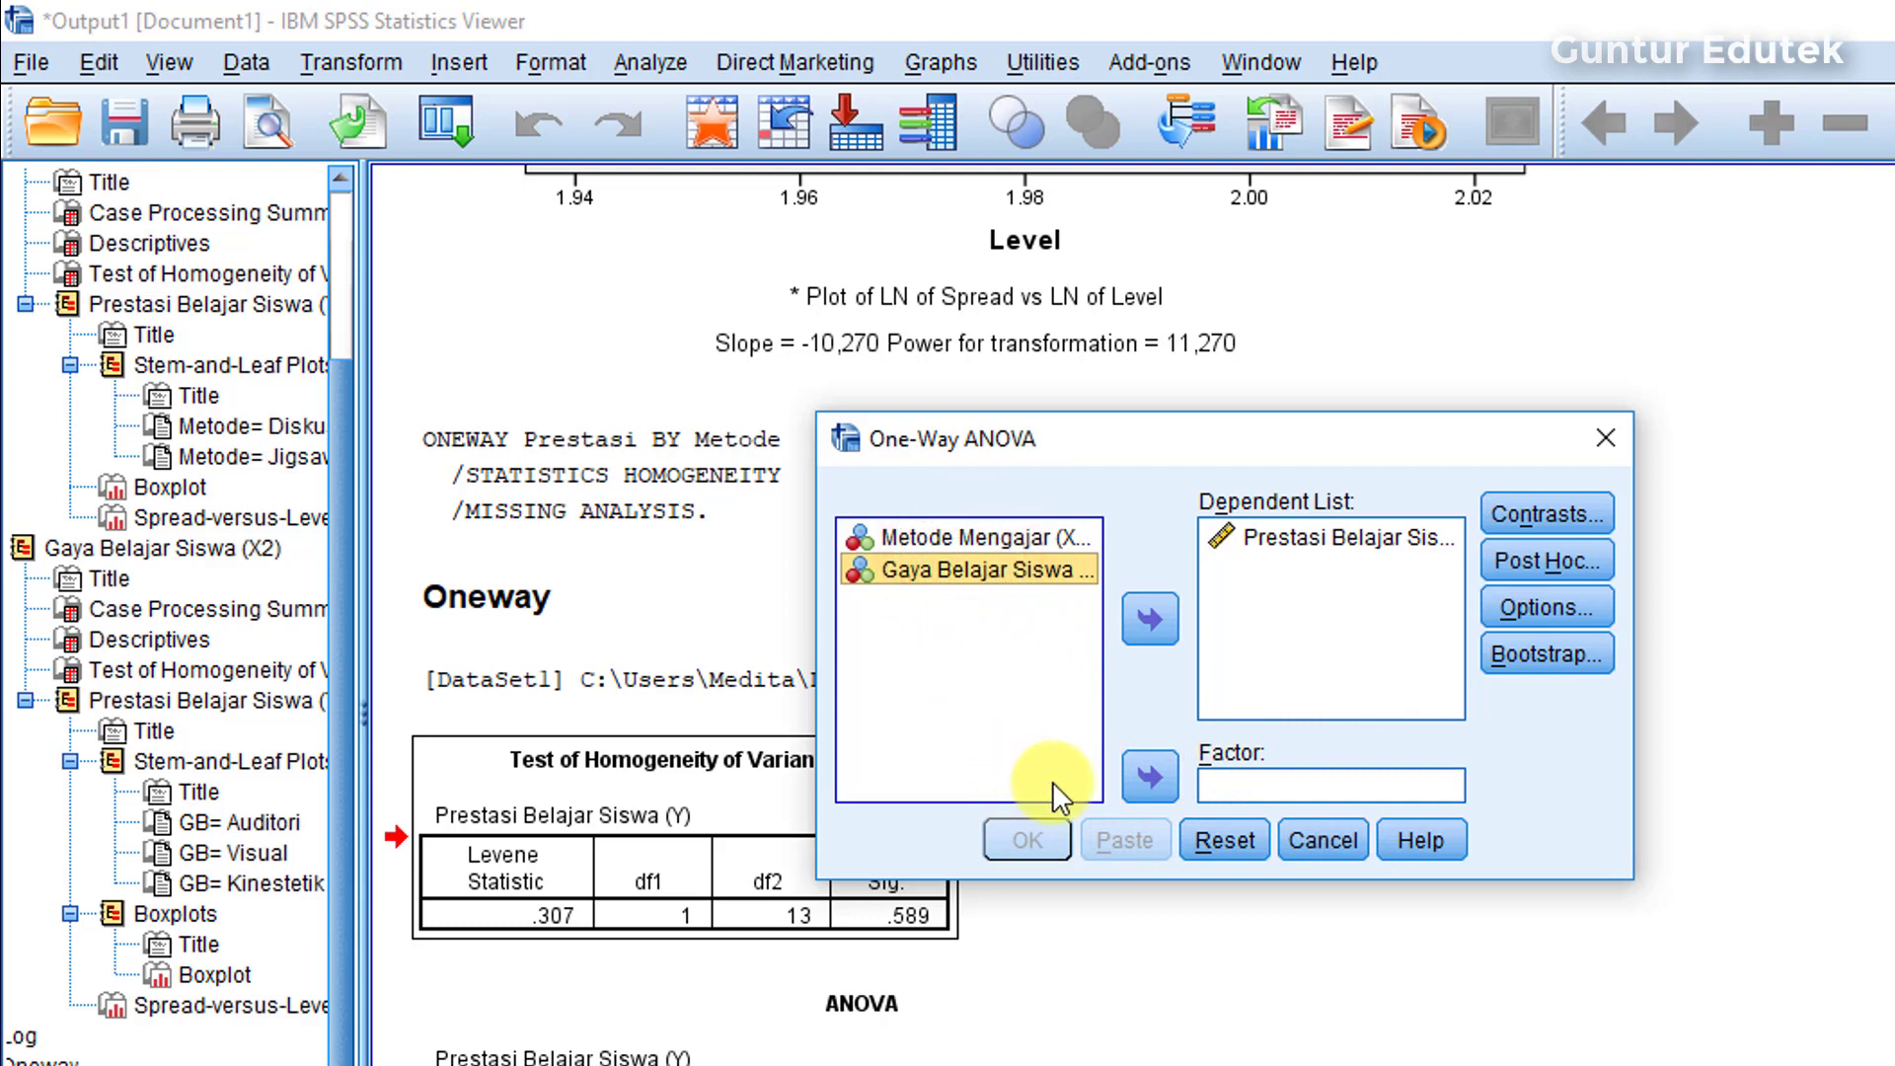
{"action": "left_click", "coordinate": [1151, 775]}
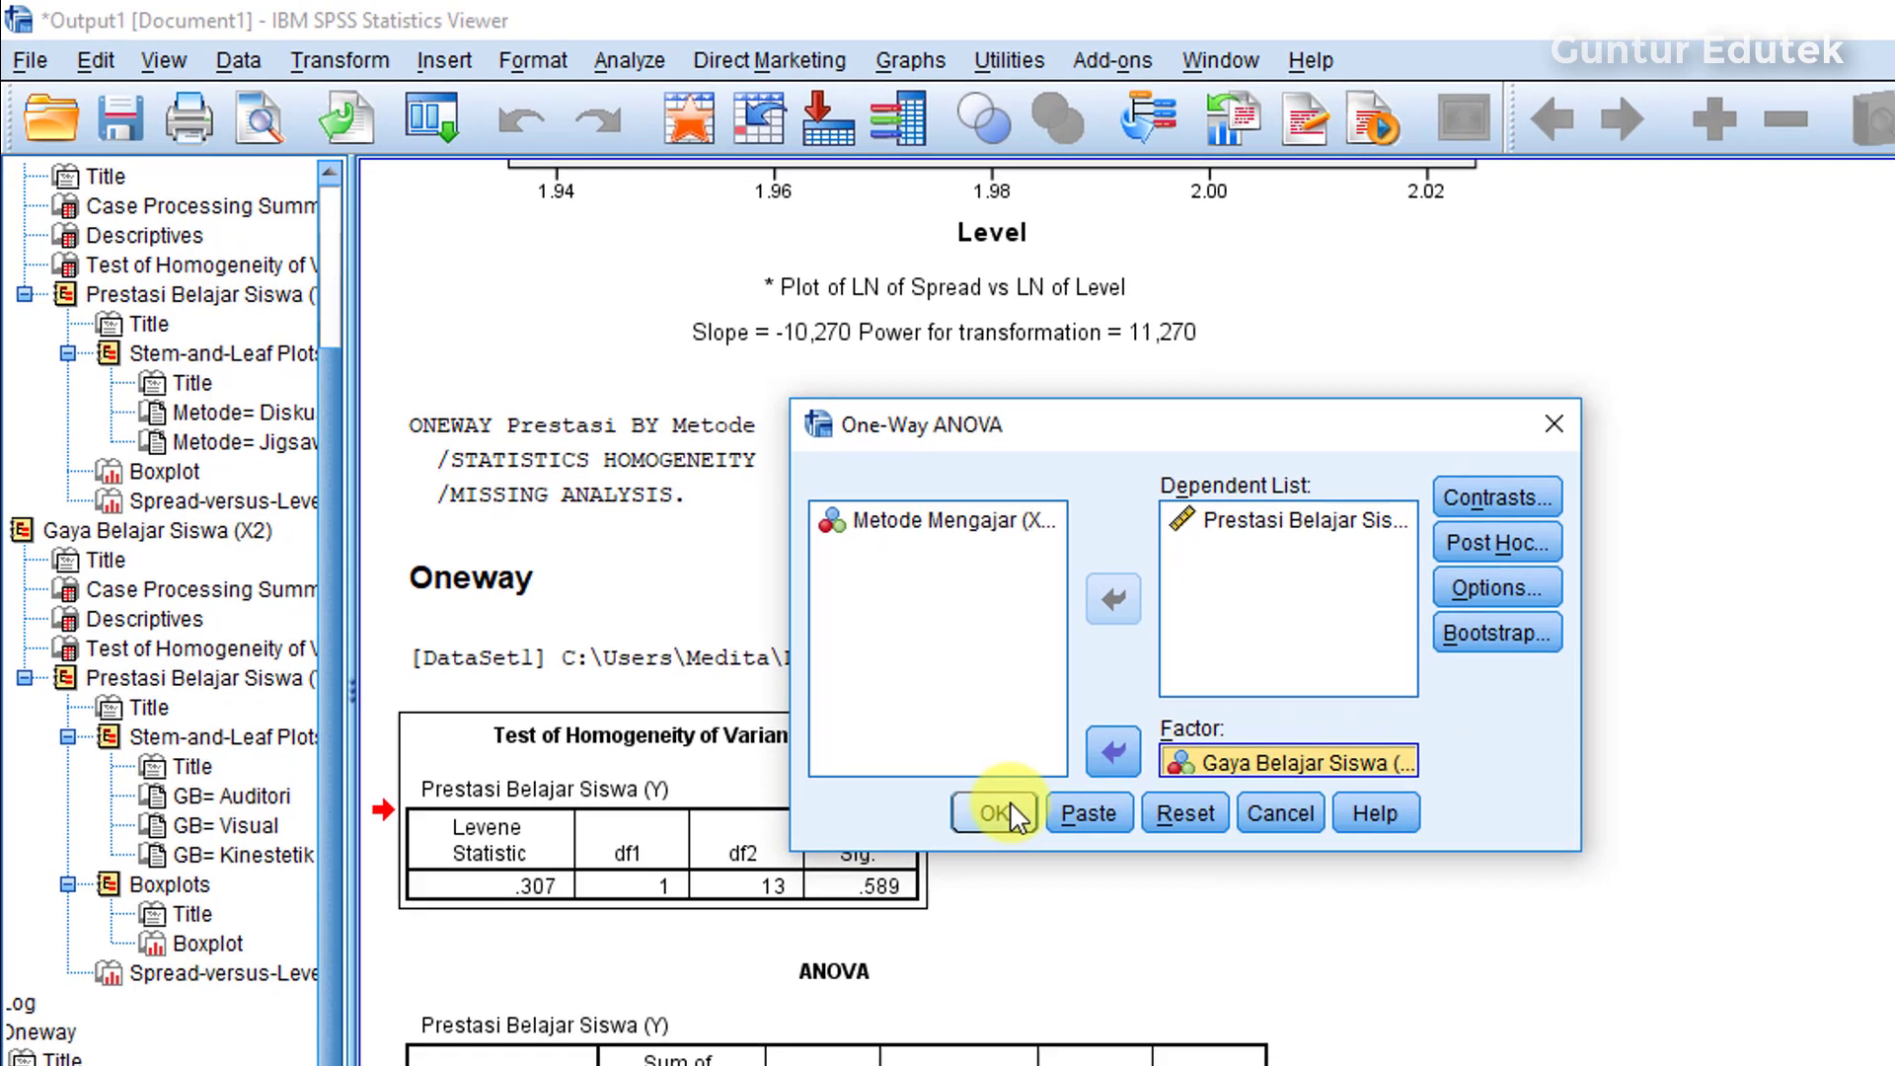
{"action": "left_click", "coordinate": [1022, 838]}
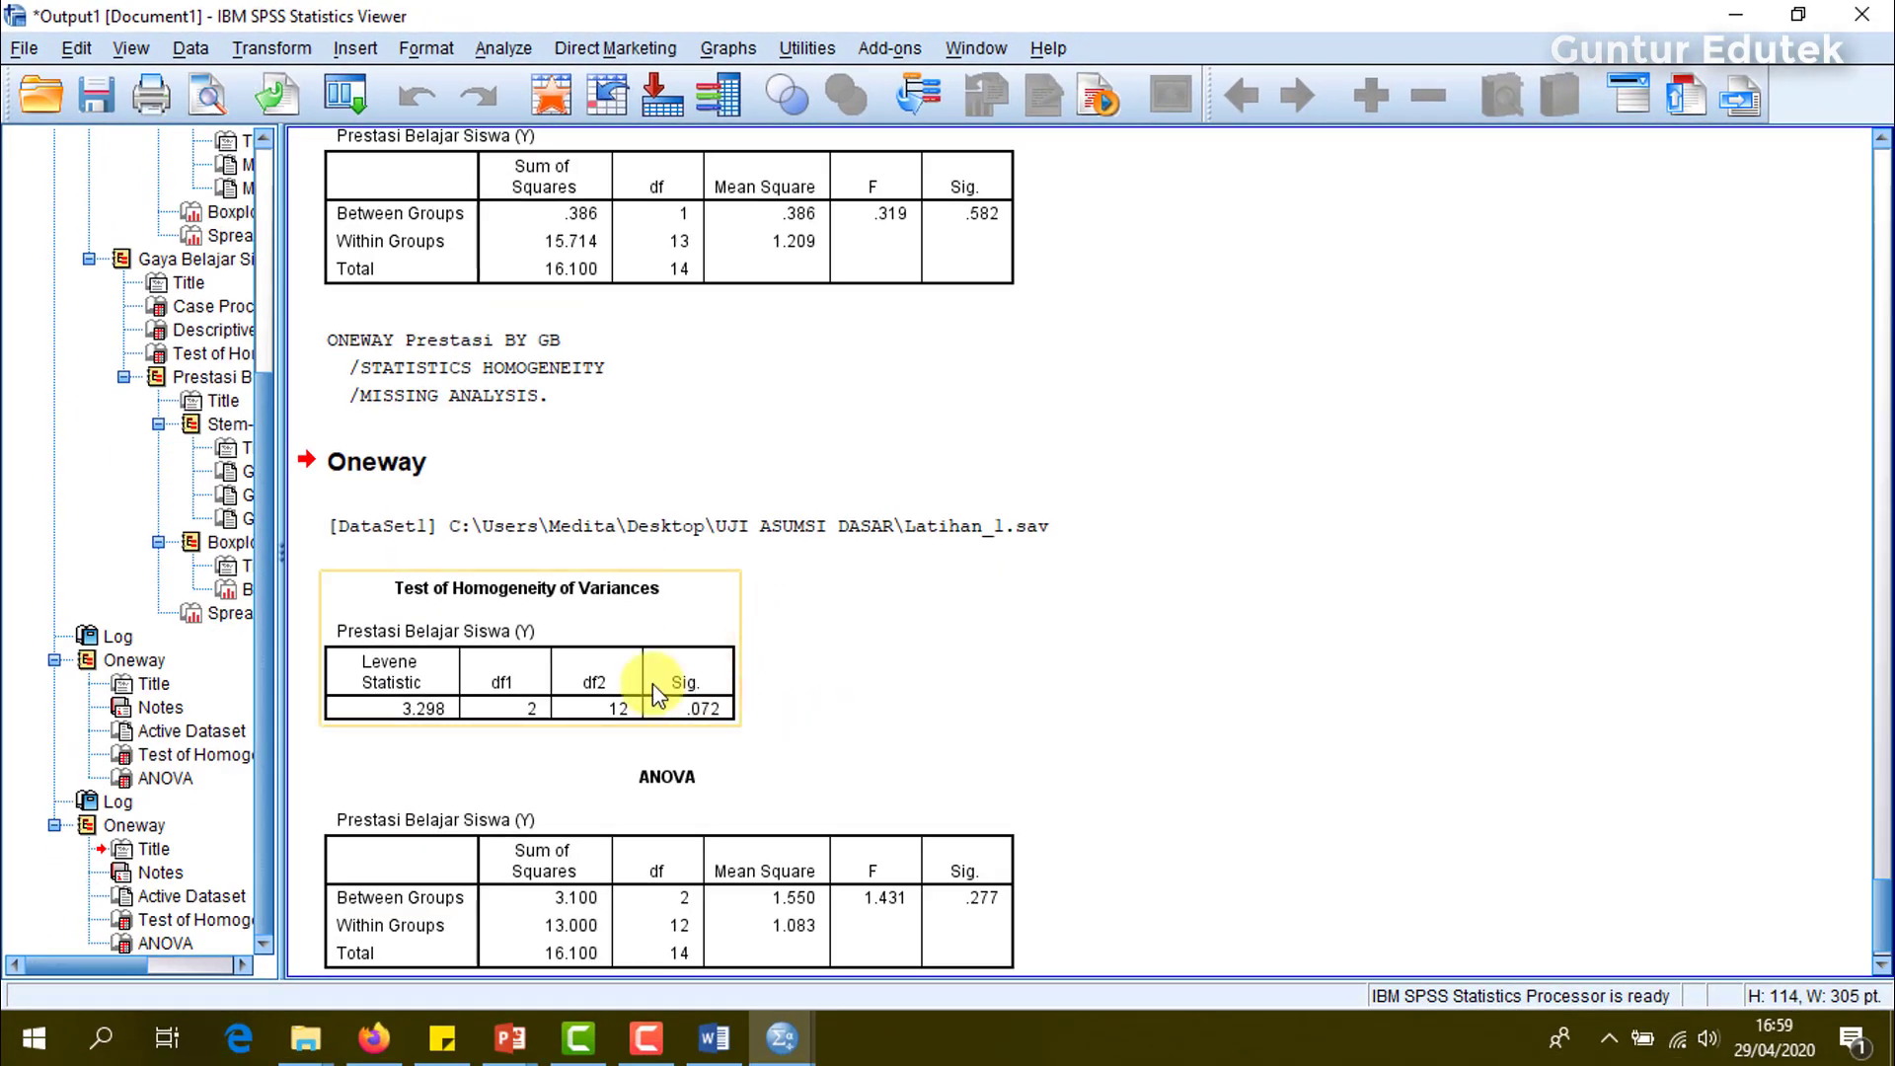
{"action": "left_click", "coordinate": [653, 683]}
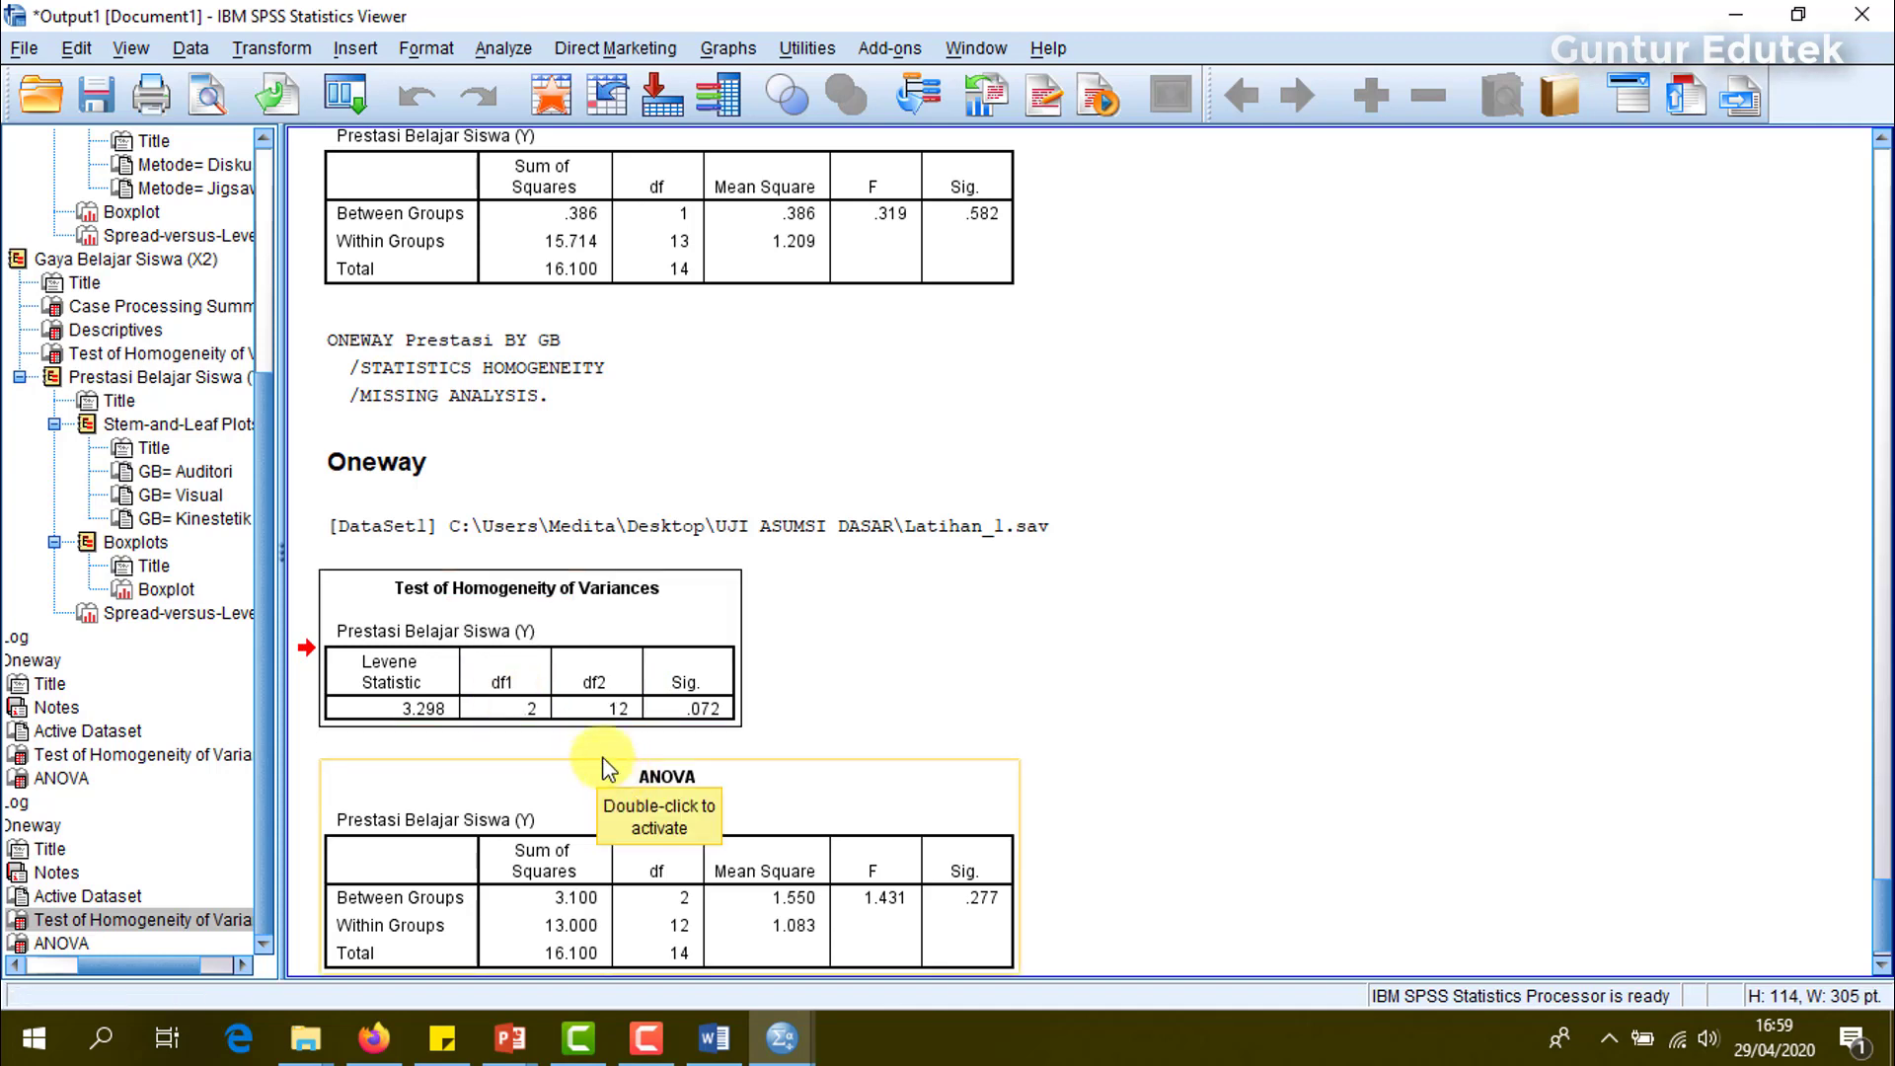
Step: Look back through the output, and switch to the Word homogeneity interpretation document to read its decision criteria and Metode Mengajar (X1) tables
{"action": "scroll", "coordinate": [856, 758], "scroll_direction": "up", "scroll_amount": 10}
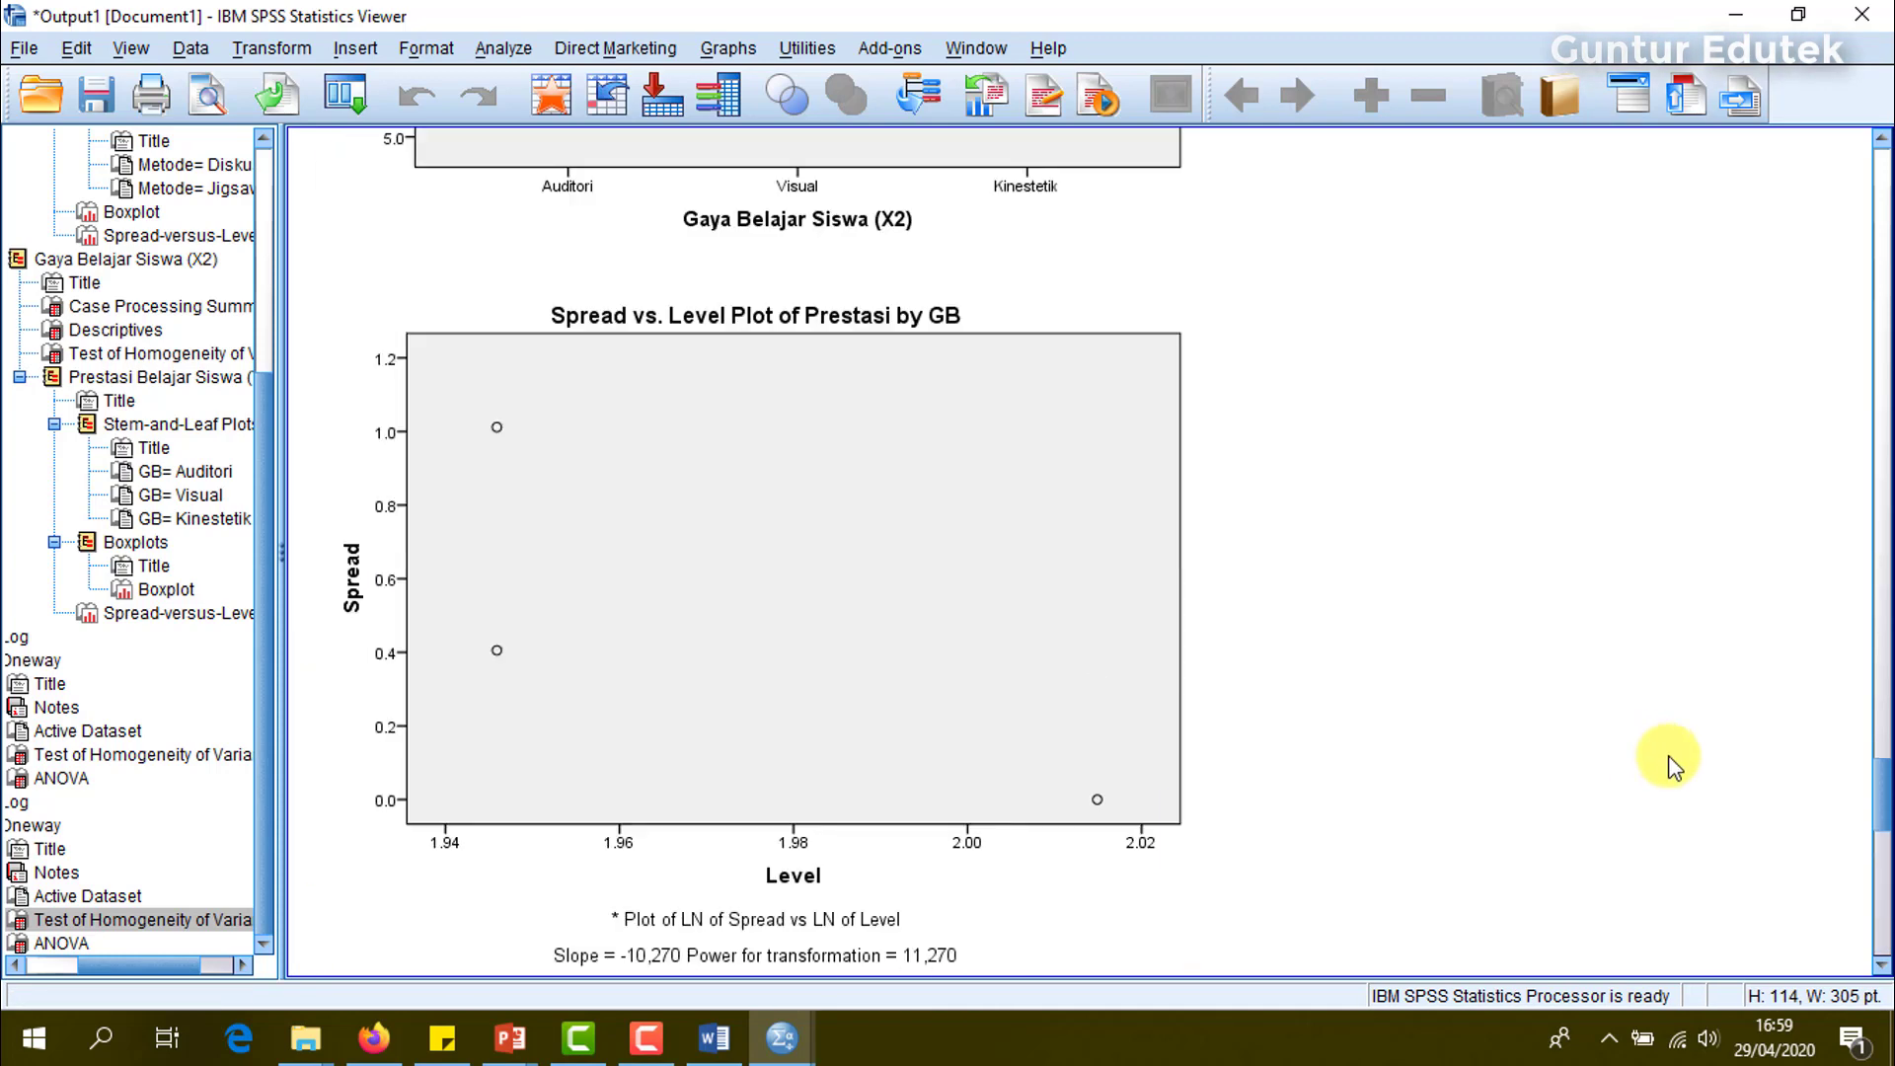
{"action": "scroll", "coordinate": [1883, 805], "scroll_direction": "up", "scroll_amount": 15}
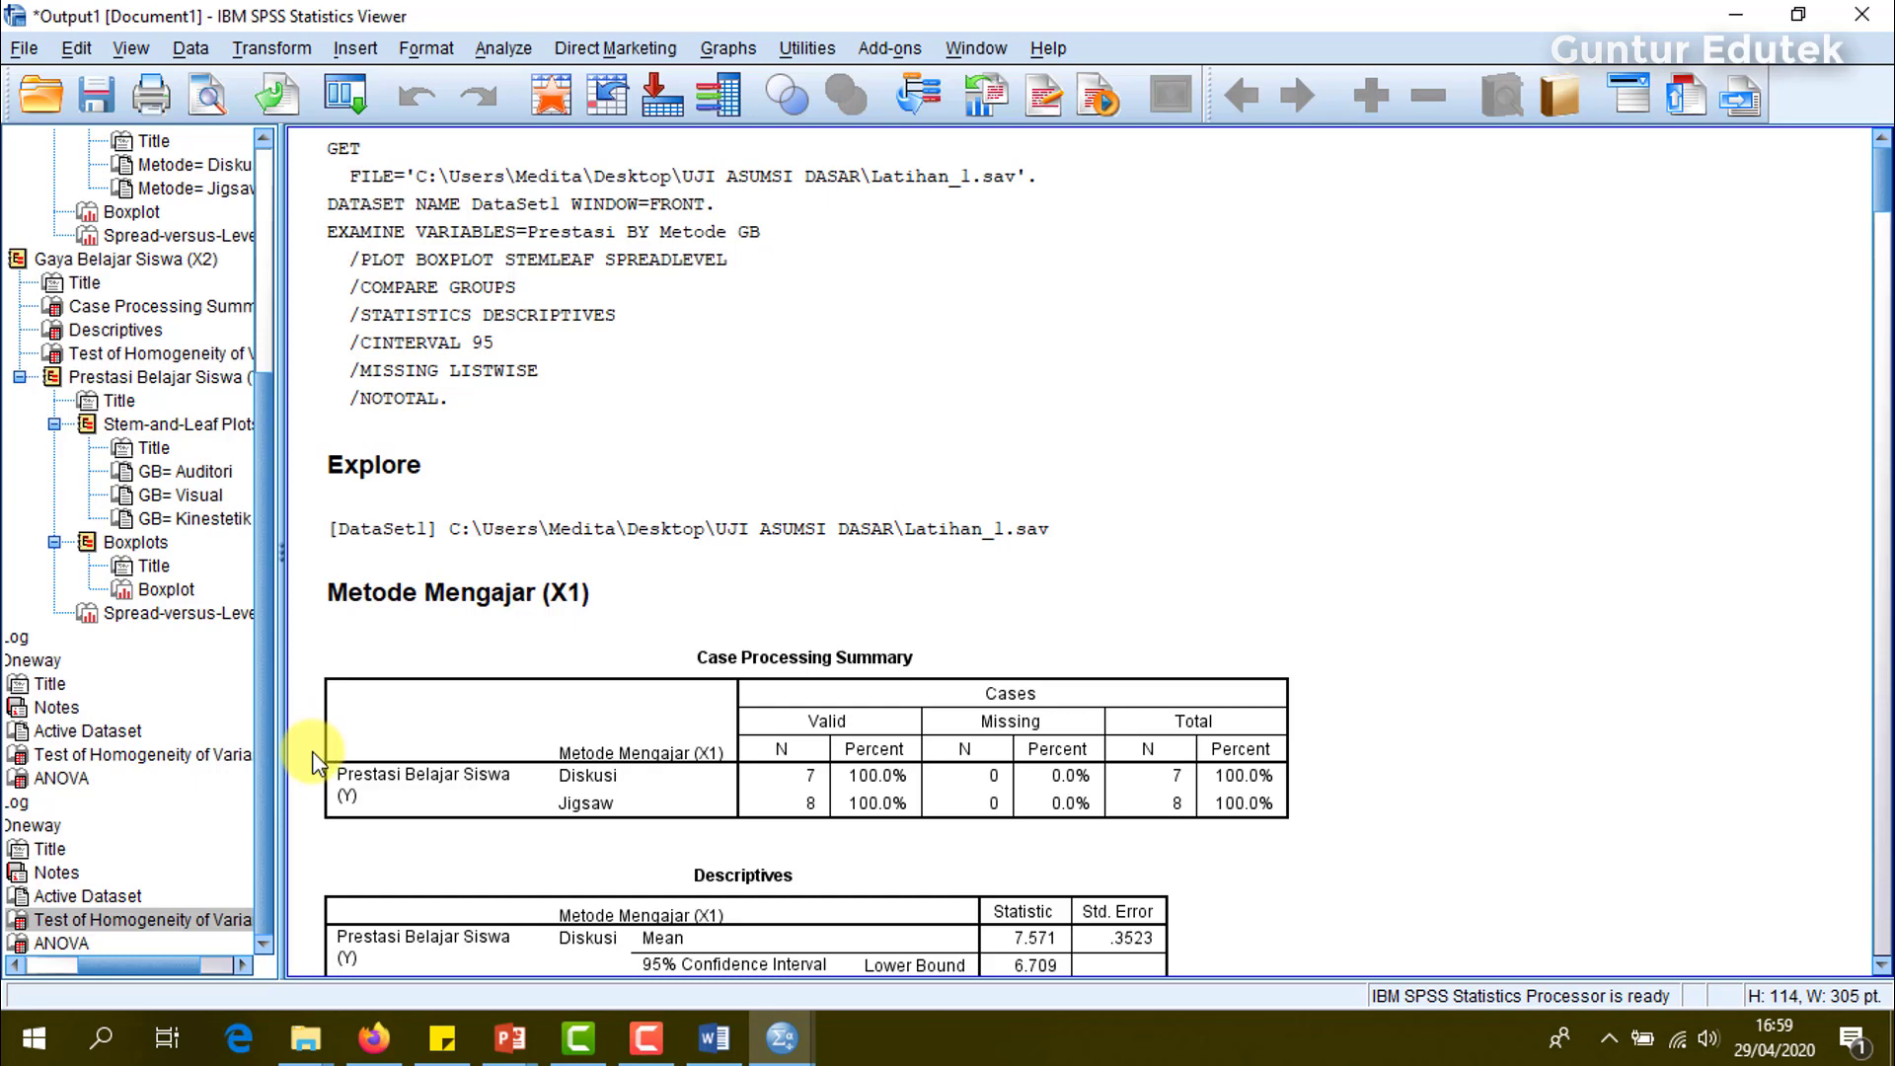
{"action": "key", "text": "alt+Tab"}
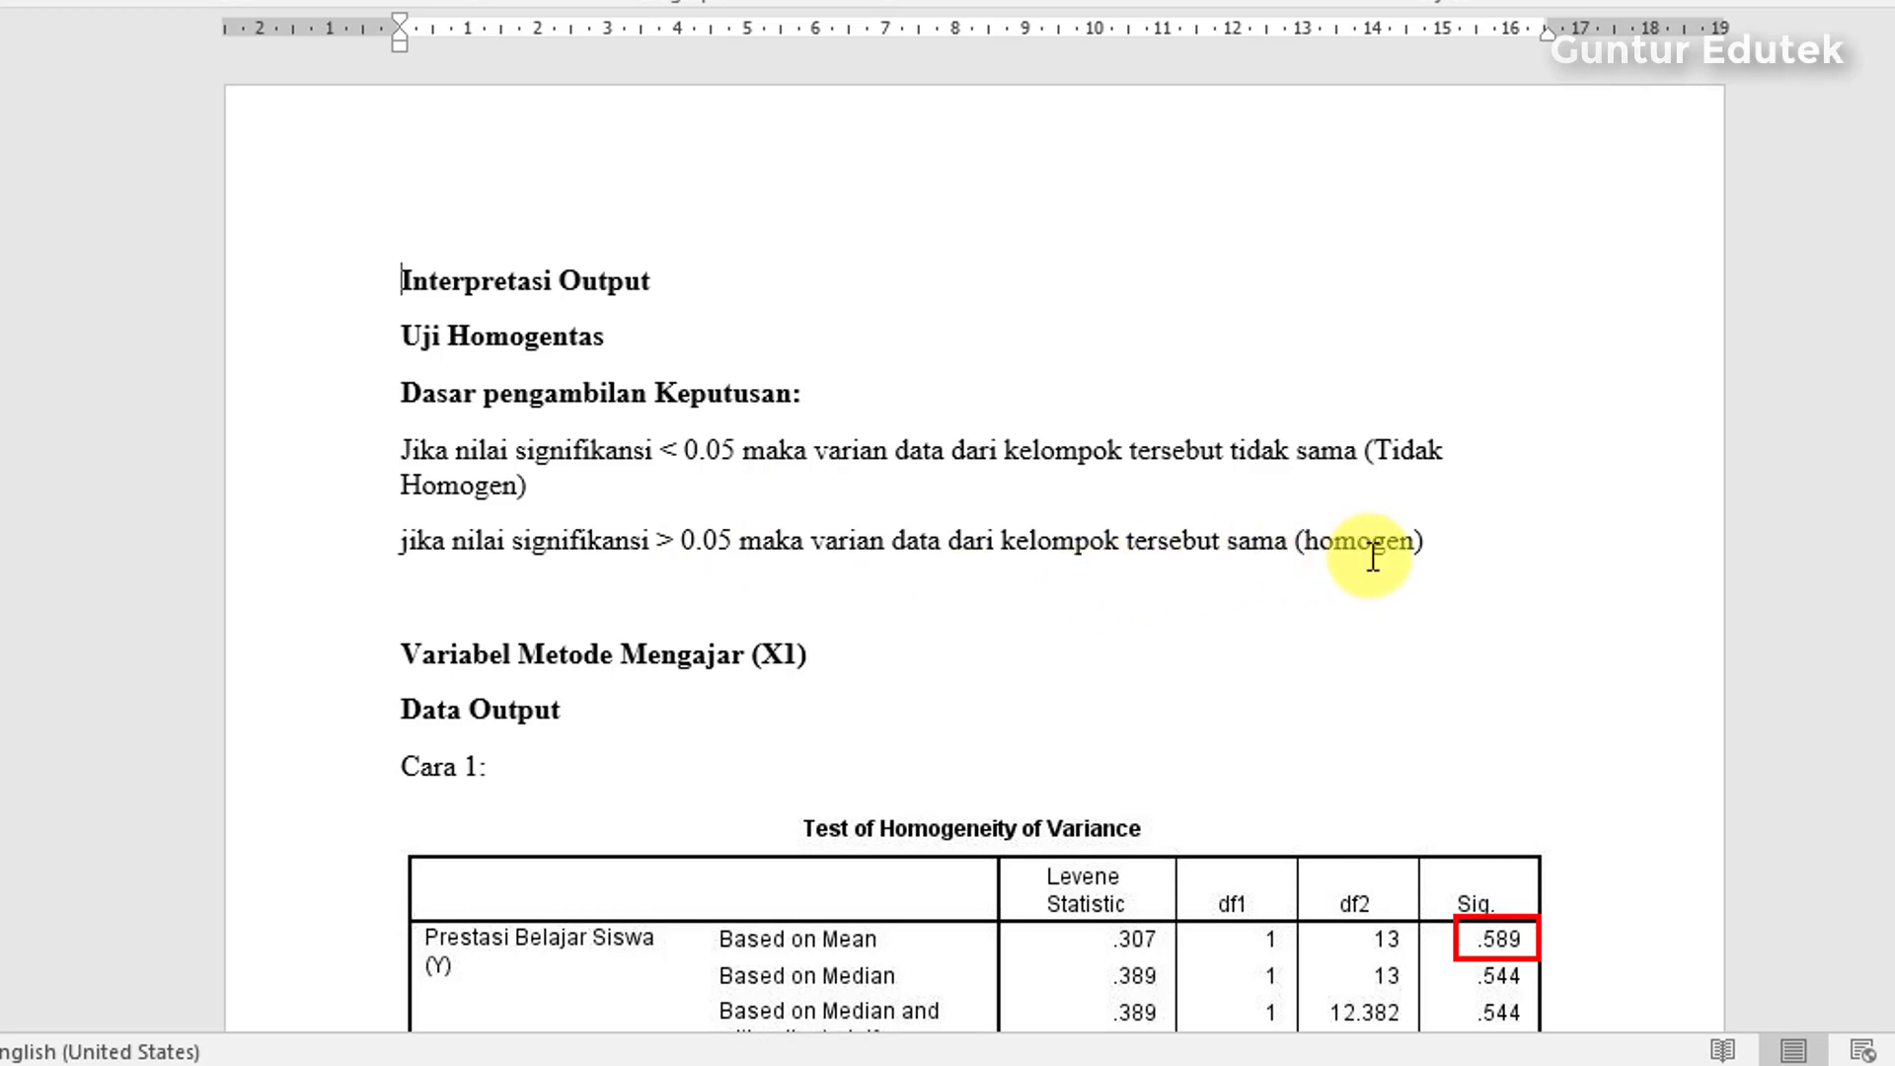
{"action": "scroll", "coordinate": [1401, 553], "scroll_direction": "down", "scroll_amount": 5}
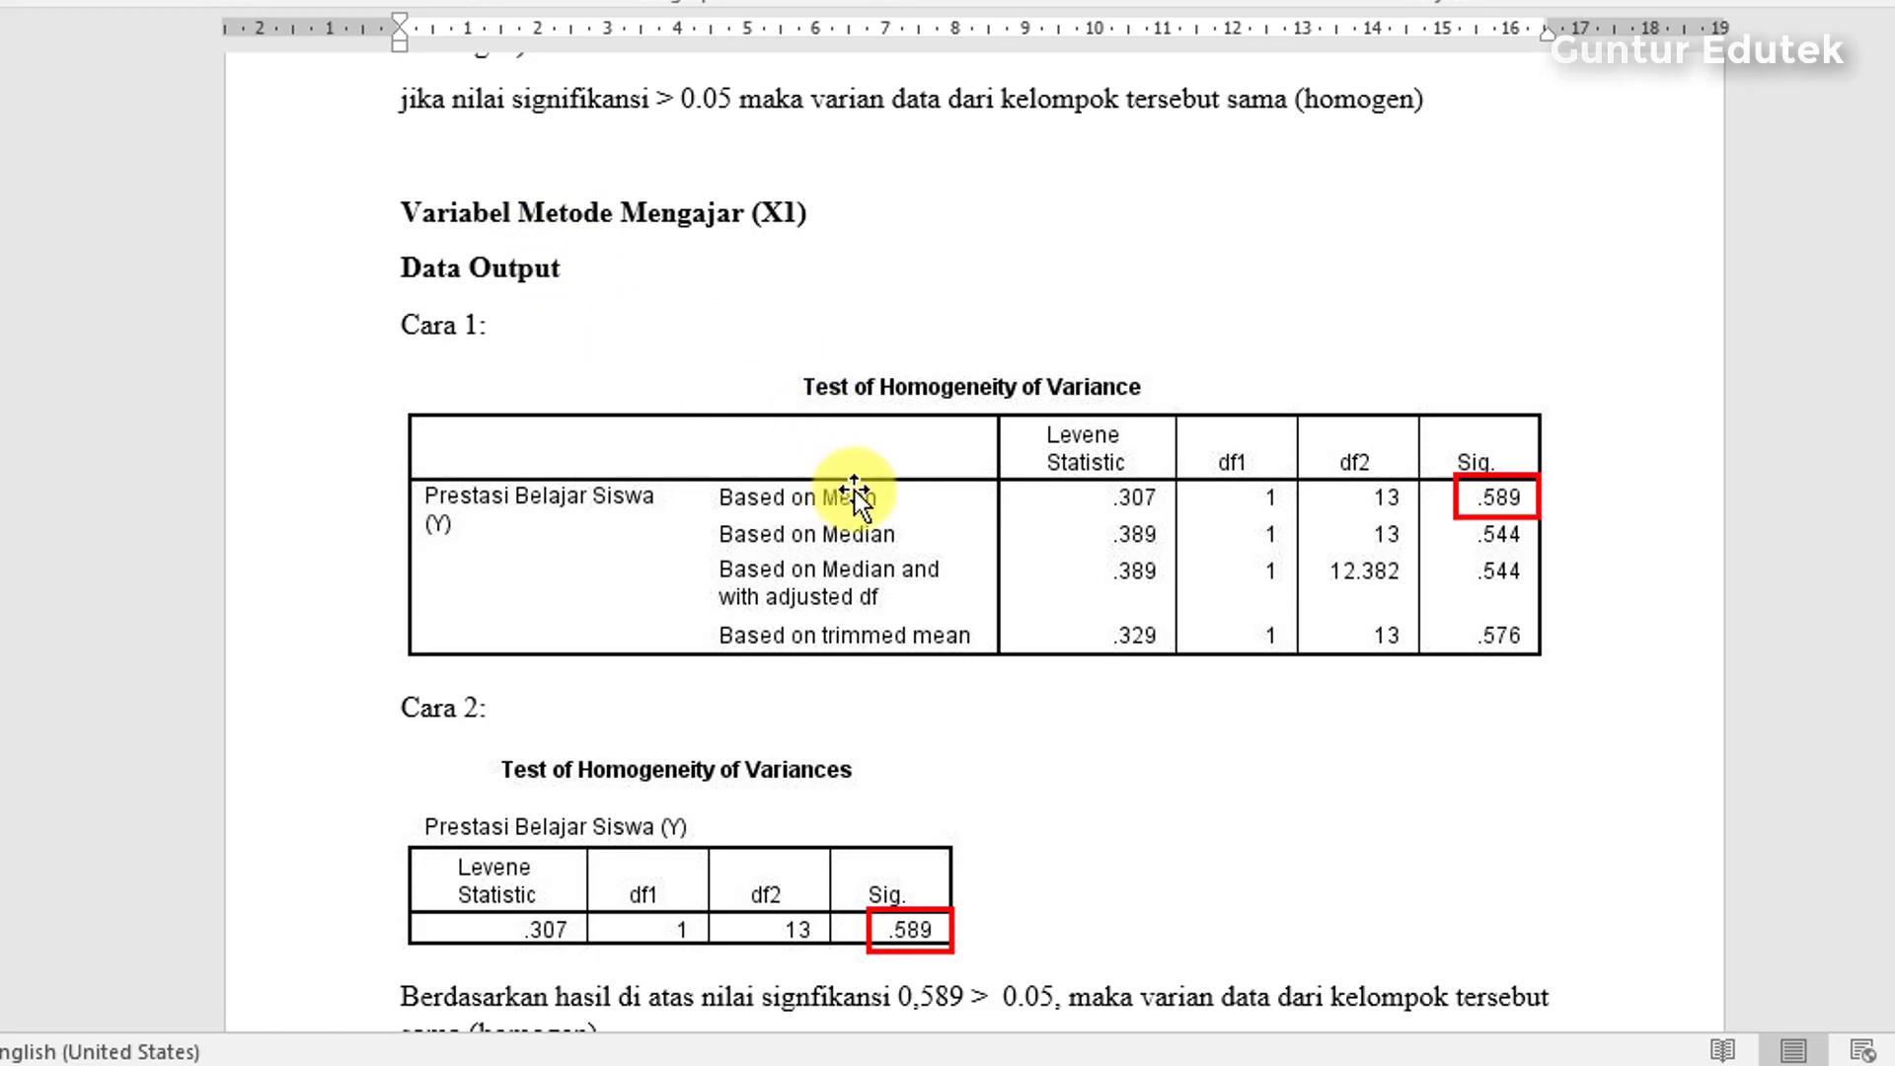
Step: Switch back to the SPSS output and locate the Explore Test of Homogeneity of Variance table for Metode Mengajar (X1)
{"action": "left_click", "coordinate": [777, 1035]}
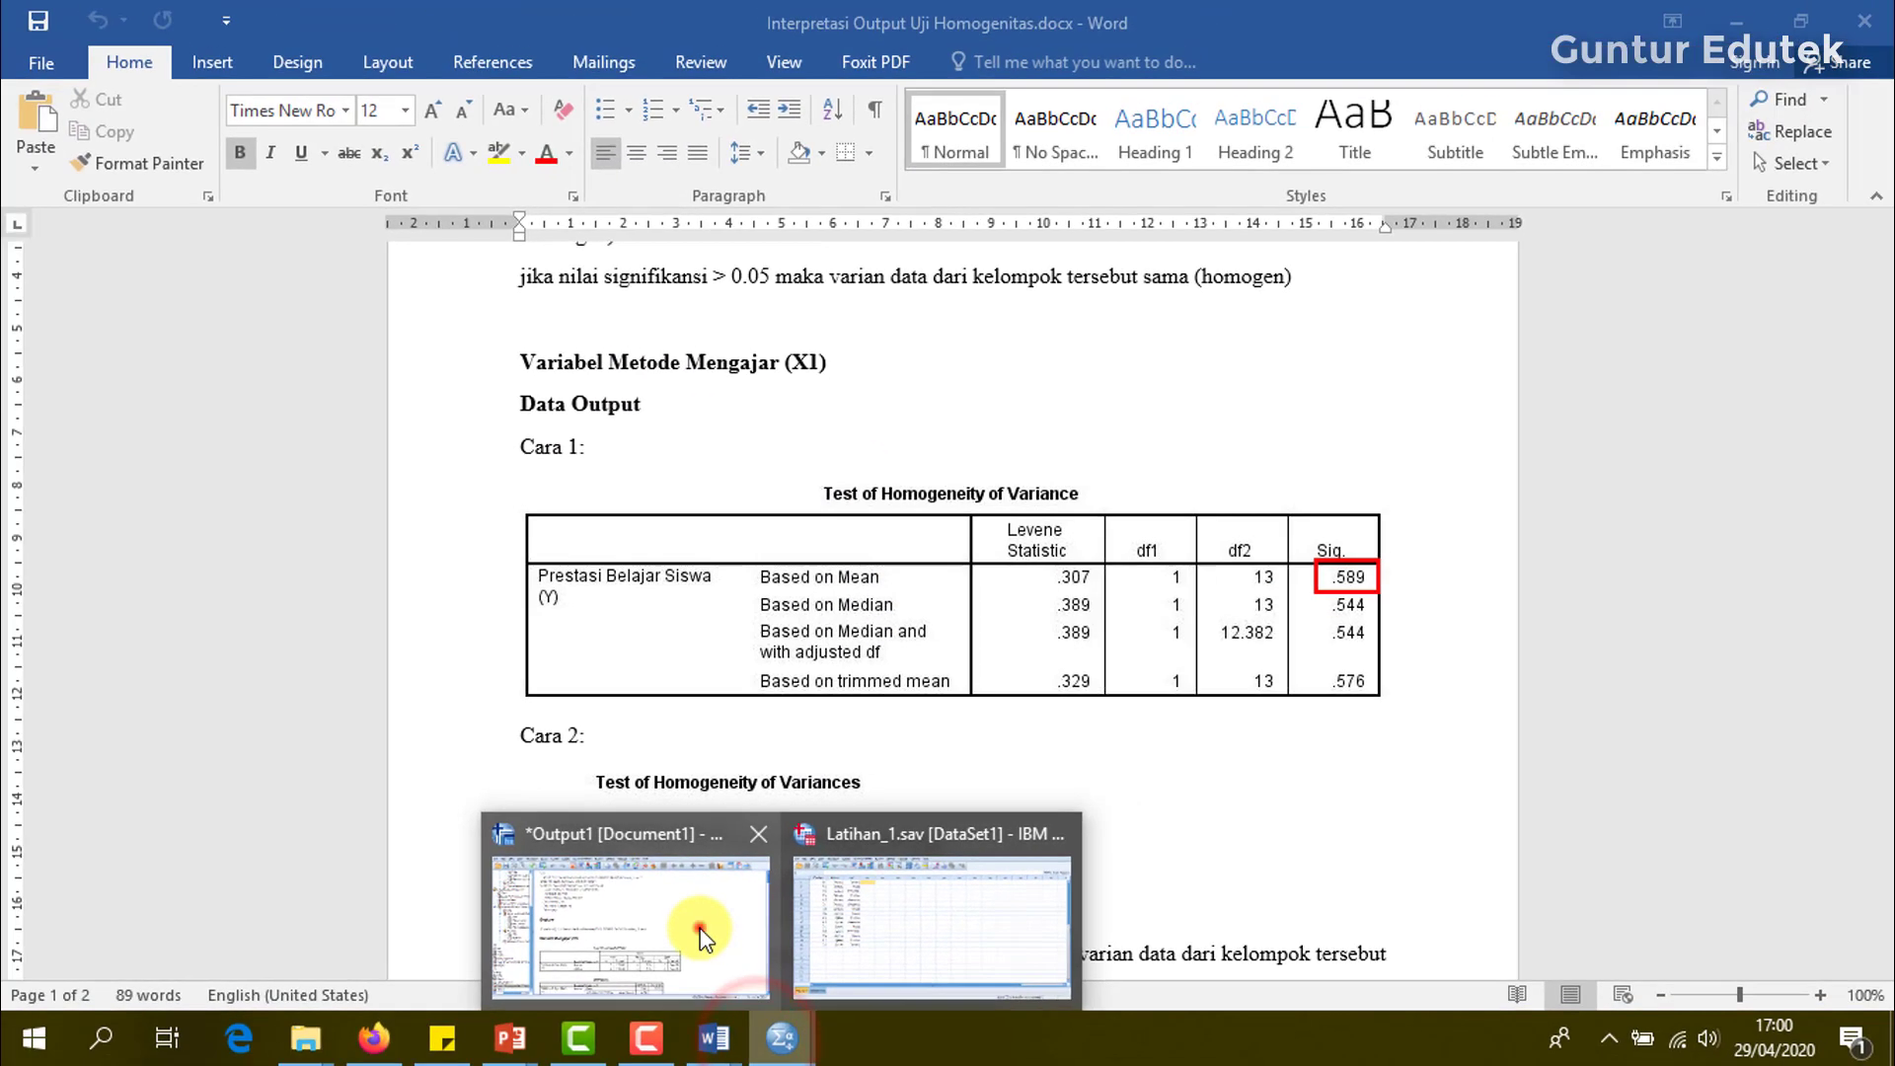
{"action": "left_click", "coordinate": [703, 935]}
{"action": "left_click", "coordinate": [268, 499]}
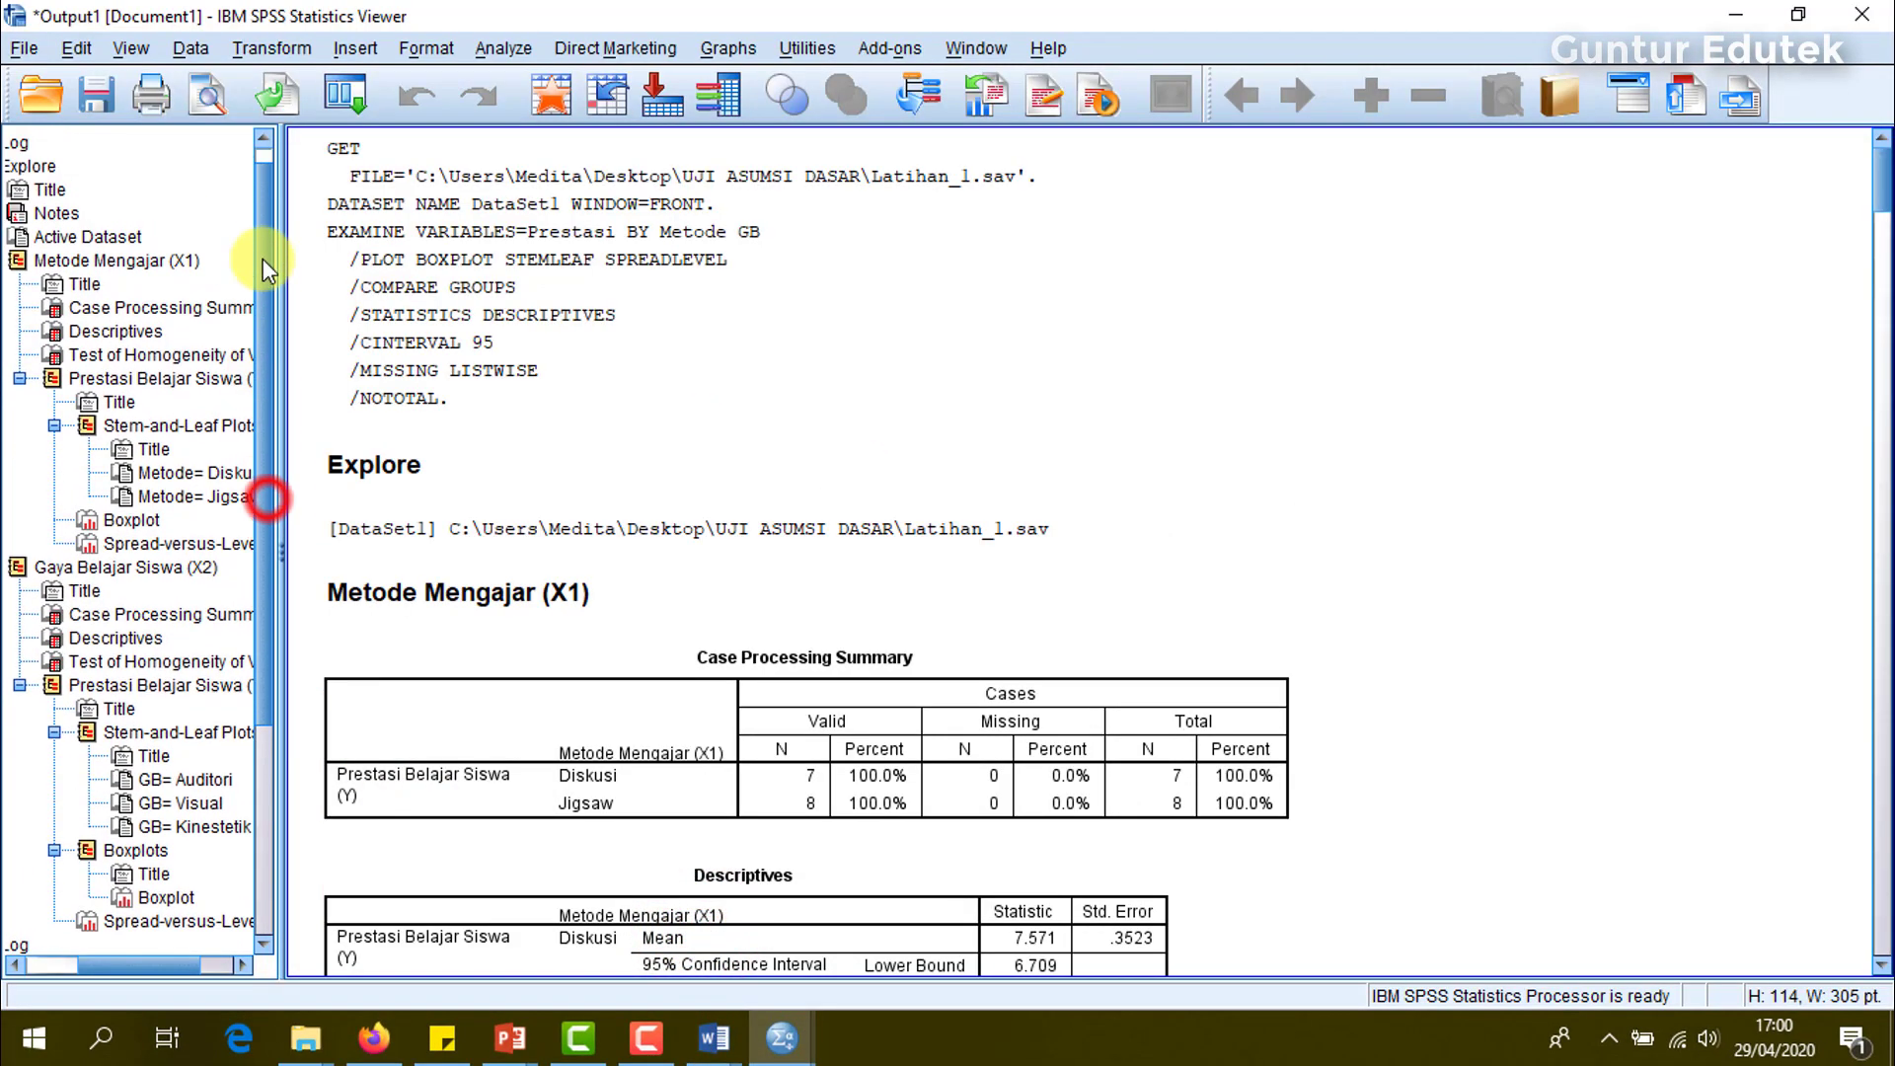
{"action": "left_click", "coordinate": [128, 282]}
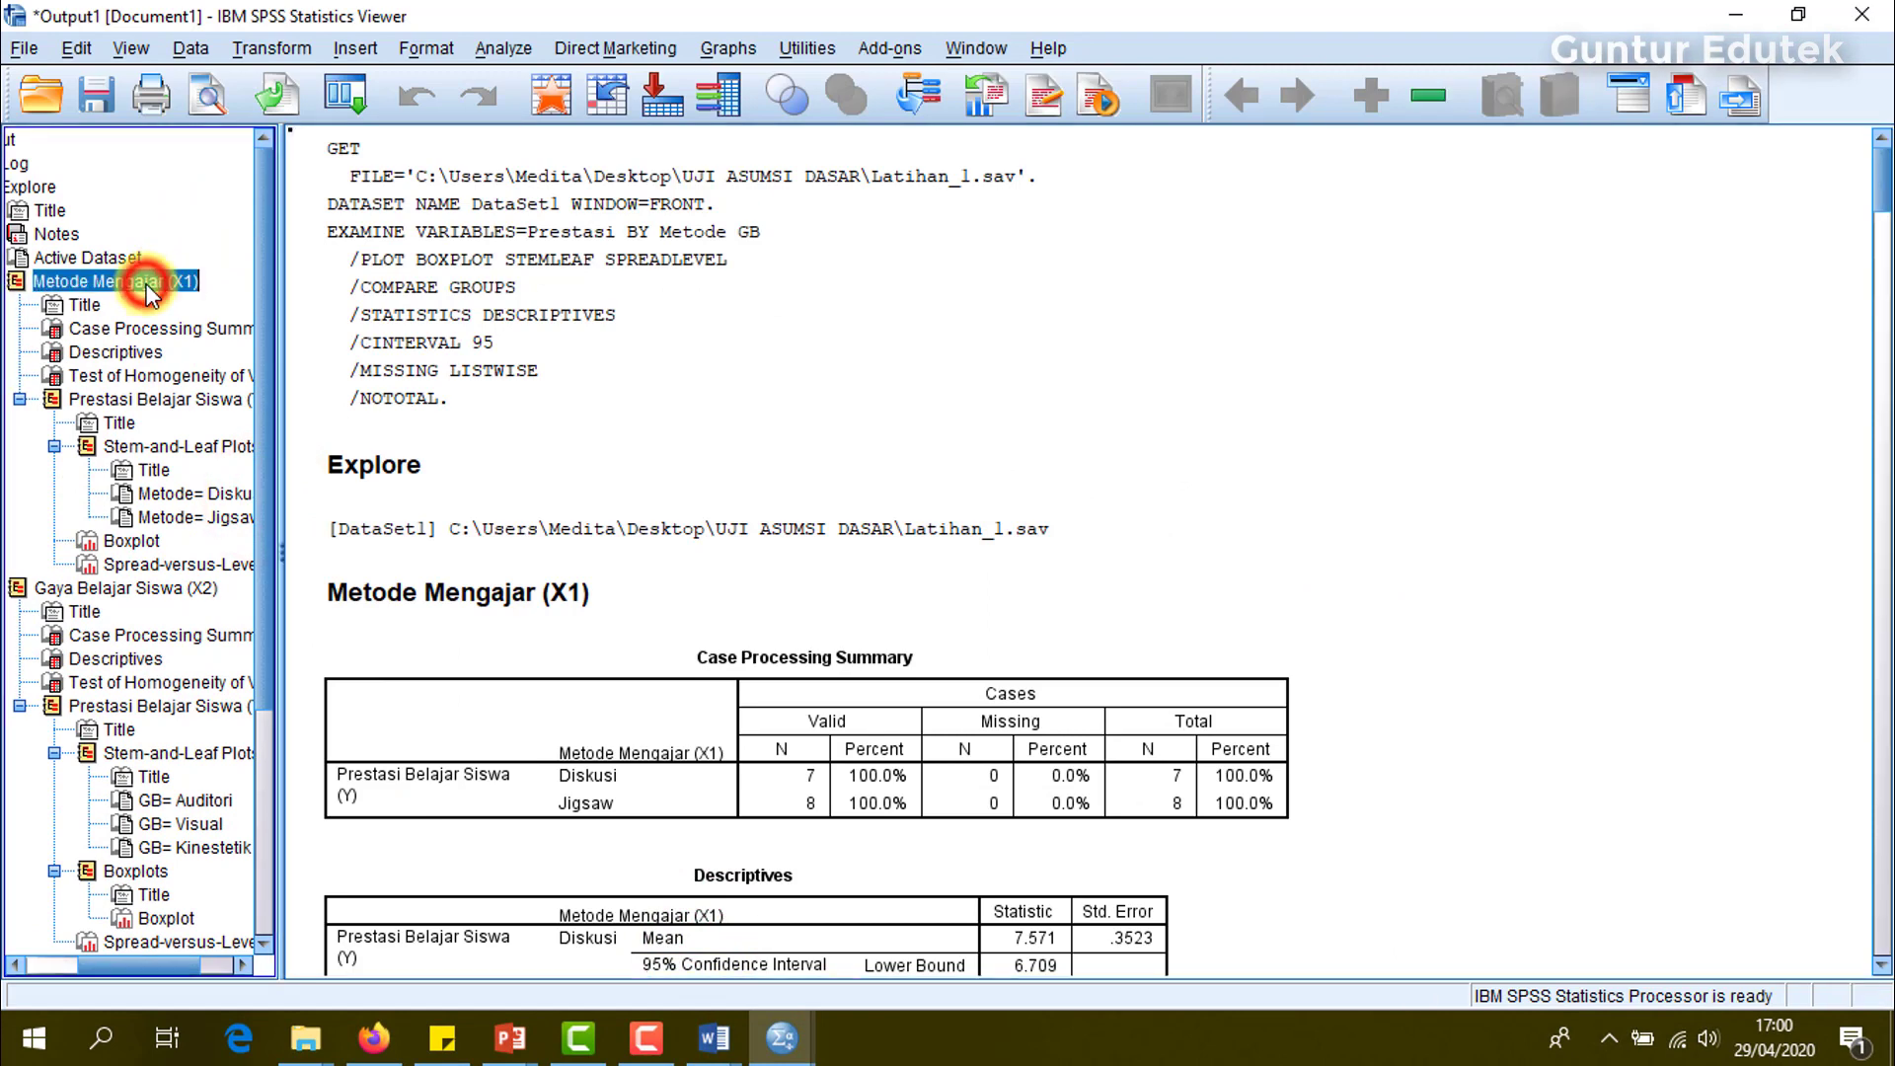
{"action": "left_click", "coordinate": [139, 376]}
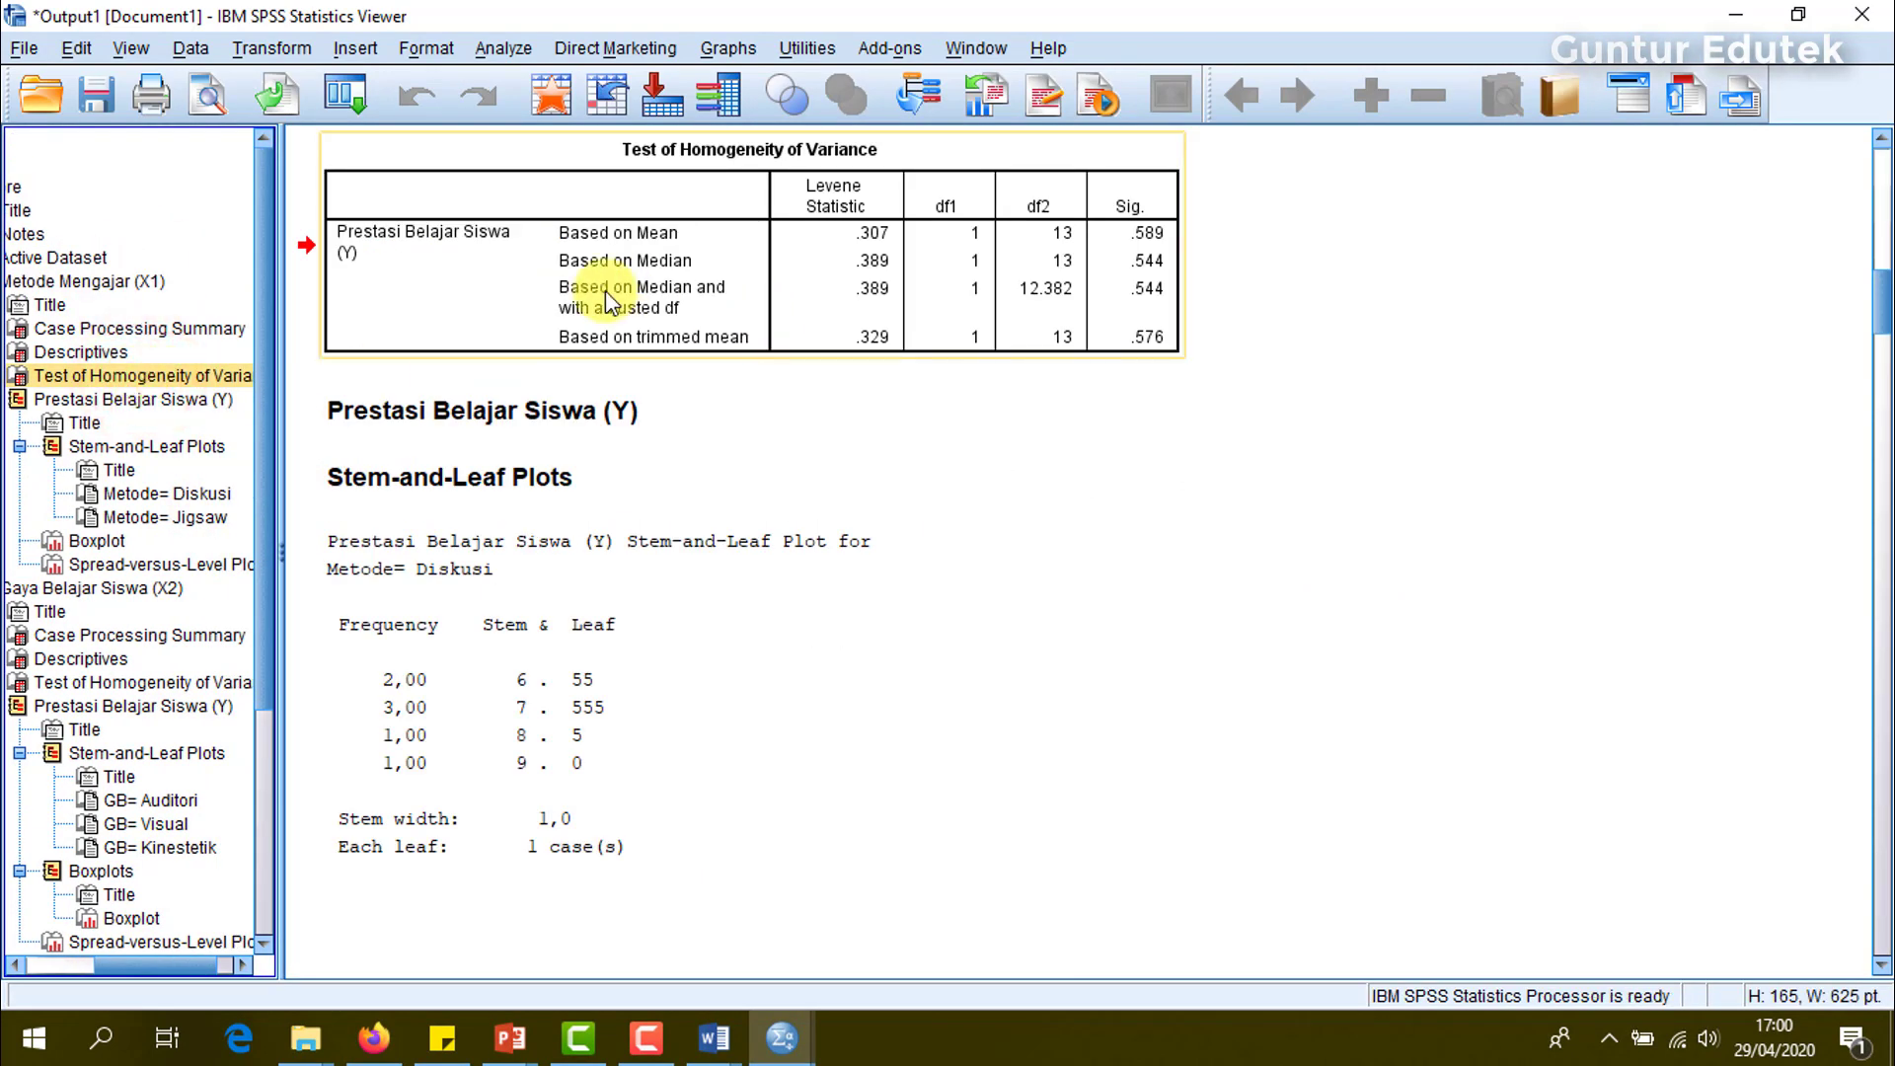
{"action": "left_click", "coordinate": [750, 269]}
{"action": "left_click", "coordinate": [730, 411]}
Step: Return to the Word interpretation document and examine the Cara 1 and Cara 2 tables and the conclusion for Metode Mengajar (X1)
{"action": "left_click", "coordinate": [714, 1037]}
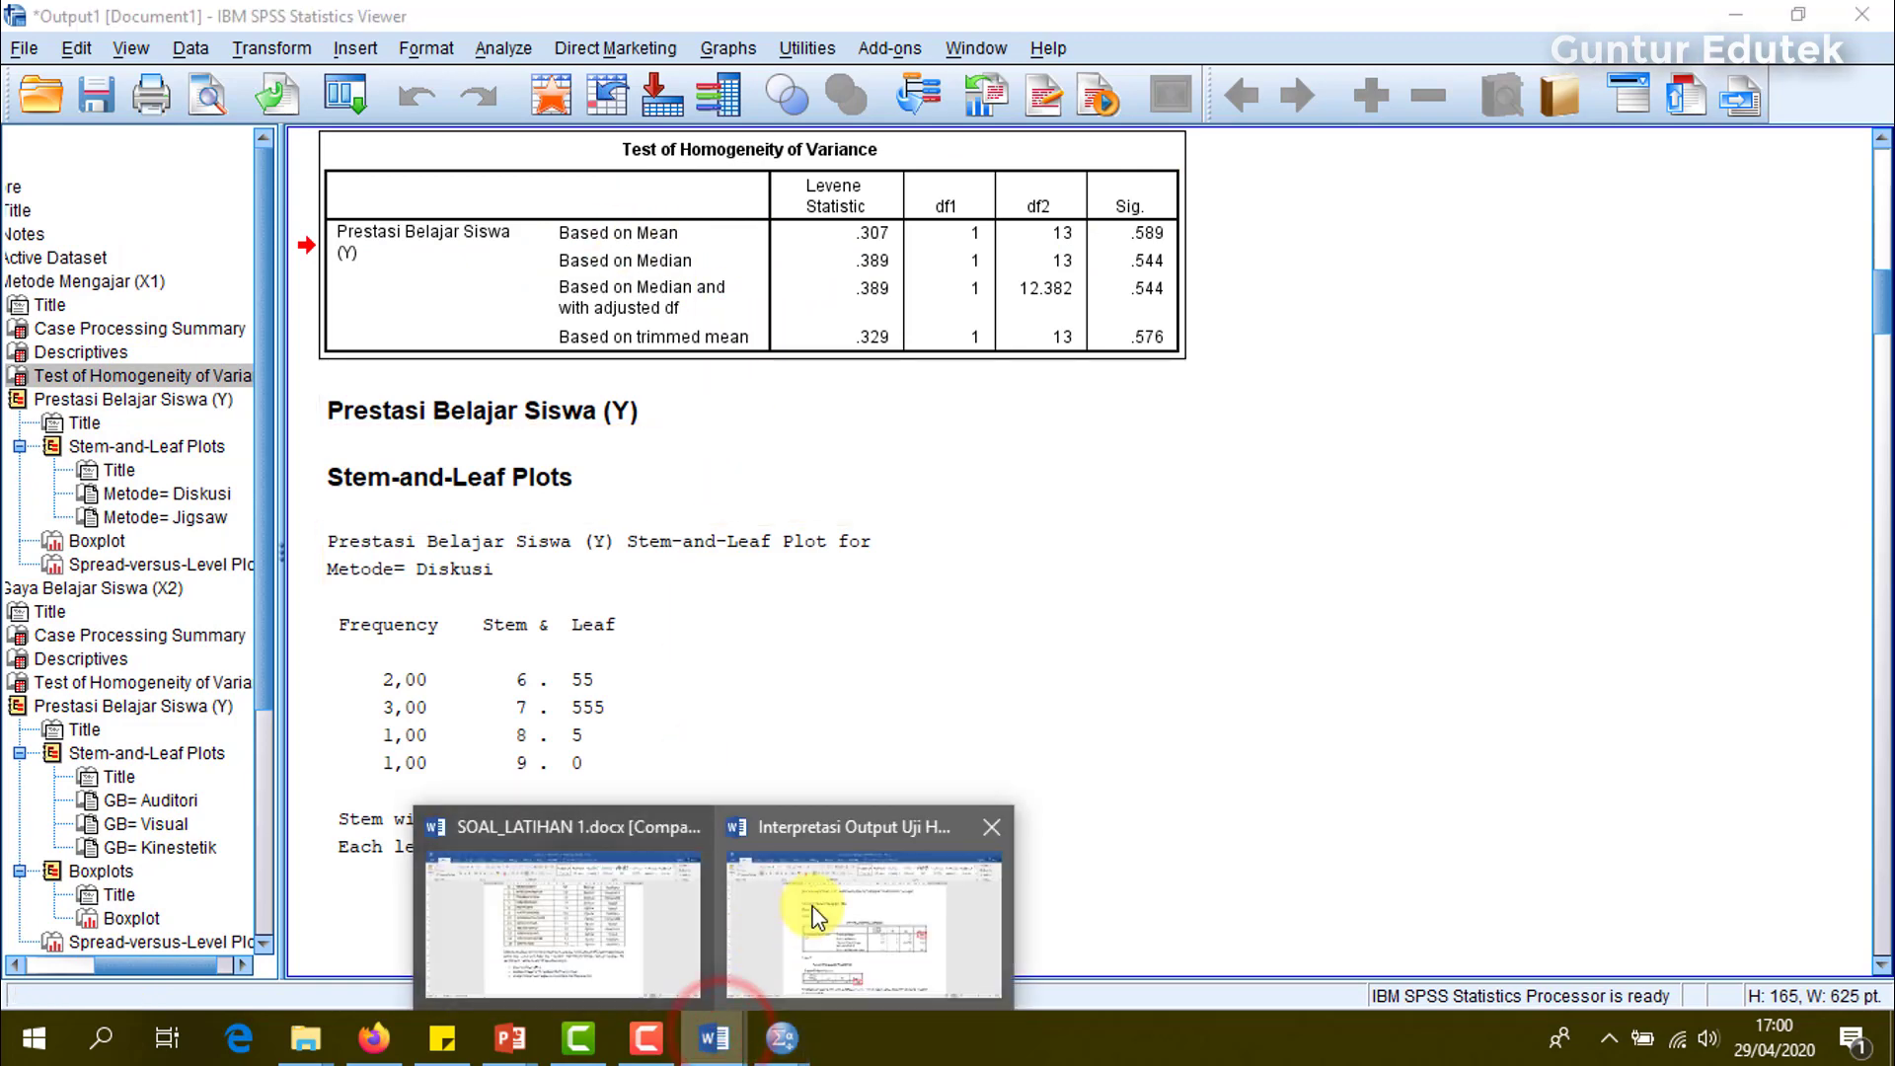
{"action": "left_click", "coordinate": [811, 903]}
{"action": "left_click", "coordinate": [977, 590]}
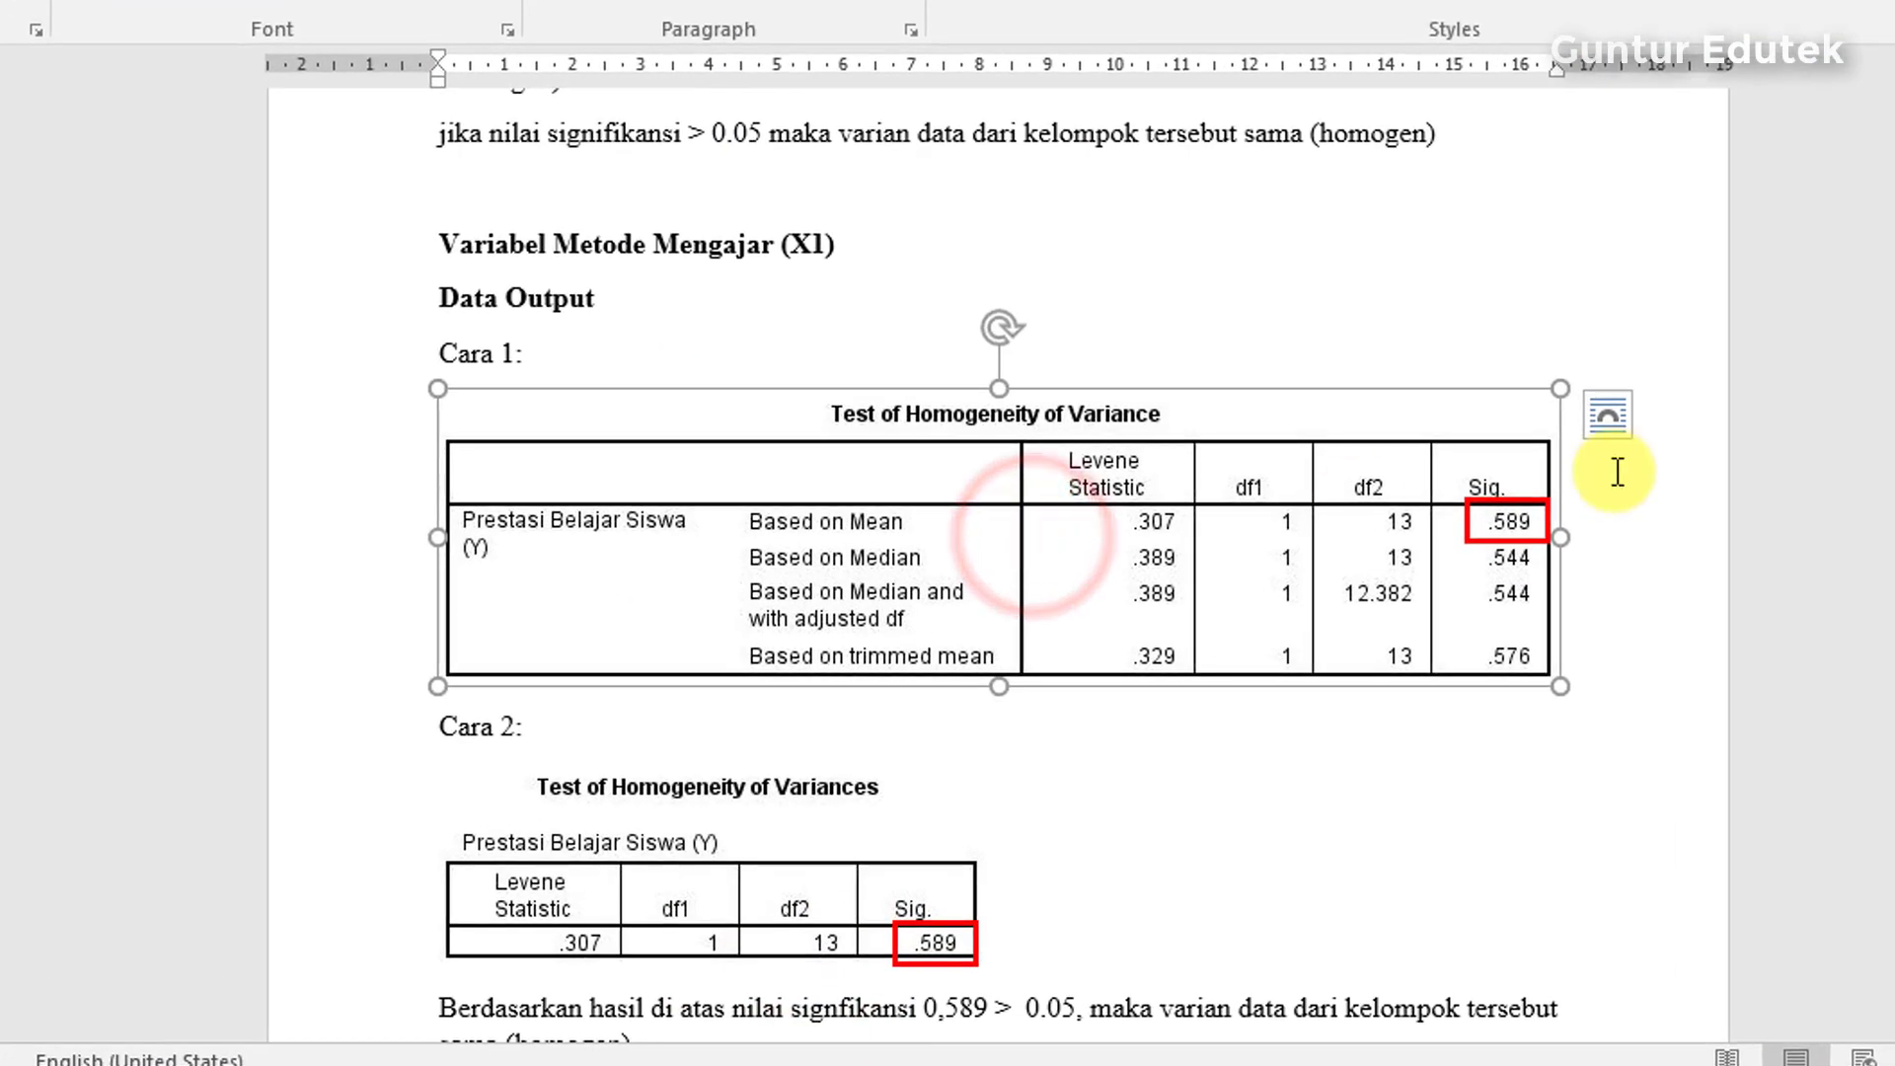
{"action": "scroll", "coordinate": [1382, 539], "scroll_direction": "down", "scroll_amount": 2}
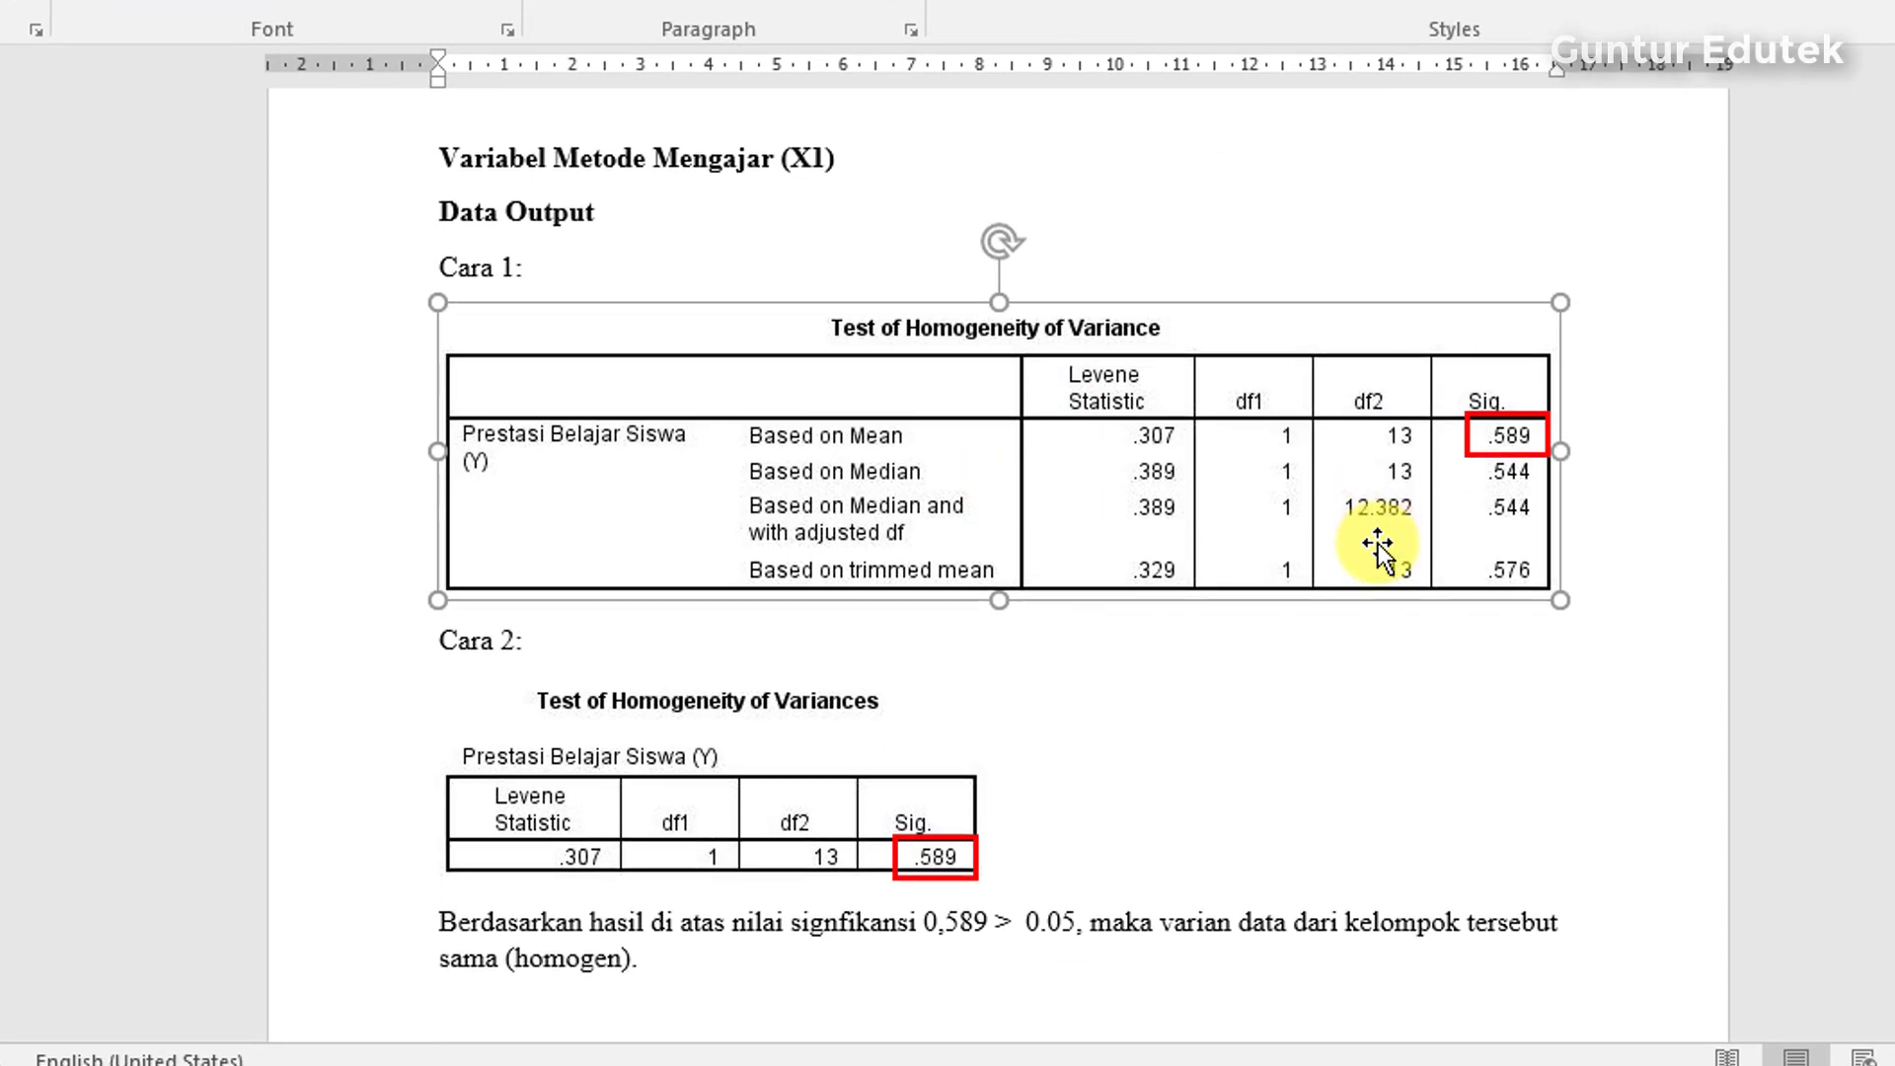
{"action": "left_click", "coordinate": [569, 714]}
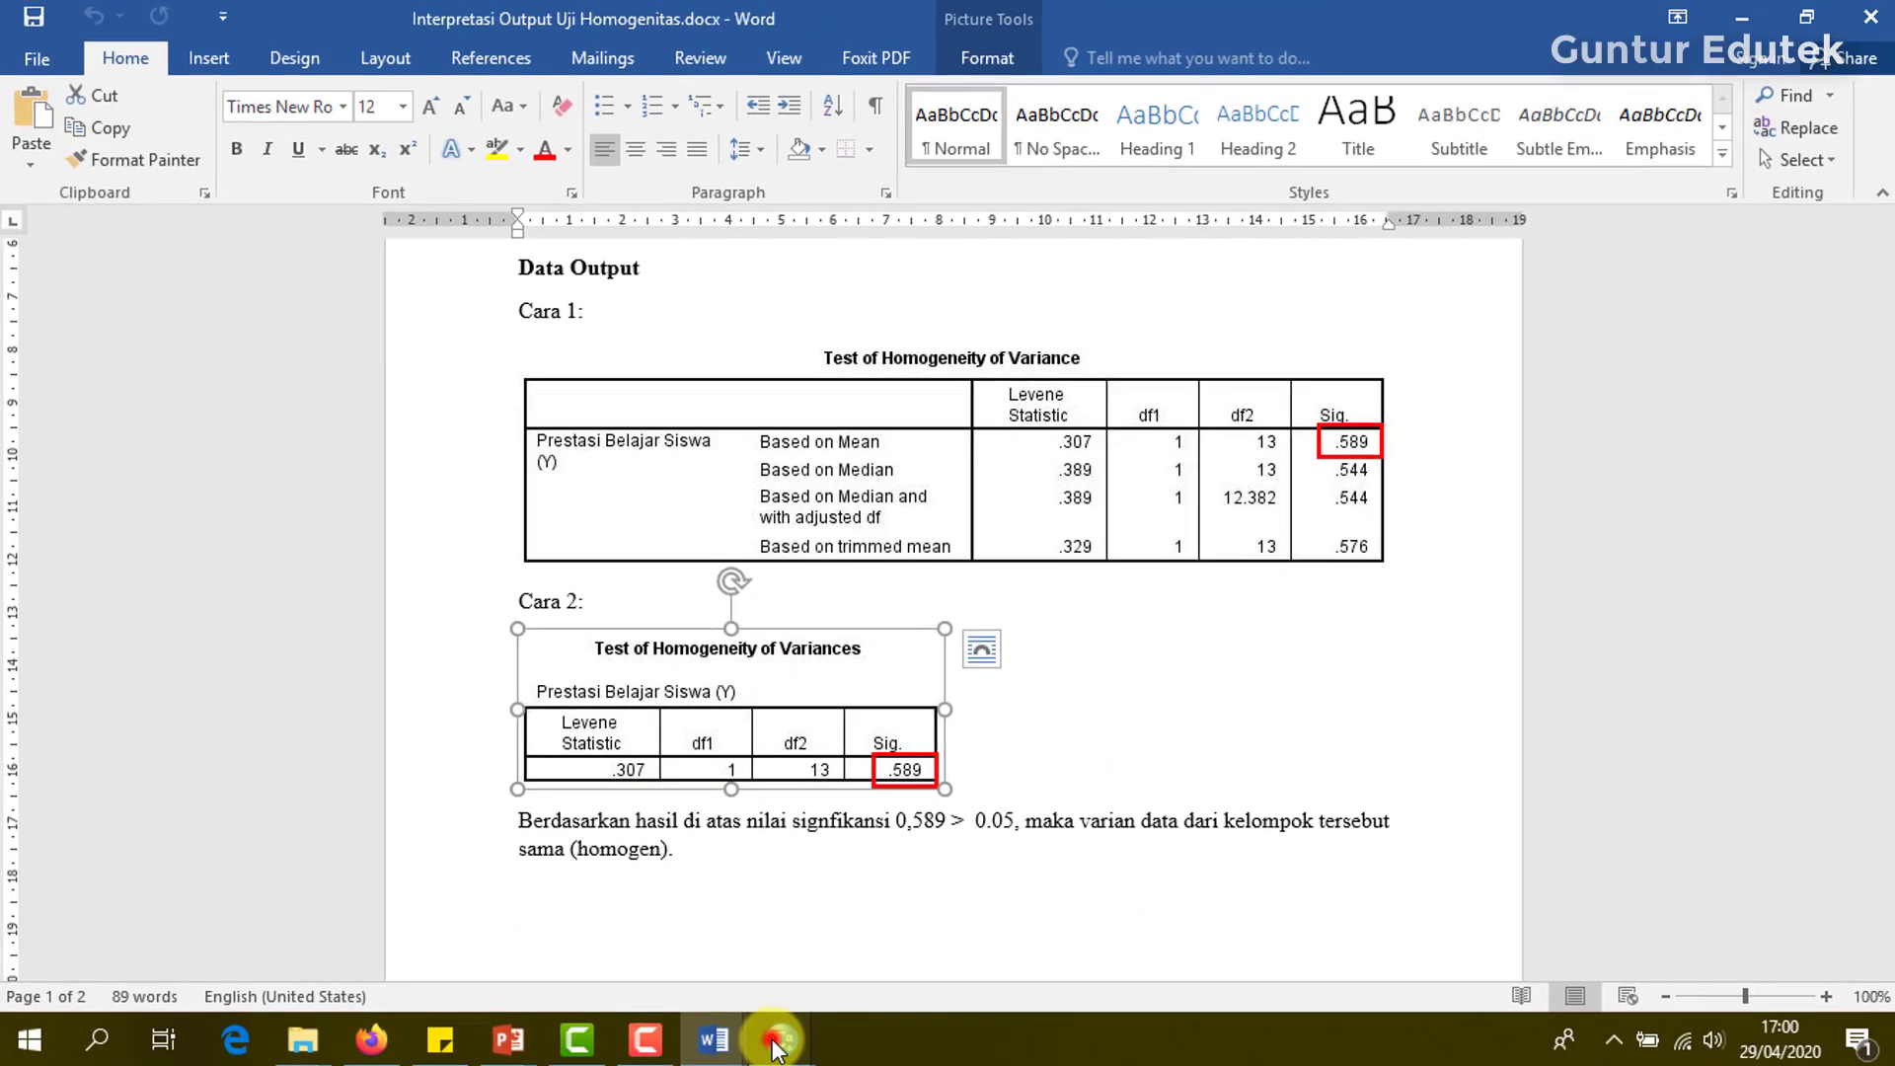
Step: Switch to the SPSS output and locate the Oneway Test of Homogeneity of Variances table with Metode as the factor
{"action": "left_click", "coordinate": [774, 1065]}
{"action": "left_click", "coordinate": [671, 926]}
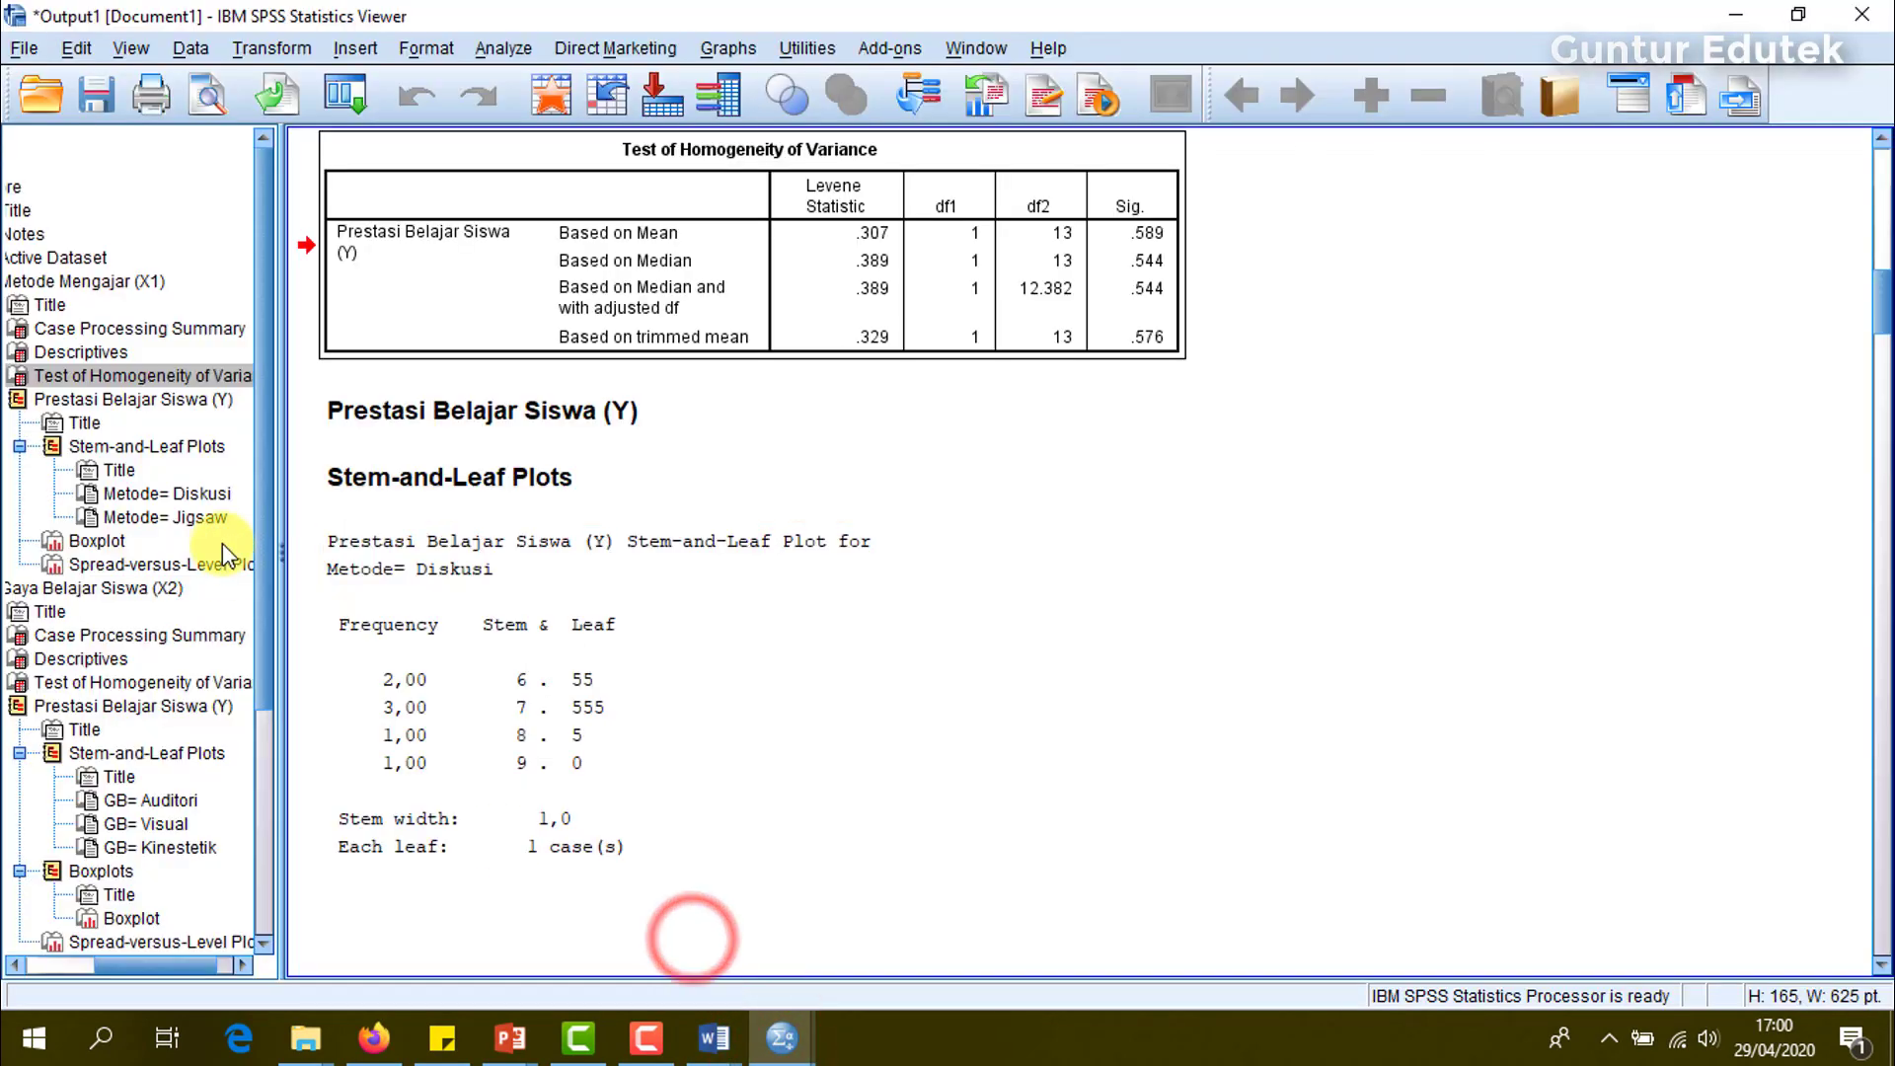
{"action": "left_click_drag", "start_coordinate": [260, 488], "coordinate": [283, 727]}
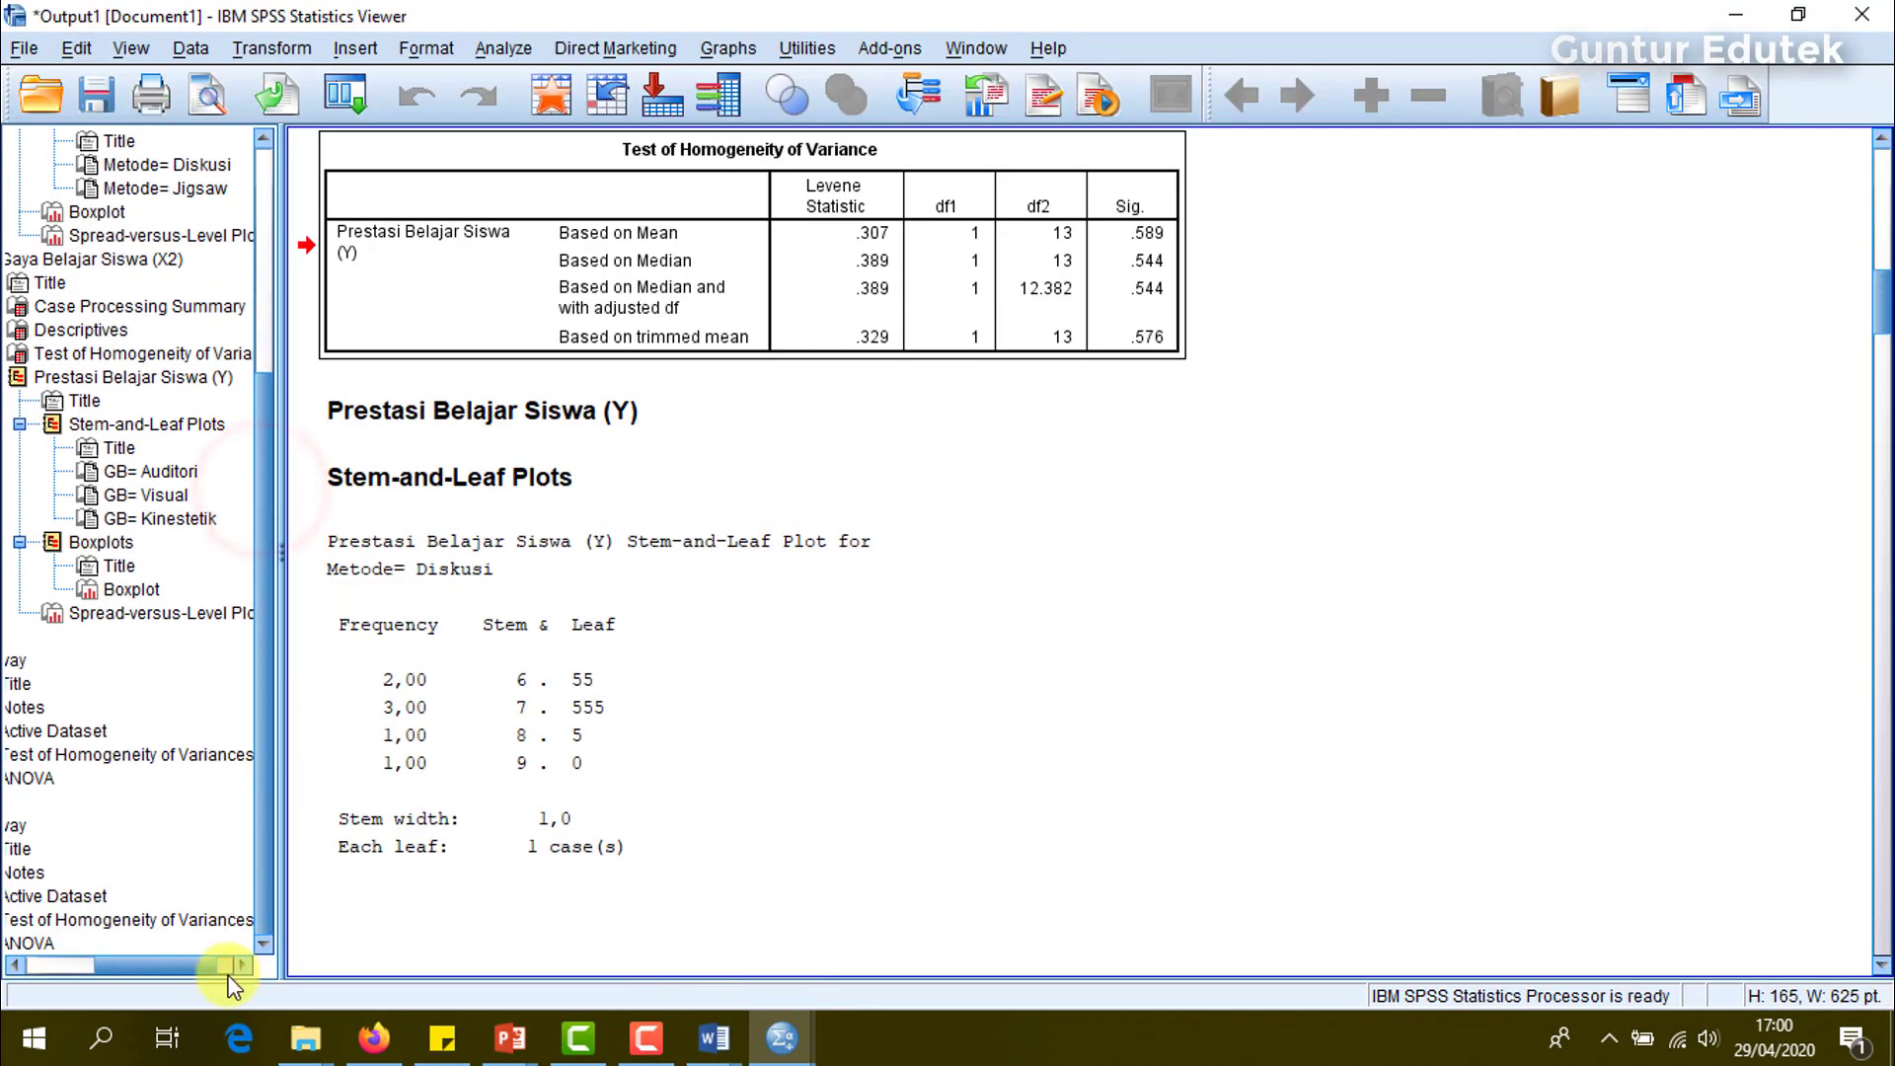
{"action": "left_click_drag", "start_coordinate": [189, 965], "coordinate": [116, 919]}
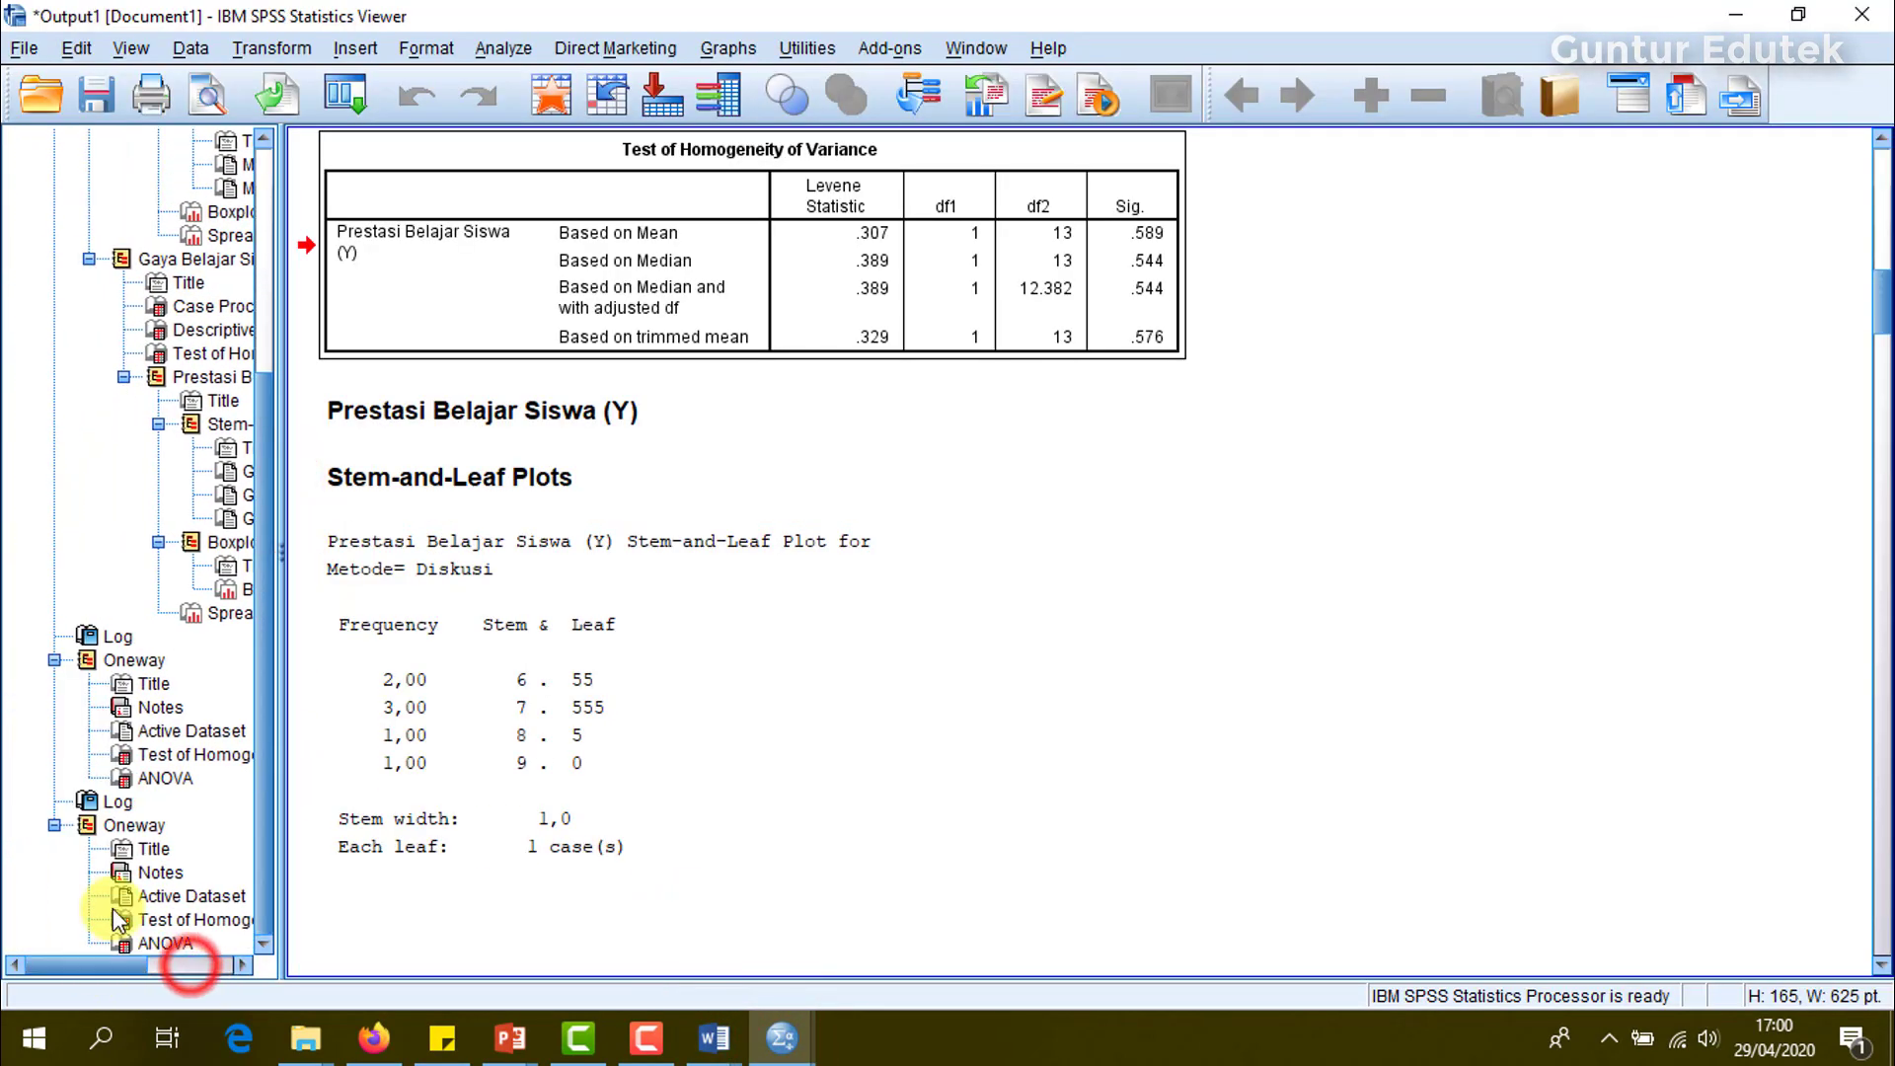
{"action": "left_click", "coordinate": [164, 750]}
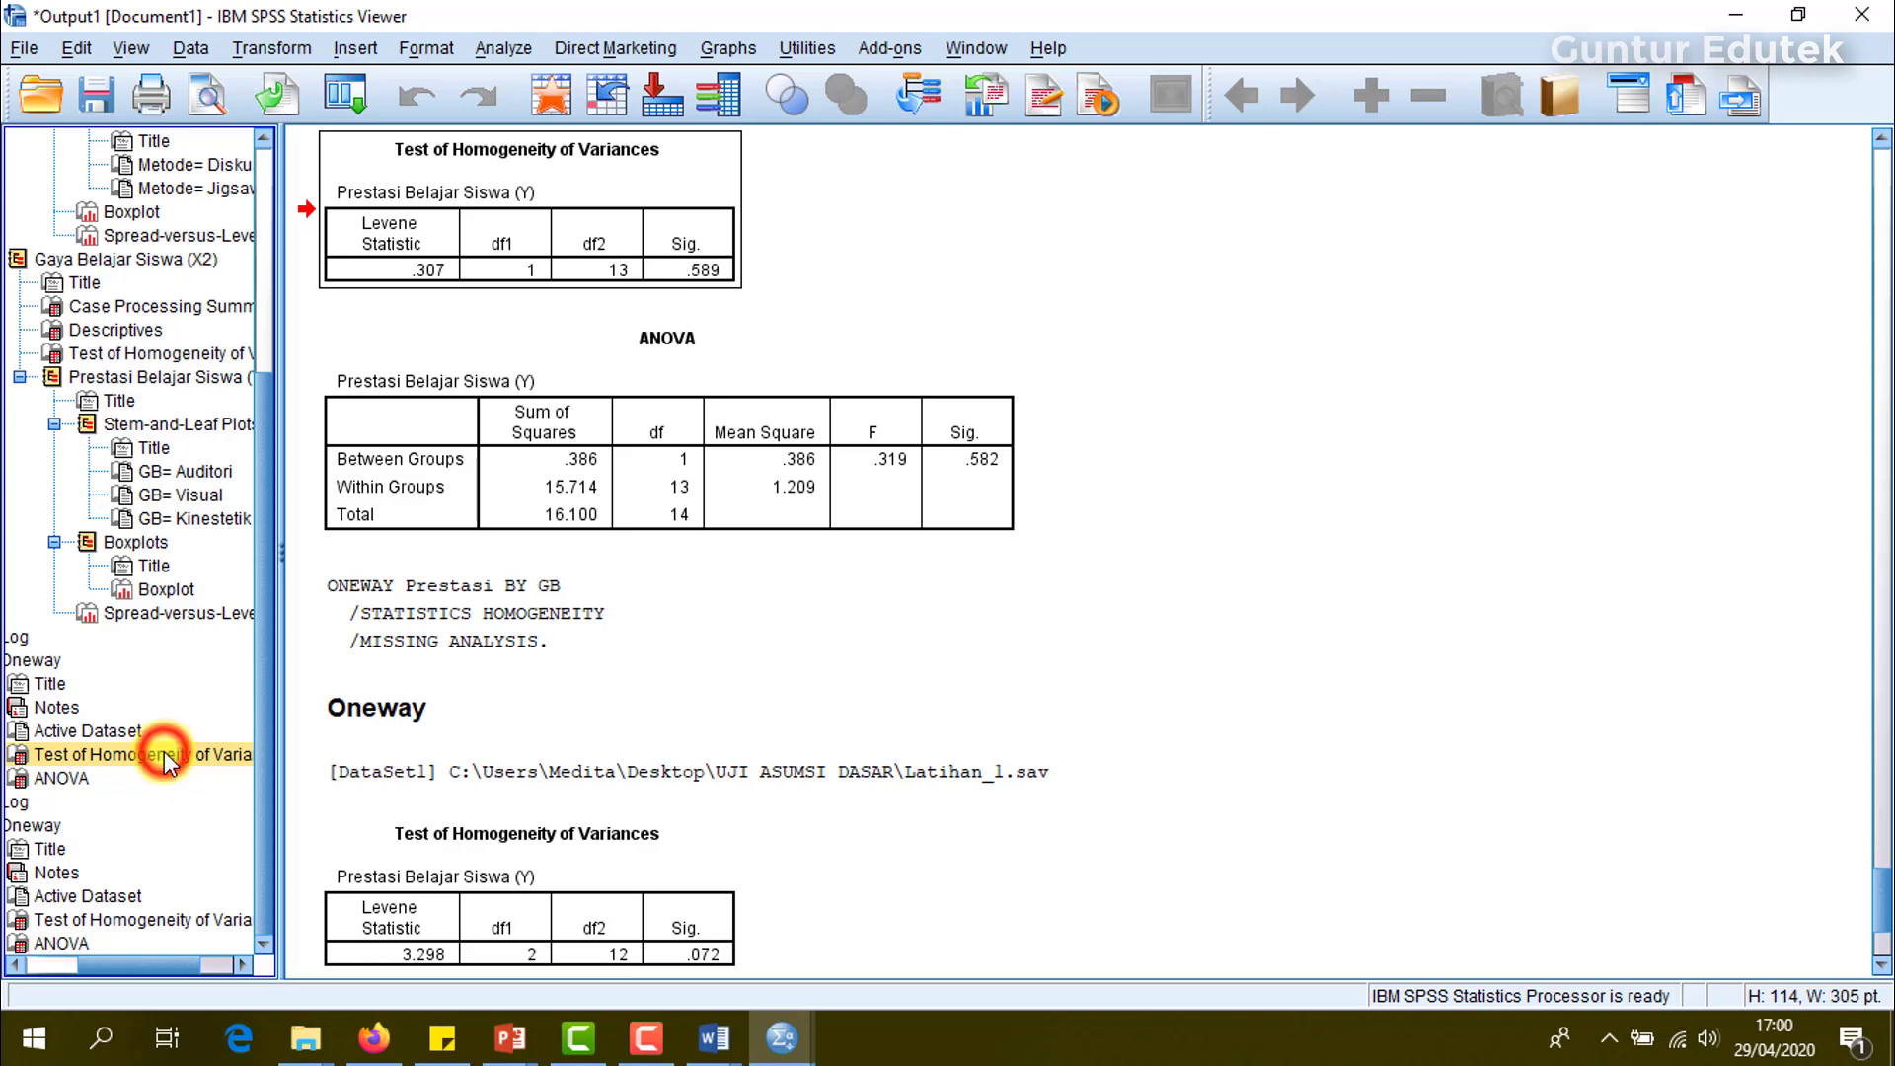
{"action": "left_click", "coordinate": [590, 222]}
{"action": "scroll", "coordinate": [635, 316], "scroll_direction": "up", "scroll_amount": 3}
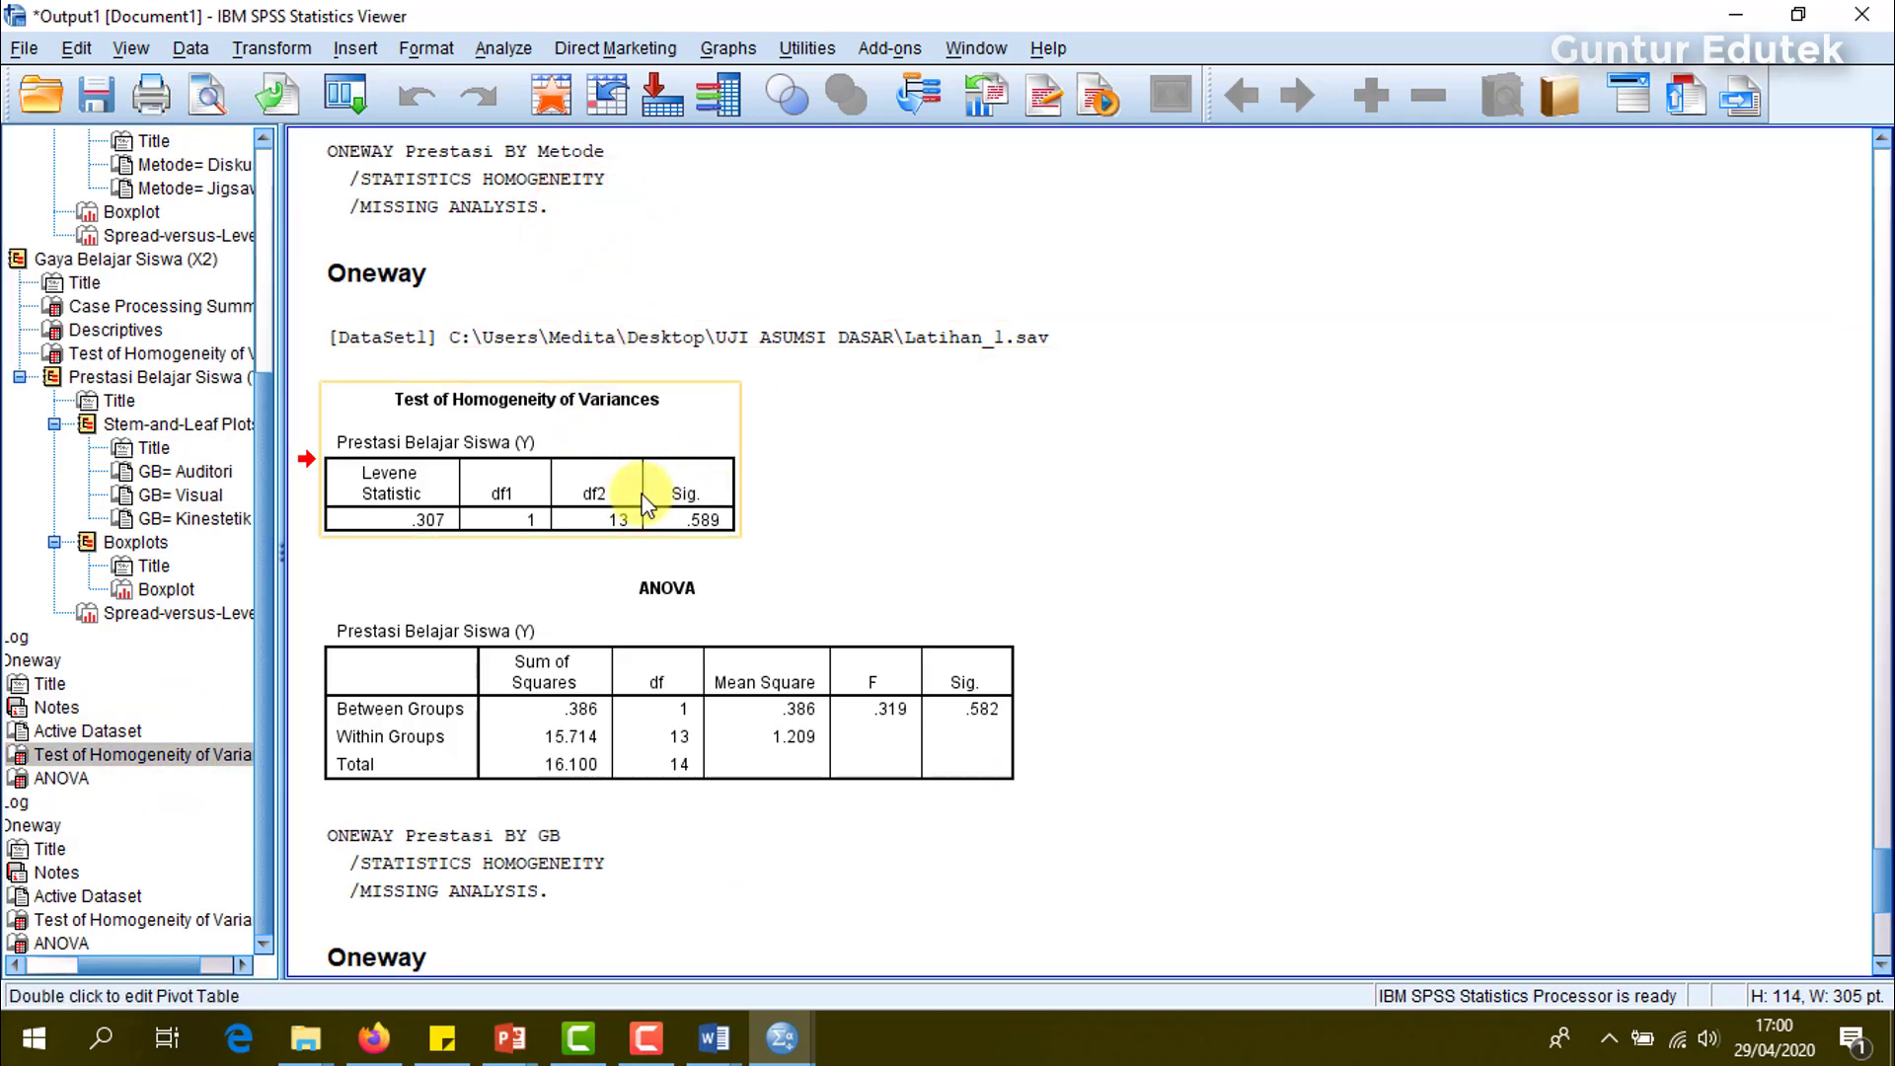
{"action": "left_click", "coordinate": [887, 894]}
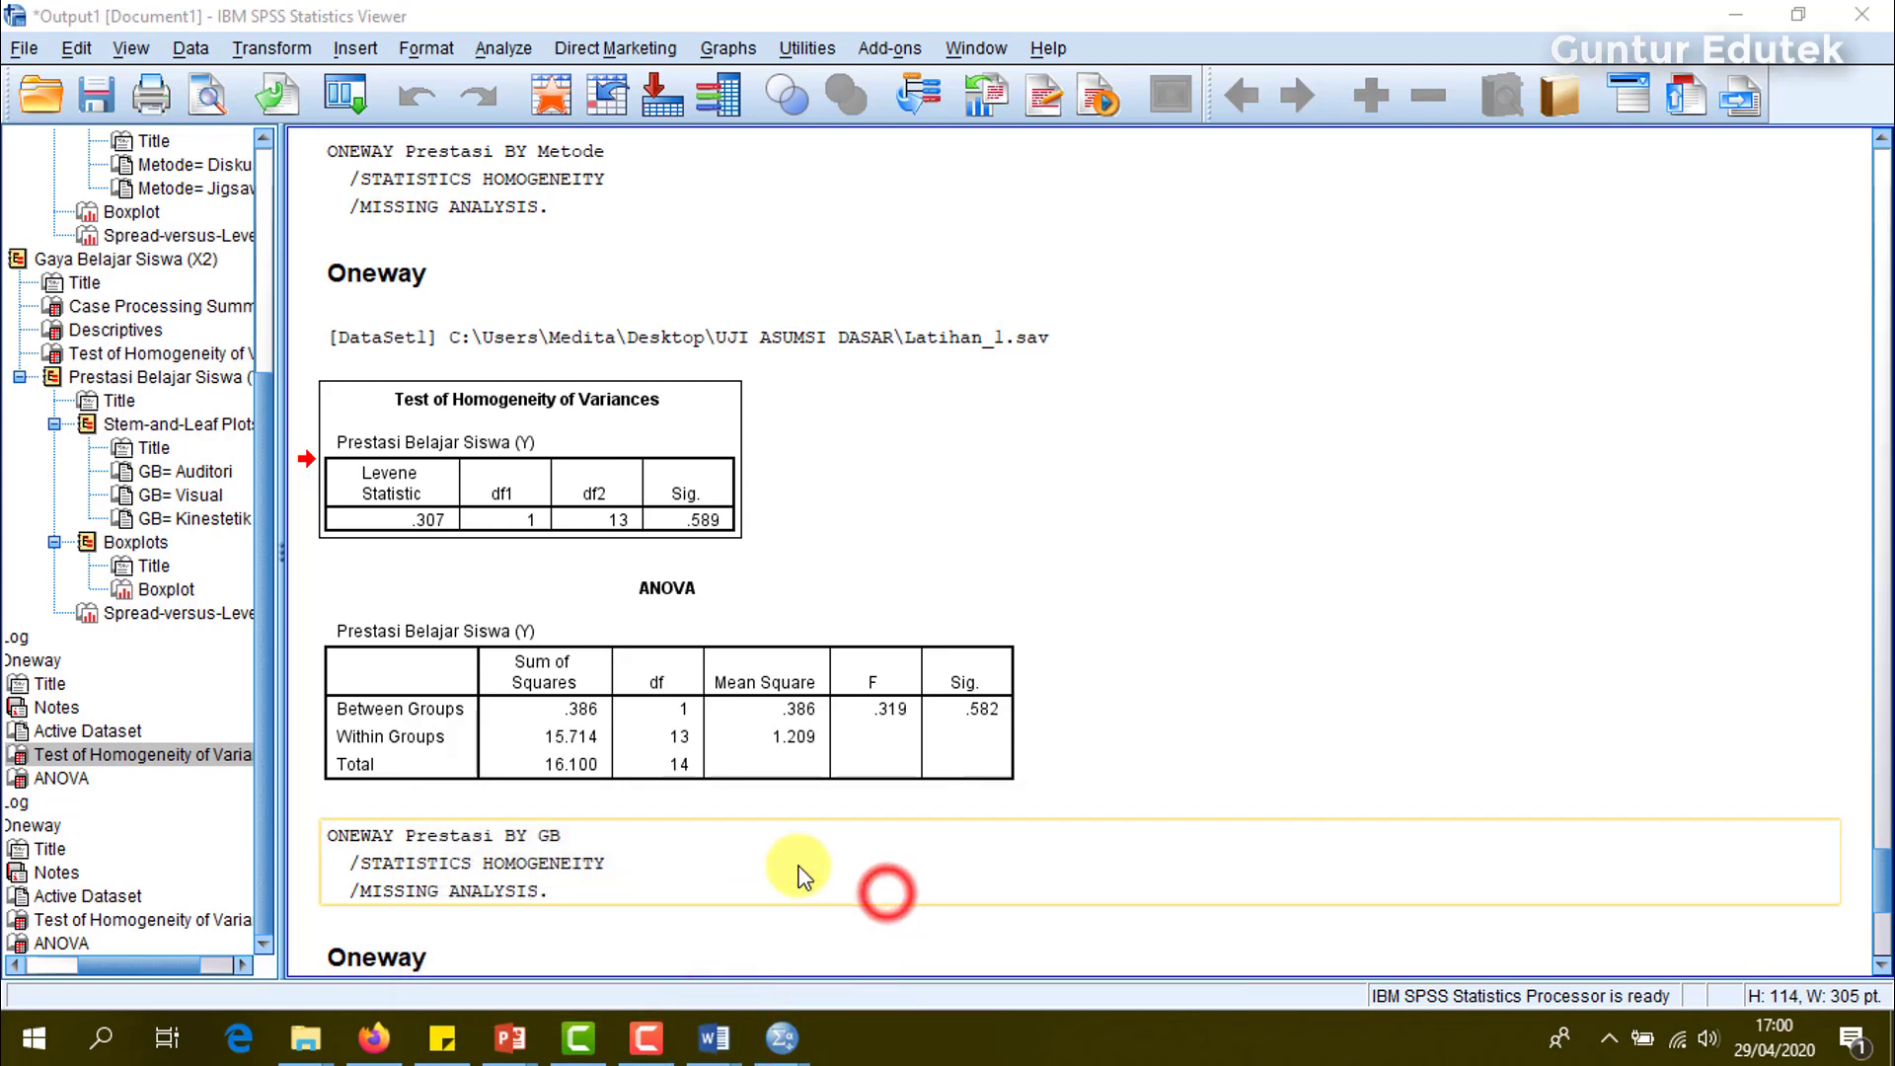
Step: Switch to the Word homogeneity interpretation document and compare the Metode Mengajar (X1) significance values in Cara 1 and Cara 2 with the conclusion and decision criteria
{"action": "left_click", "coordinate": [713, 1038]}
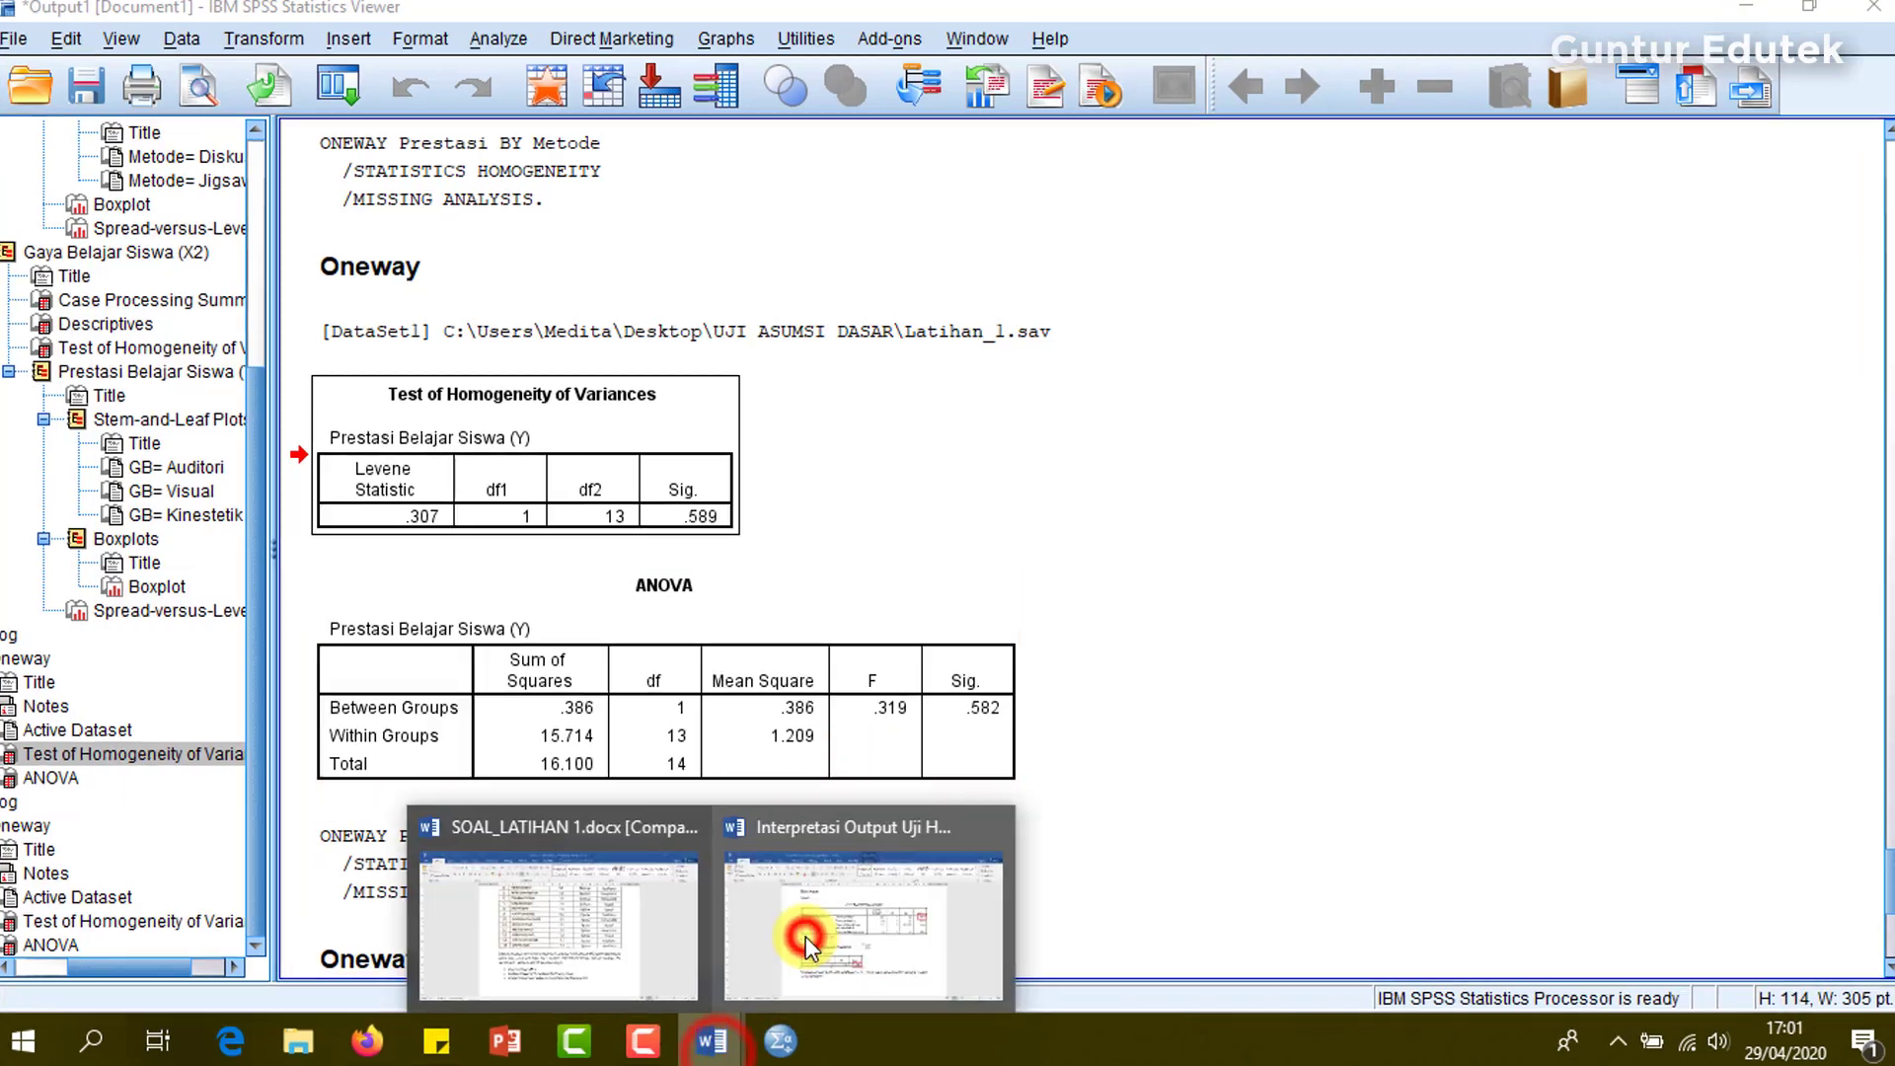
{"action": "left_click", "coordinate": [805, 933]}
{"action": "scroll", "coordinate": [982, 752], "scroll_direction": "down", "scroll_amount": 1}
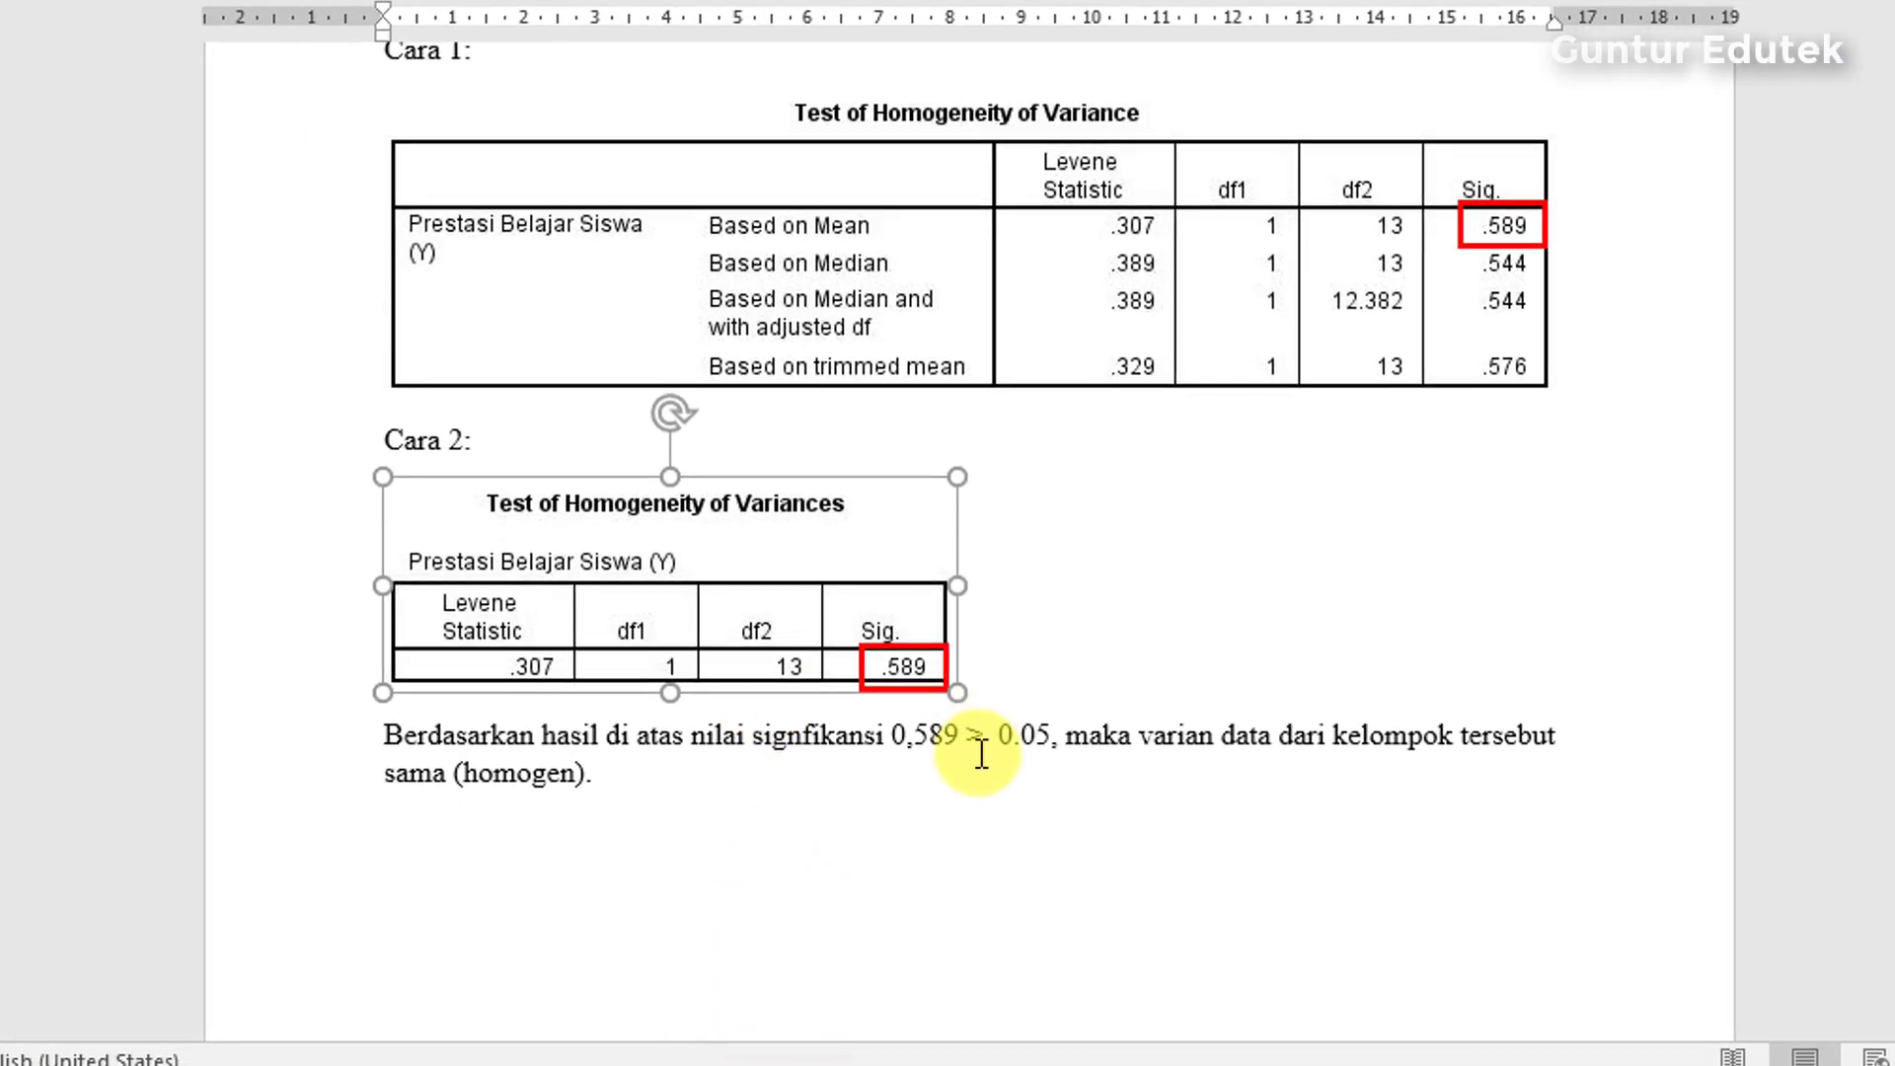
{"action": "left_click", "coordinate": [1093, 707]}
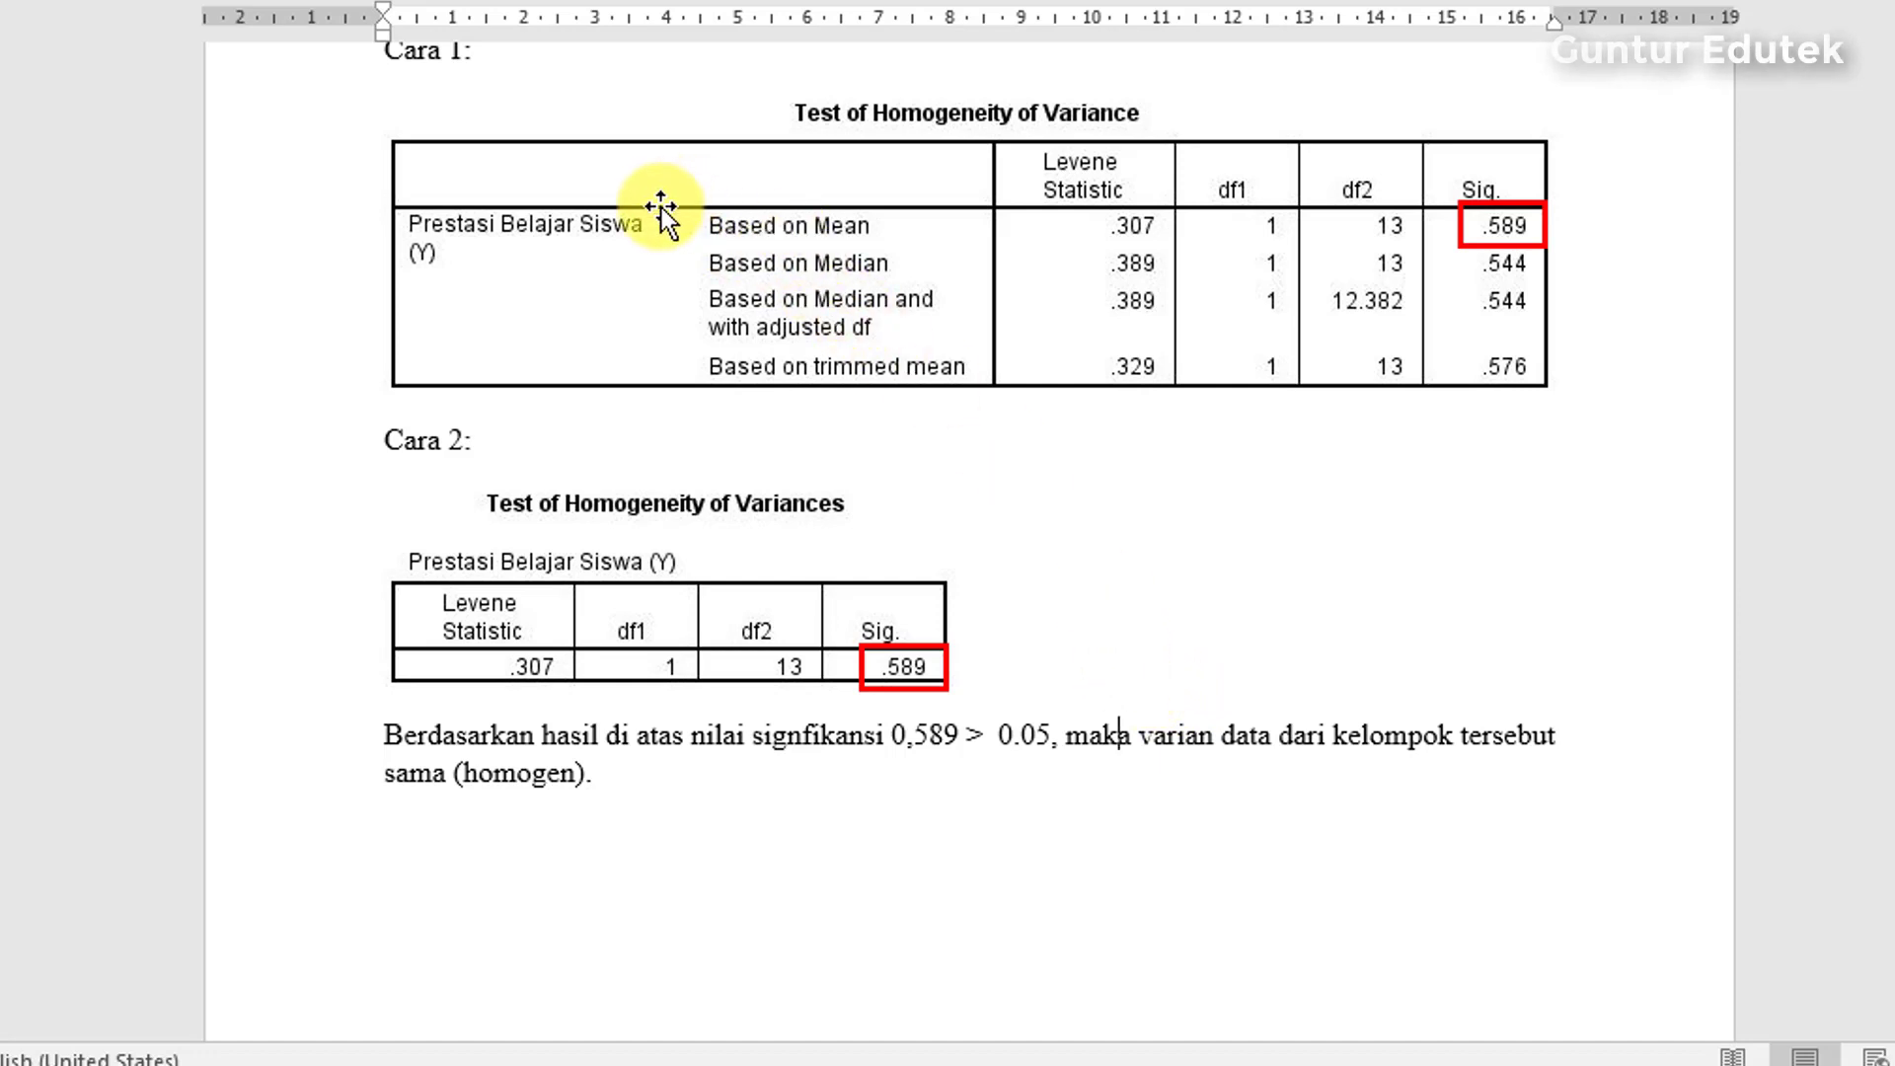
{"action": "scroll", "coordinate": [750, 296], "scroll_direction": "up", "scroll_amount": 1}
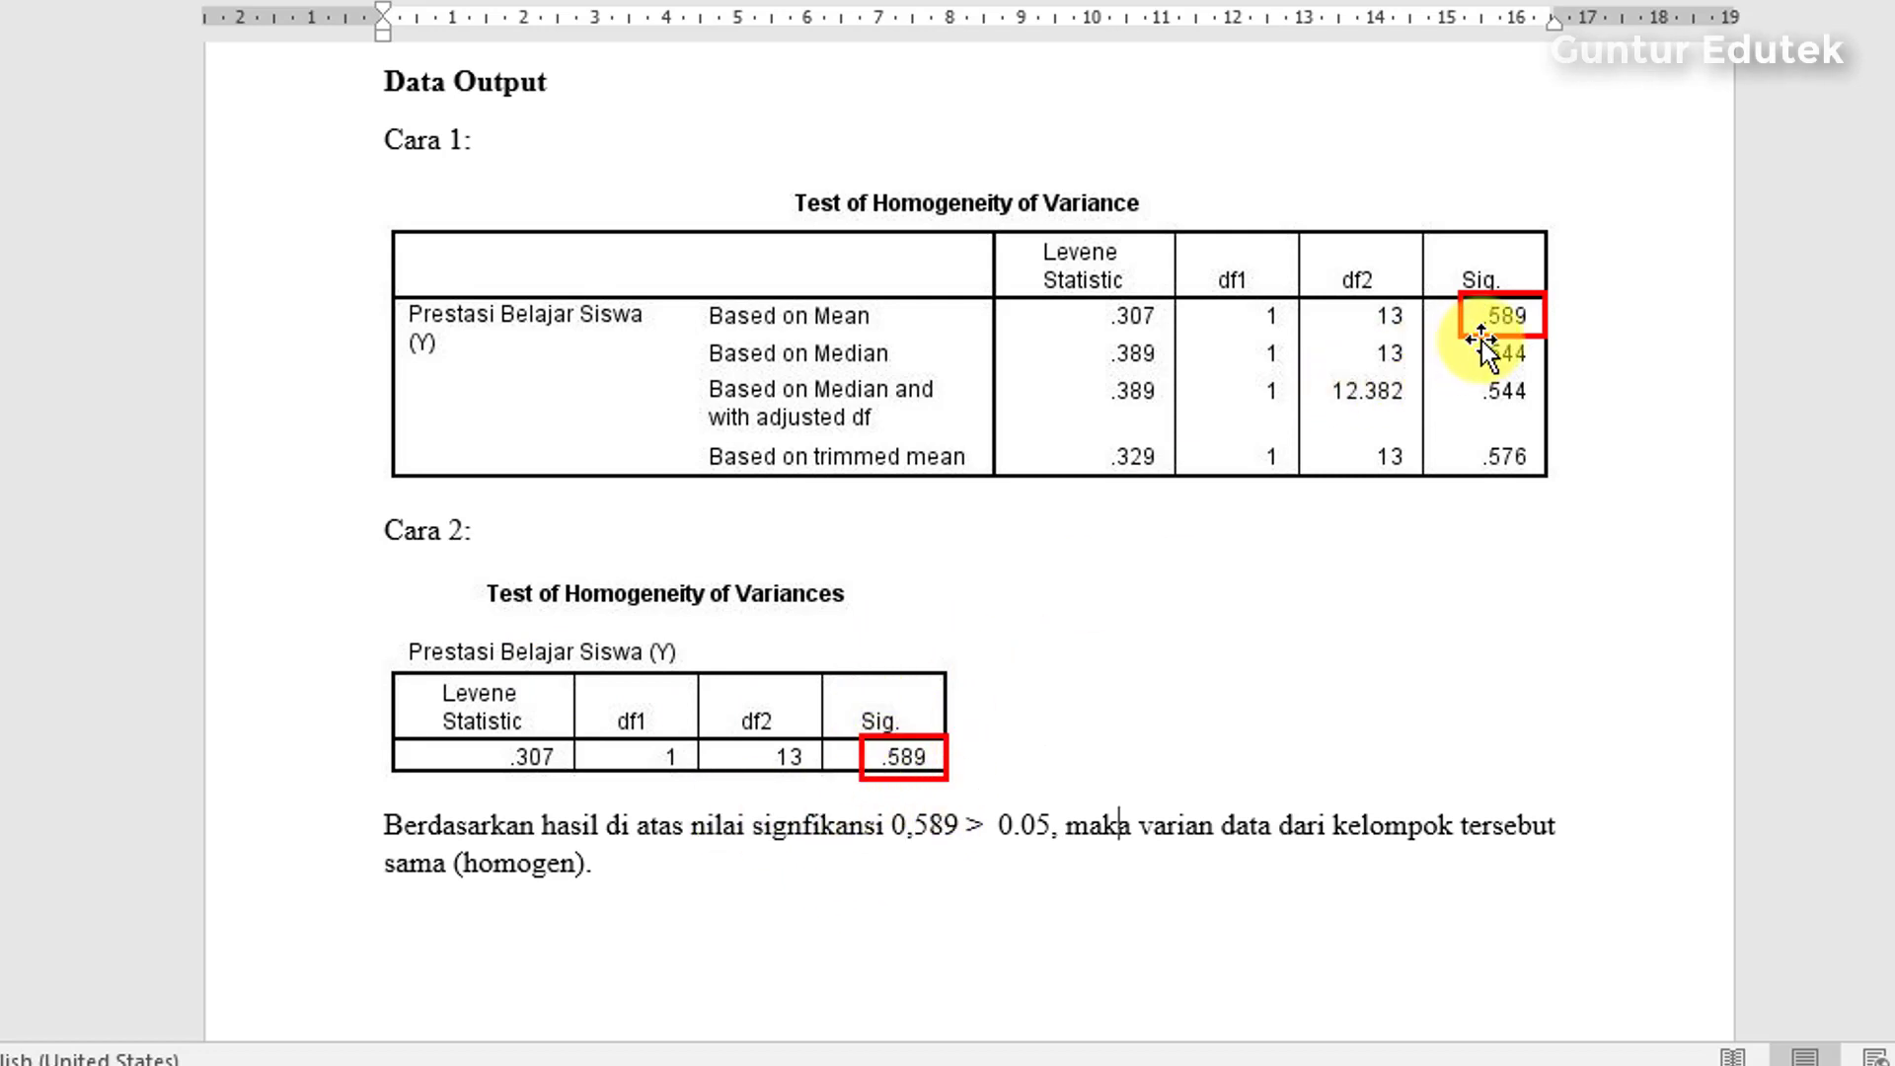
{"action": "left_click", "coordinate": [1361, 350]}
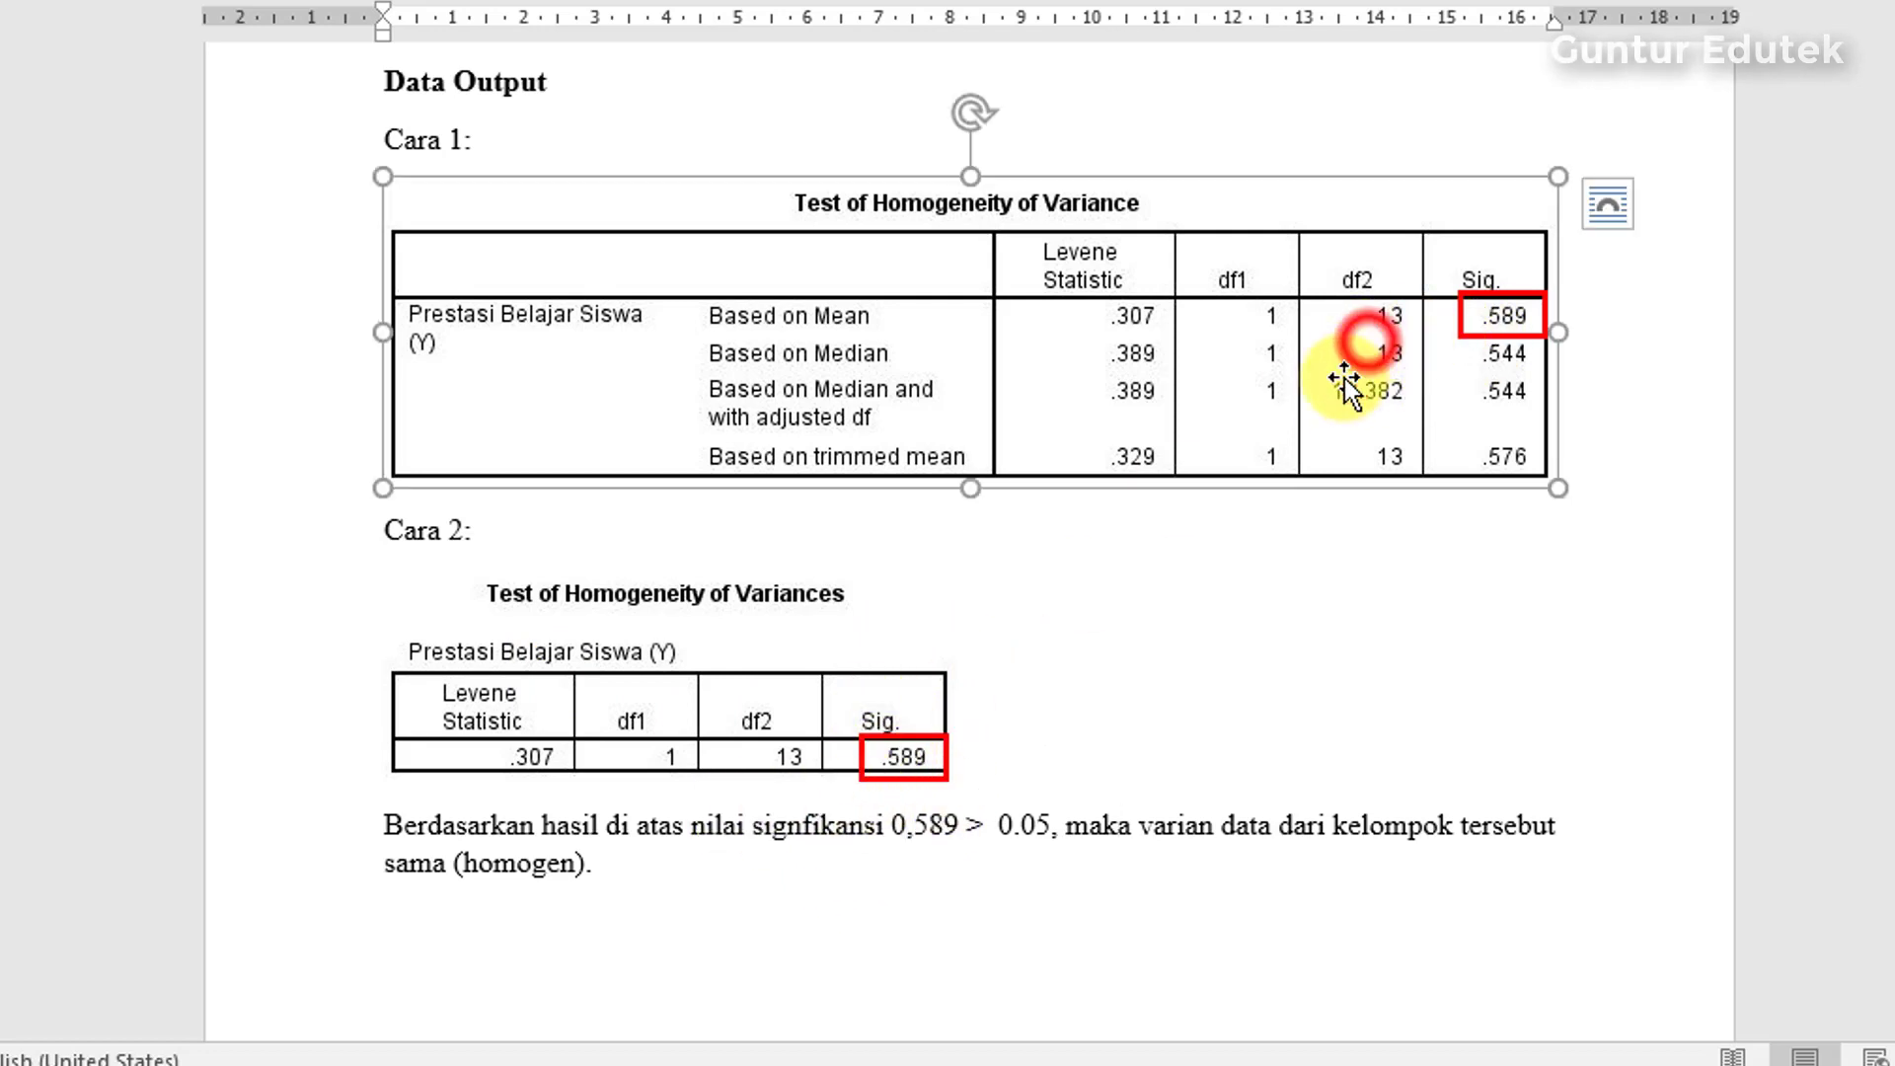
{"action": "left_click", "coordinate": [732, 647]}
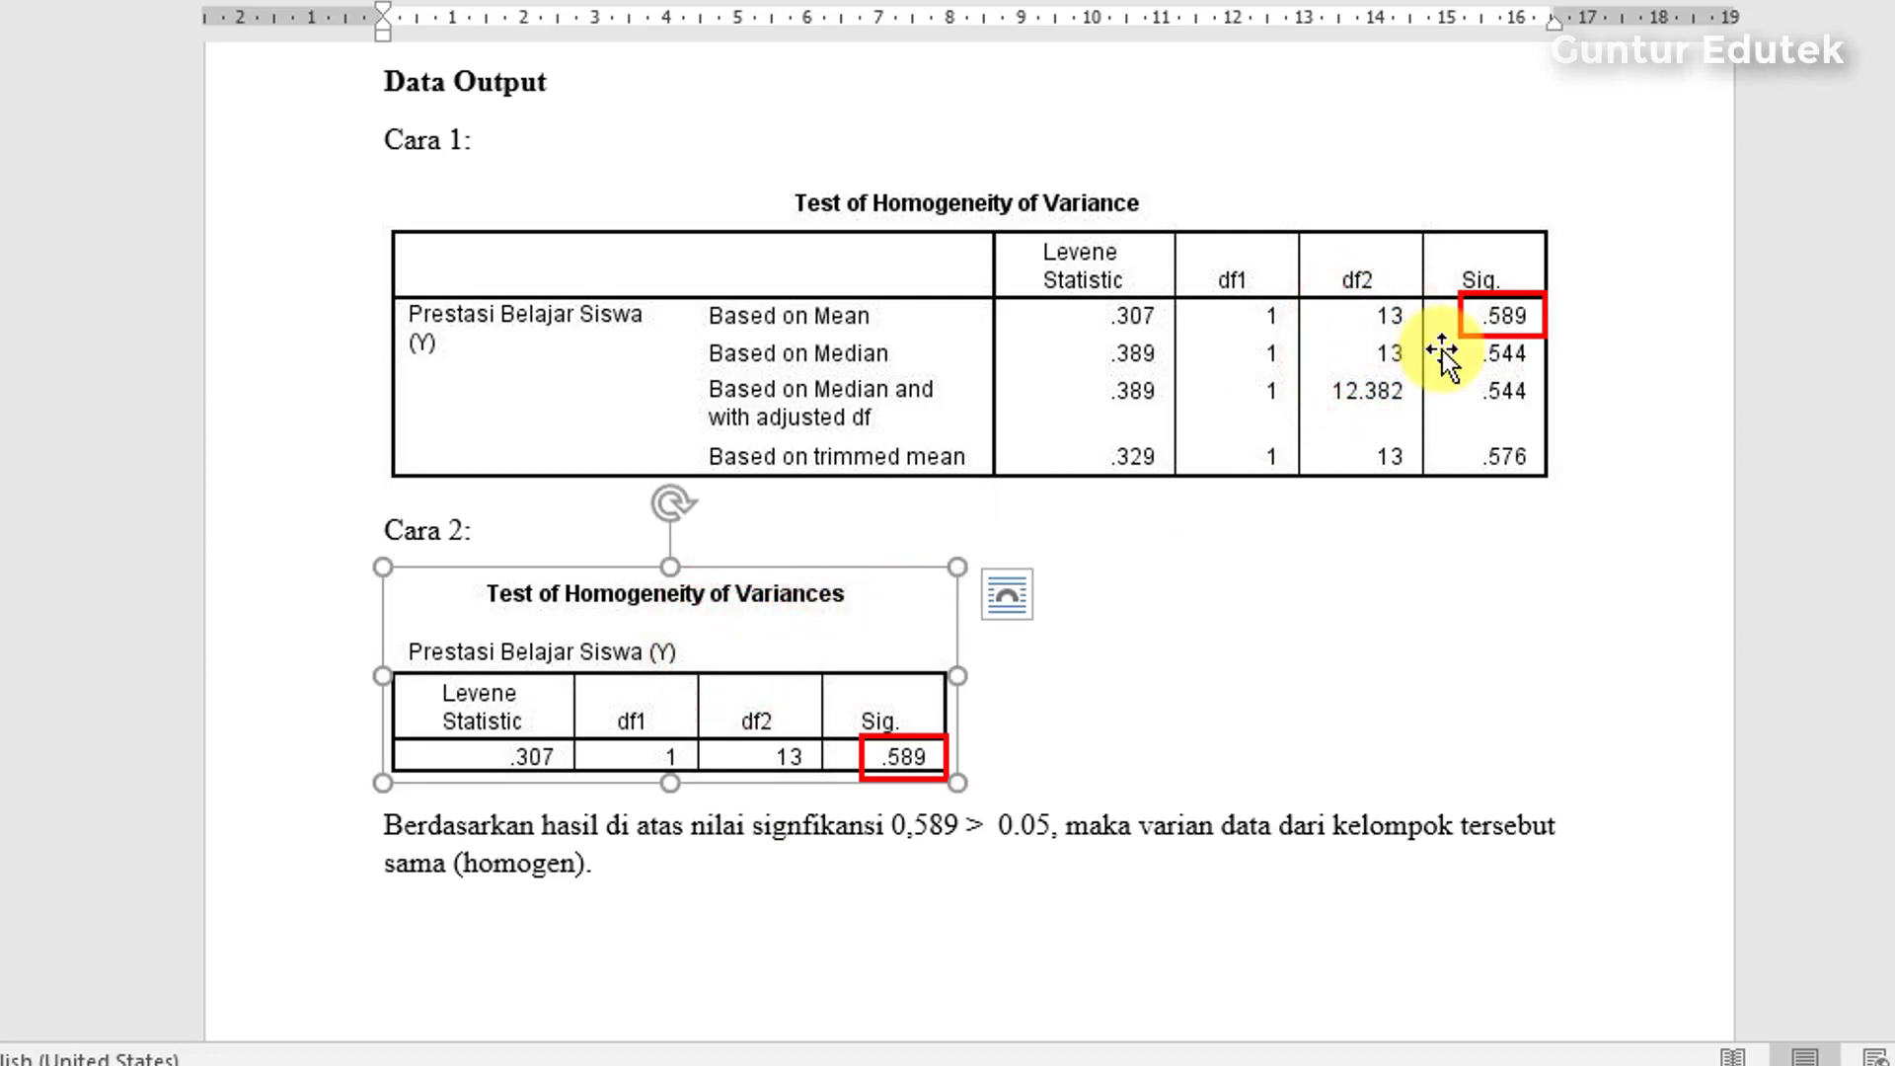
{"action": "left_click", "coordinate": [1401, 346]}
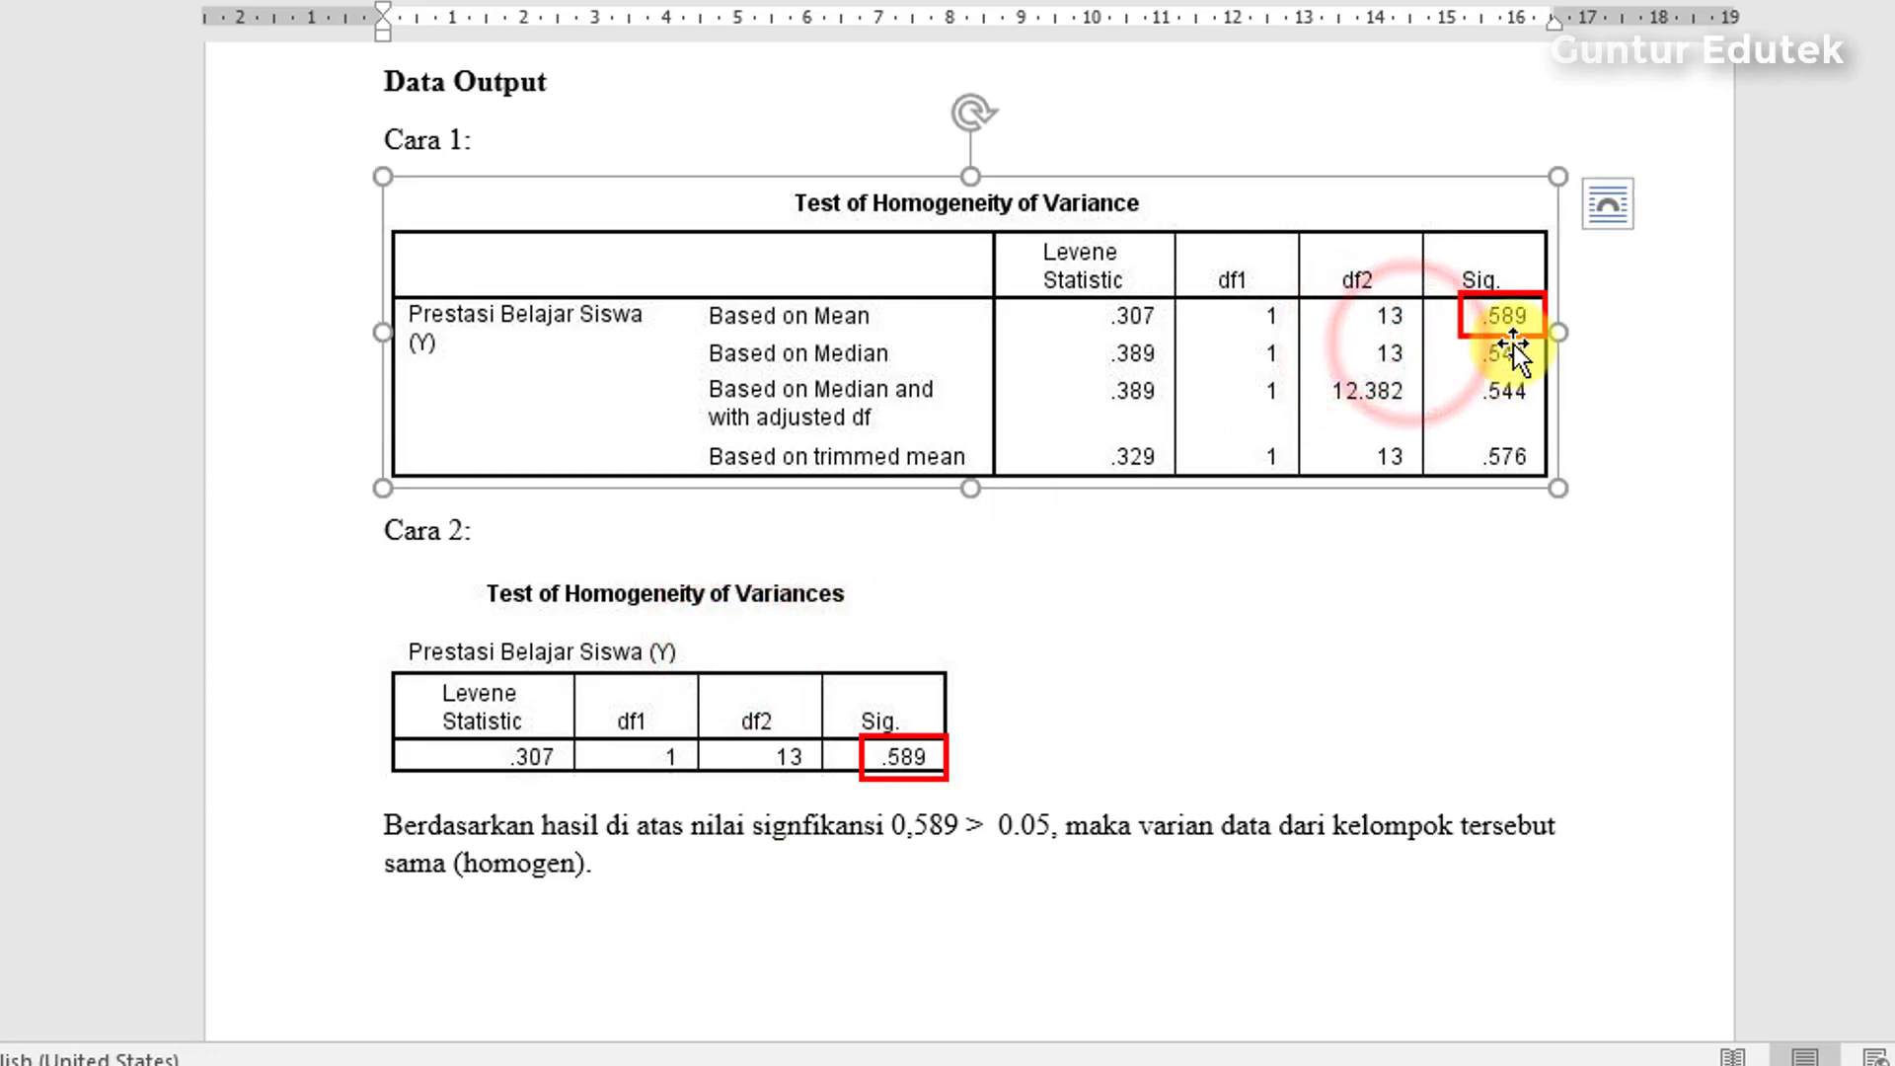
{"action": "left_click", "coordinate": [743, 699]}
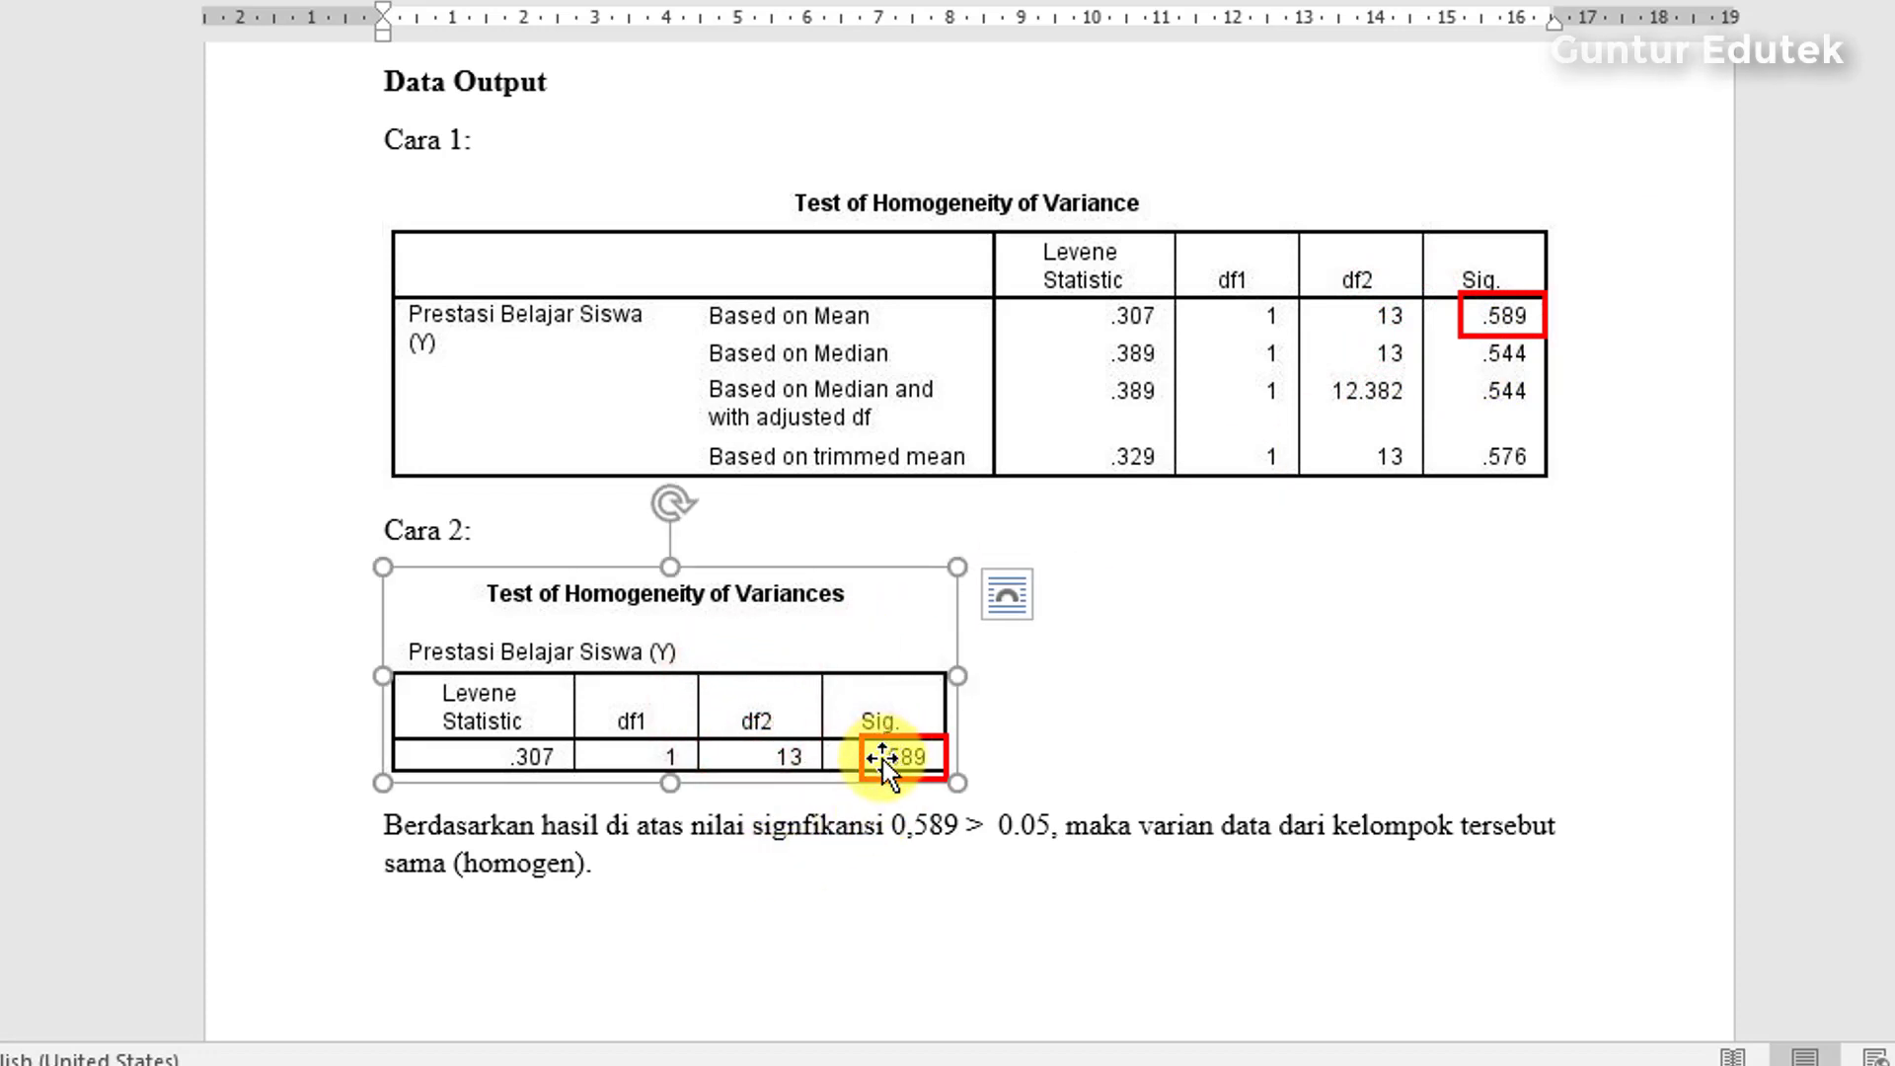
{"action": "left_click", "coordinate": [679, 854]}
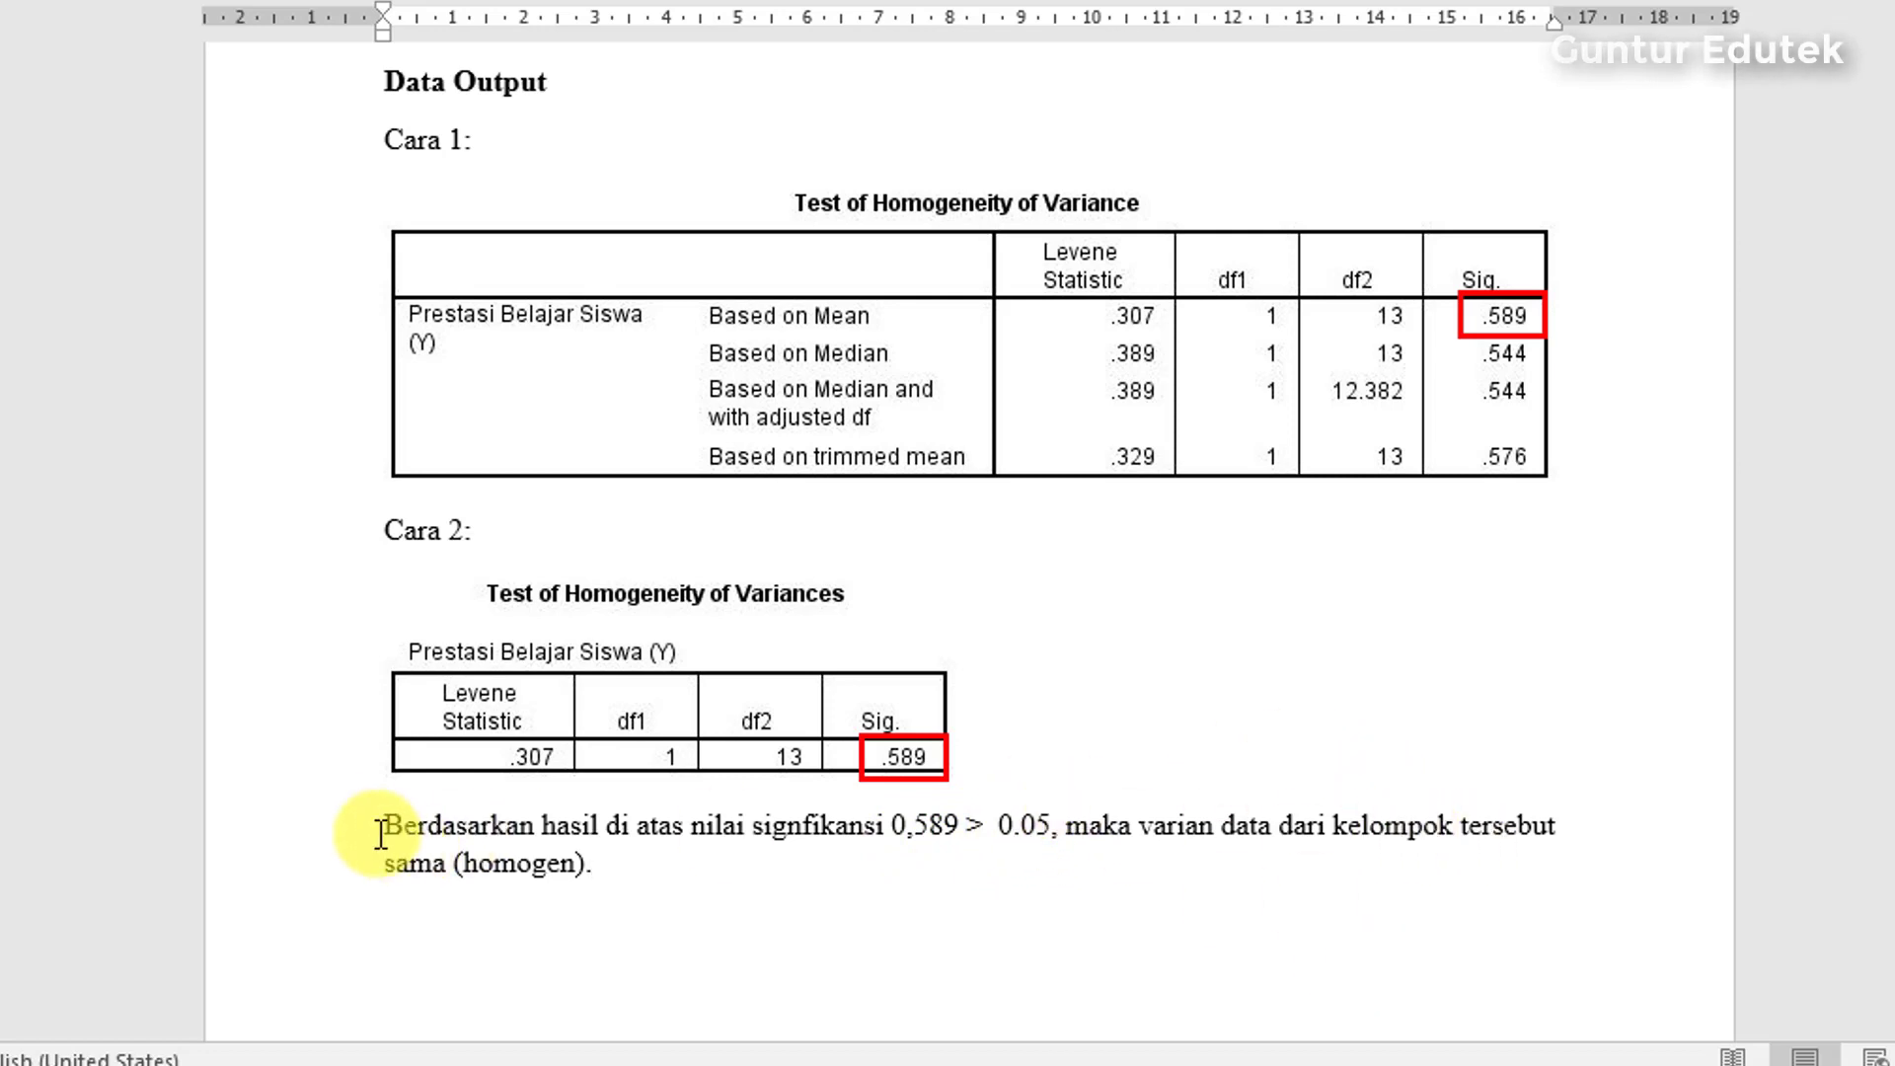
{"action": "scroll", "coordinate": [888, 953], "scroll_direction": "up", "scroll_amount": 3}
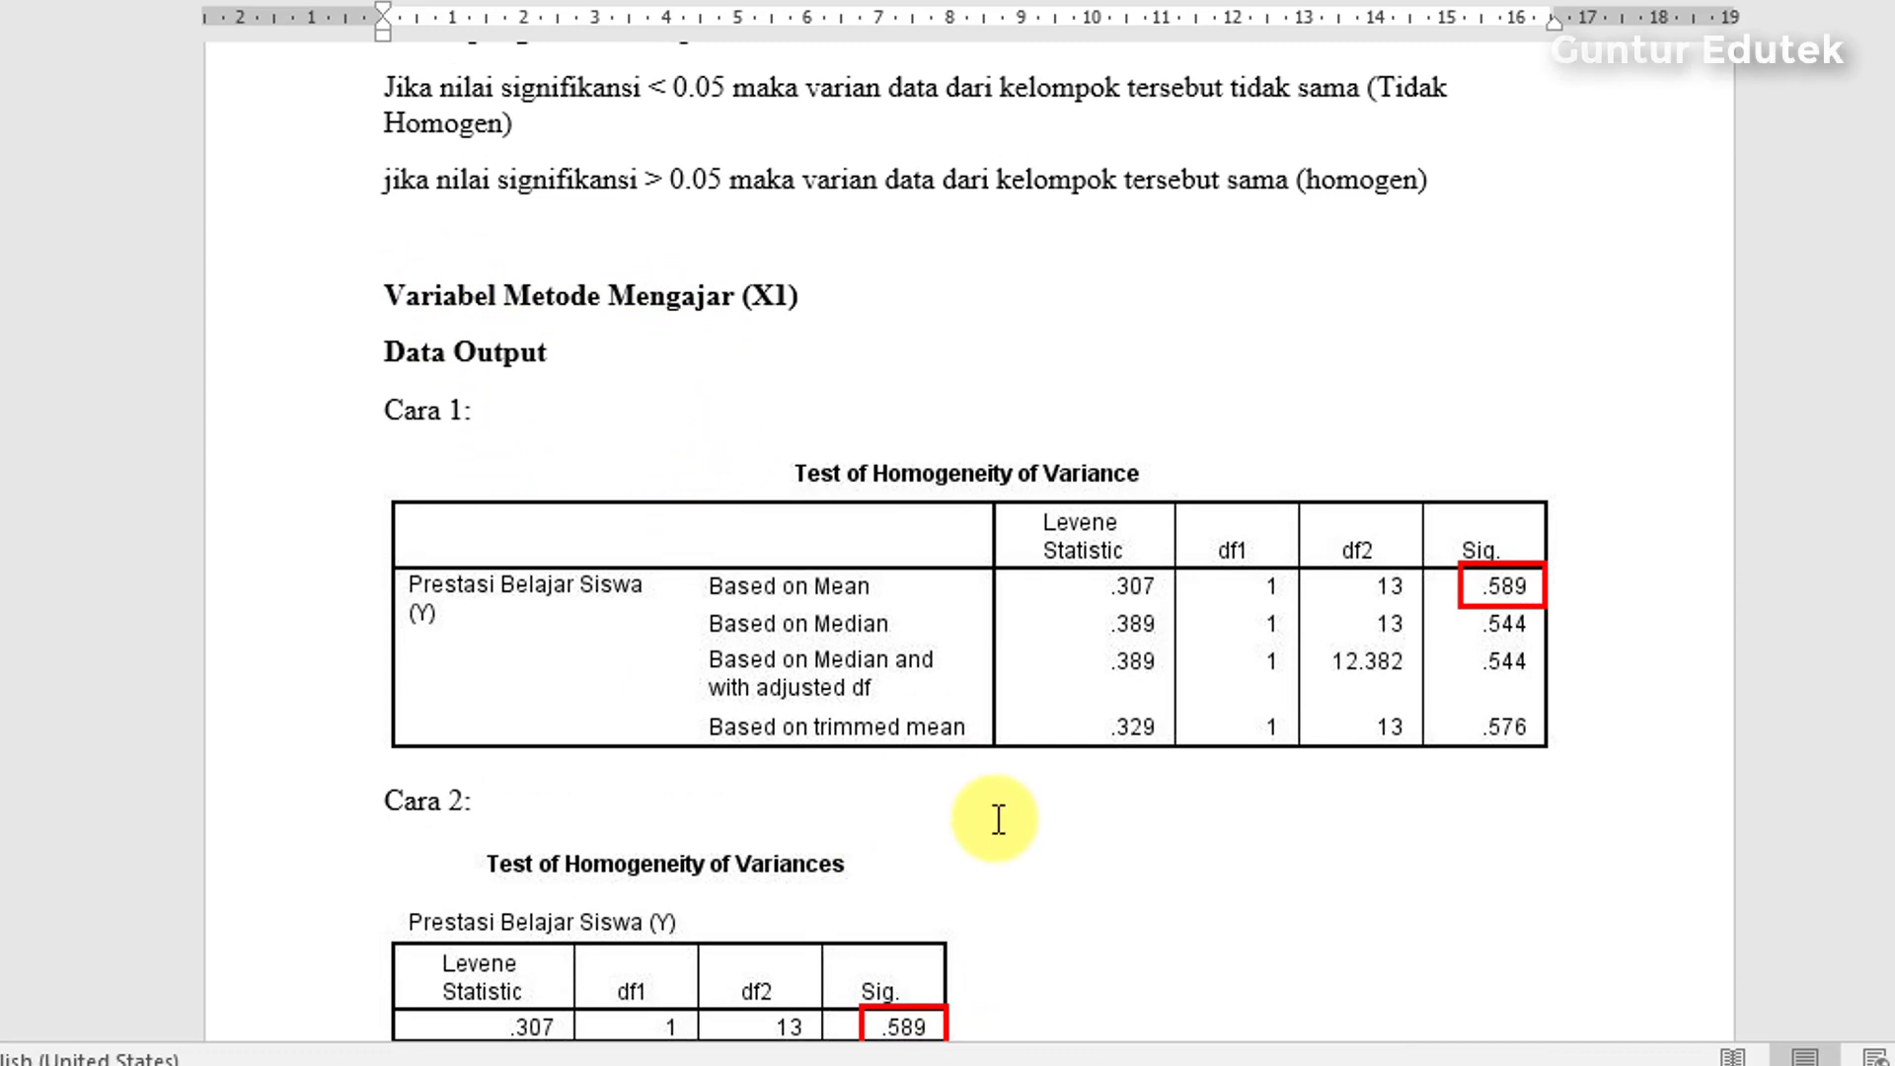
Step: Go to the Variabel Gaya Belajar (X2) section and look over its Cara 1 and Cara 2 homogeneity tables
{"action": "scroll", "coordinate": [992, 819], "scroll_direction": "down", "scroll_amount": 5}
{"action": "scroll", "coordinate": [992, 827], "scroll_direction": "down", "scroll_amount": 11}
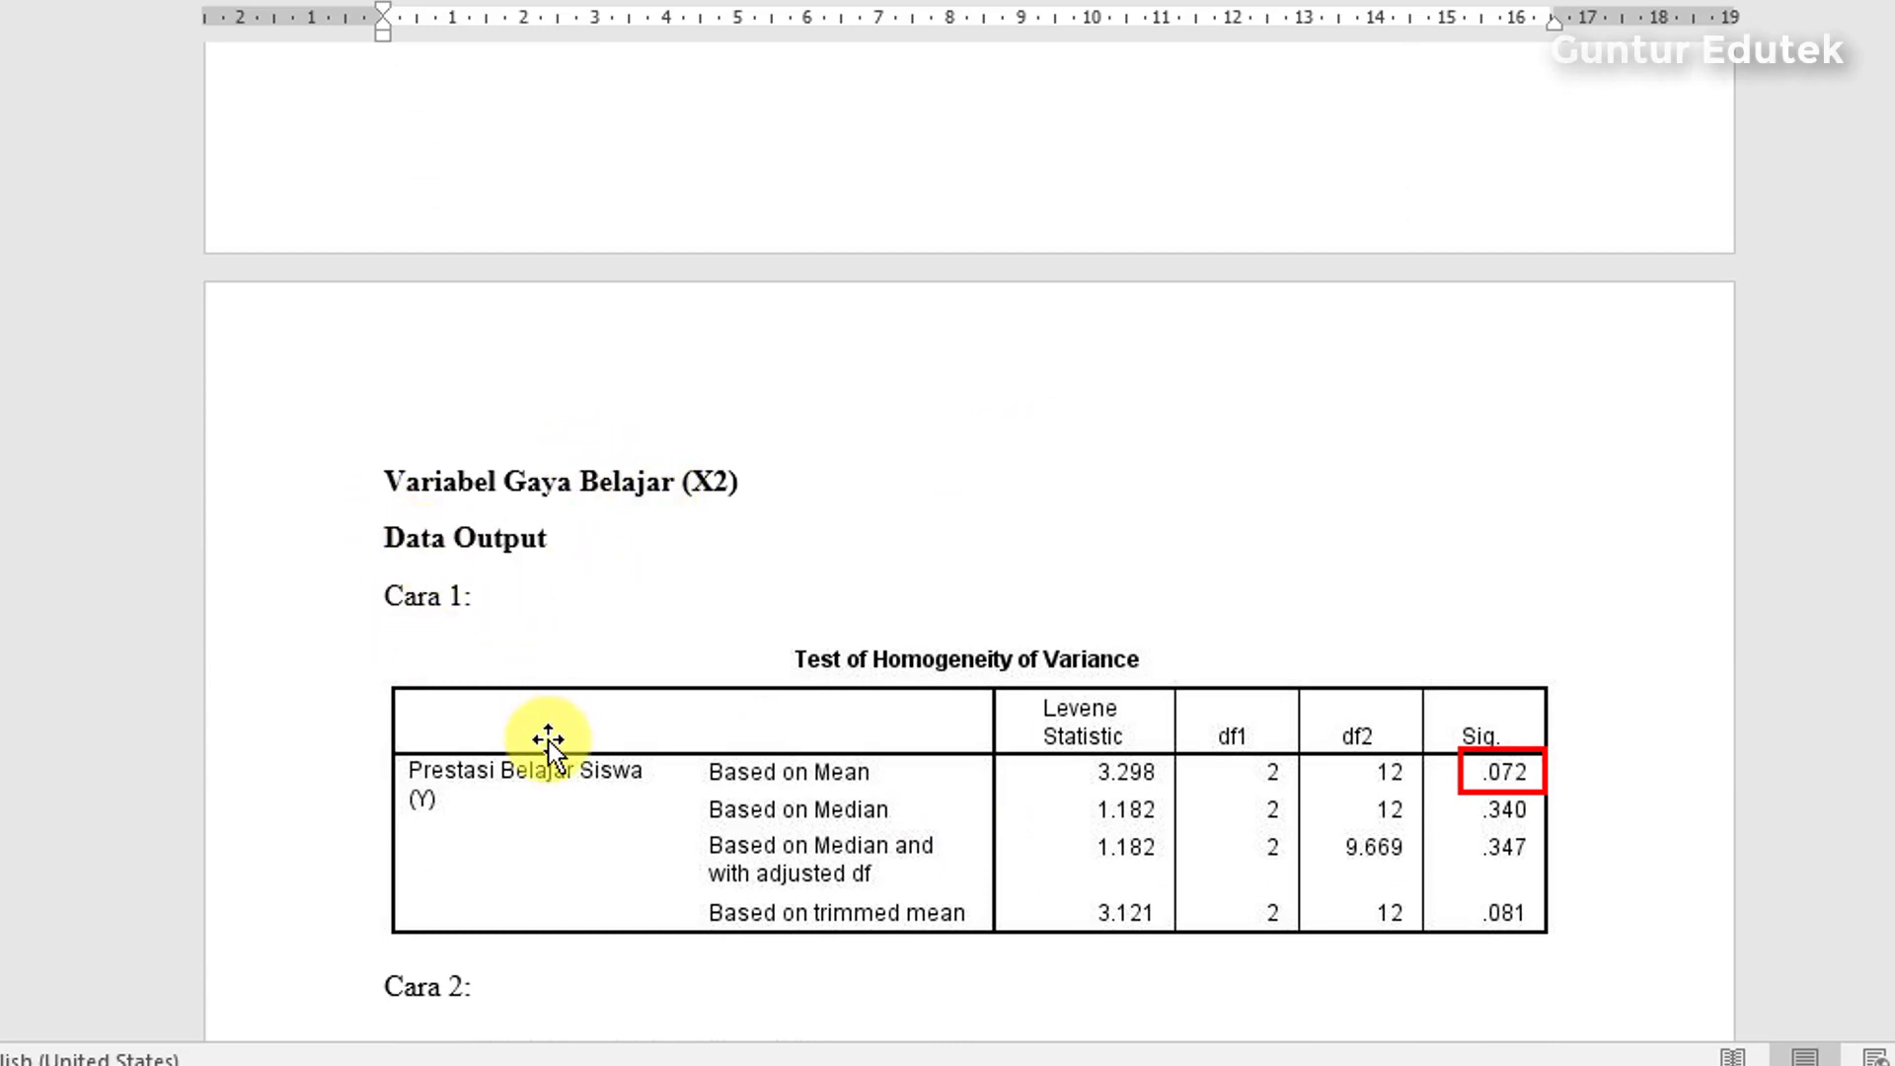
{"action": "scroll", "coordinate": [507, 727], "scroll_direction": "down", "scroll_amount": 3}
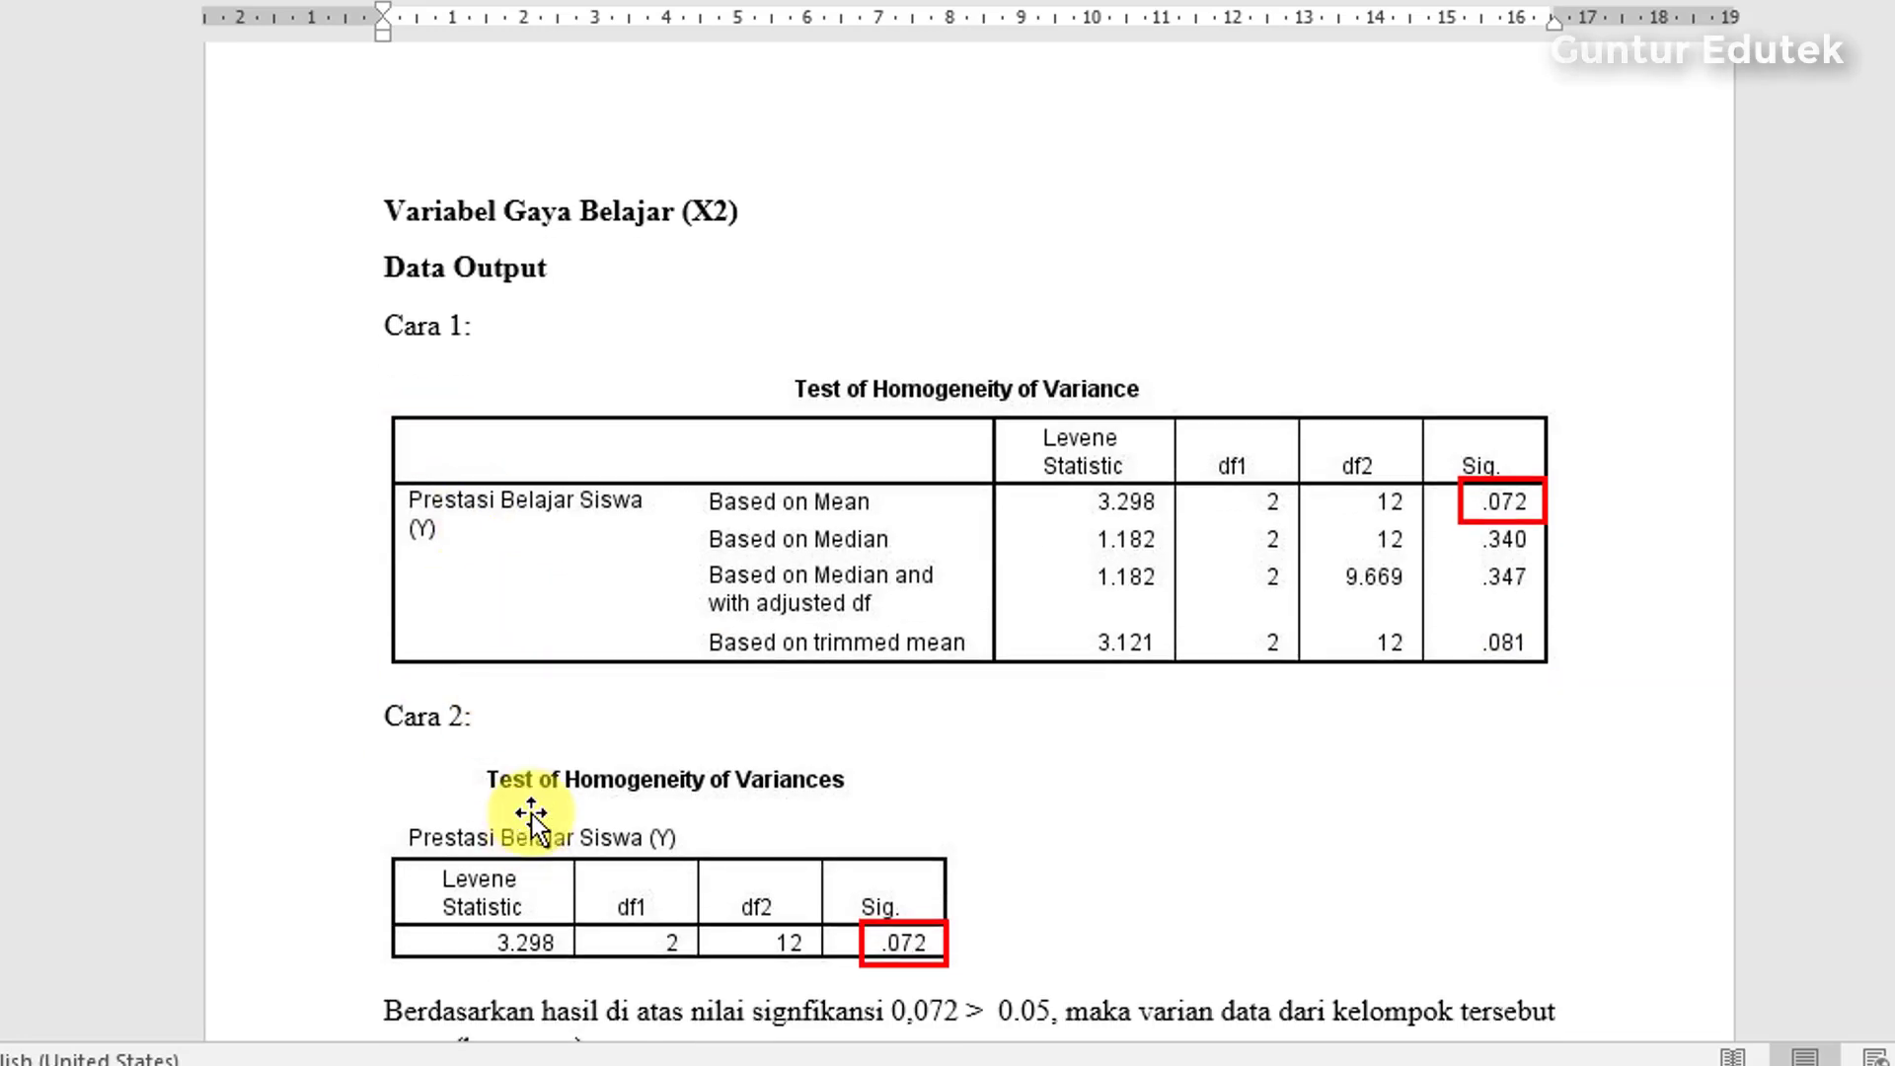
{"action": "left_click", "coordinate": [531, 435]}
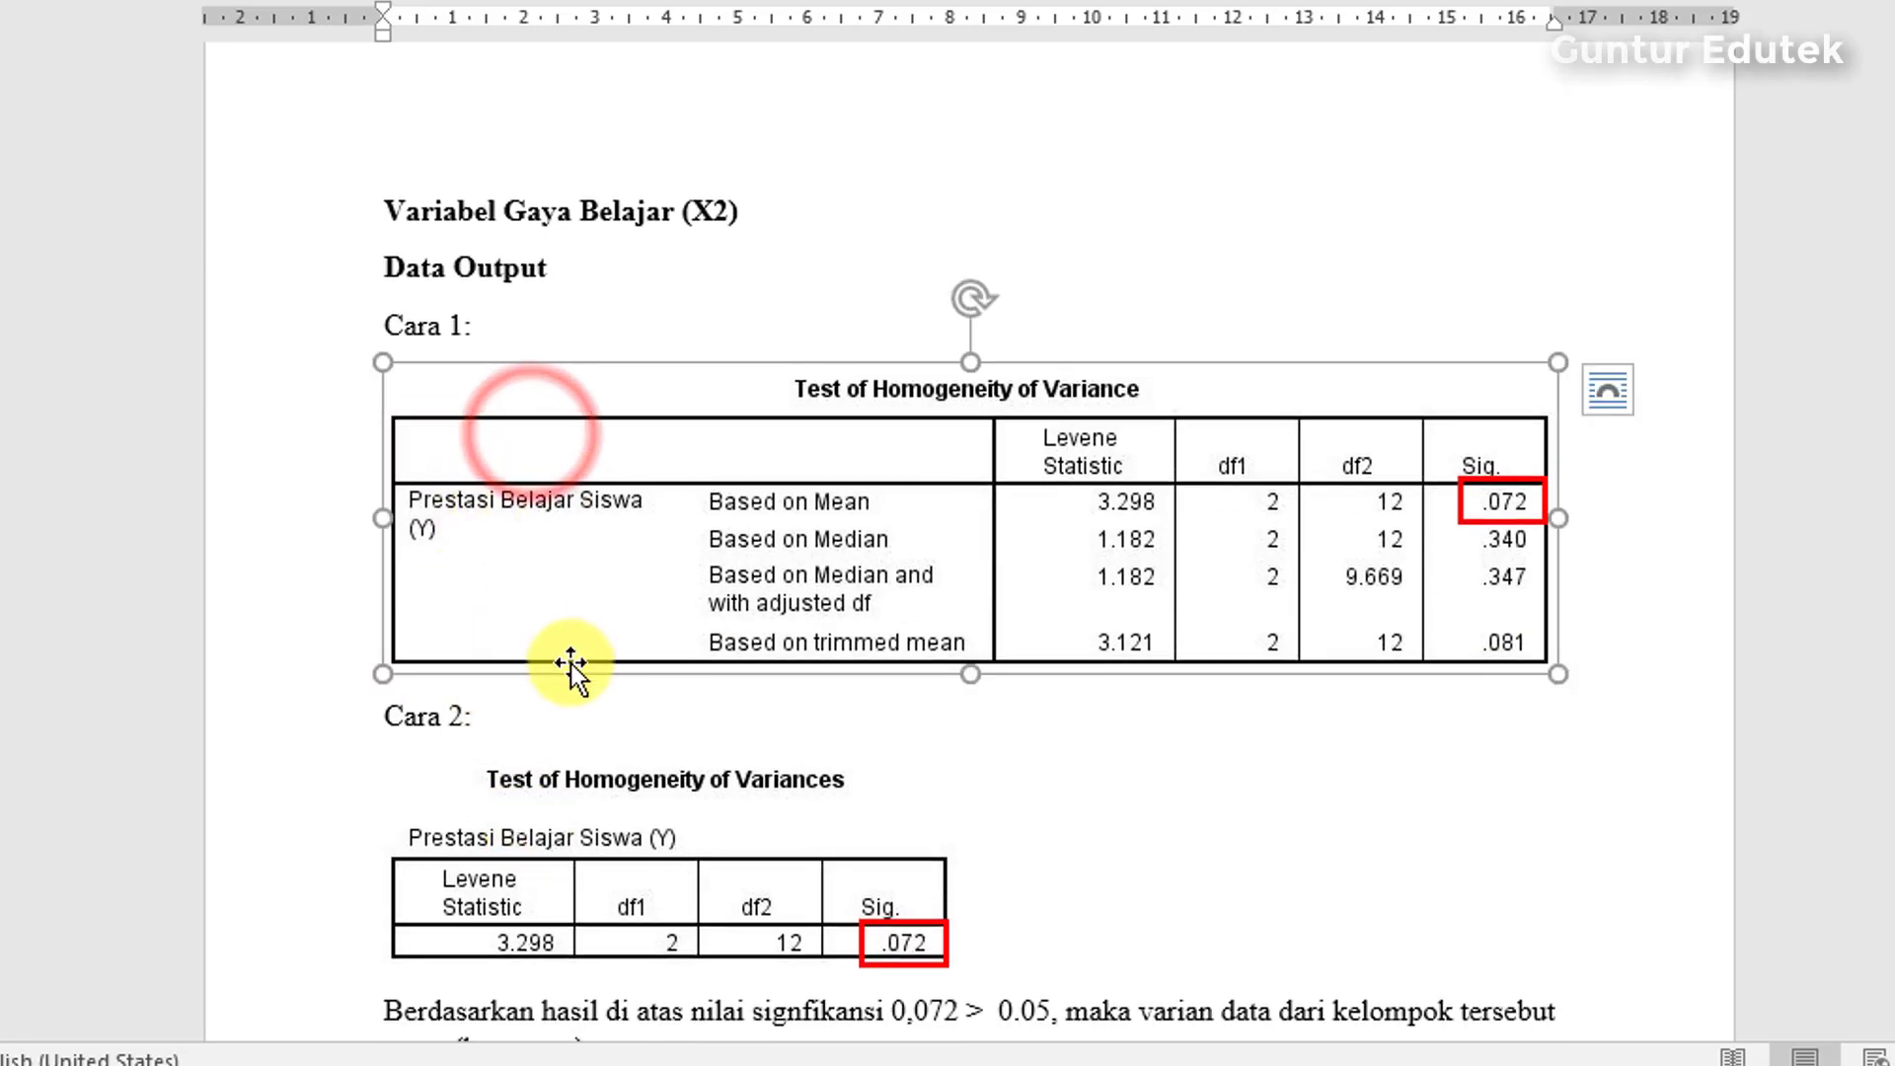
{"action": "left_click", "coordinate": [655, 876]}
{"action": "scroll", "coordinate": [675, 900], "scroll_direction": "down", "scroll_amount": 1}
{"action": "scroll", "coordinate": [675, 900], "scroll_direction": "down", "scroll_amount": 1}
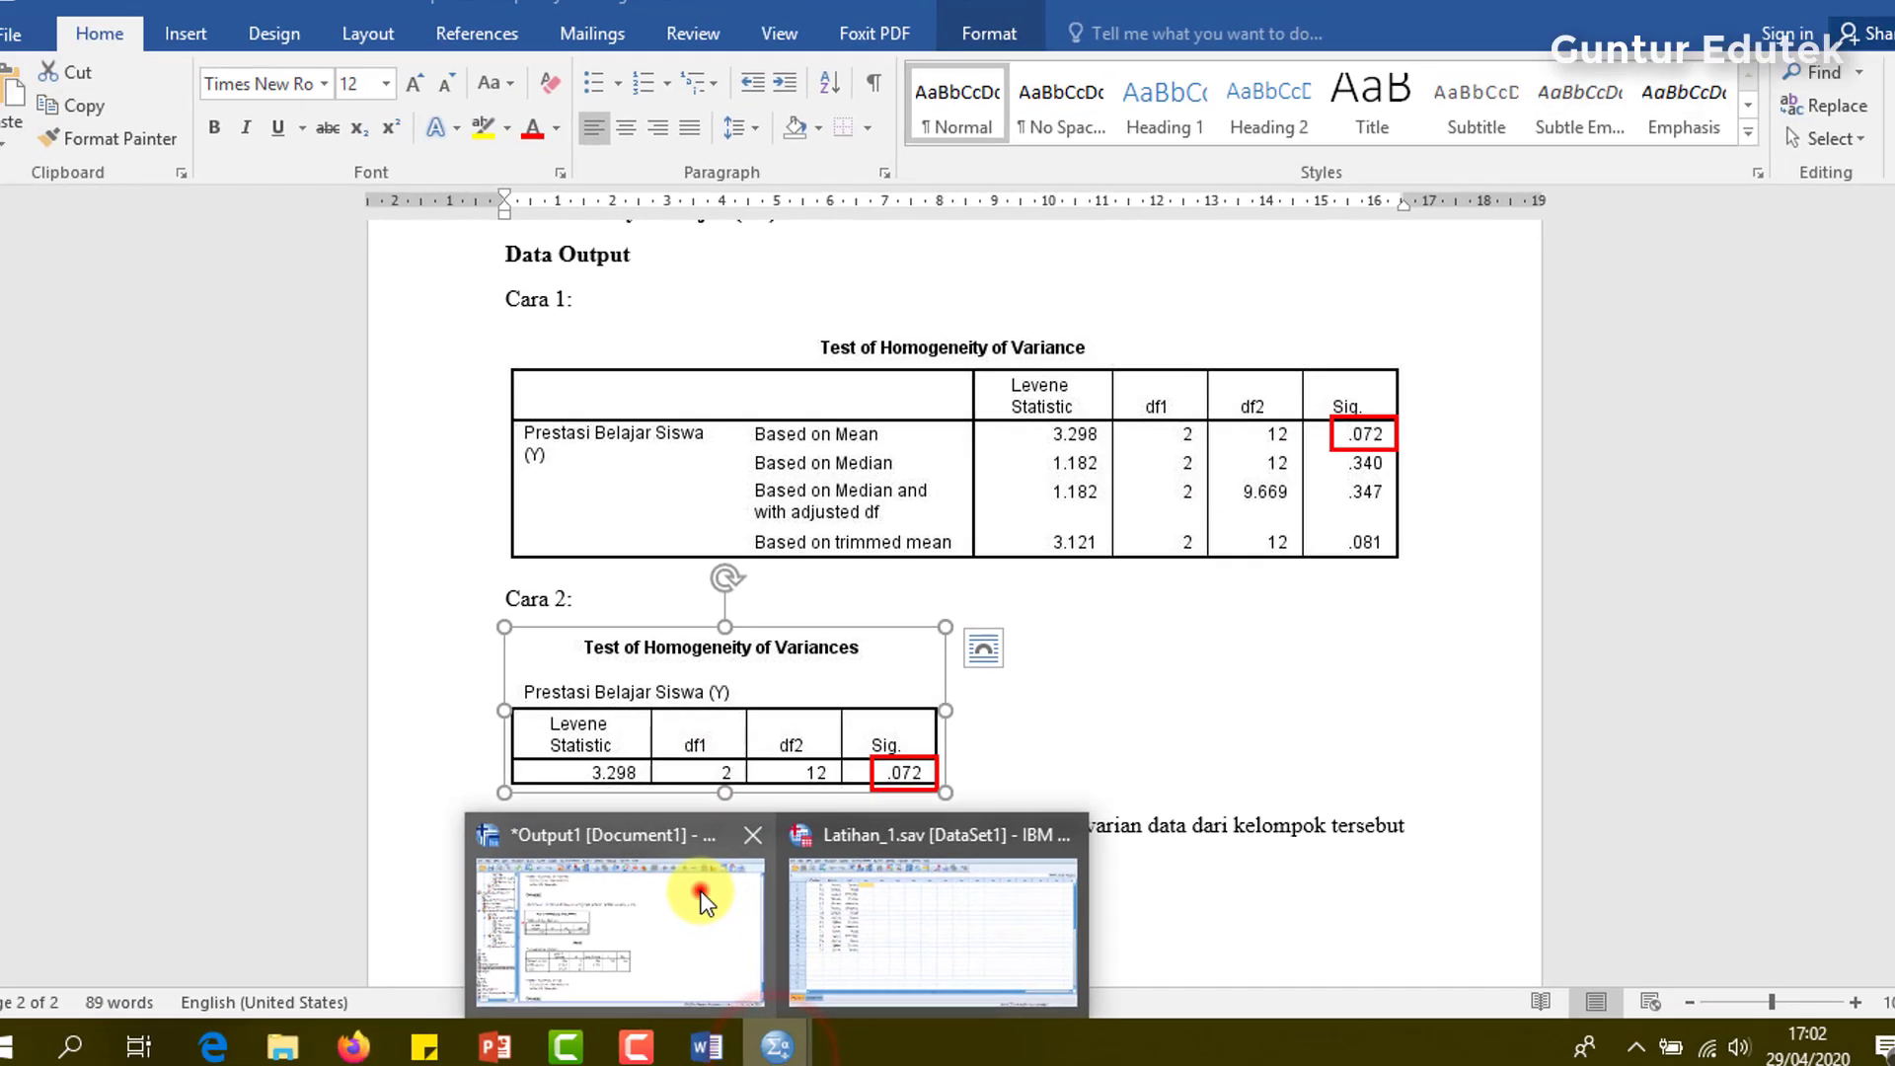
Step: Switch to the SPSS output and locate the Explore Test of Homogeneity of Variance table for Gaya Belajar Siswa (X2)
{"action": "left_click", "coordinate": [719, 893]}
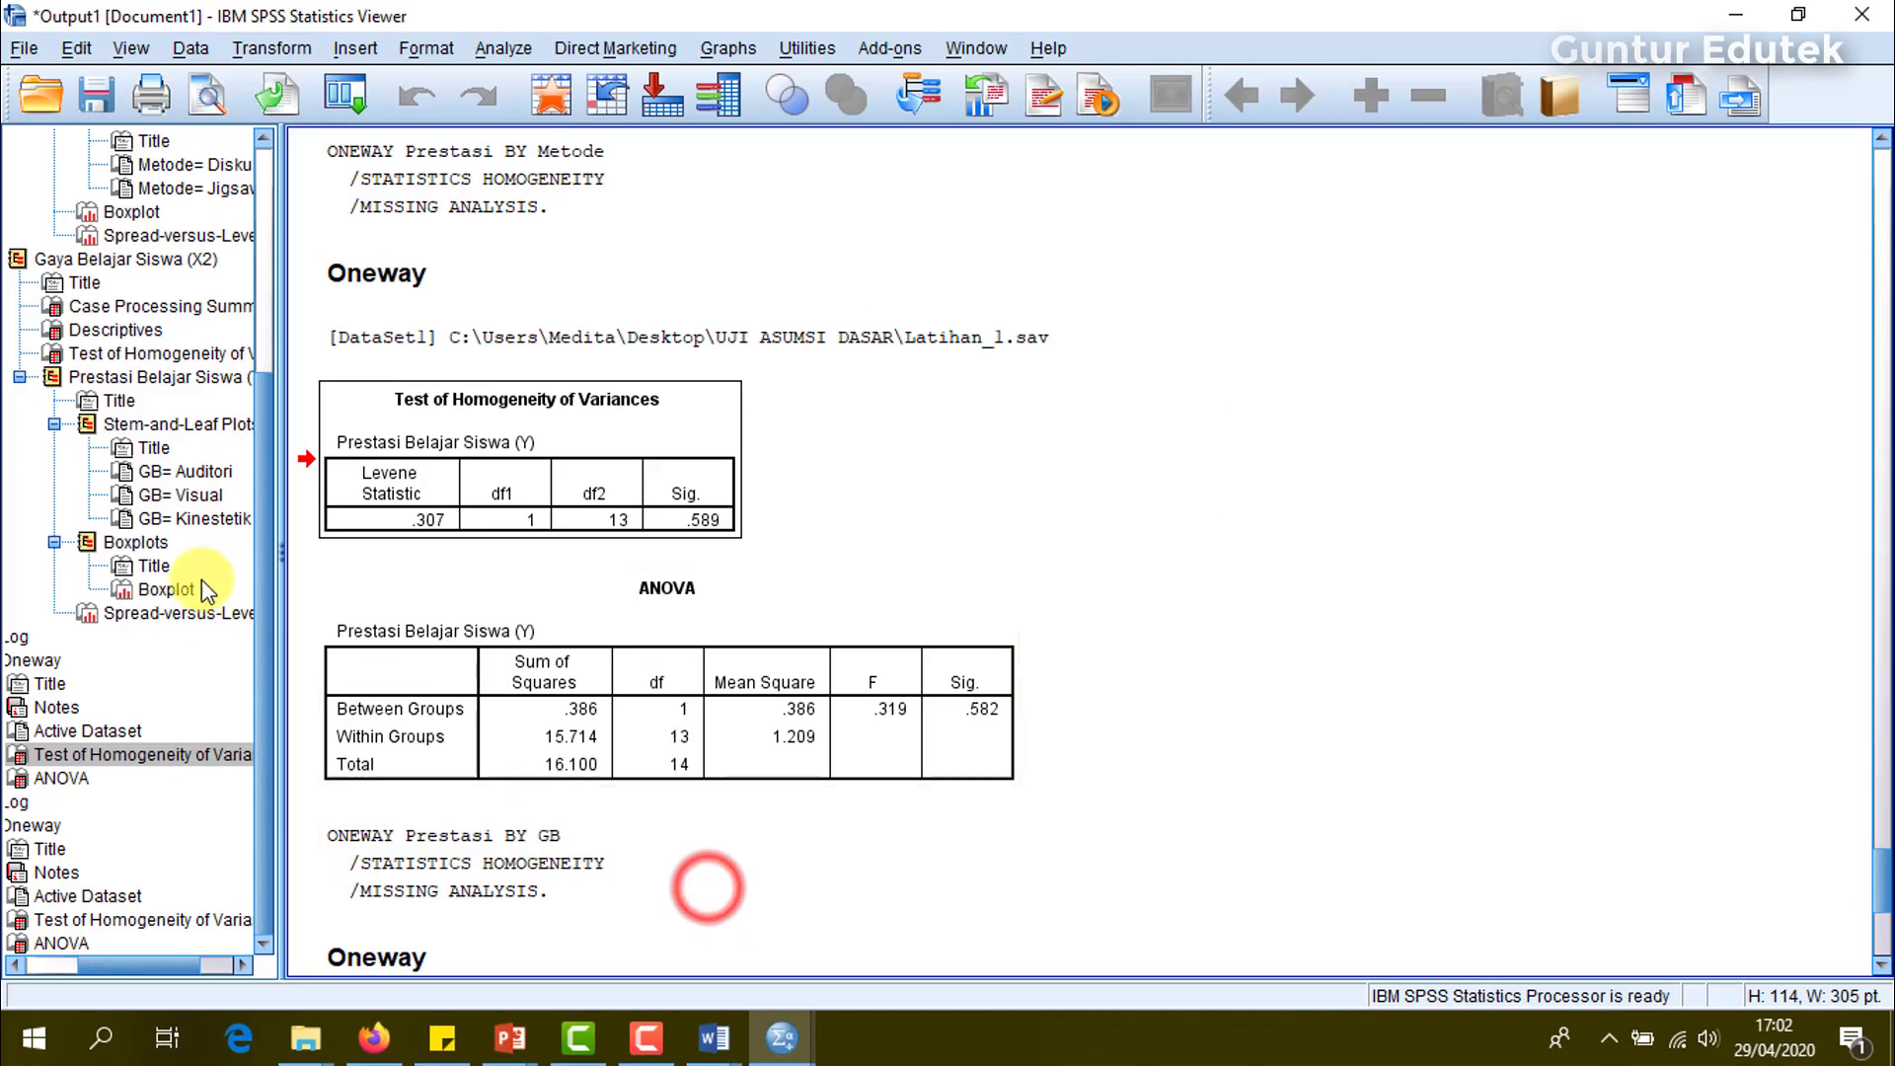
{"action": "left_click_drag", "start_coordinate": [271, 505], "coordinate": [254, 345]}
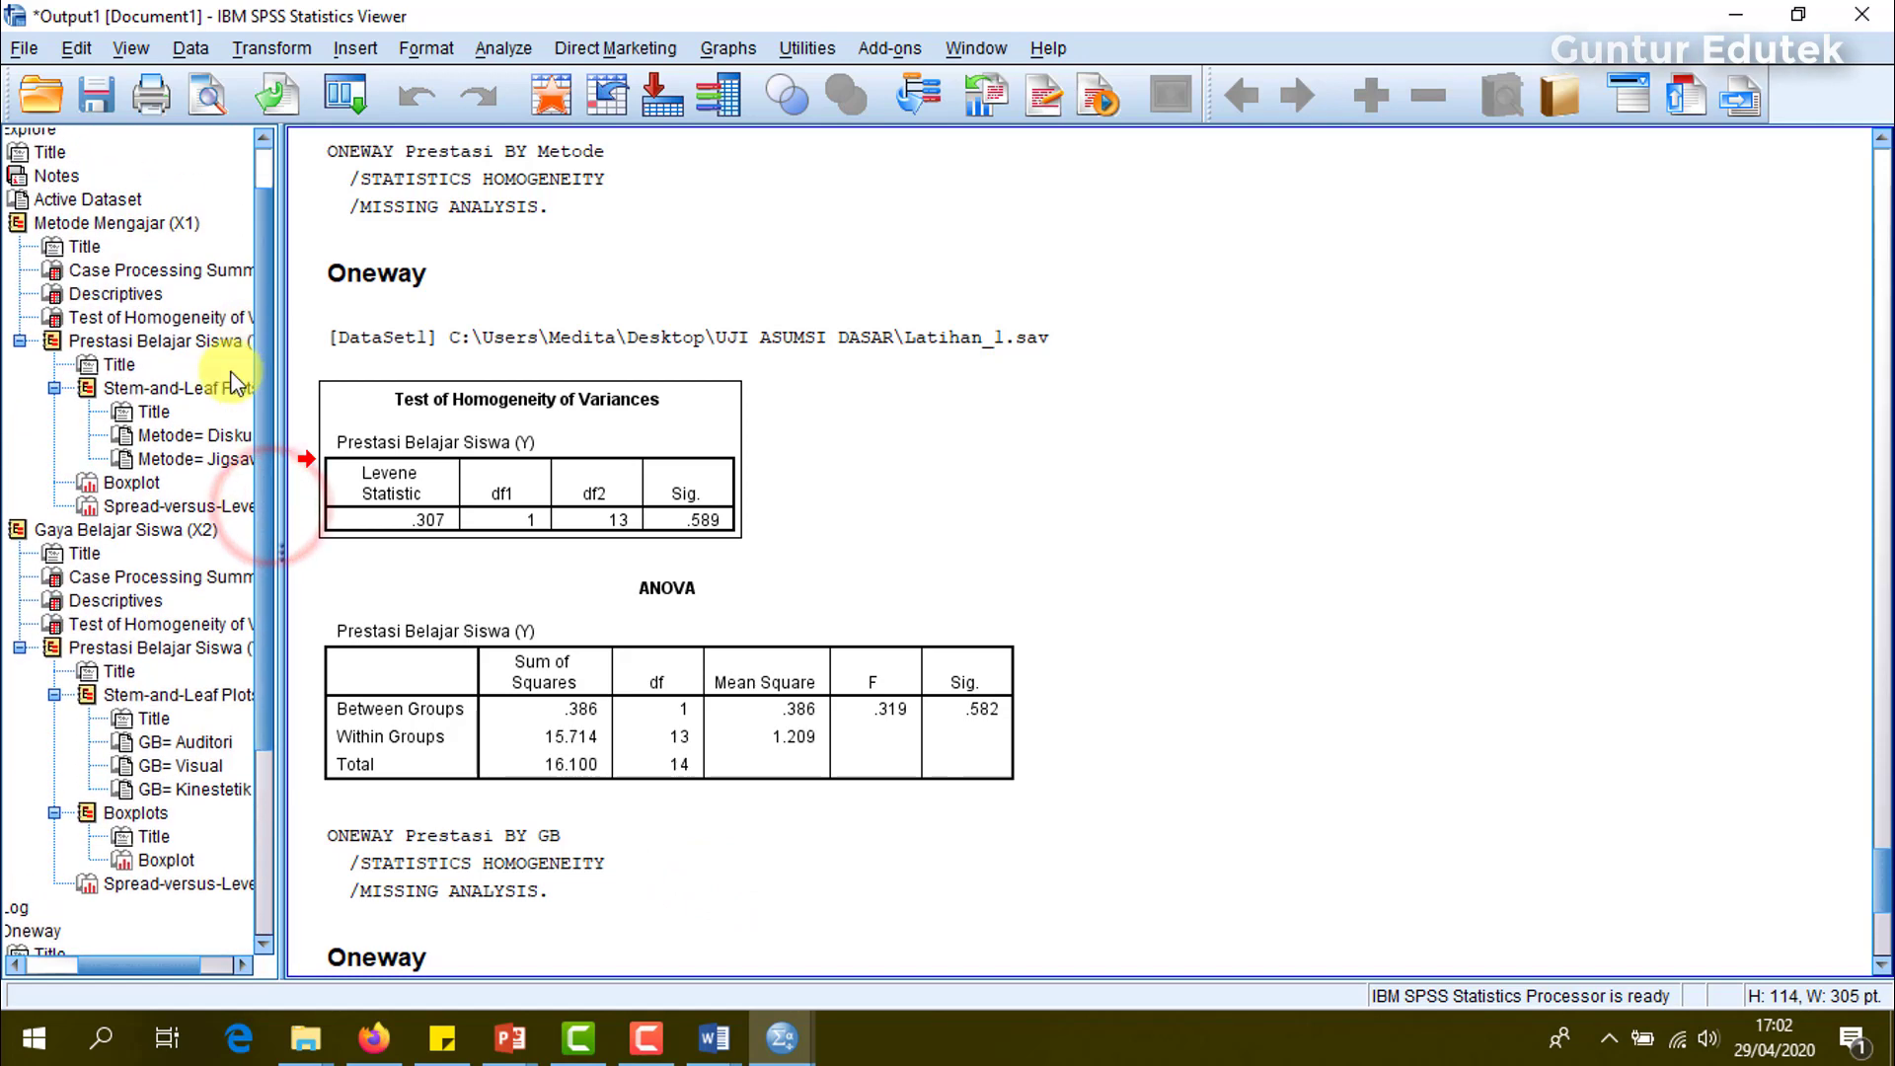
{"action": "left_click", "coordinate": [123, 530]}
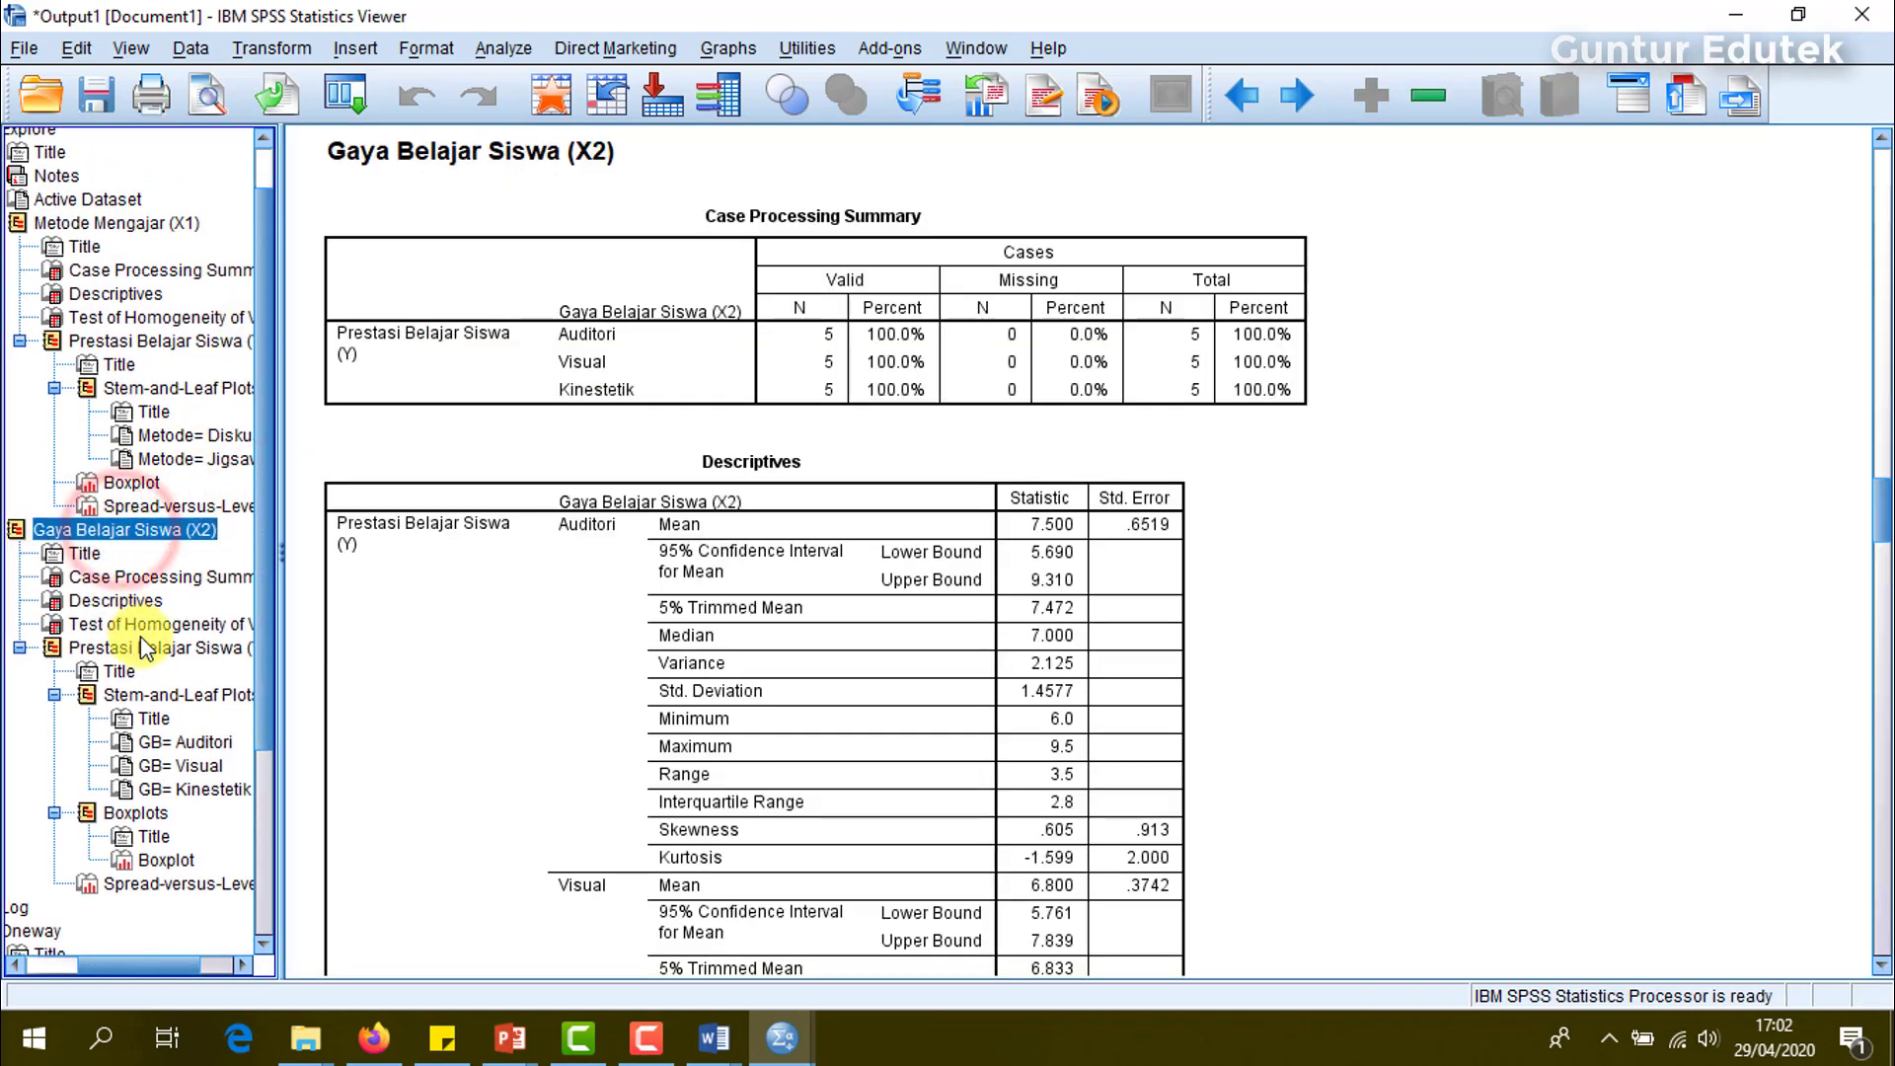
{"action": "left_click", "coordinate": [138, 627]}
{"action": "left_click", "coordinate": [915, 337]}
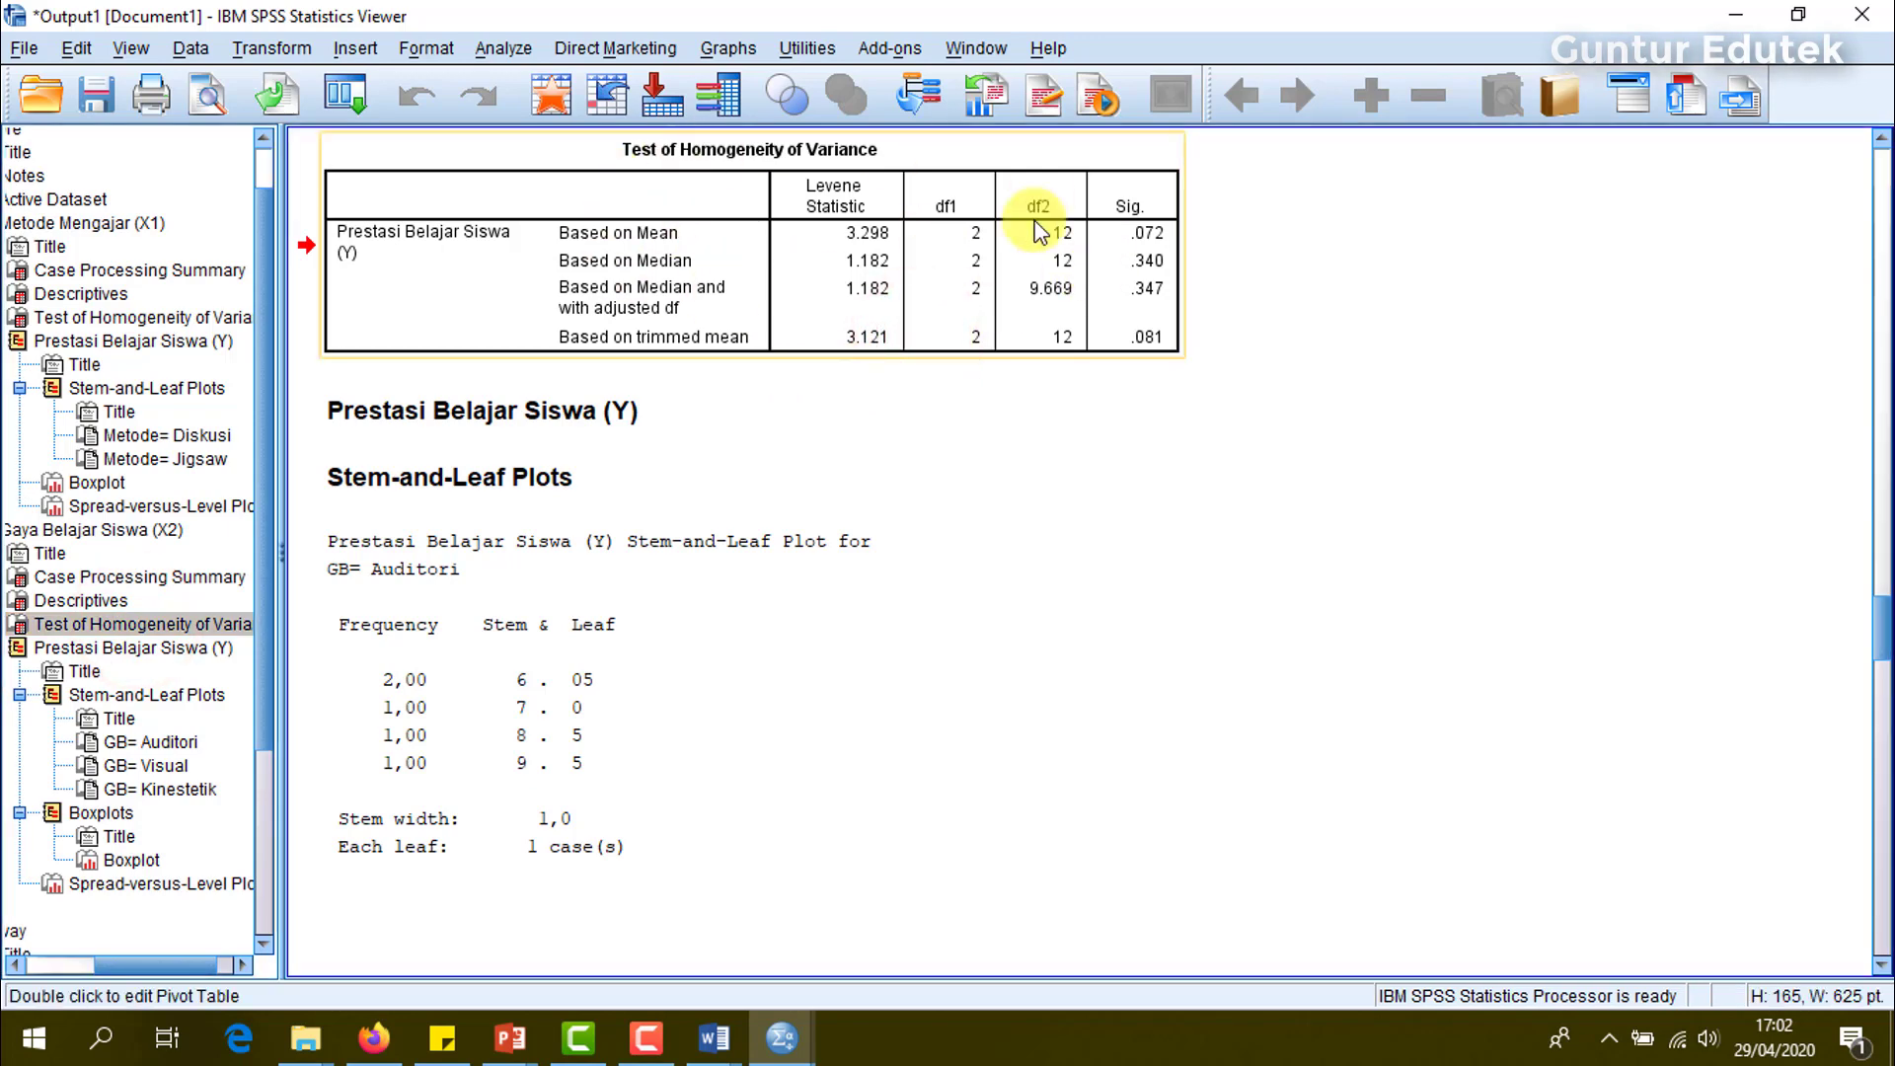
Step: Switch back to the Word interpretation document and check the Cara 1 table for Gaya Belajar (X2) against the Explore output
{"action": "left_click", "coordinate": [729, 1052]}
{"action": "left_click", "coordinate": [987, 927]}
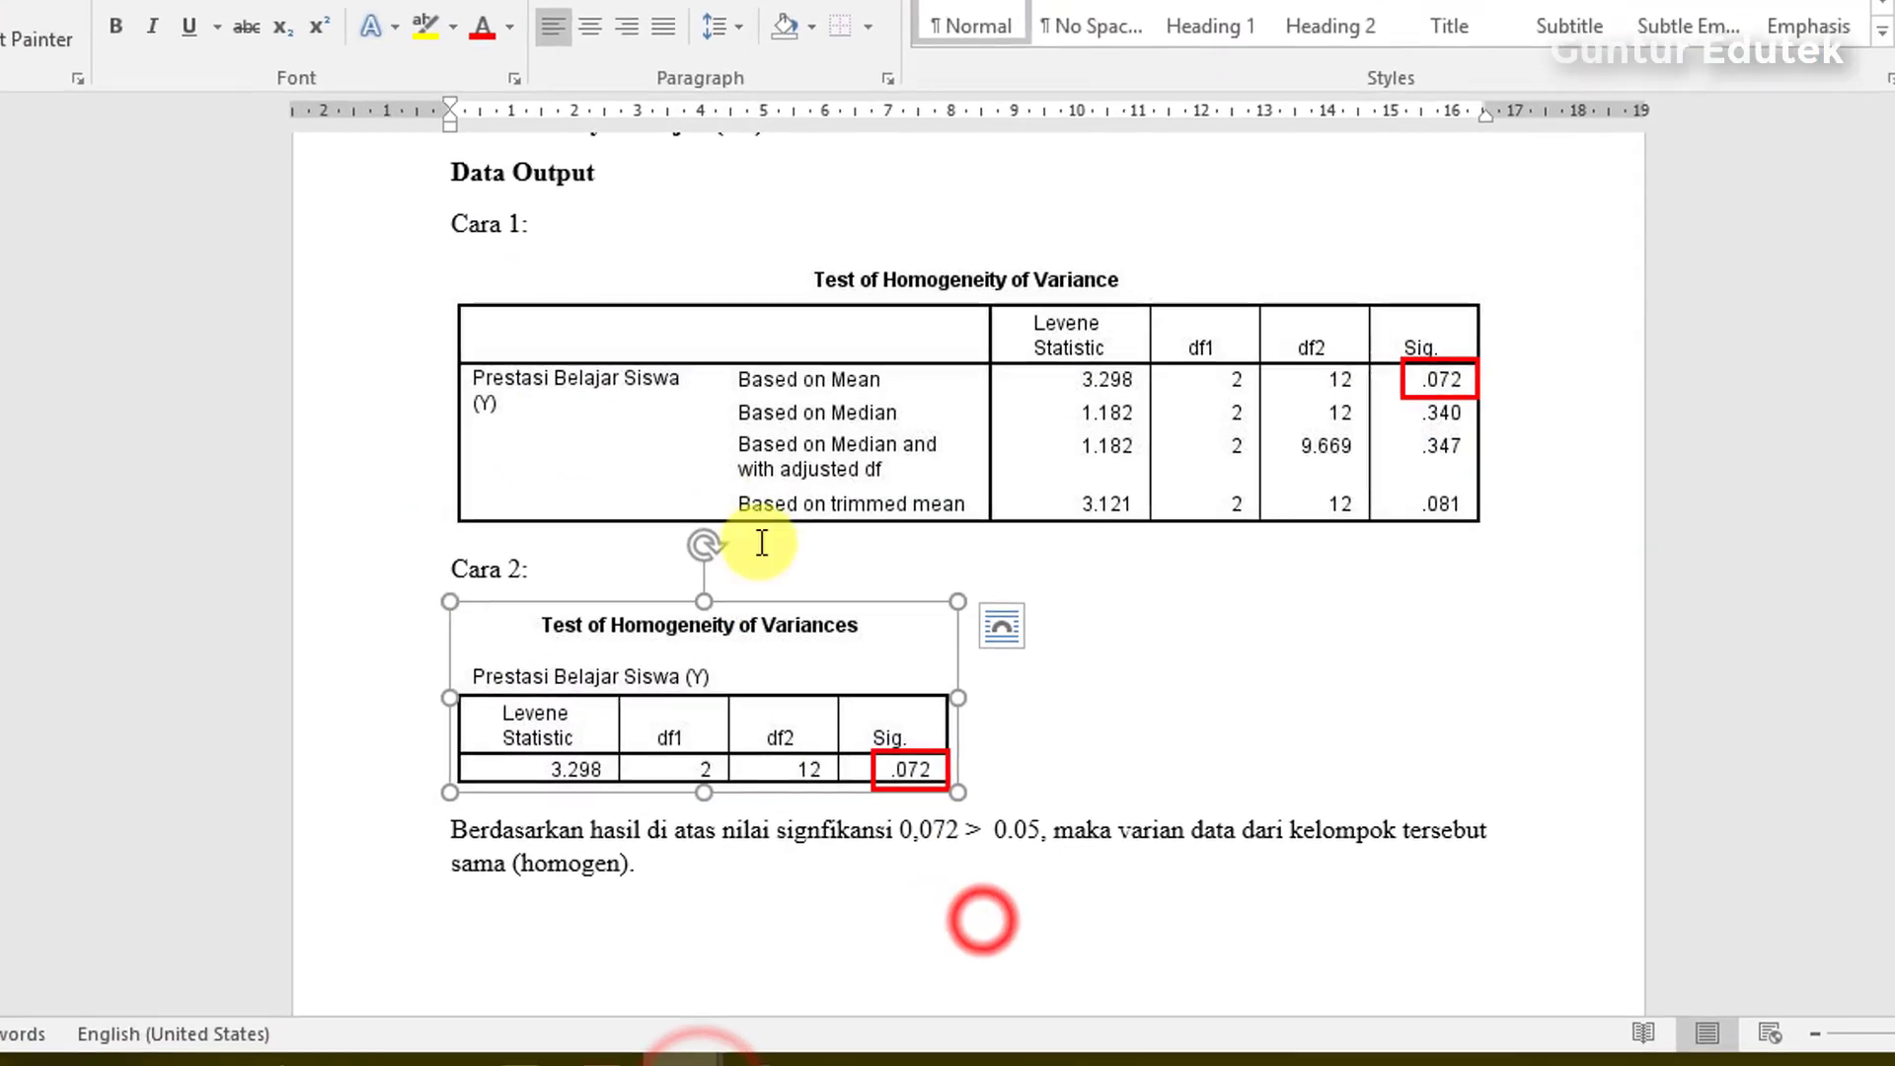
{"action": "left_click", "coordinate": [1026, 393]}
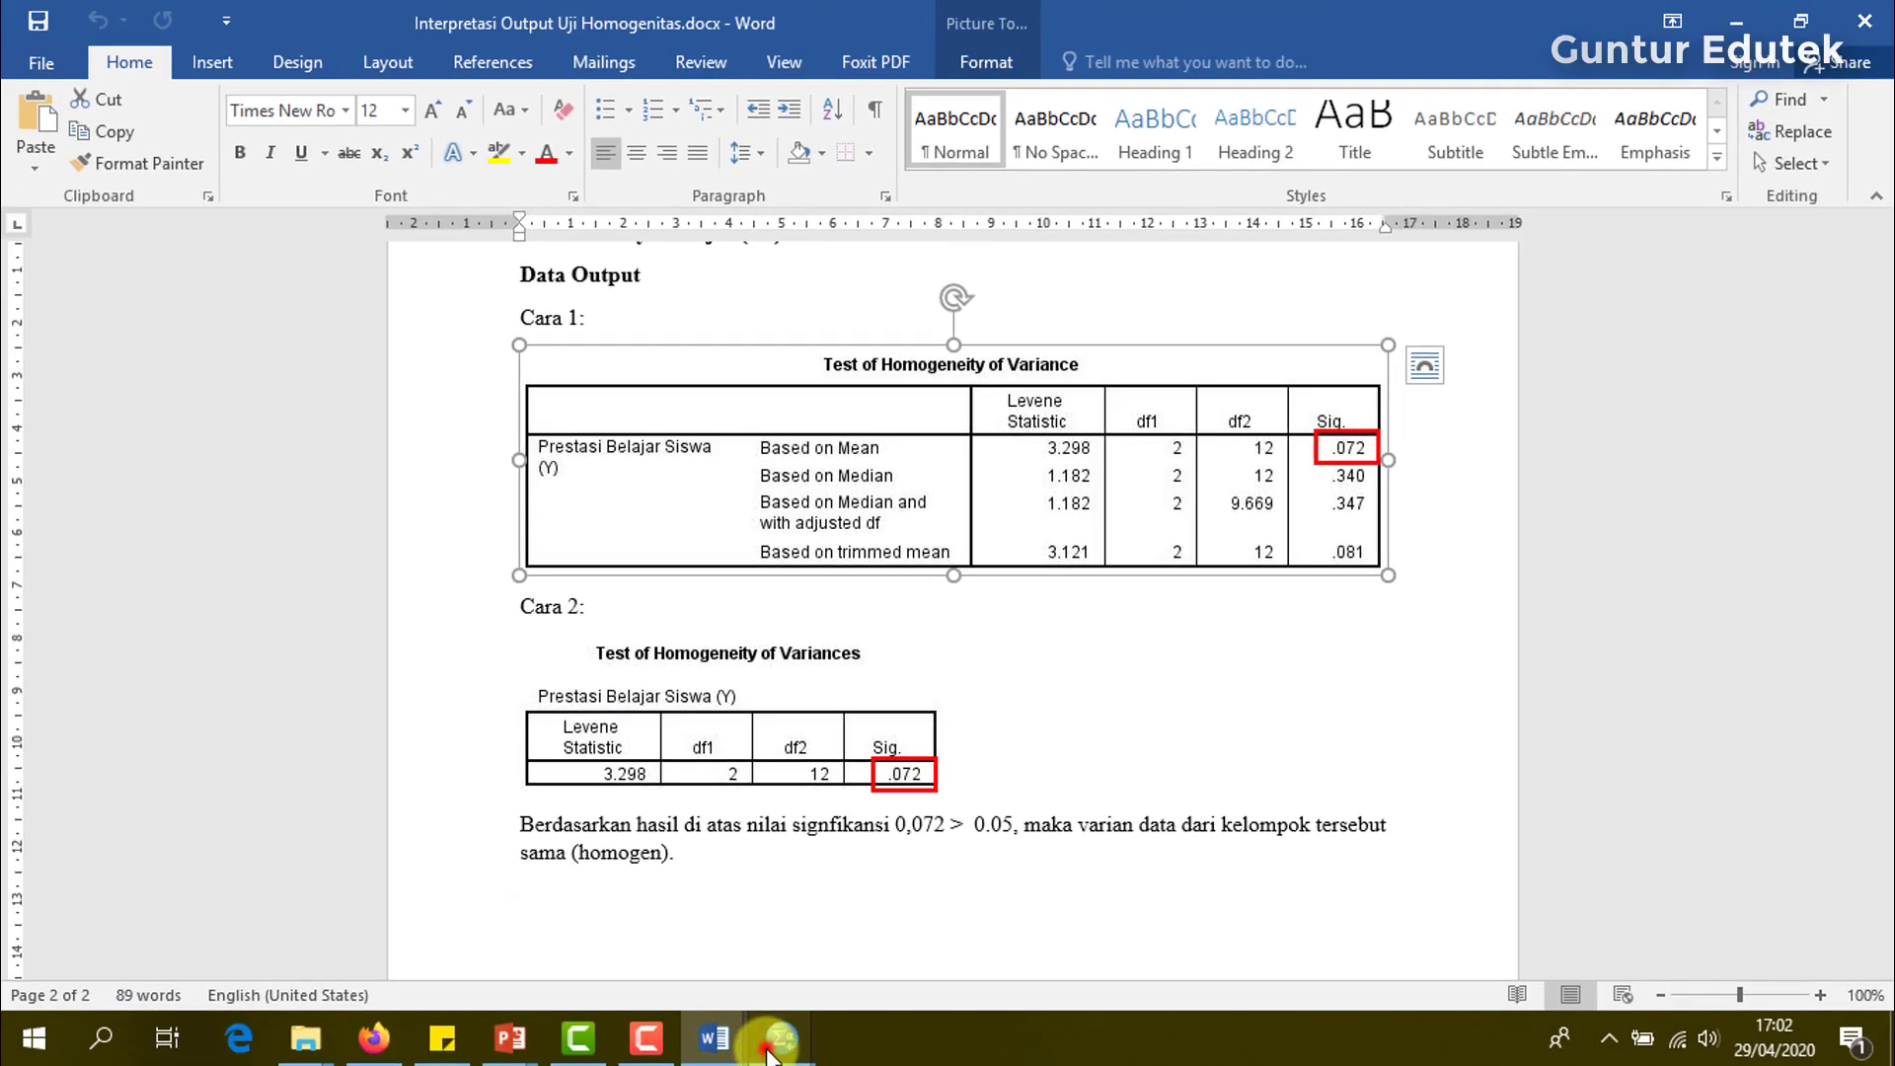
Step: Switch to the SPSS output and locate the Oneway Test of Homogeneity of Variances table with GB as the factor
{"action": "left_click", "coordinate": [779, 1036]}
{"action": "left_click", "coordinate": [633, 958]}
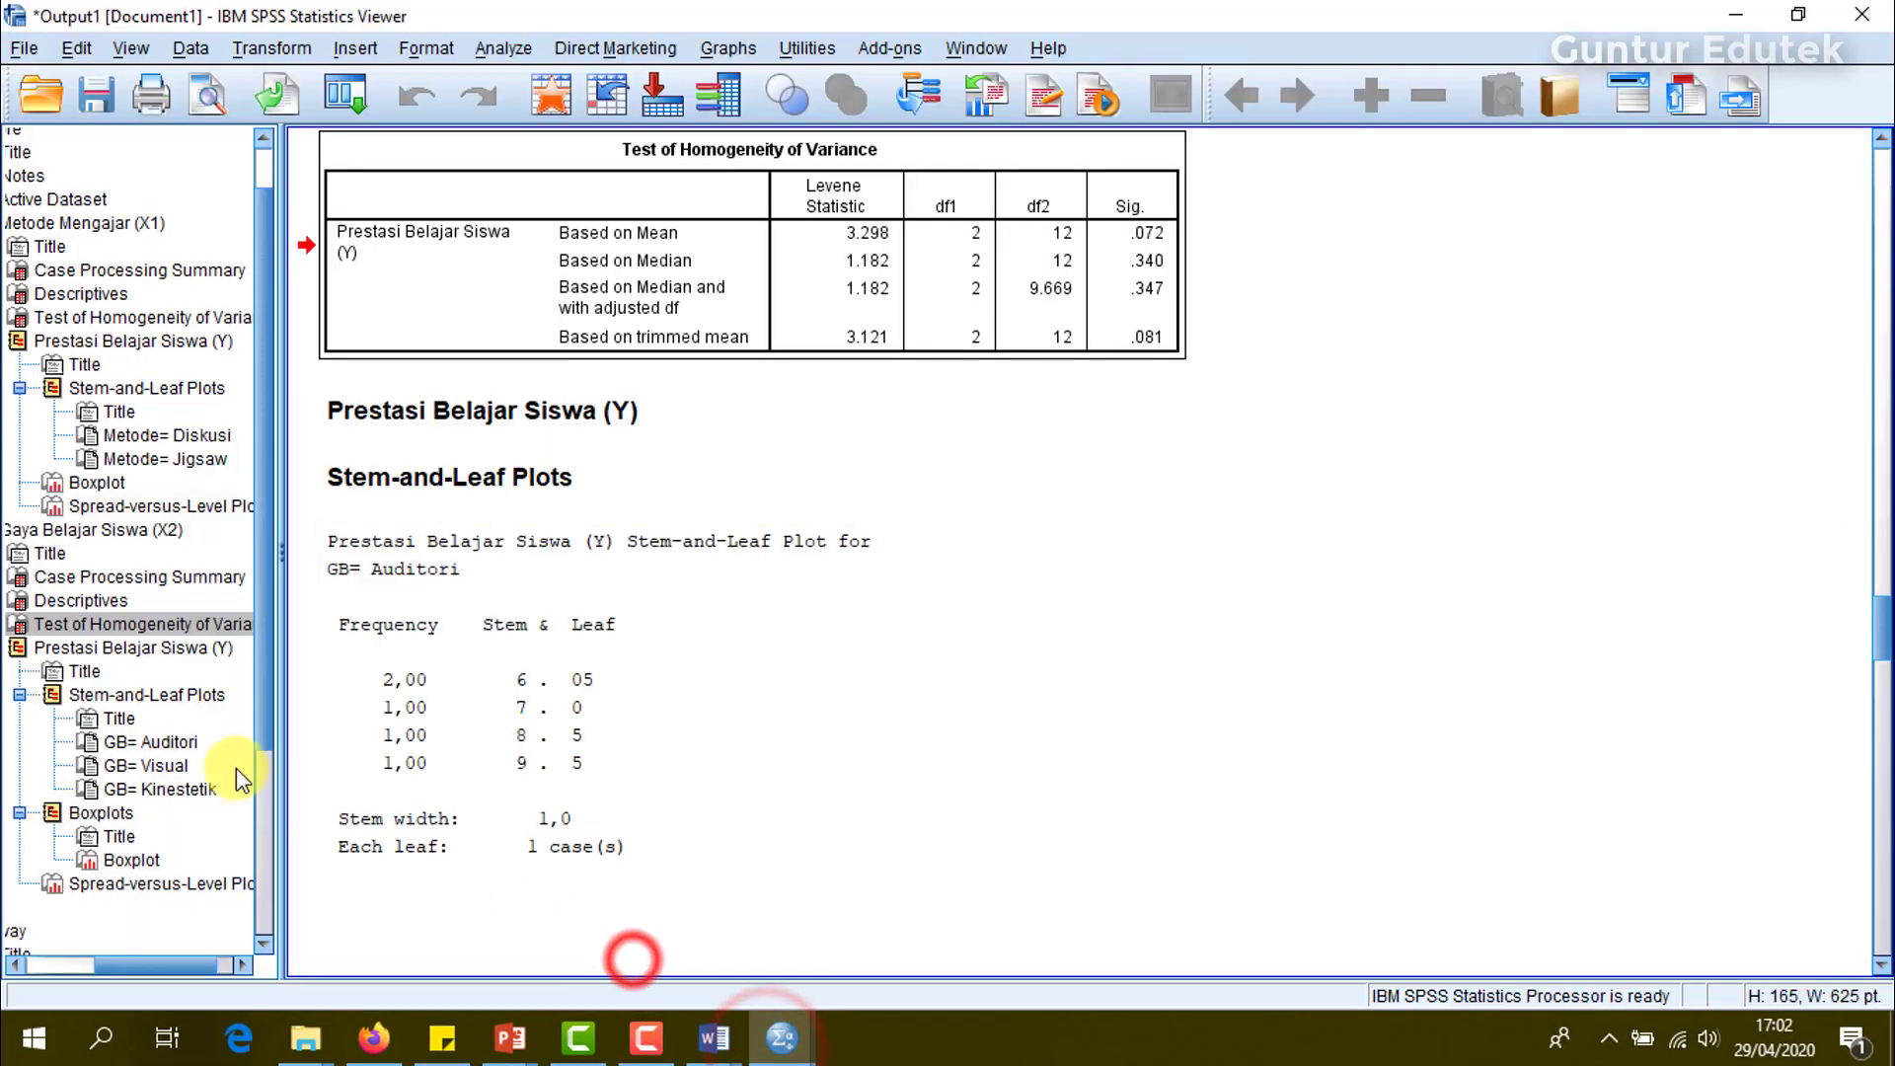
{"action": "left_click", "coordinate": [269, 720]}
{"action": "left_click_drag", "start_coordinate": [146, 966], "coordinate": [67, 979]}
{"action": "left_click", "coordinate": [148, 965]}
{"action": "left_click", "coordinate": [170, 923]}
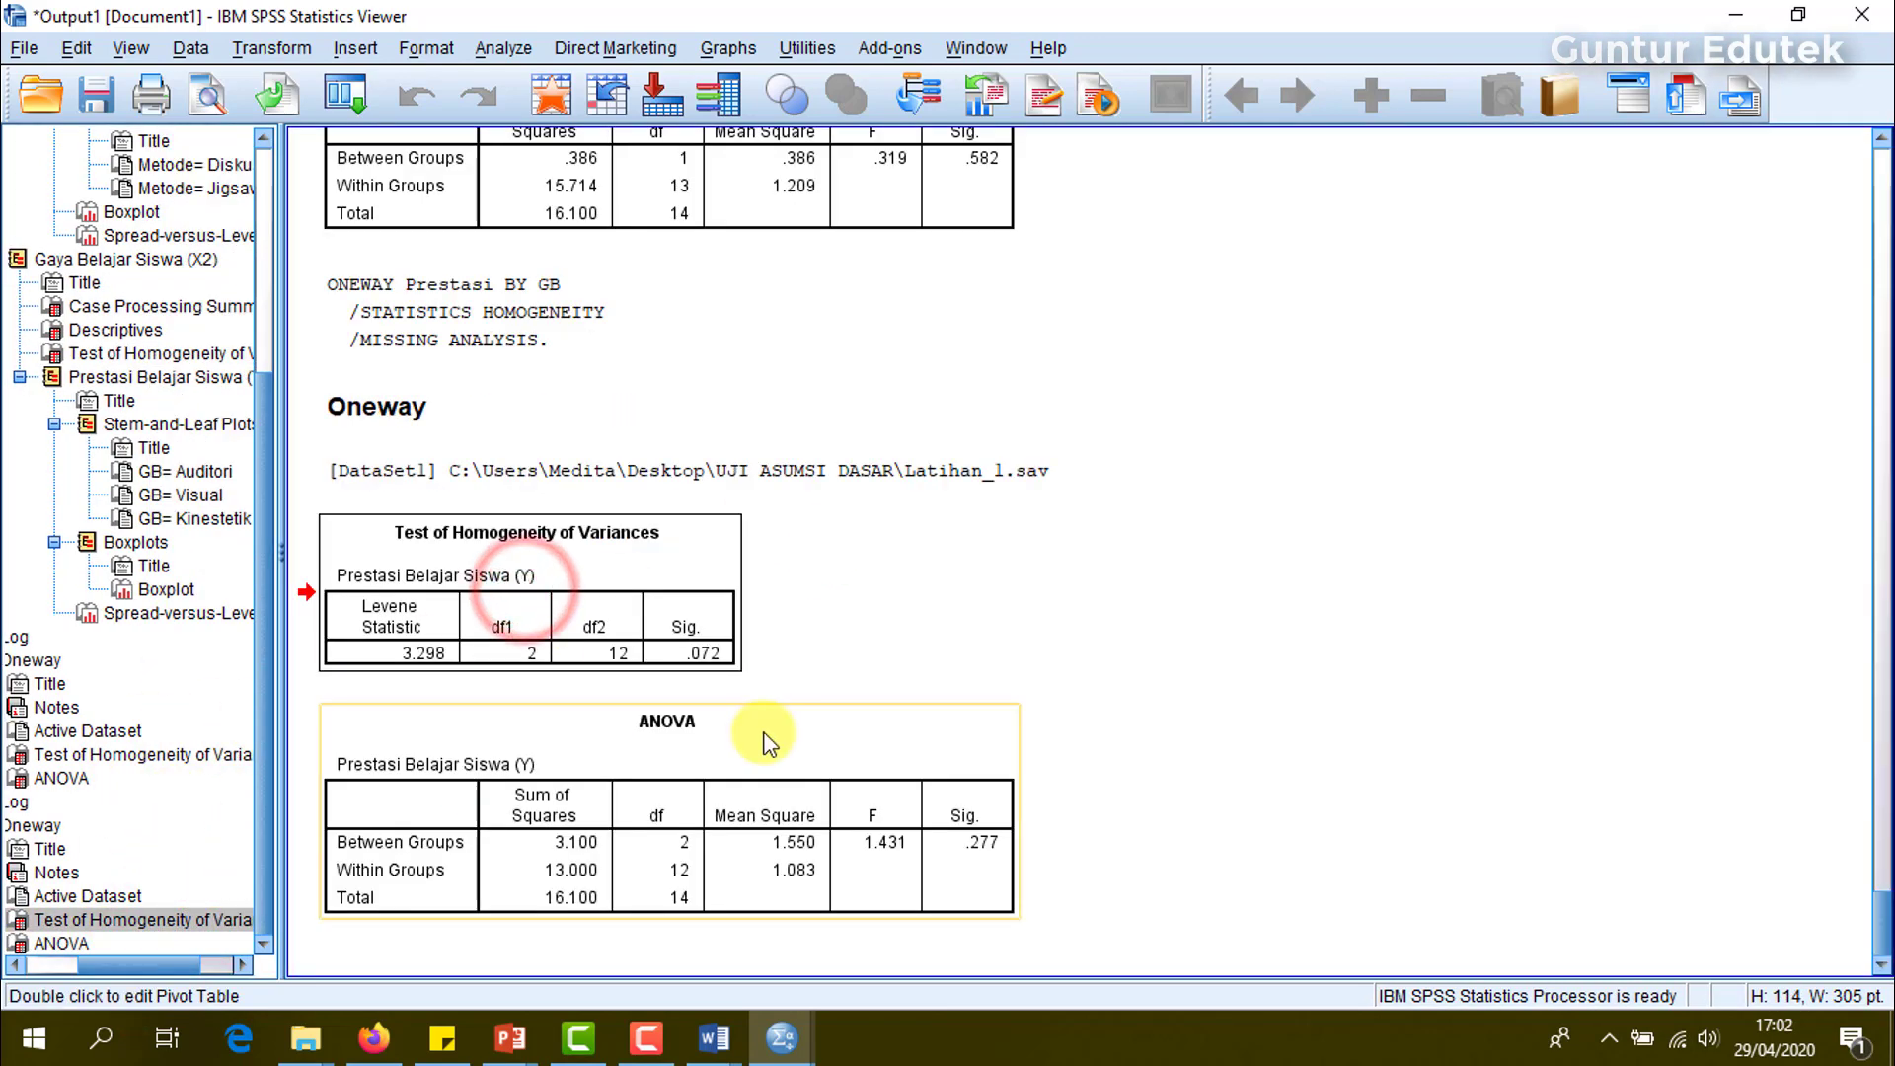
Step: Return to the Word interpretation document and compare the Gaya Belajar (X2) significance values in Cara 1 and Cara 2, then read the conclusion
{"action": "left_click", "coordinate": [713, 1036]}
{"action": "left_click", "coordinate": [849, 908]}
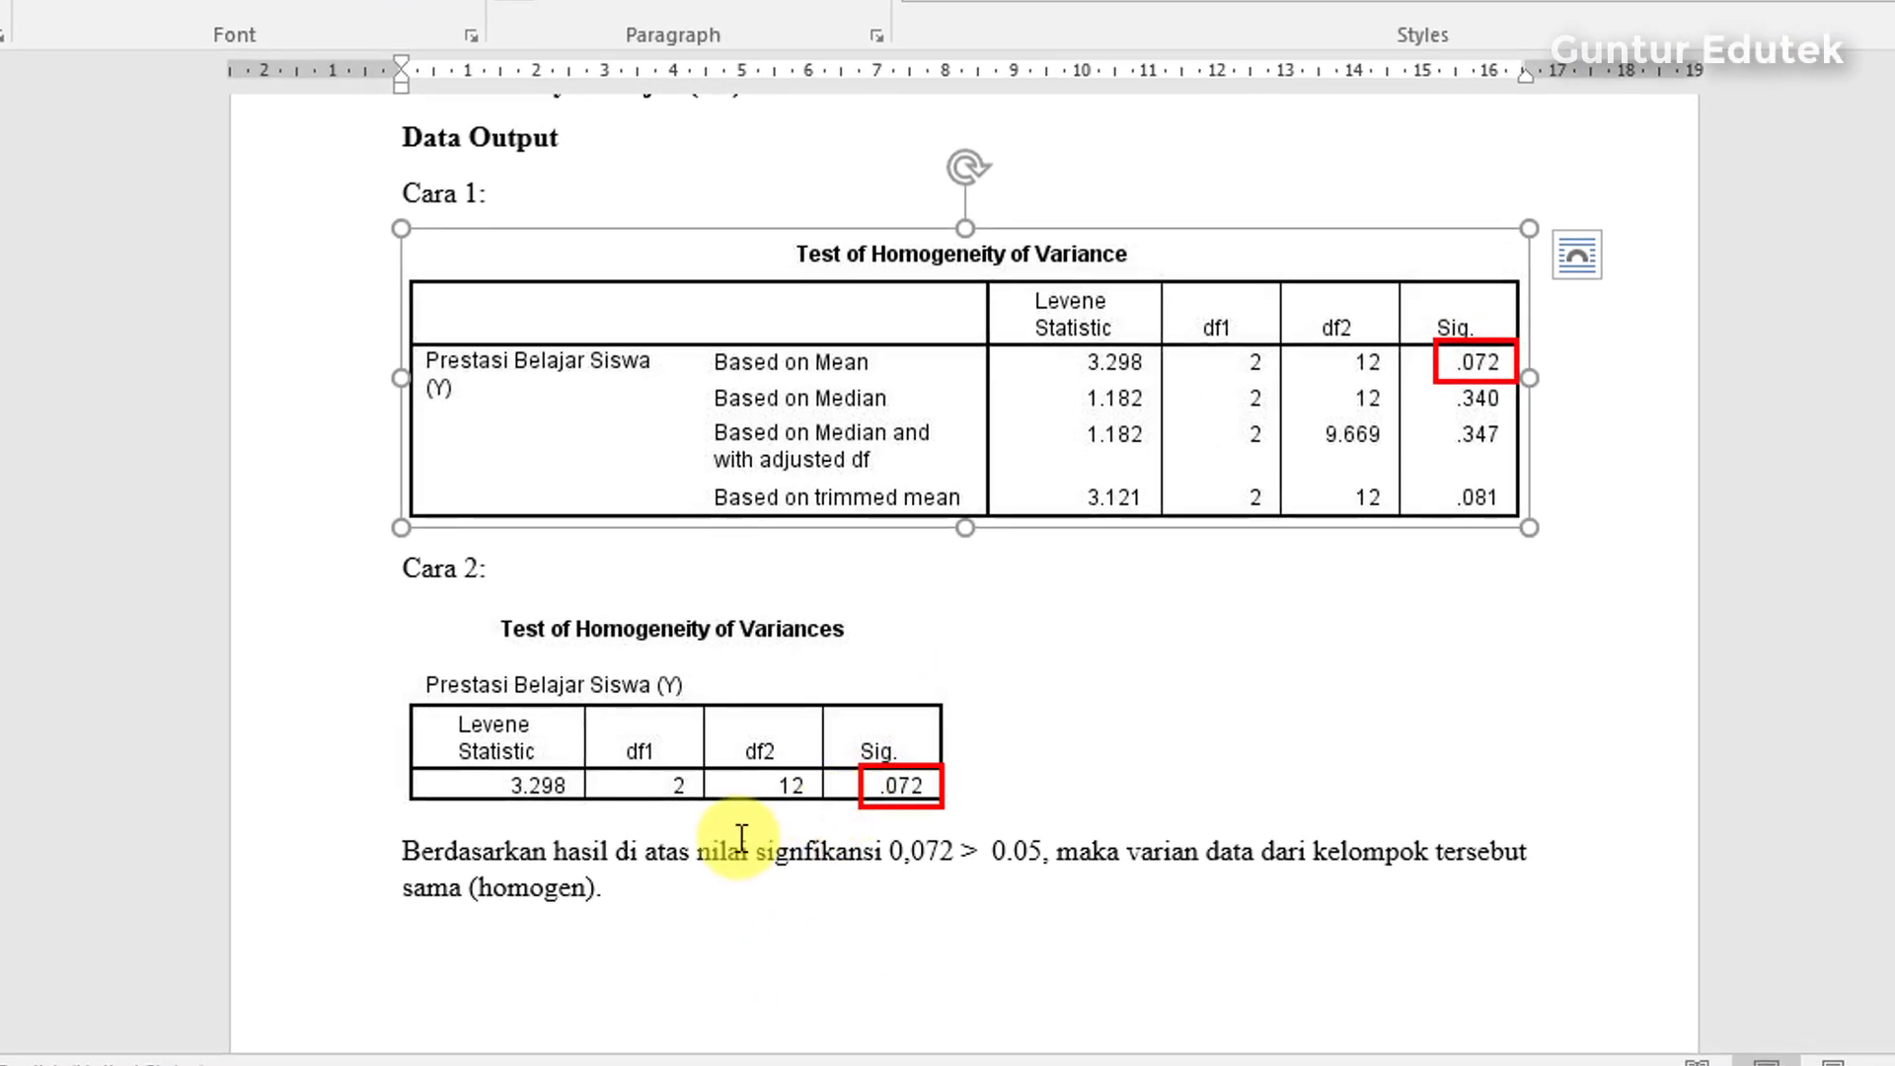
{"action": "left_click", "coordinate": [596, 755]}
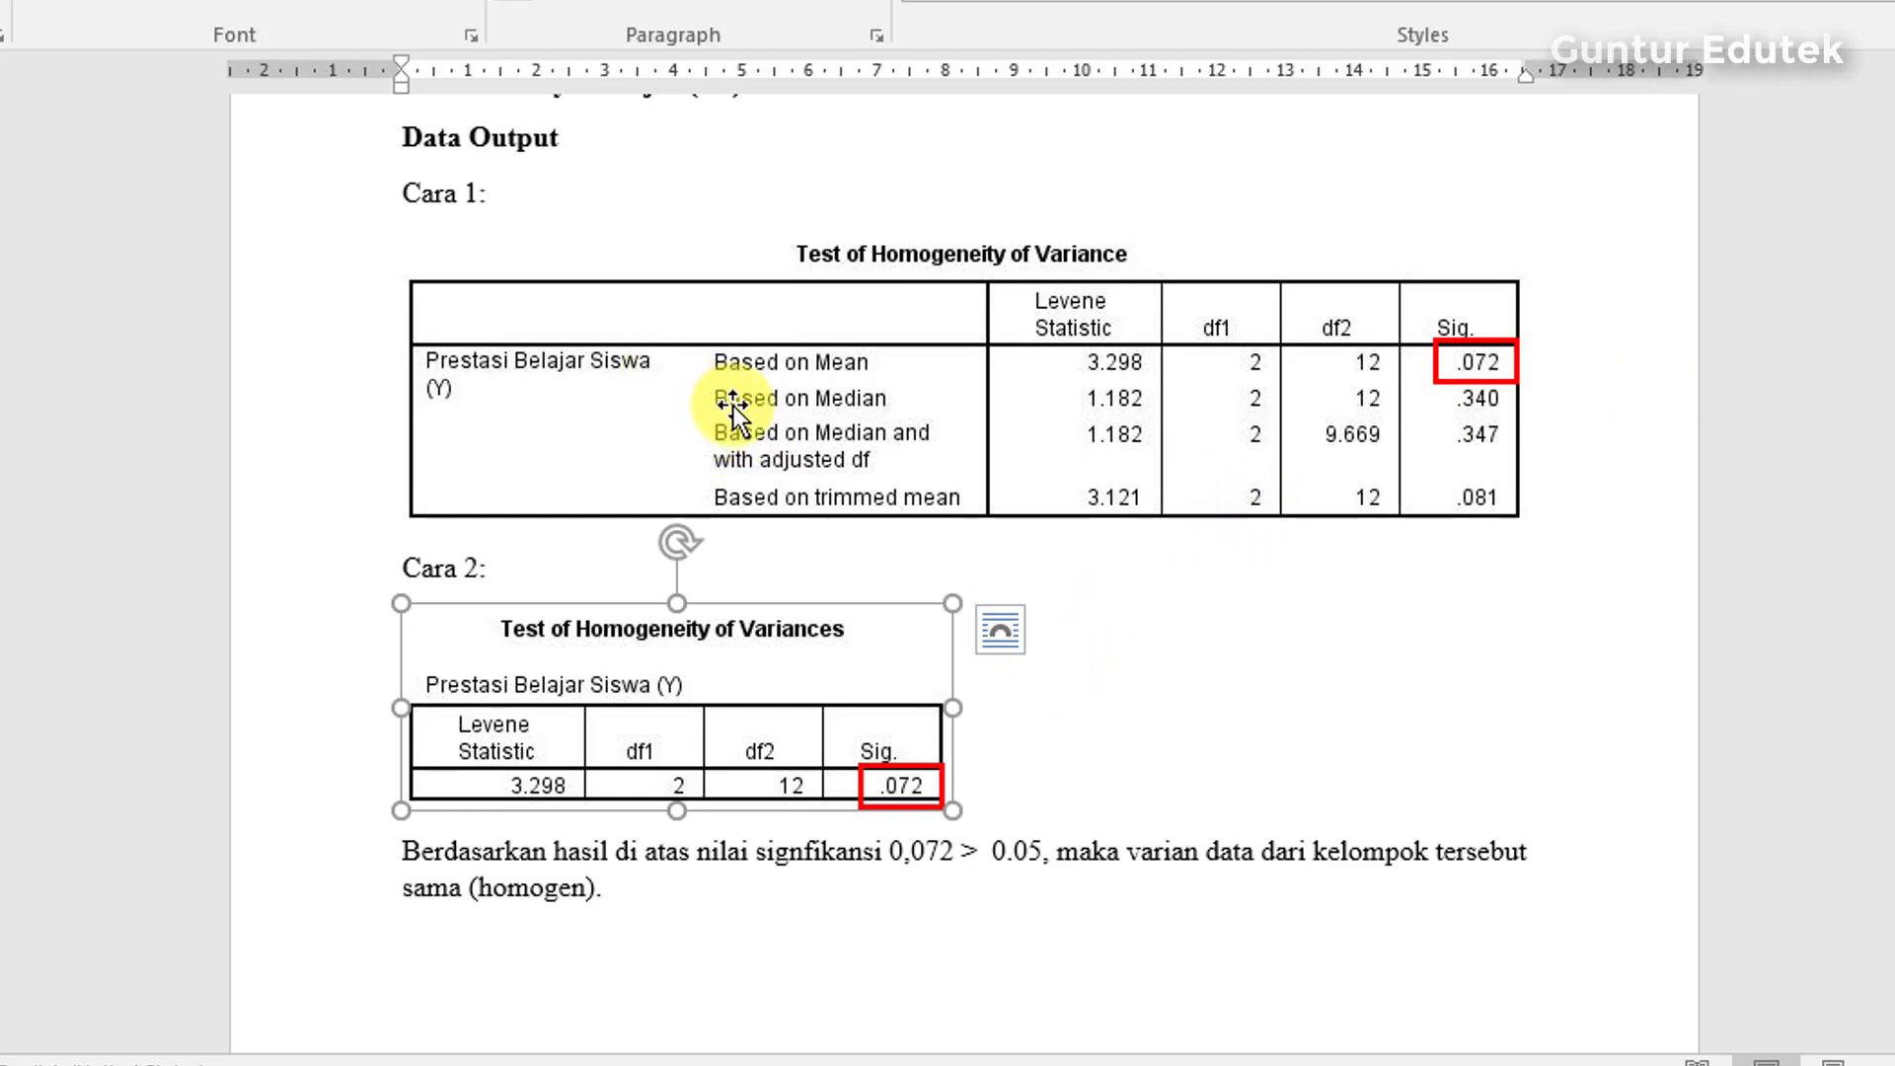
{"action": "left_click", "coordinate": [699, 349]}
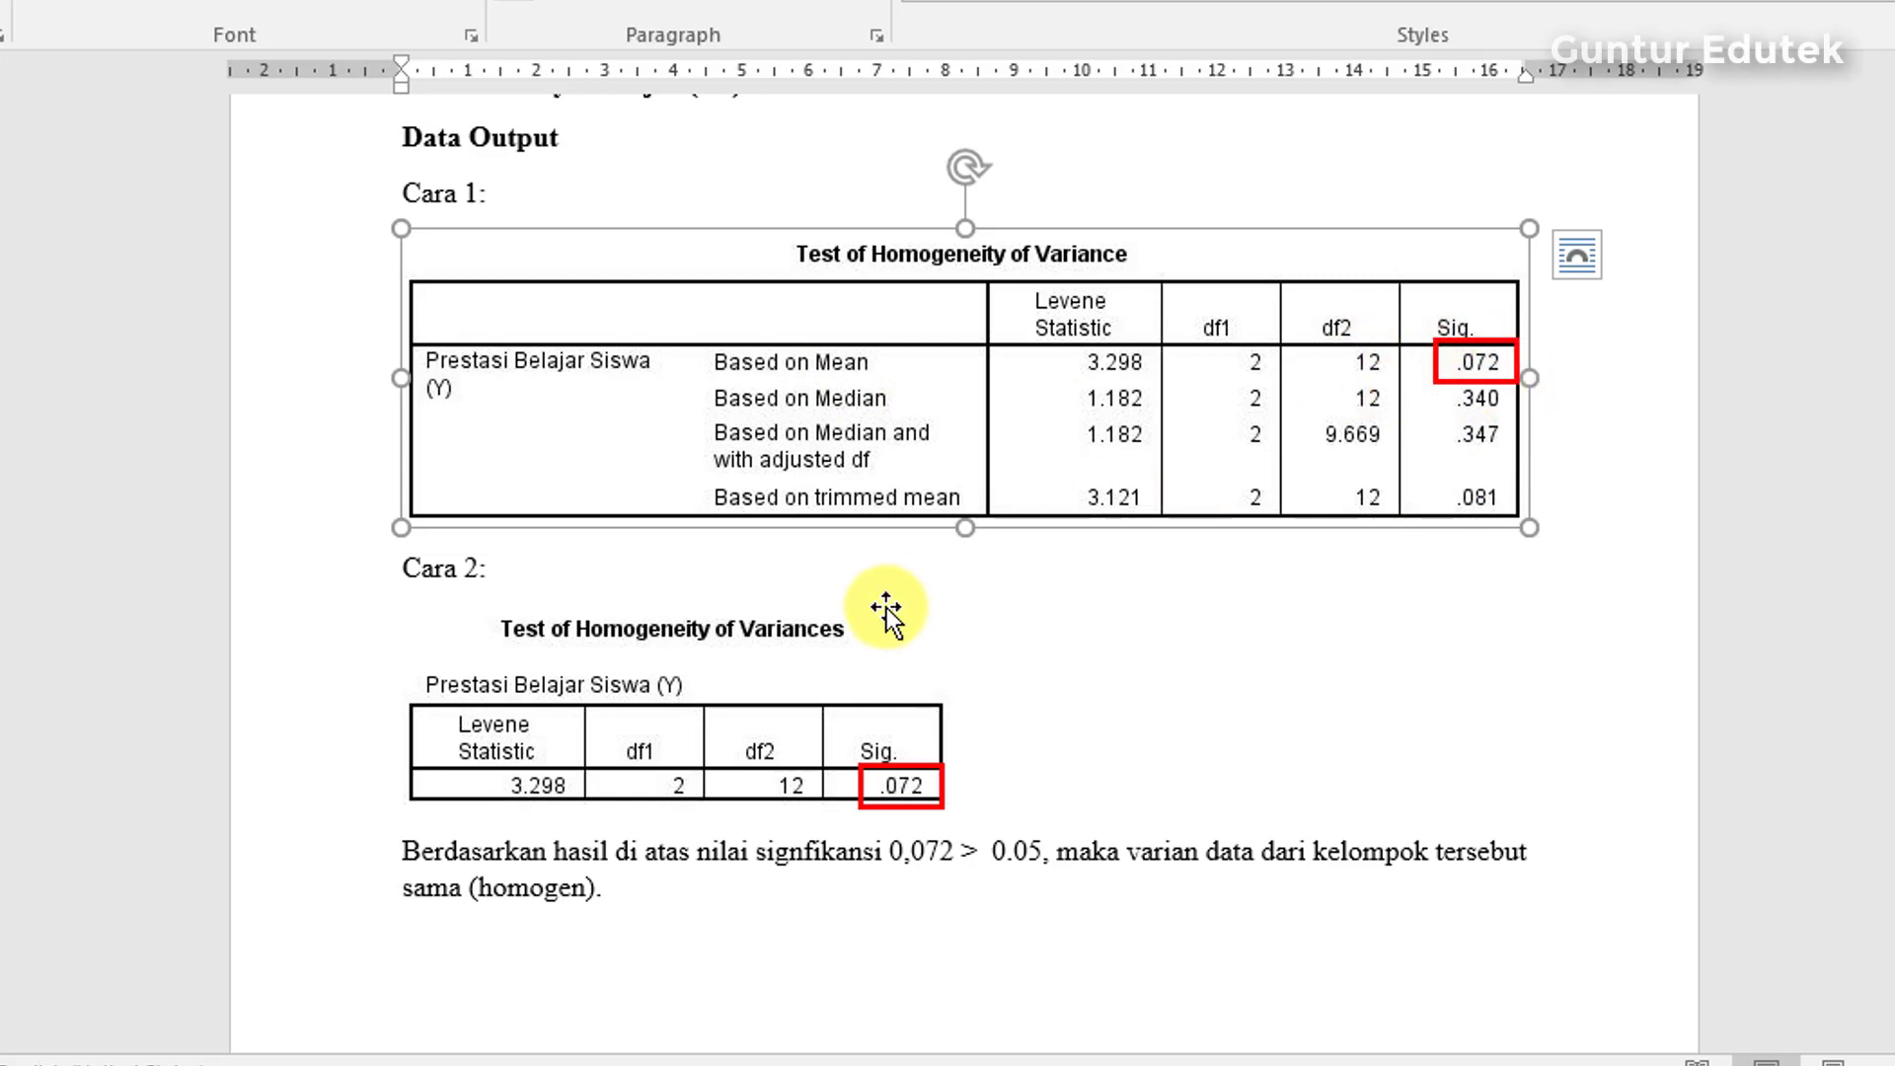
{"action": "left_click", "coordinate": [756, 661]}
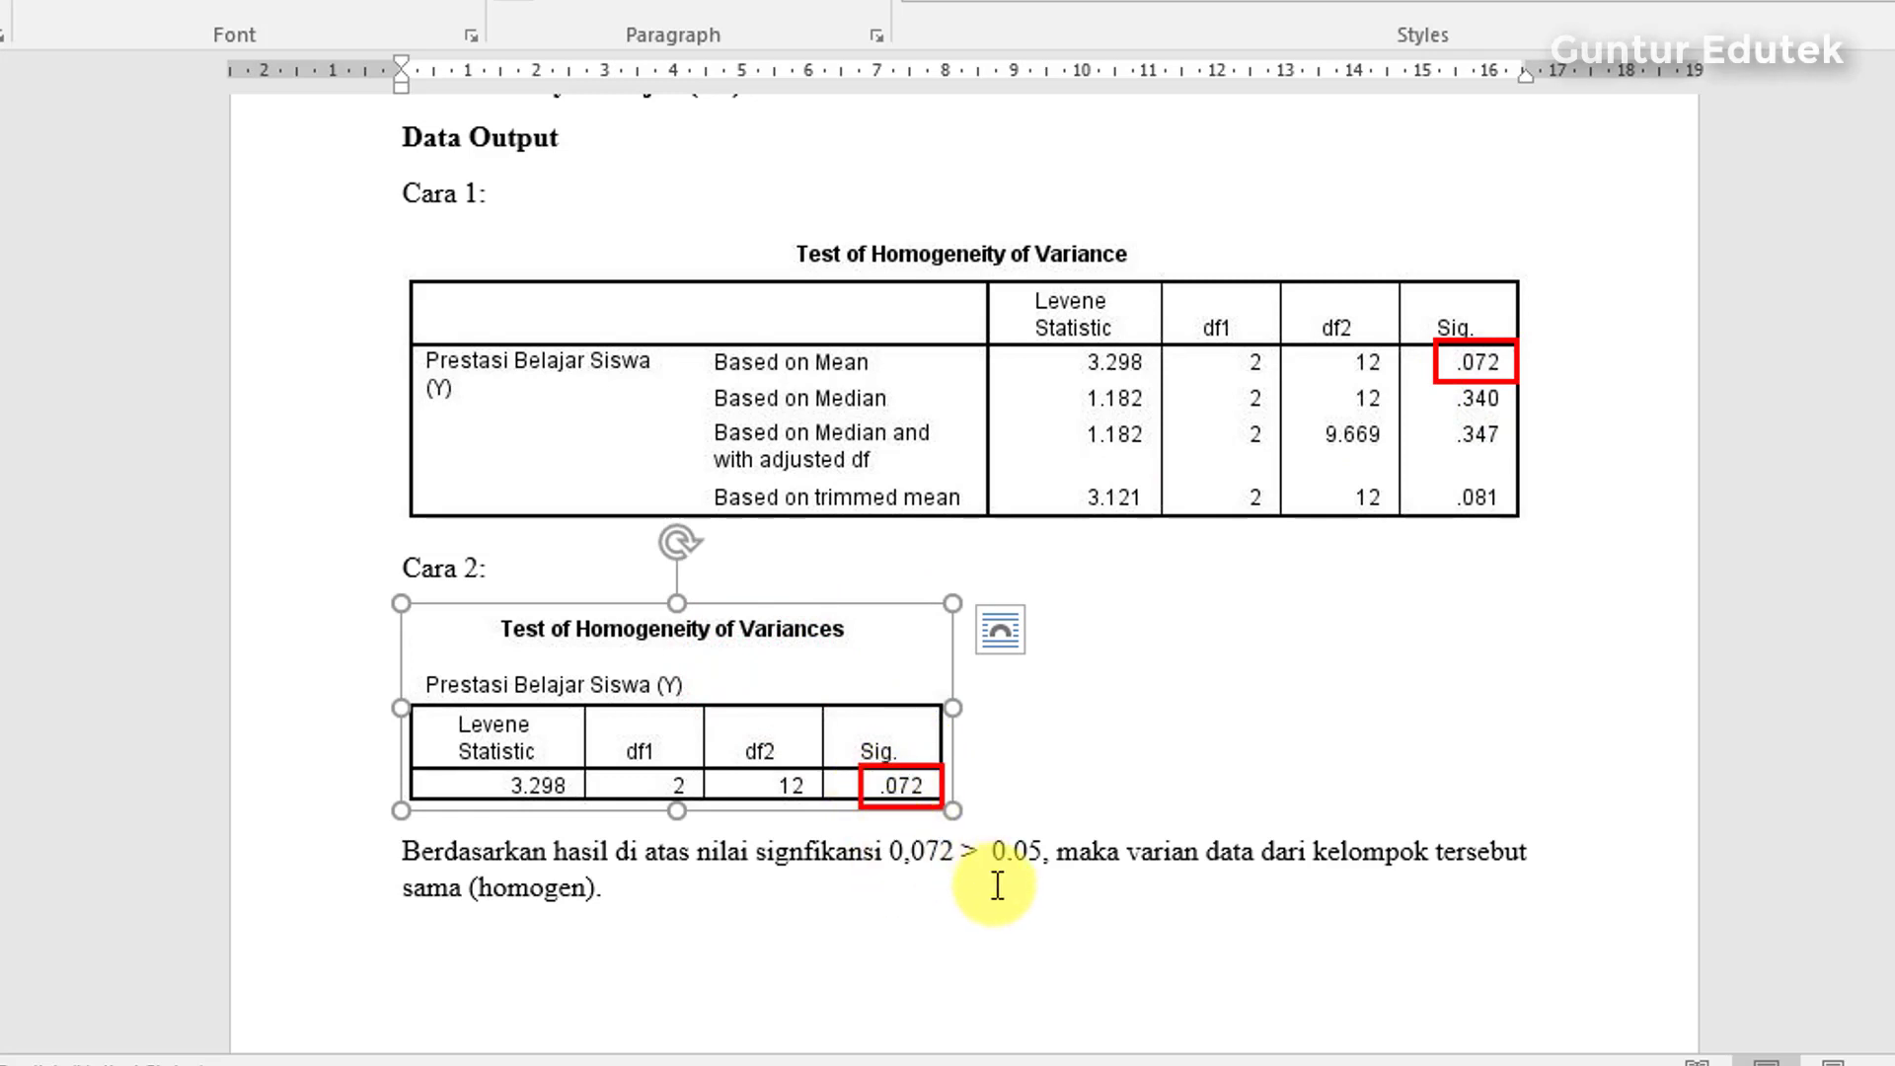
{"action": "left_click", "coordinate": [1337, 404]}
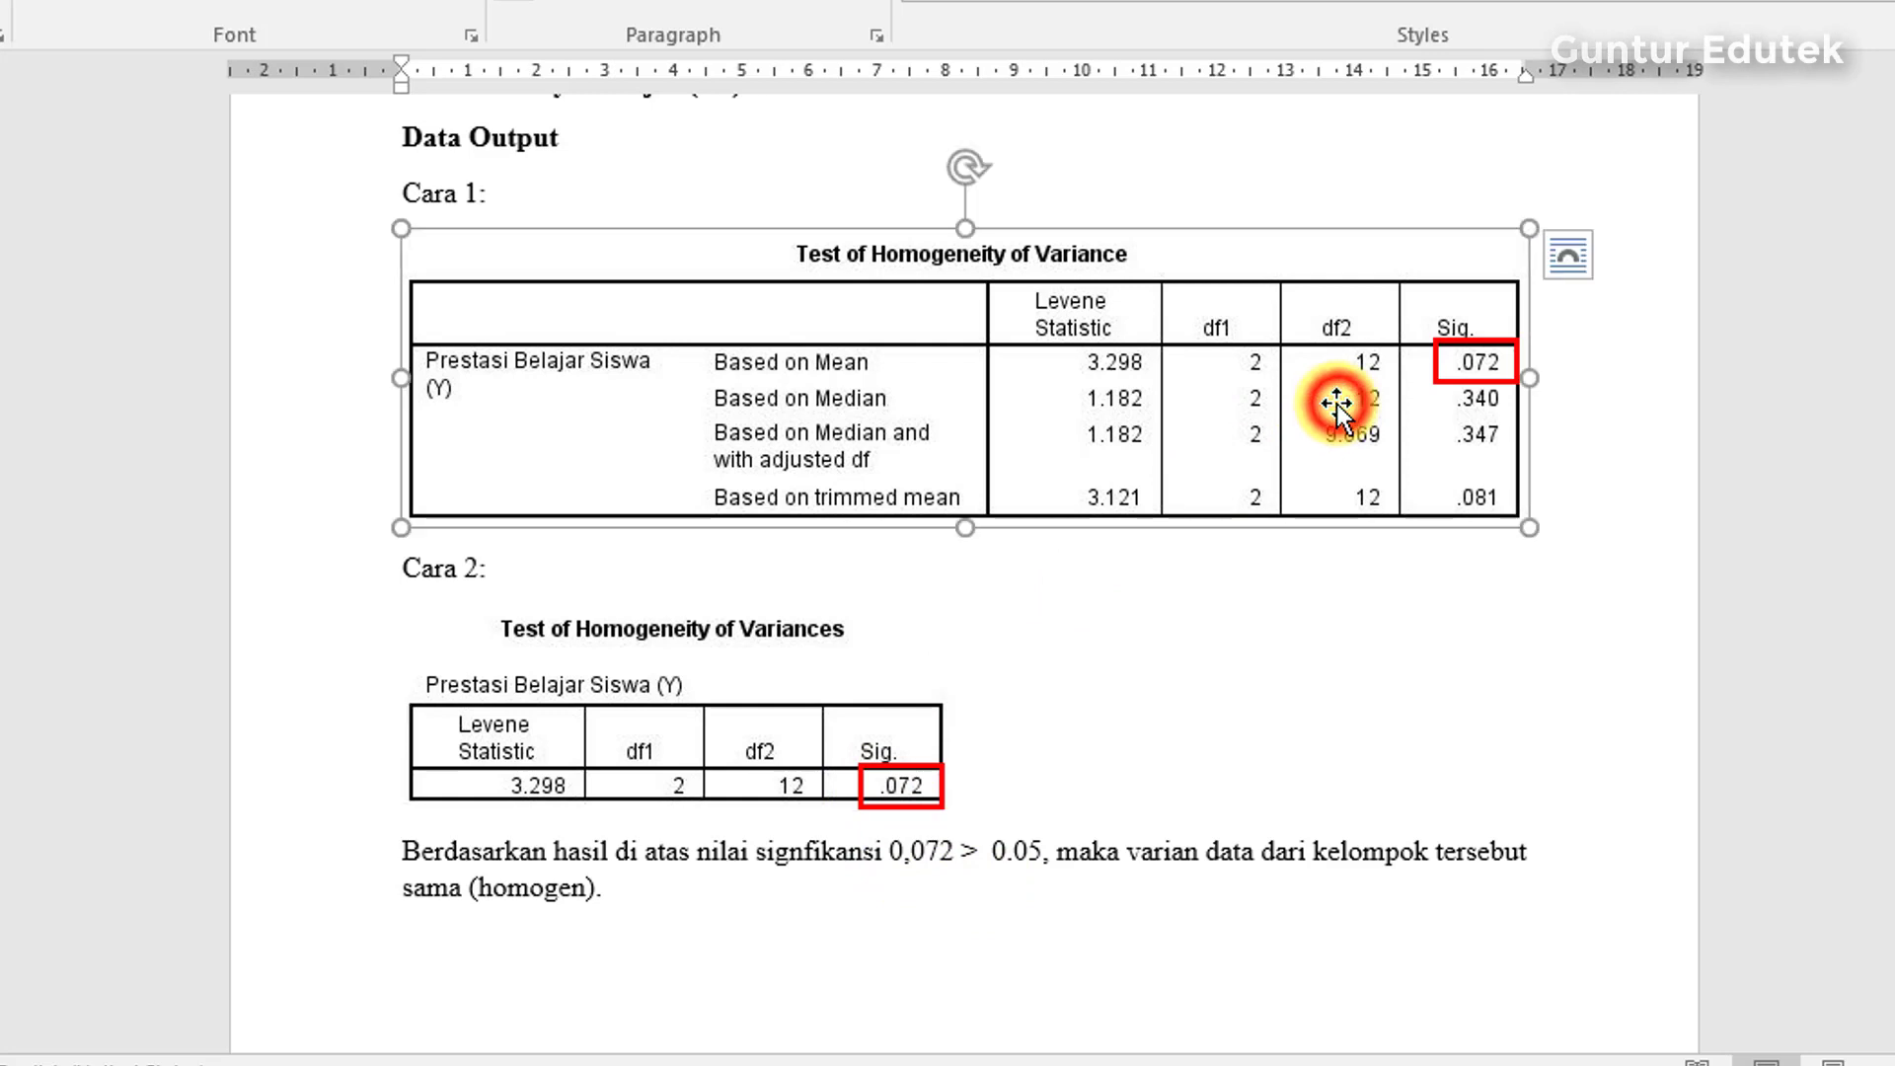
{"action": "left_click", "coordinate": [780, 727]}
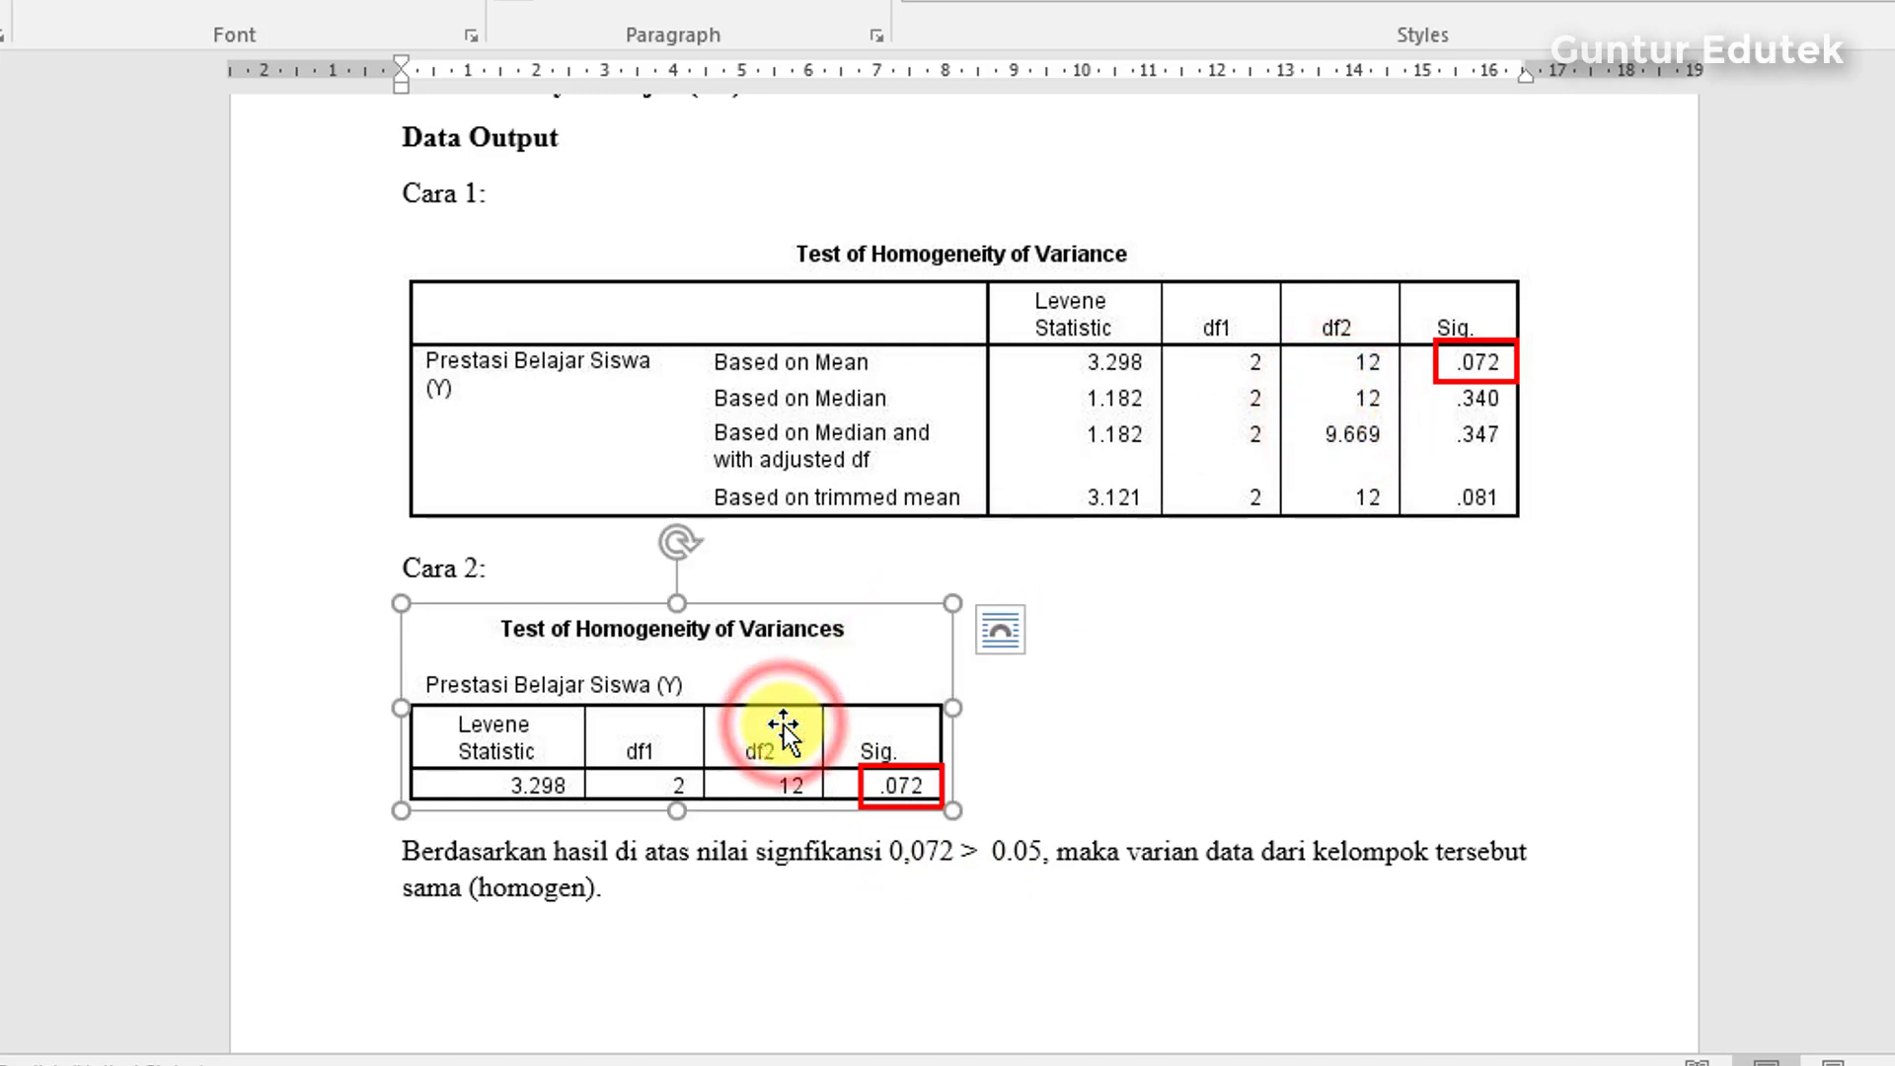
{"action": "left_click", "coordinate": [420, 860]}
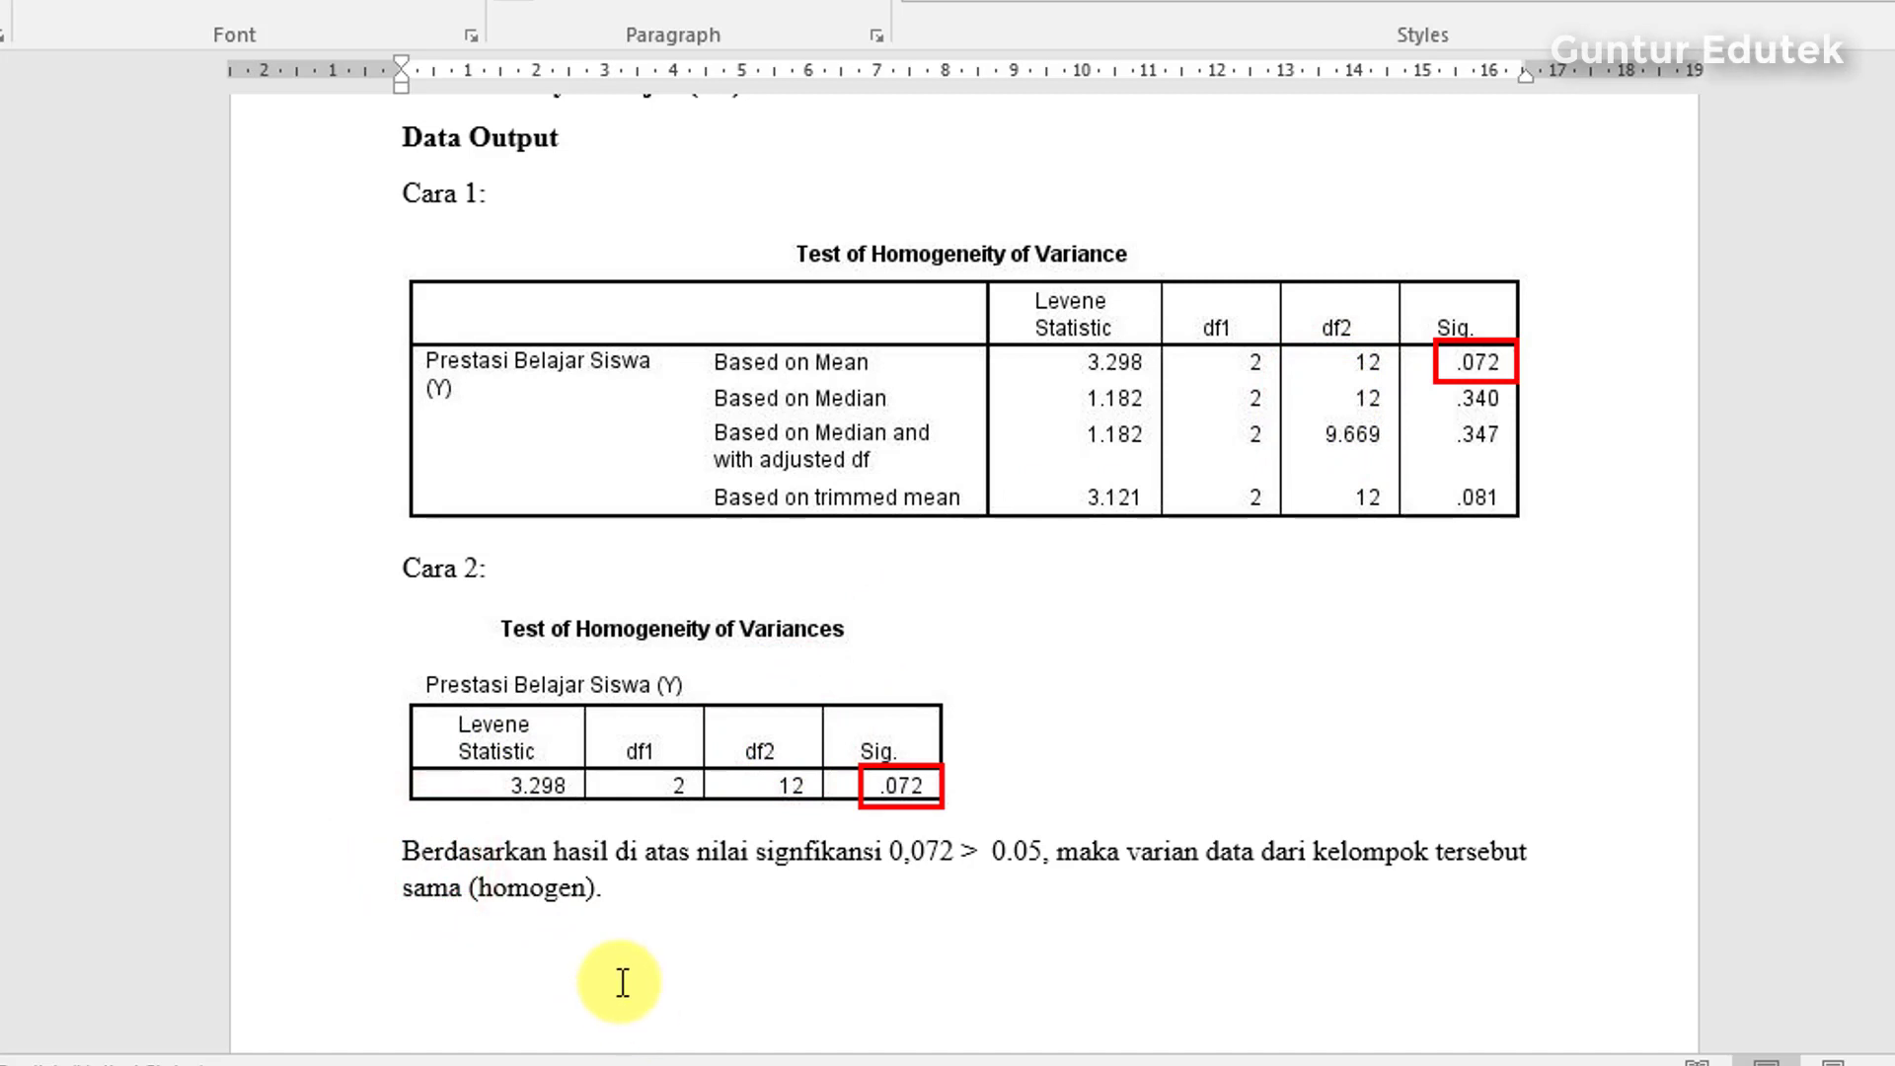
Step: Review the homogeneity interpretation, comparing the decision criteria with the Cara 1 and Cara 2 results for Metode Mengajar (X1) and Gaya Belajar (X2)
{"action": "scroll", "coordinate": [487, 888], "scroll_direction": "down", "scroll_amount": 3}
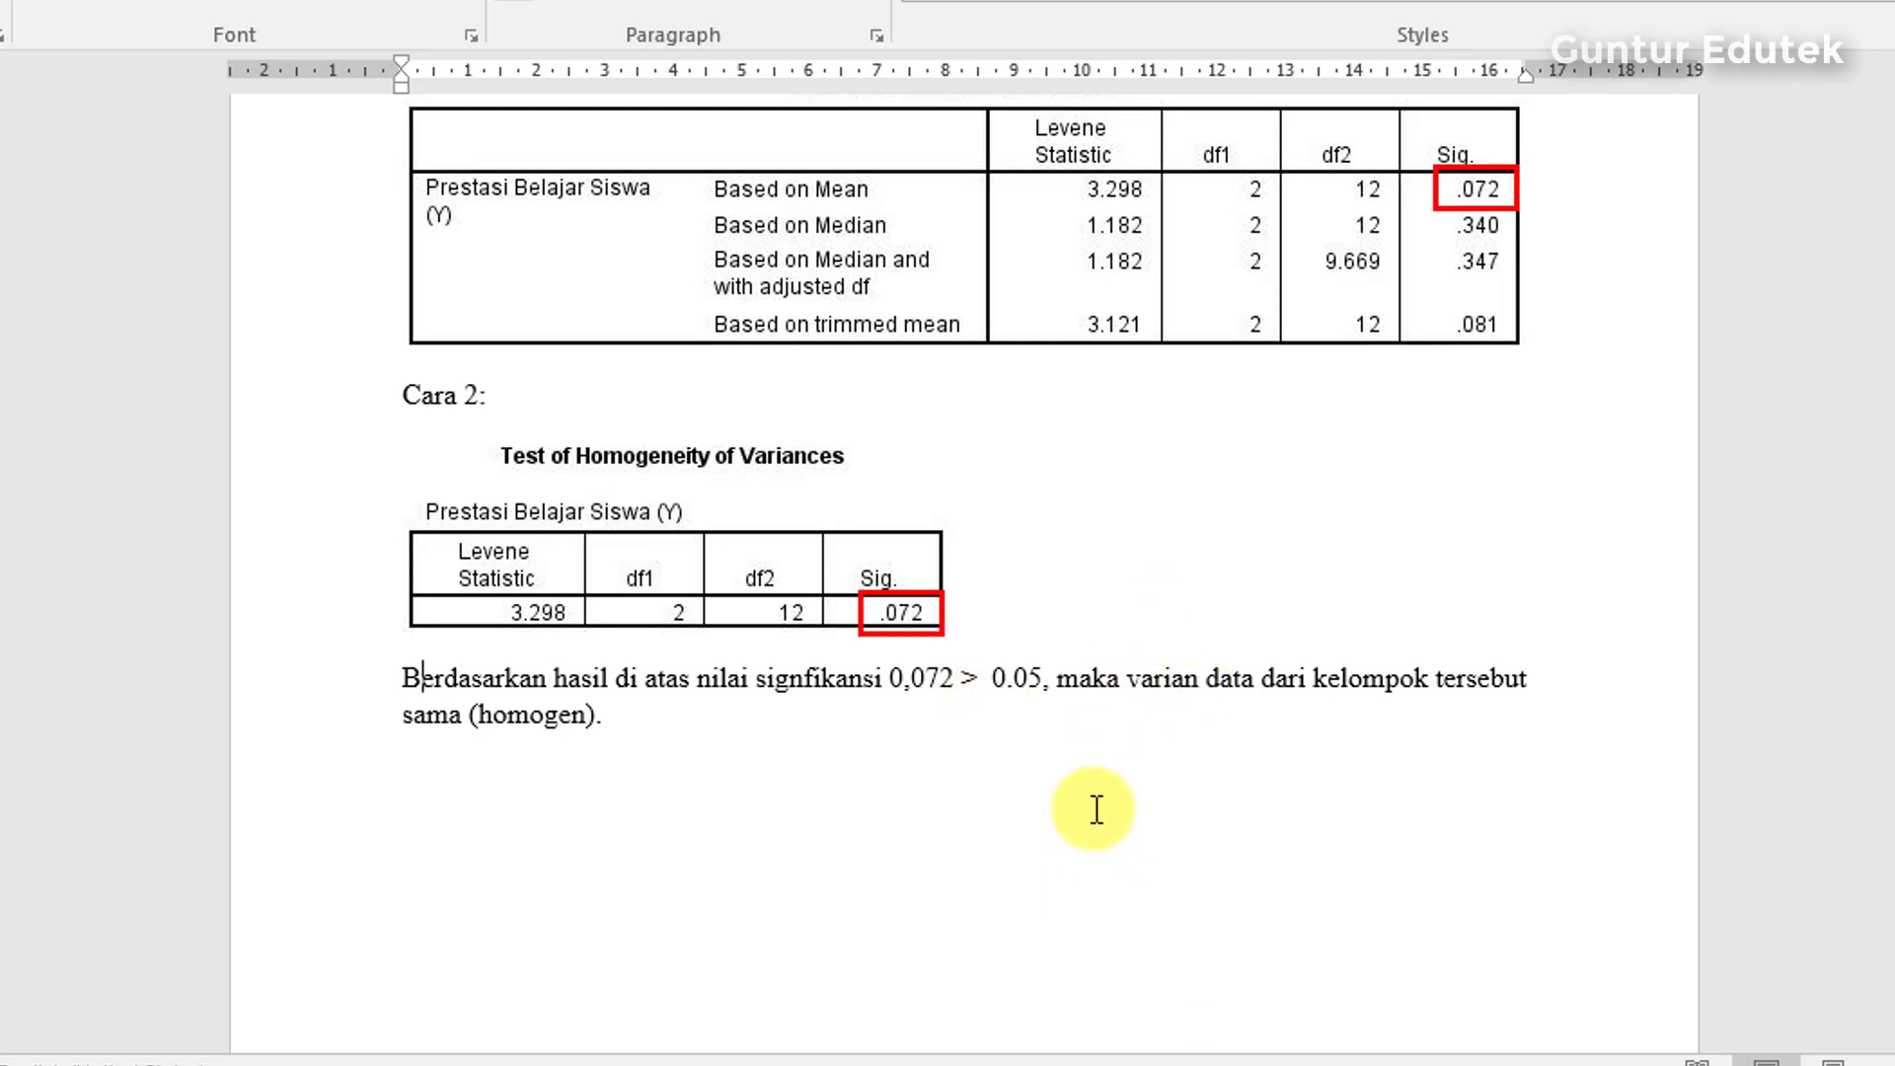
{"action": "scroll", "coordinate": [1155, 801], "scroll_direction": "up", "scroll_amount": 4}
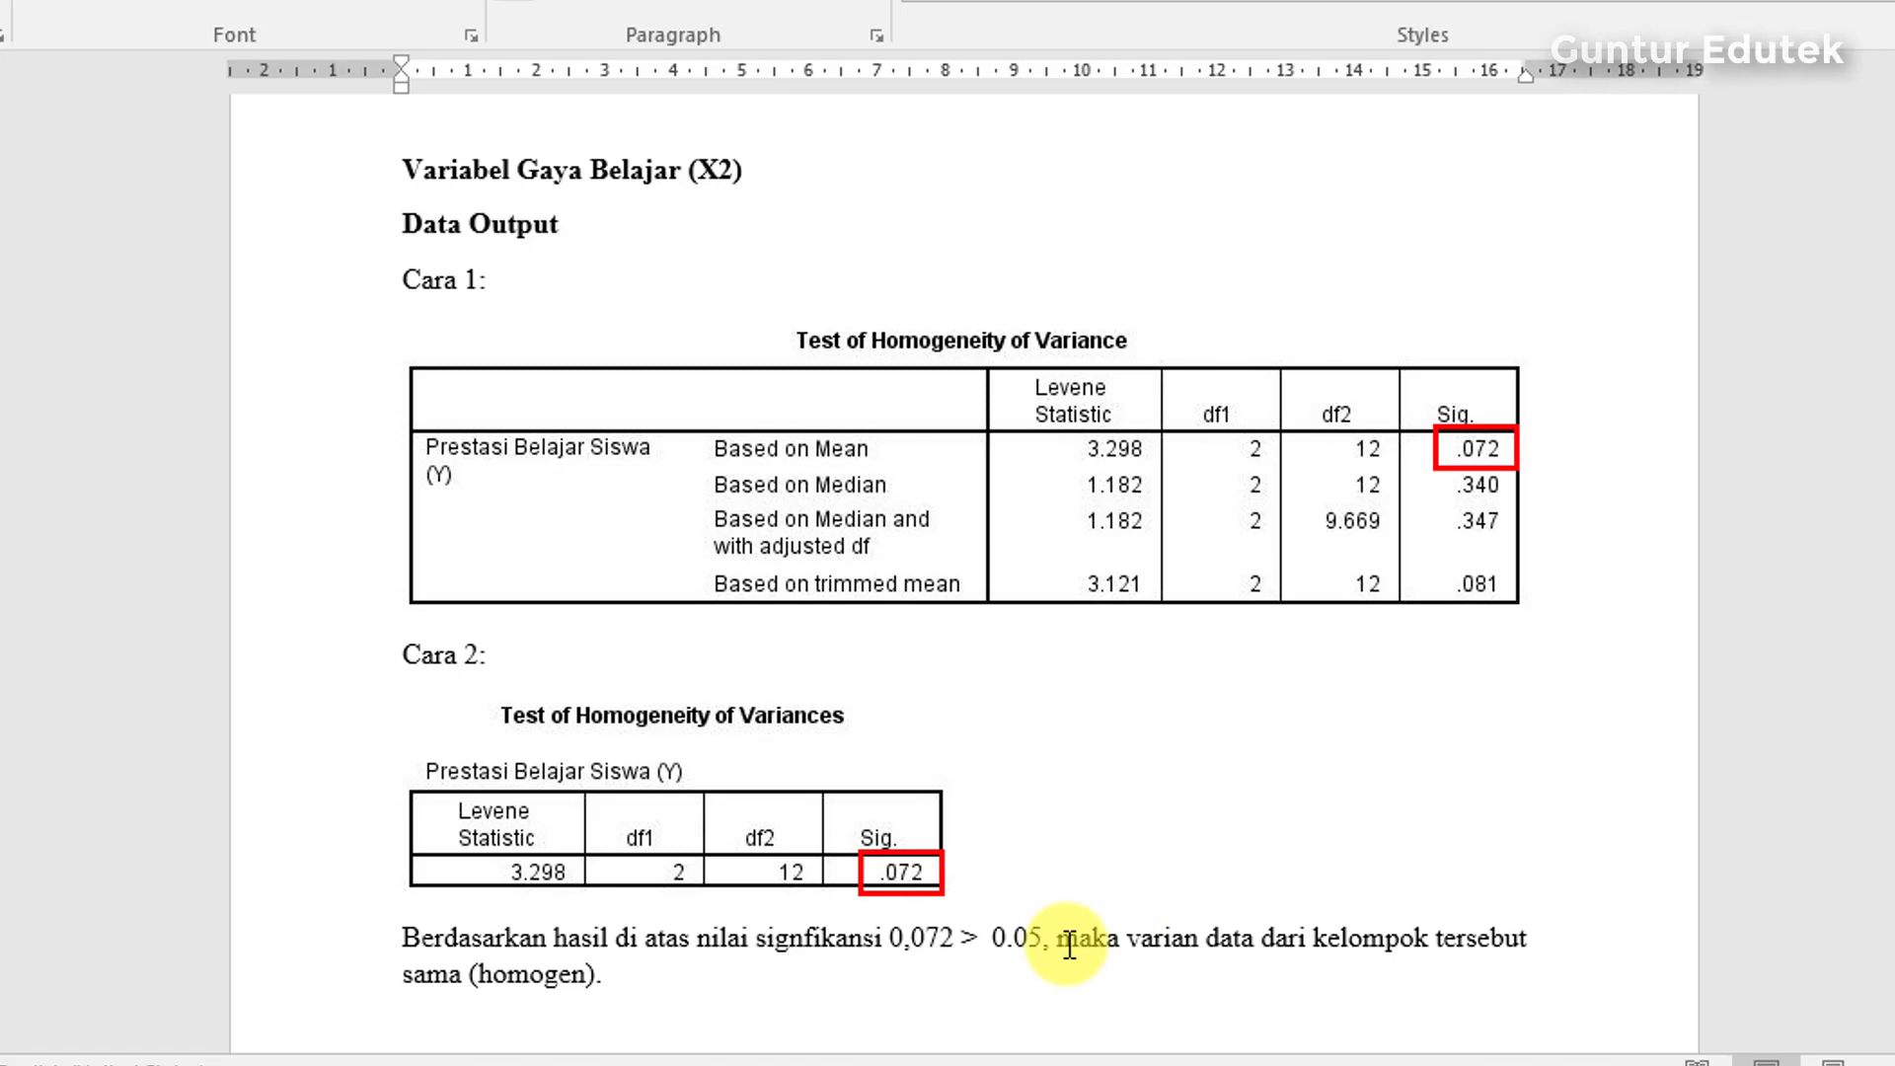
{"action": "scroll", "coordinate": [1069, 944], "scroll_direction": "up", "scroll_amount": 4}
{"action": "scroll", "coordinate": [1069, 944], "scroll_direction": "up", "scroll_amount": 17}
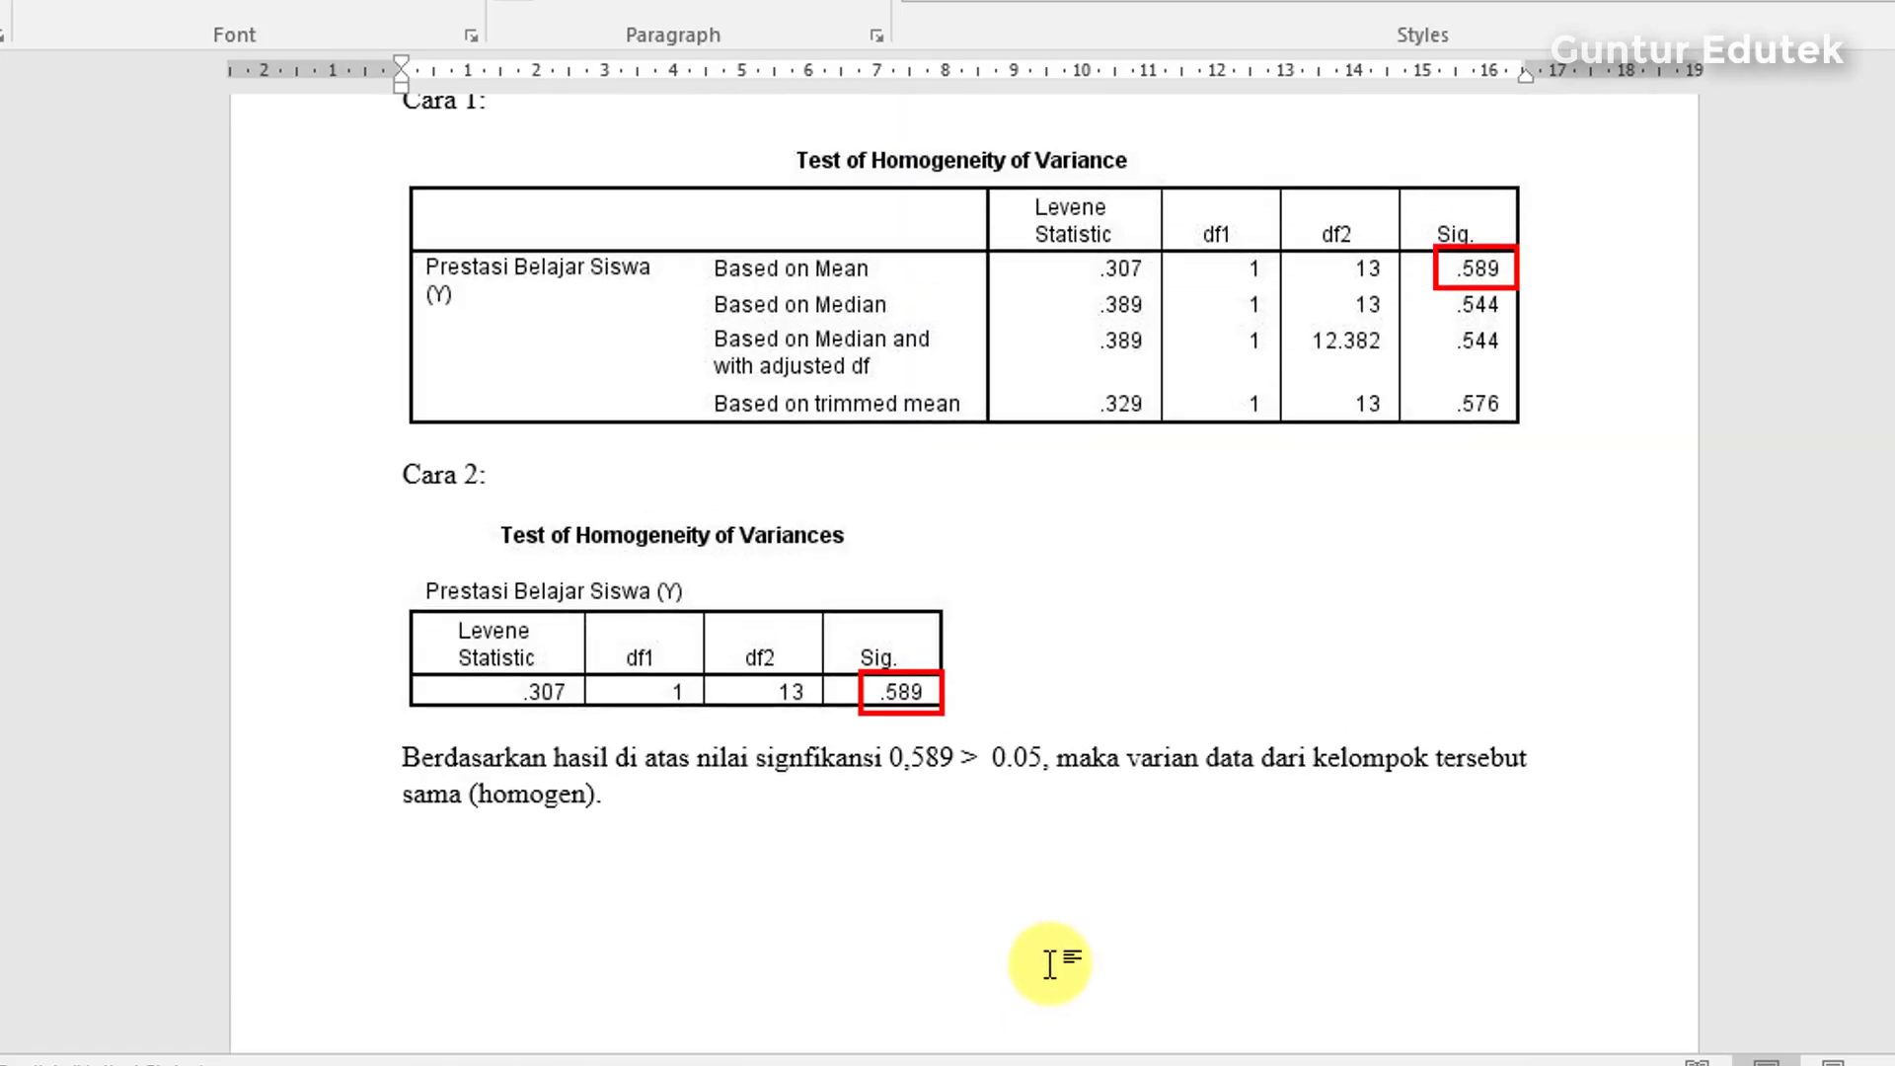
{"action": "scroll", "coordinate": [1053, 966], "scroll_direction": "up", "scroll_amount": 3}
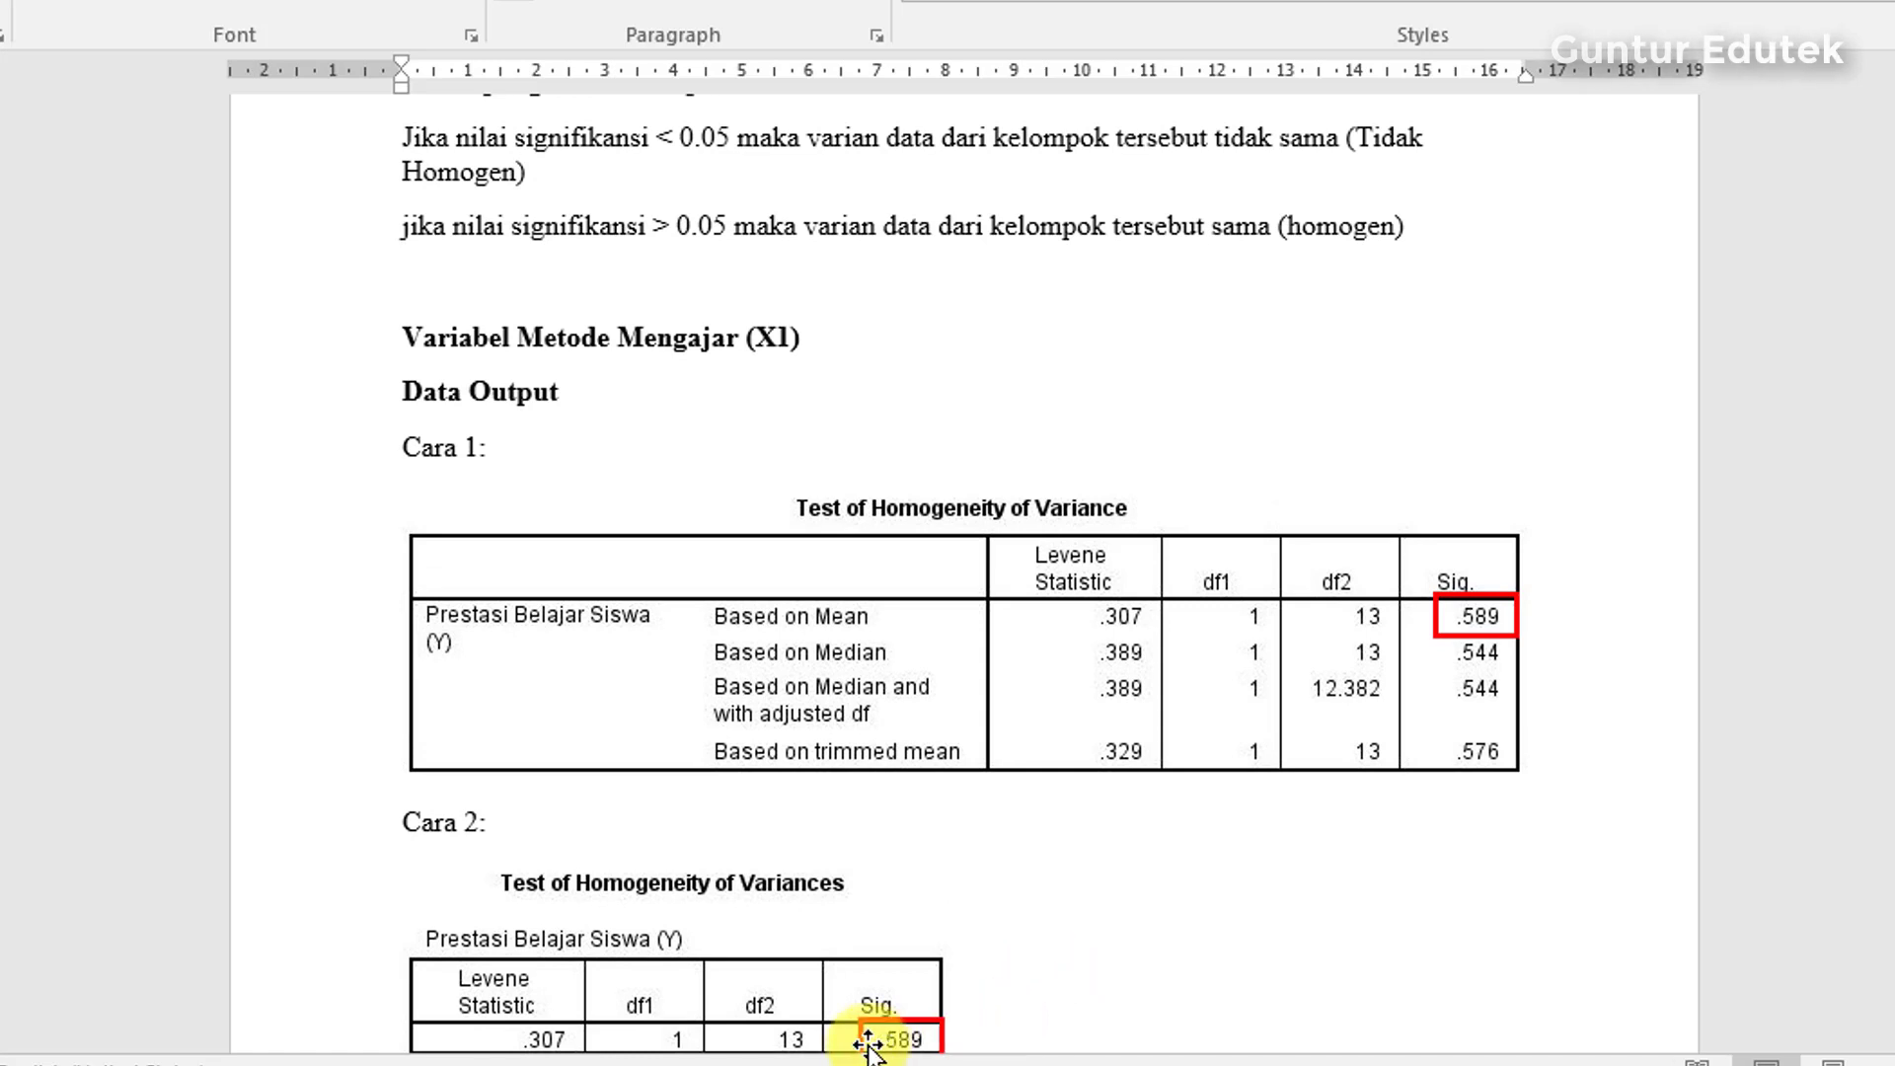
{"action": "scroll", "coordinate": [920, 779], "scroll_direction": "up", "scroll_amount": 2}
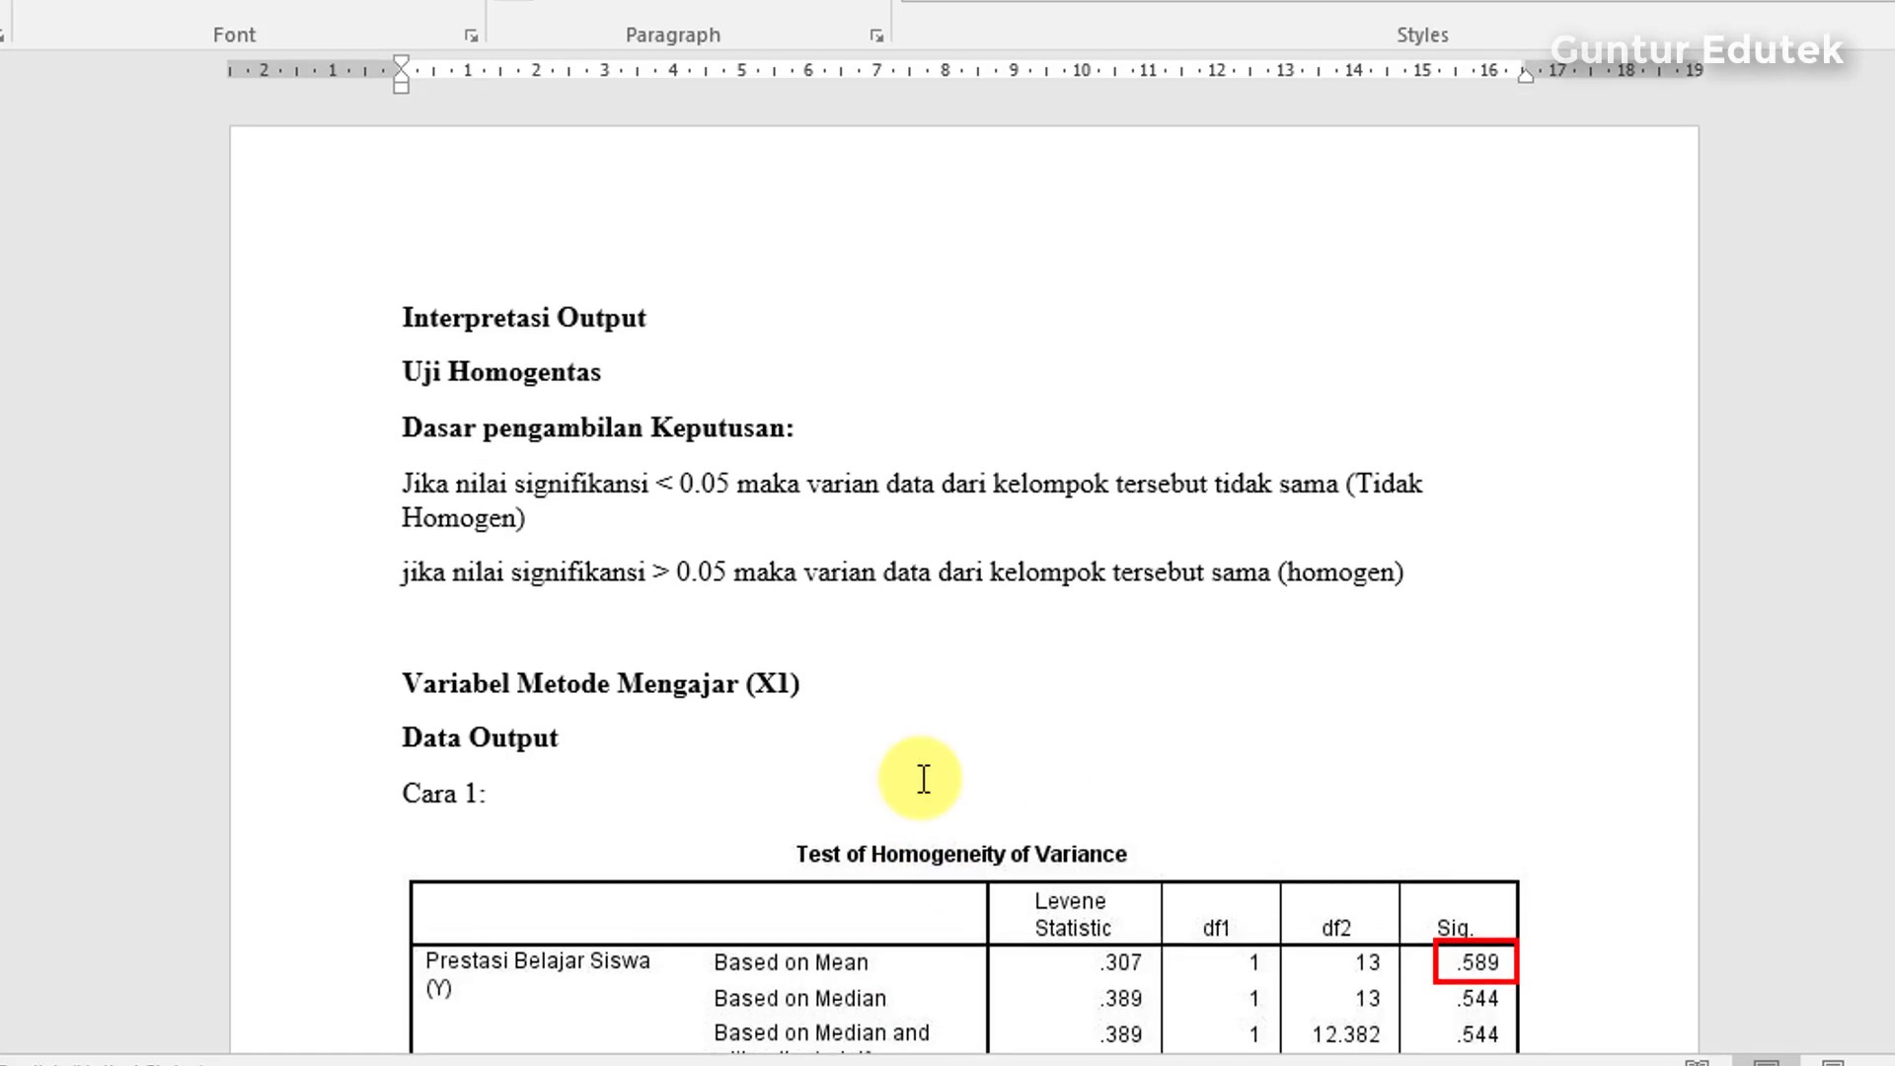
{"action": "scroll", "coordinate": [919, 779], "scroll_direction": "down", "scroll_amount": 2}
{"action": "scroll", "coordinate": [920, 779], "scroll_direction": "down", "scroll_amount": 2}
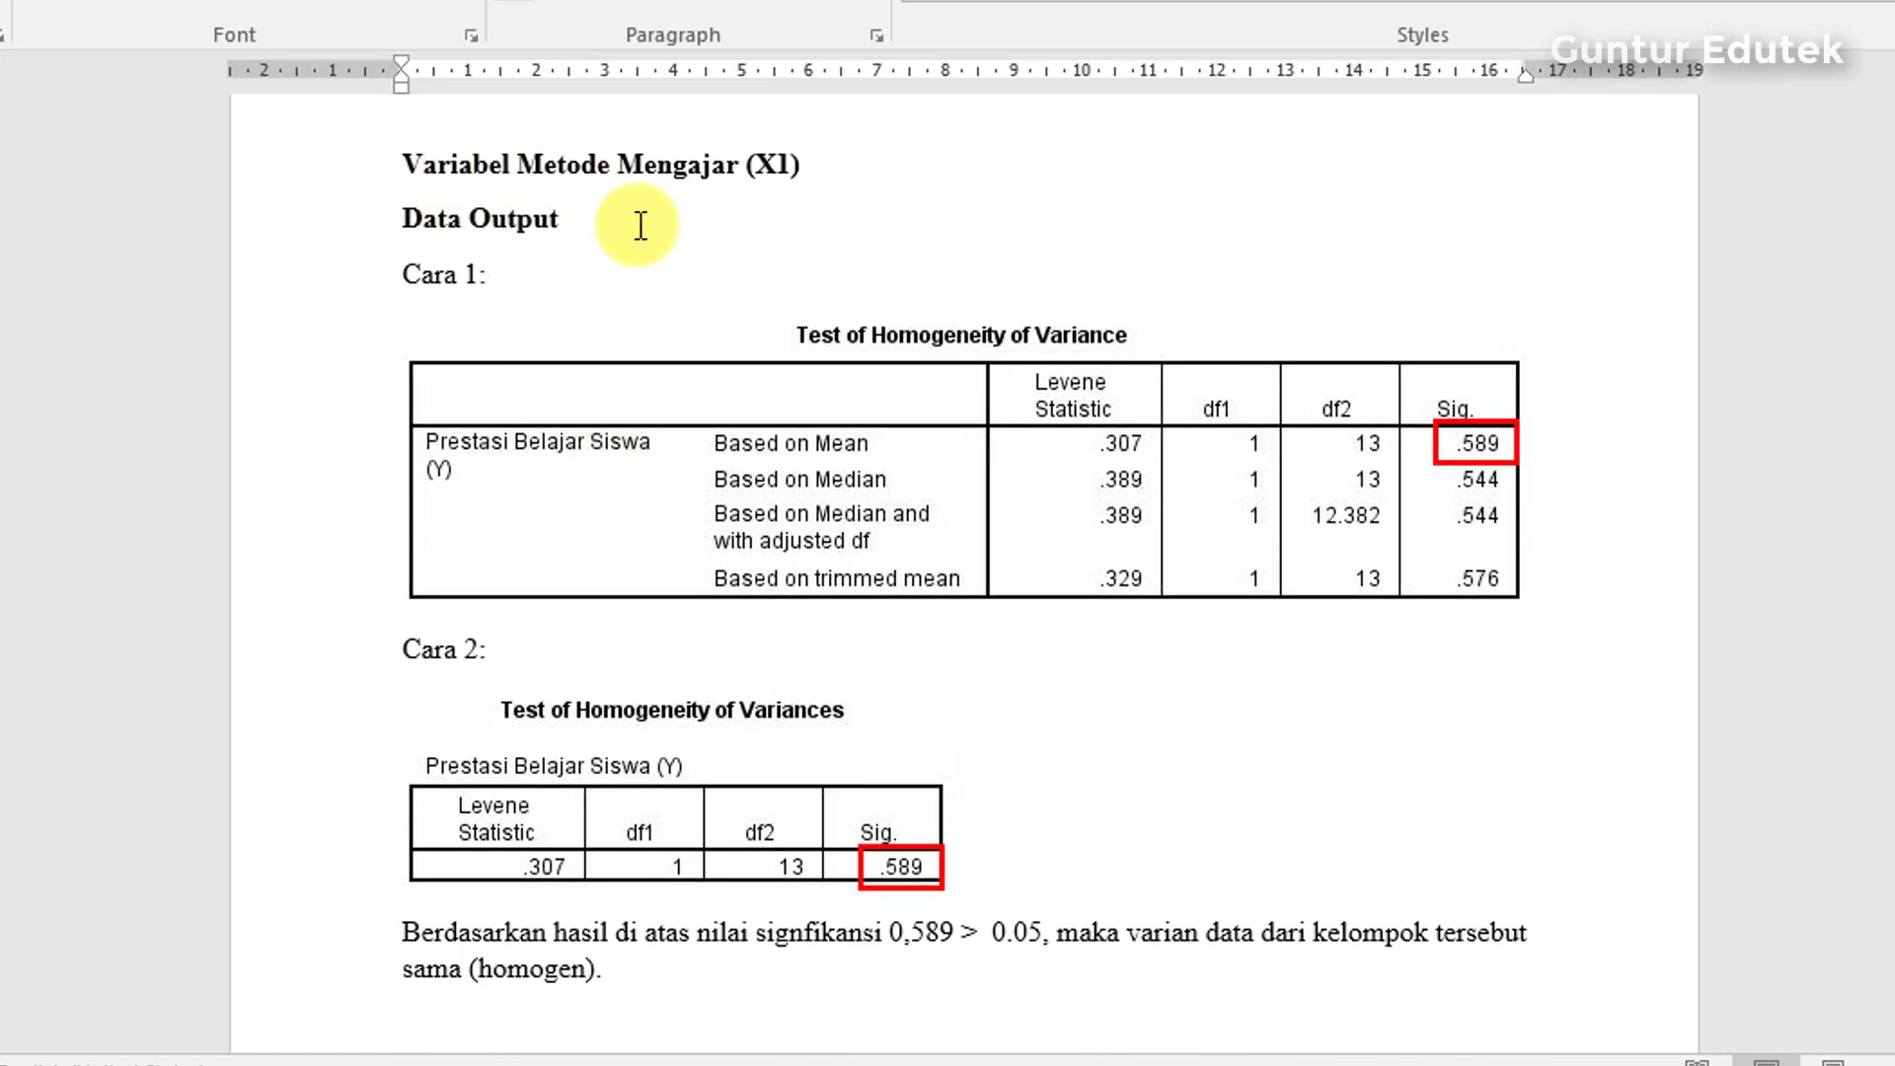
{"action": "scroll", "coordinate": [760, 415], "scroll_direction": "down", "scroll_amount": 7}
{"action": "scroll", "coordinate": [760, 434], "scroll_direction": "down", "scroll_amount": 4}
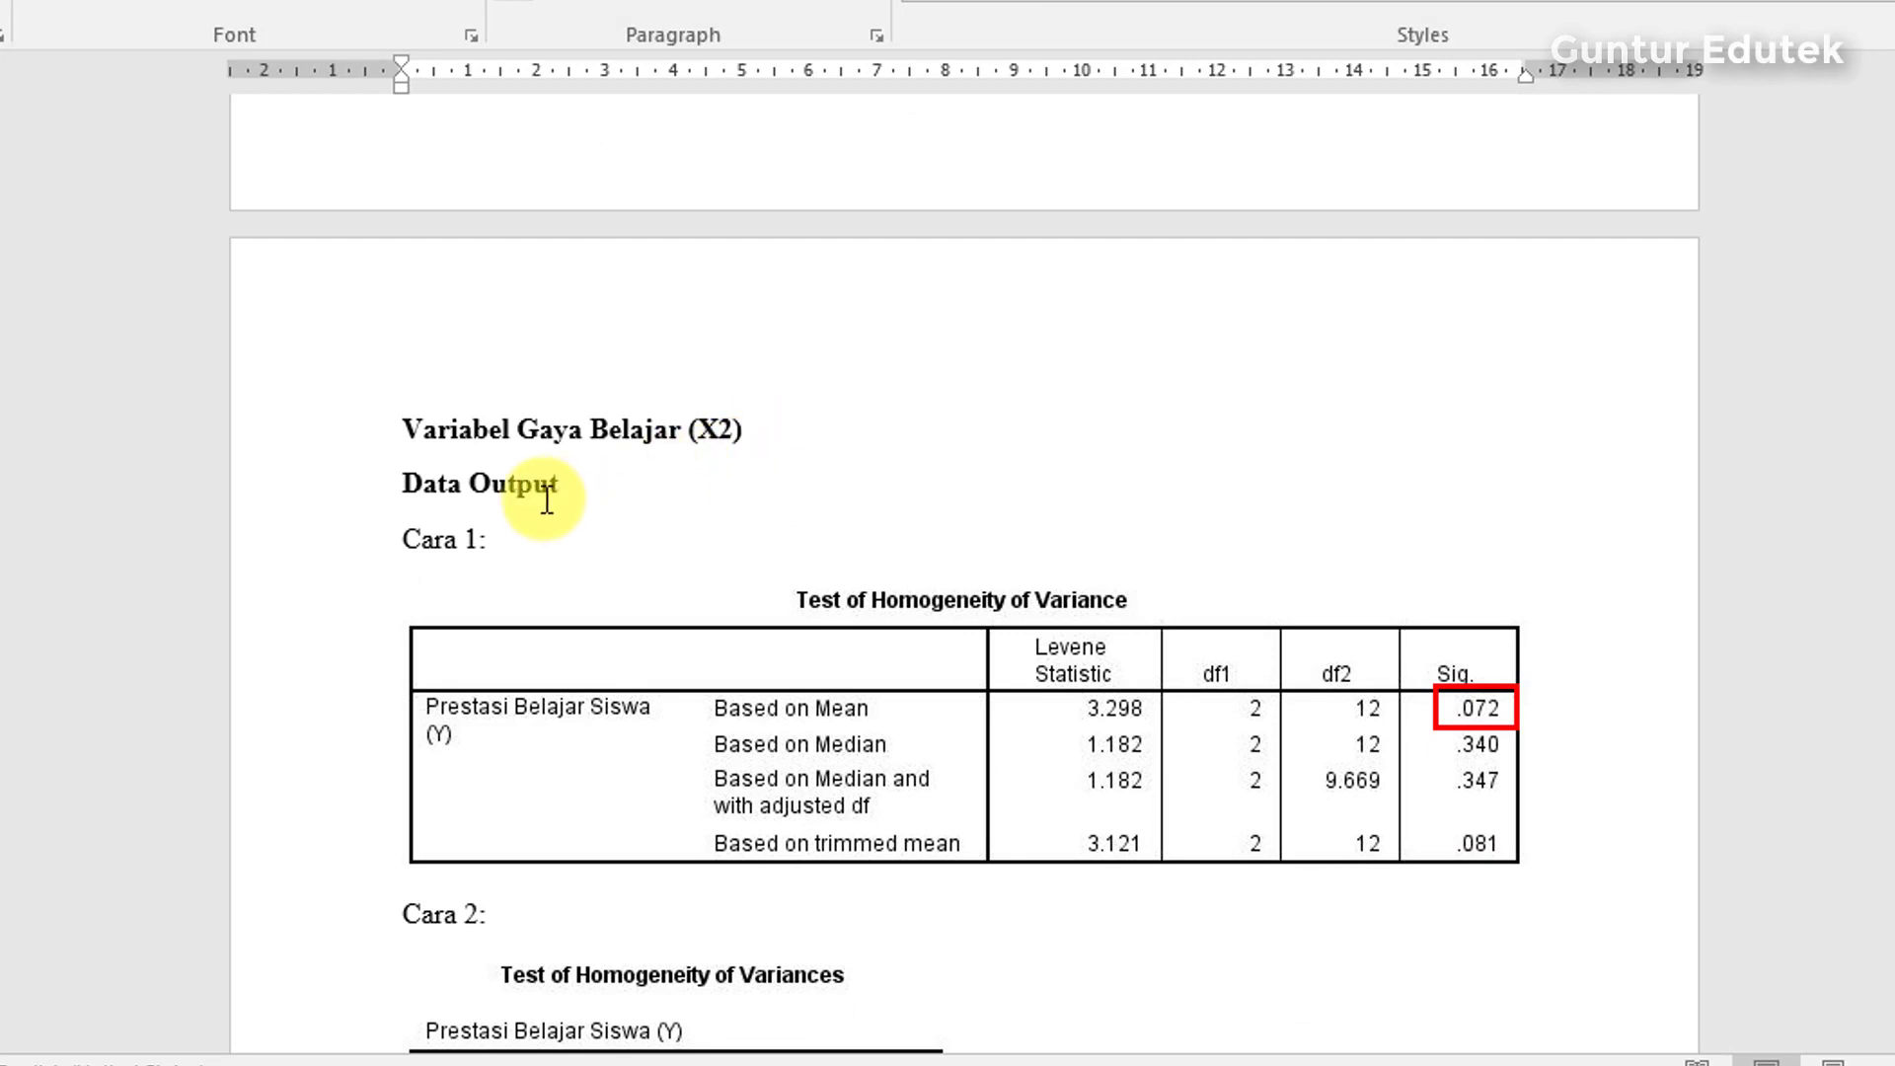